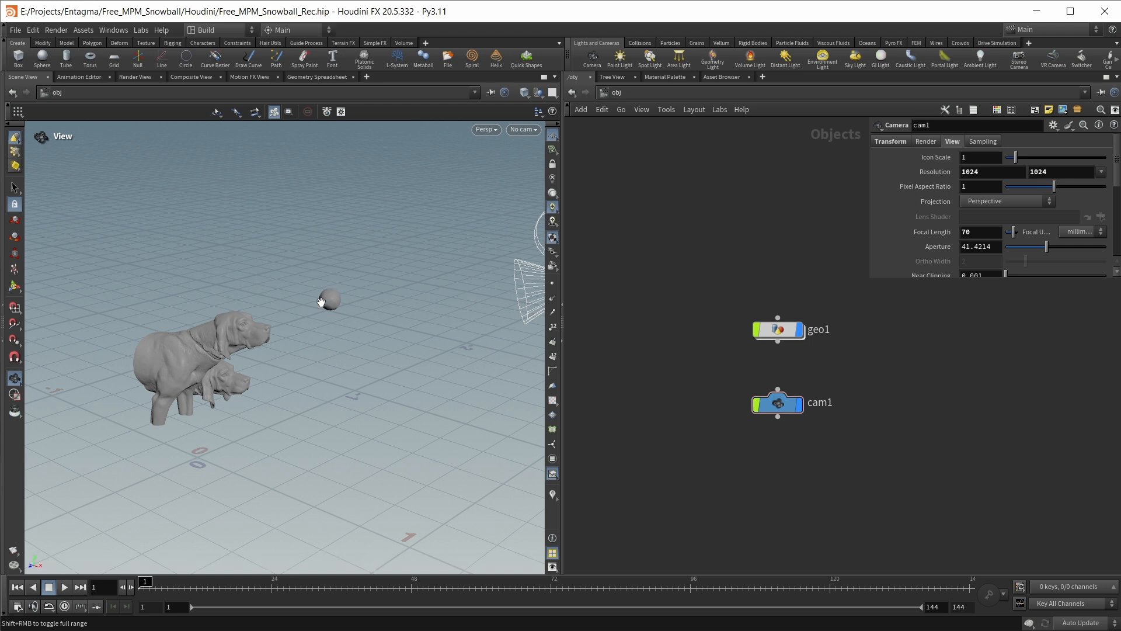
Open the geo1 network and display the file1 node to examine the imported dog sculpture
left_click_drag(327, 300, 482, 271)
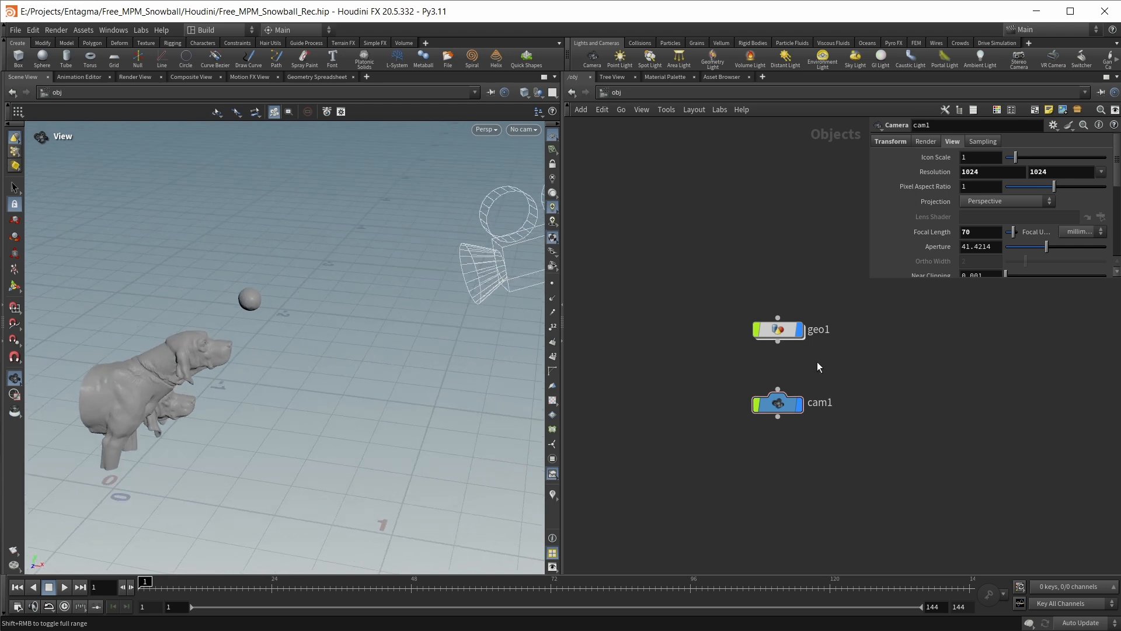
double_click(778, 330)
scroll(779, 325, "down", 3)
middle_click_drag(778, 324, 735, 325)
scroll(791, 294, "up", 2)
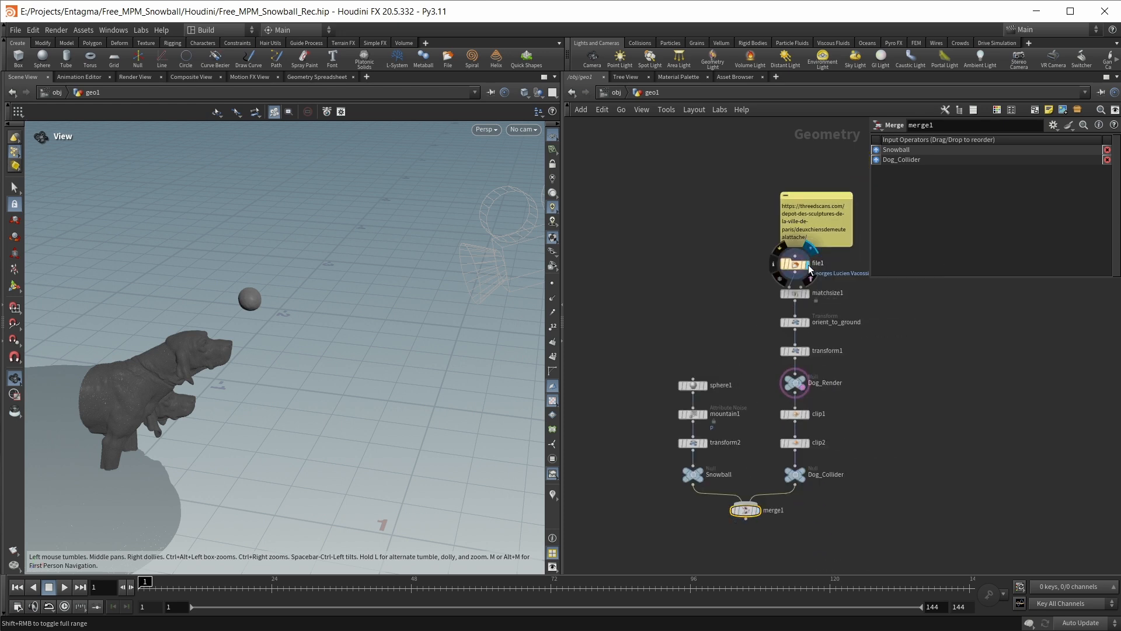
left_click(809, 268)
left_click(798, 266)
key("space+h")
left_click_drag(325, 360, 291, 344)
scroll(793, 198, "up", 3)
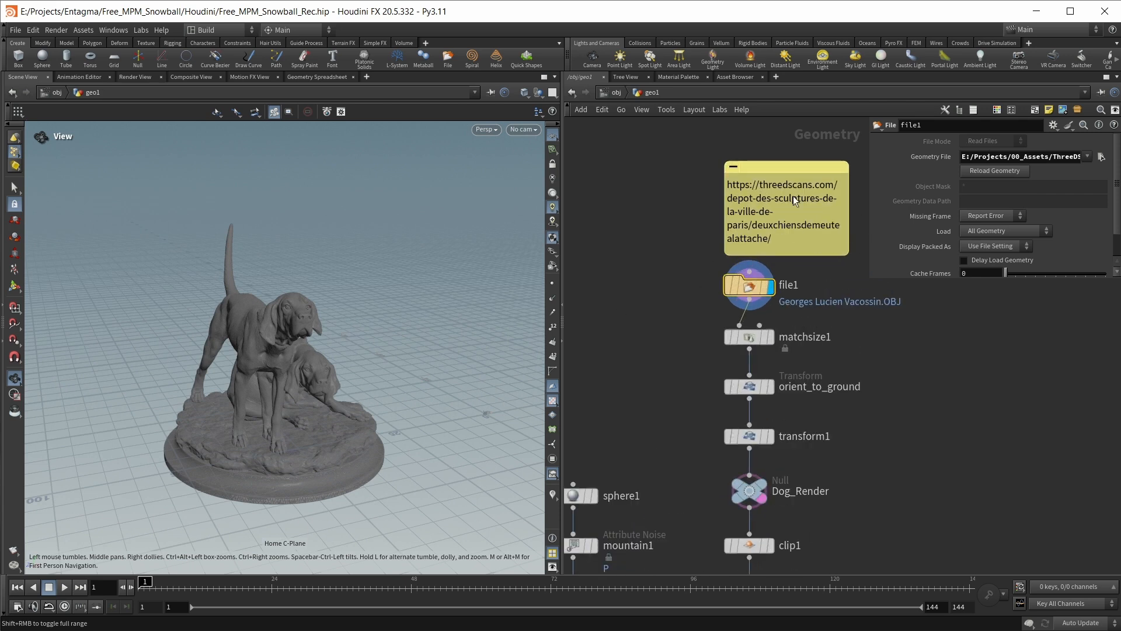
Display the matchsize1, orient_to_ground and transform1 nodes in turn and examine the dog sculpture's placement up close
left_click(771, 337)
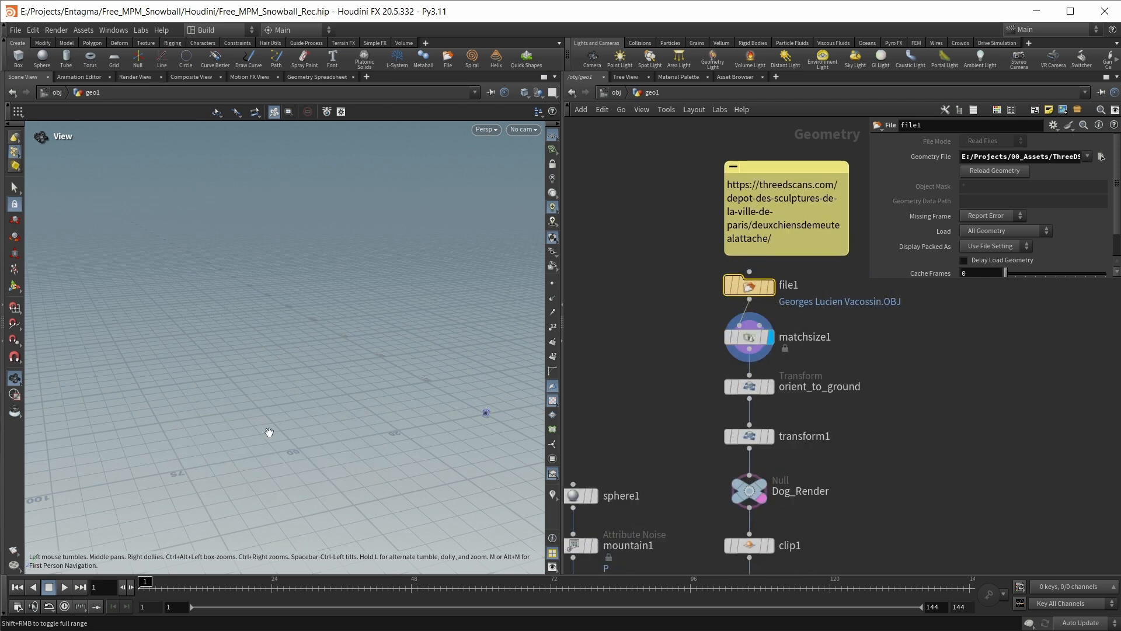
key("space+h")
left_click_drag(250, 434, 229, 419)
left_click(770, 386)
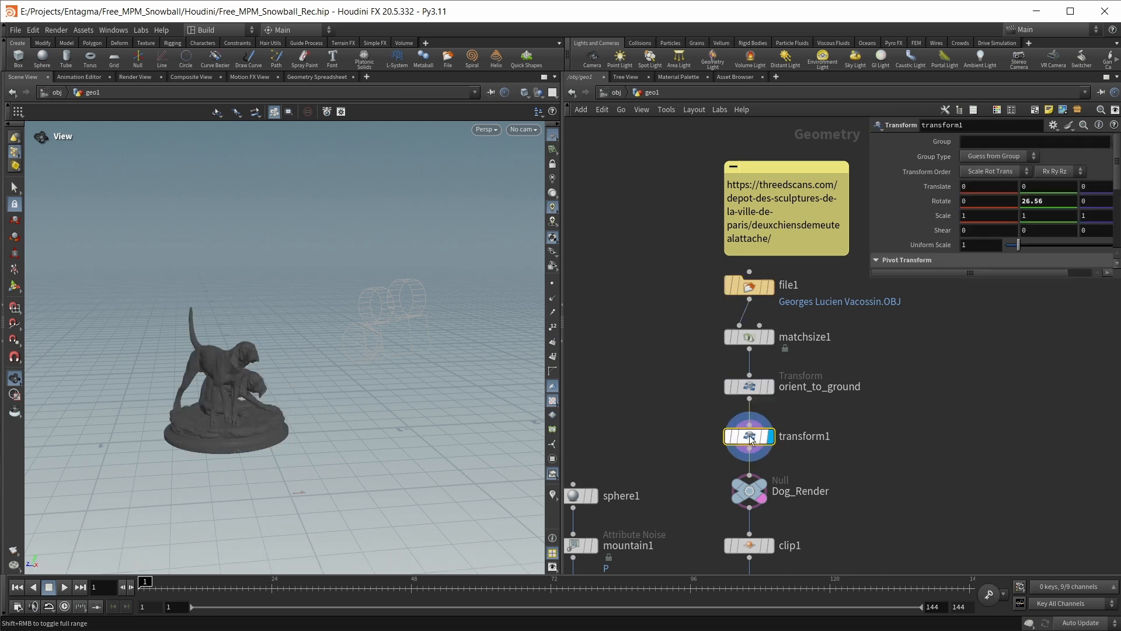
left_click(16, 286)
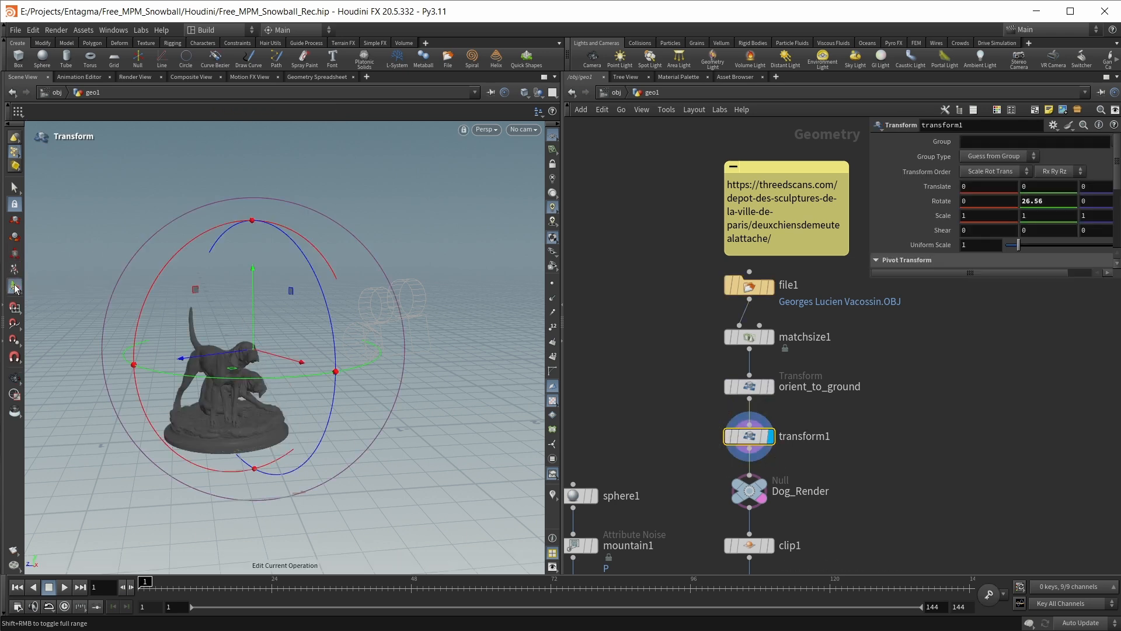
left_click_drag(274, 362, 216, 408, "alt")
scroll(225, 406, "up", 3, "alt")
scroll(225, 406, "up", 5, "alt")
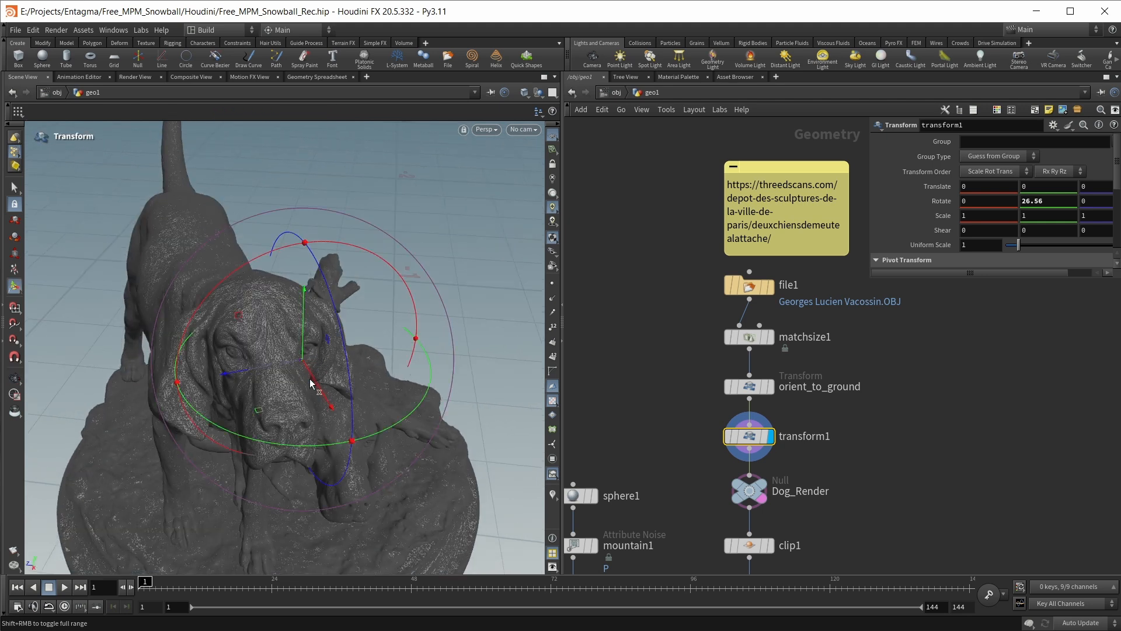
mouse_move(726, 448)
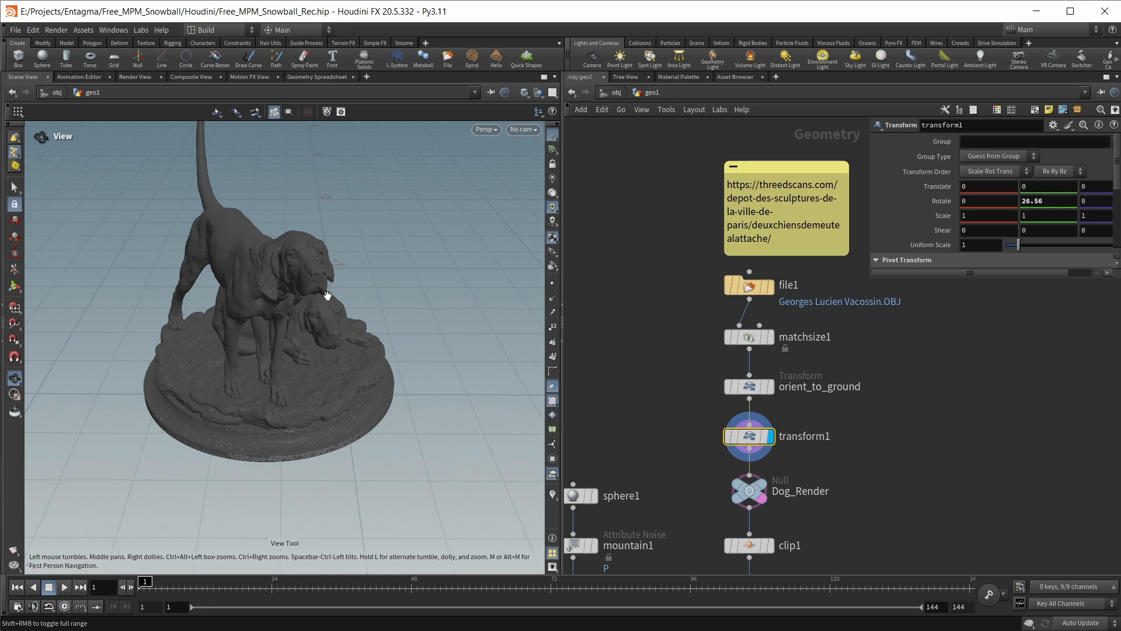
Follow the dog branch down the network and display the Dog_Collider node to examine the clipped geometry
middle_click_drag(861, 488, 856, 435)
left_click_drag(263, 368, 237, 374)
scroll(875, 492, "up", 2)
middle_click_drag(875, 491, 886, 423)
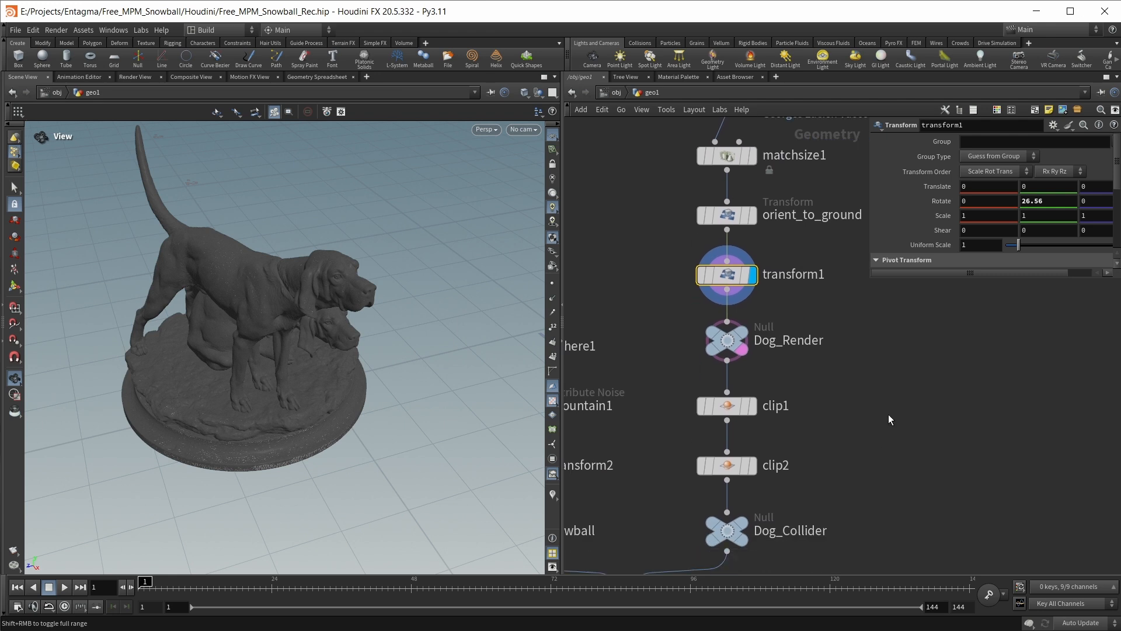
left_click(743, 521)
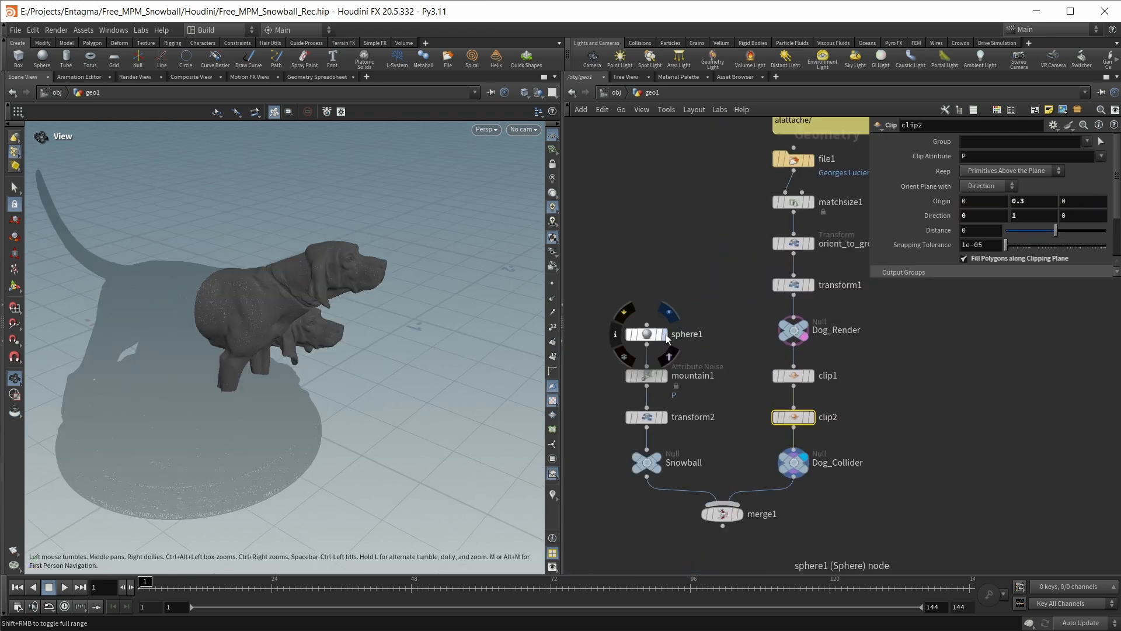
Display sphere1, mountain1, transform2 and Snowball in turn to examine how the snowball is built and positioned
left_click(665, 335)
left_click_drag(315, 362, 370, 387)
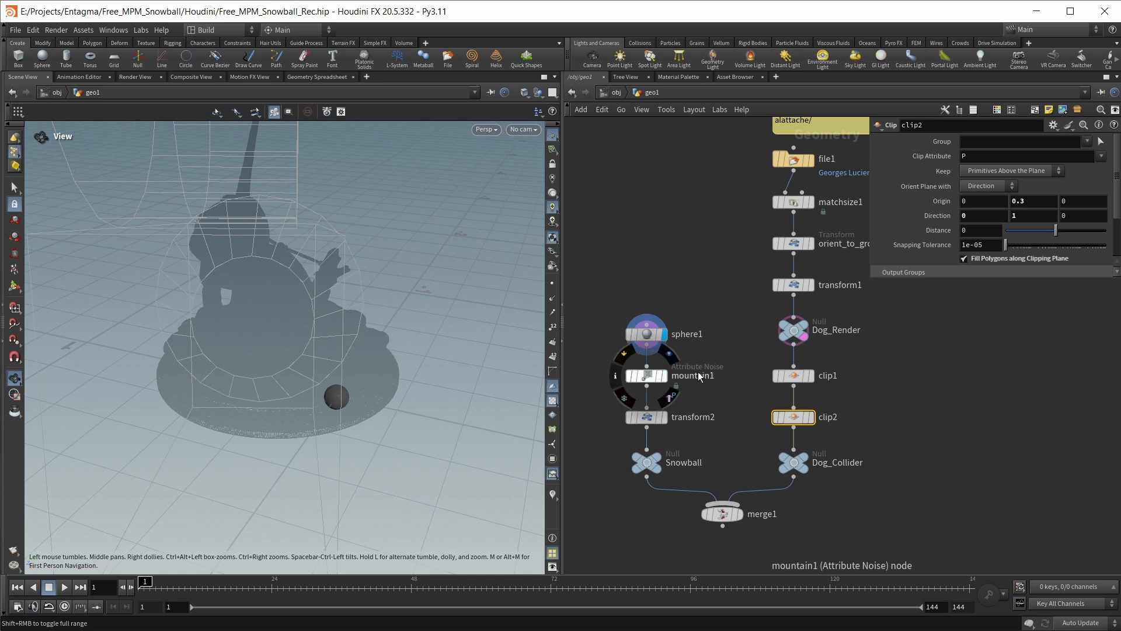
left_click(663, 376)
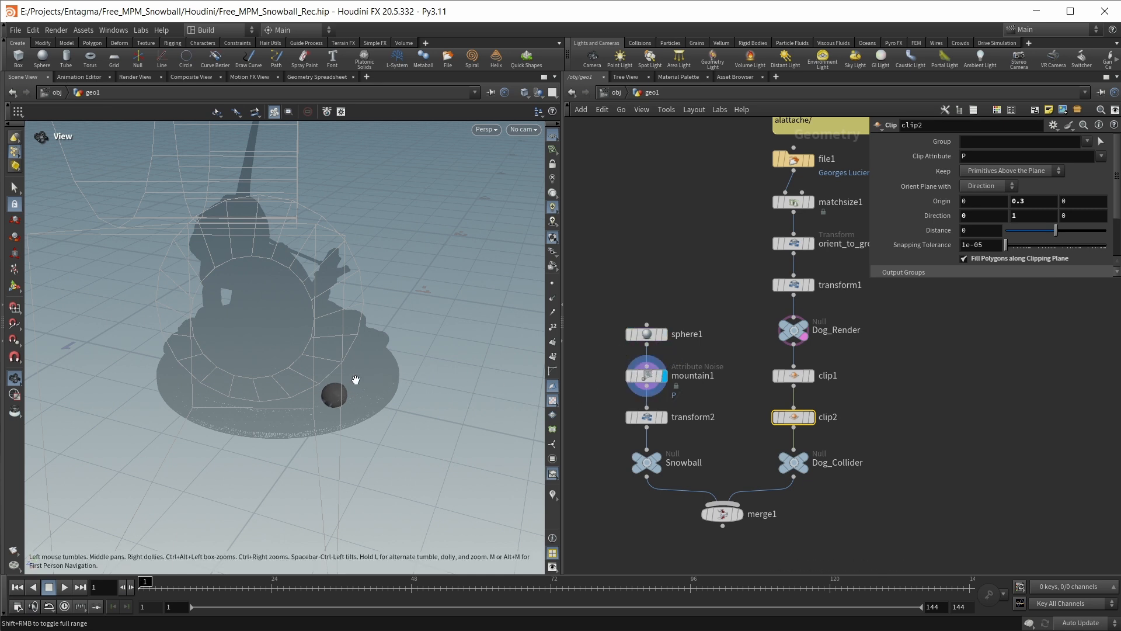
left_click(664, 417)
left_click_drag(365, 302, 348, 368)
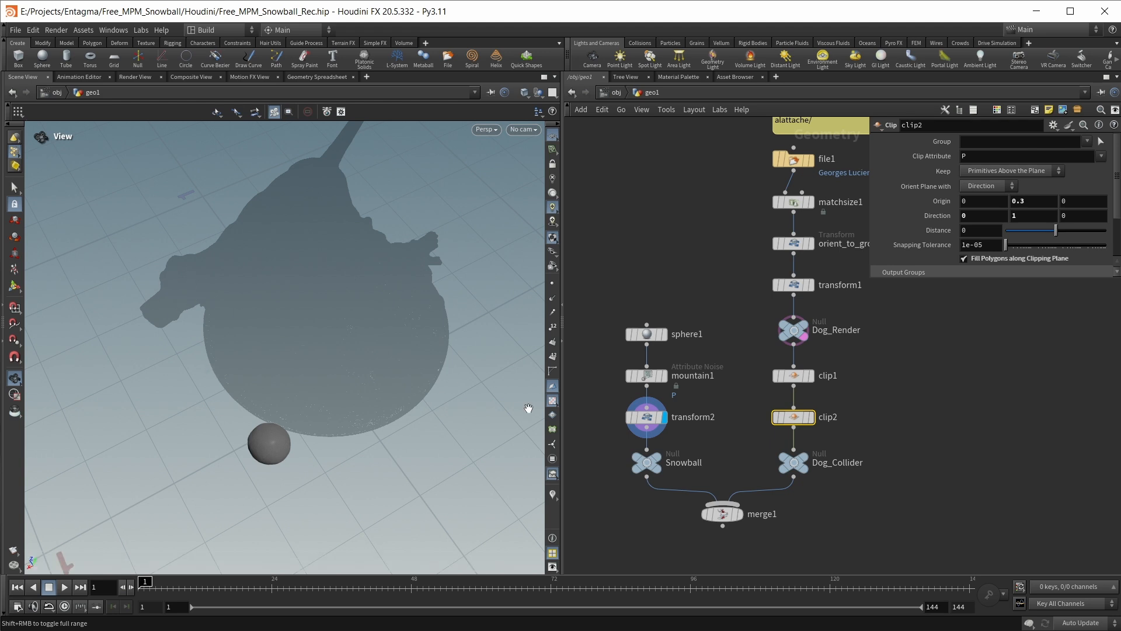
left_click(669, 441)
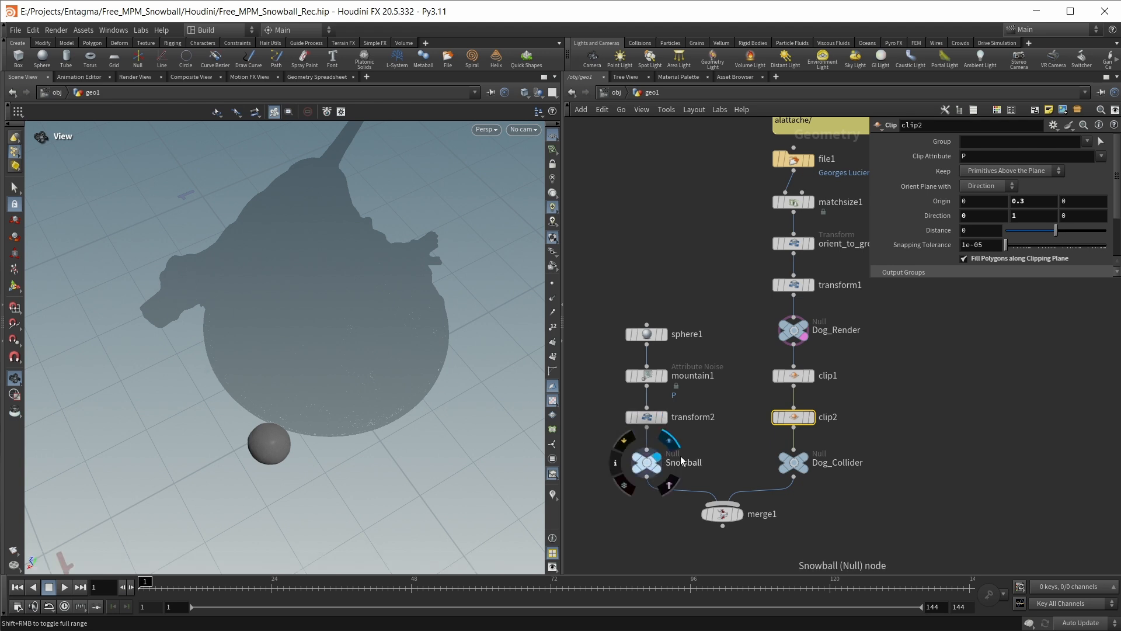
Display the merge1 node to view the snowball and dog collider together, and delete that node
left_click(740, 515)
middle_click_drag(863, 502, 837, 397)
left_click(693, 412)
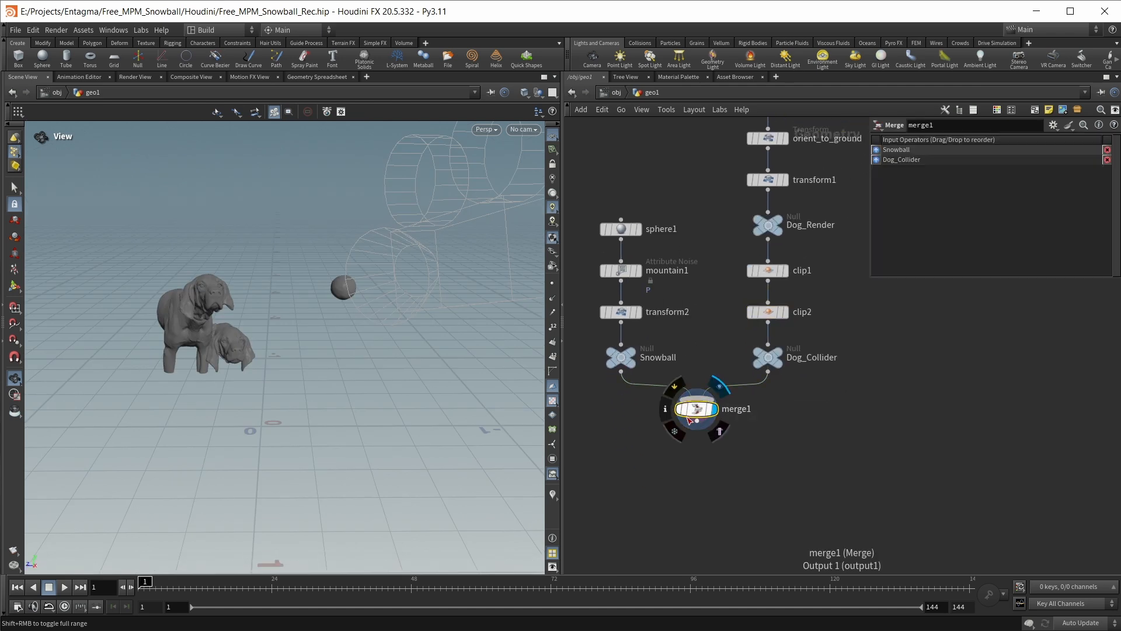
key("Delete")
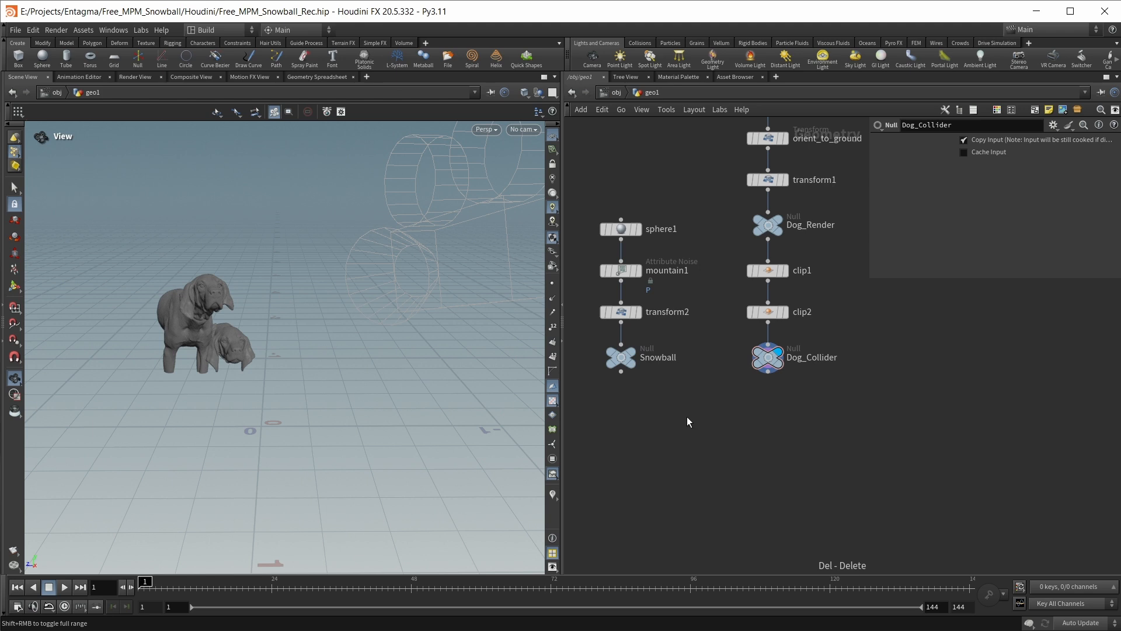
Add an MPM Configure setup and move its nodes below the Snowball and Dog_Collider nodes
key("Tab")
type("mpm conf")
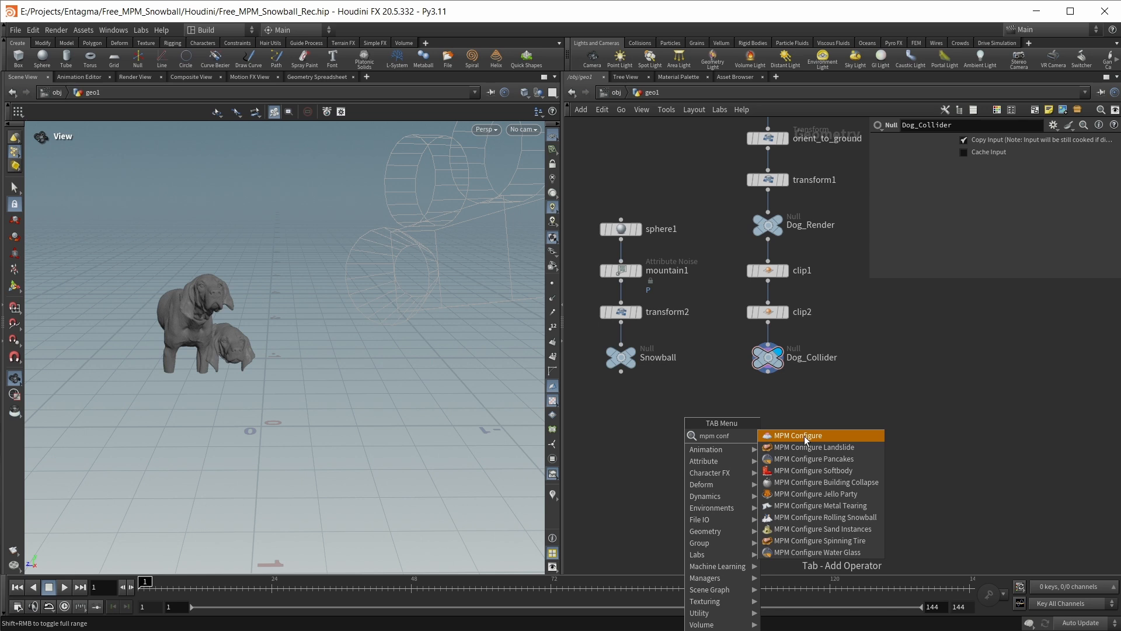
left_click(804, 436)
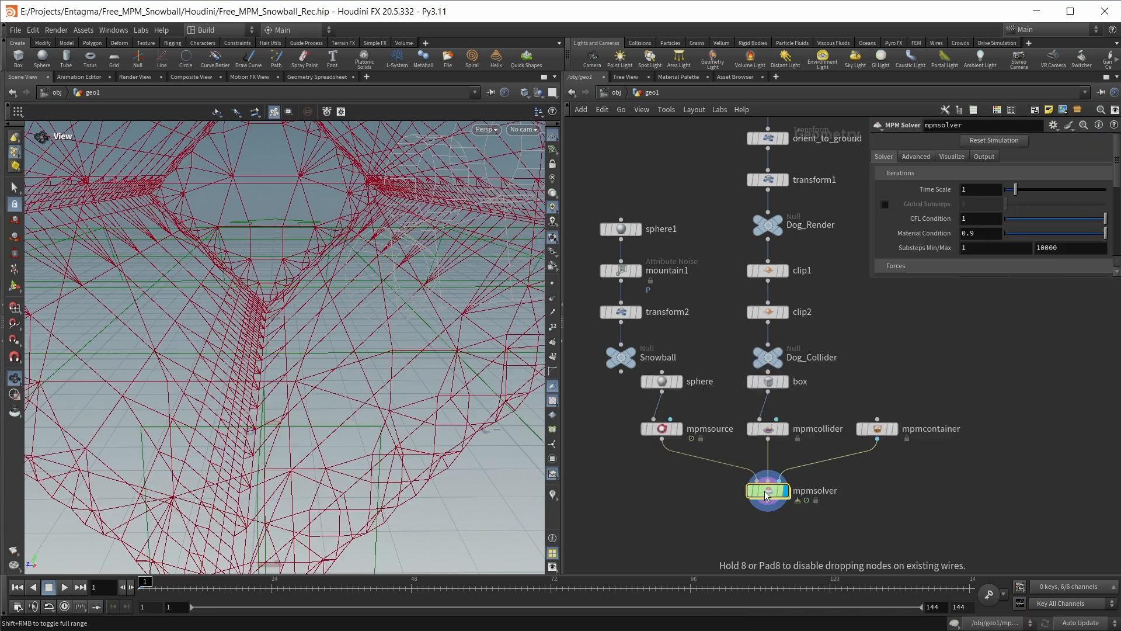
left_click_drag(937, 503, 623, 385)
left_click_drag(666, 435, 656, 476)
left_click(902, 417)
scroll(832, 421, "down", 3)
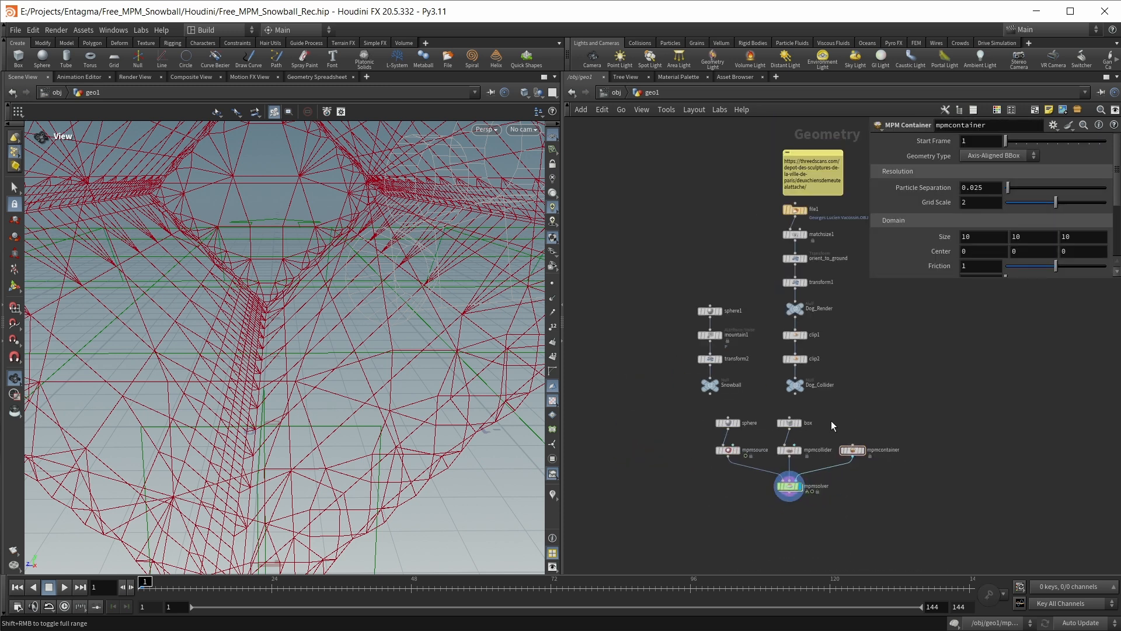
Delete the default sphere and box nodes feeding mpmsource and mpmcollider
left_click_drag(840, 428, 673, 418)
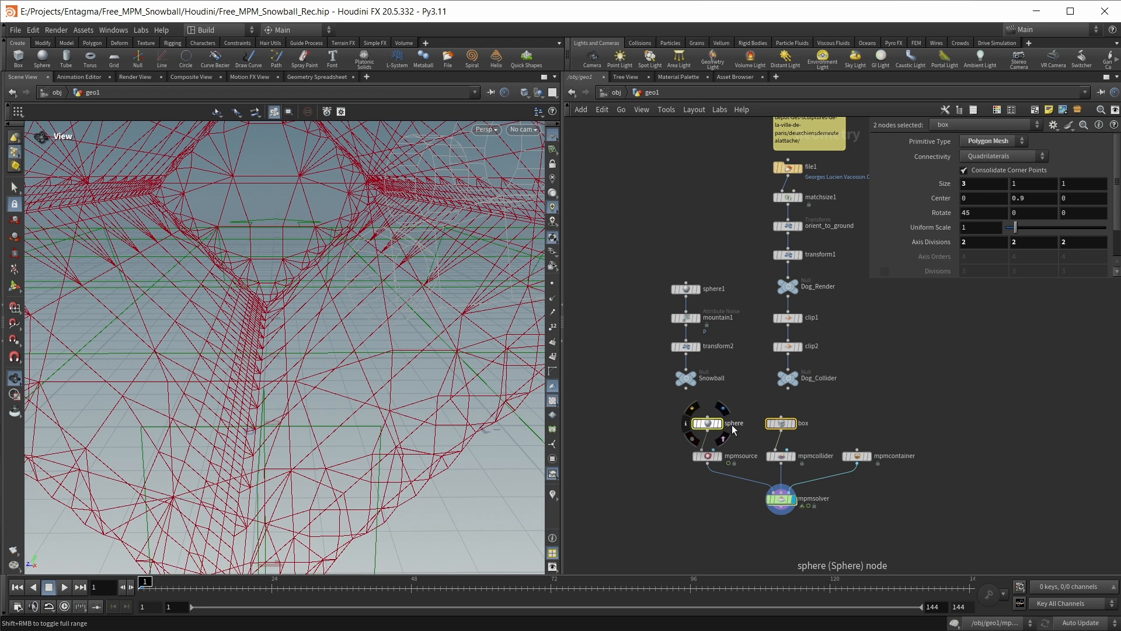
key("Delete")
scroll(738, 422, "up", 1)
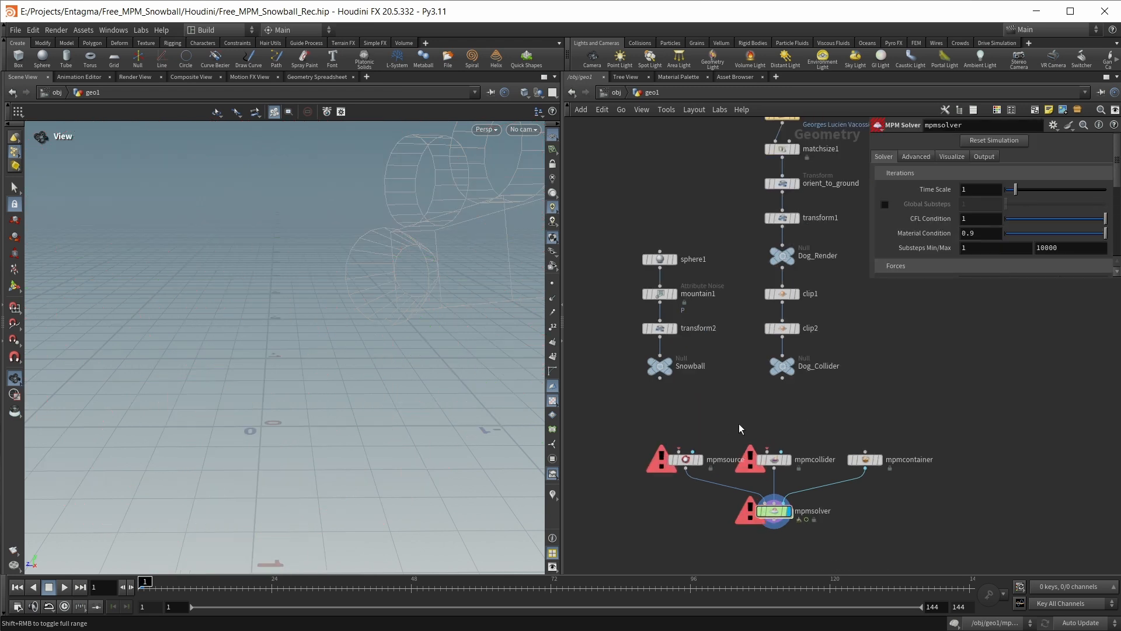
Examine the parameters of the mpmsource, mpmcollider and mpmcontainer nodes one after another
left_click_drag(635, 409, 706, 471)
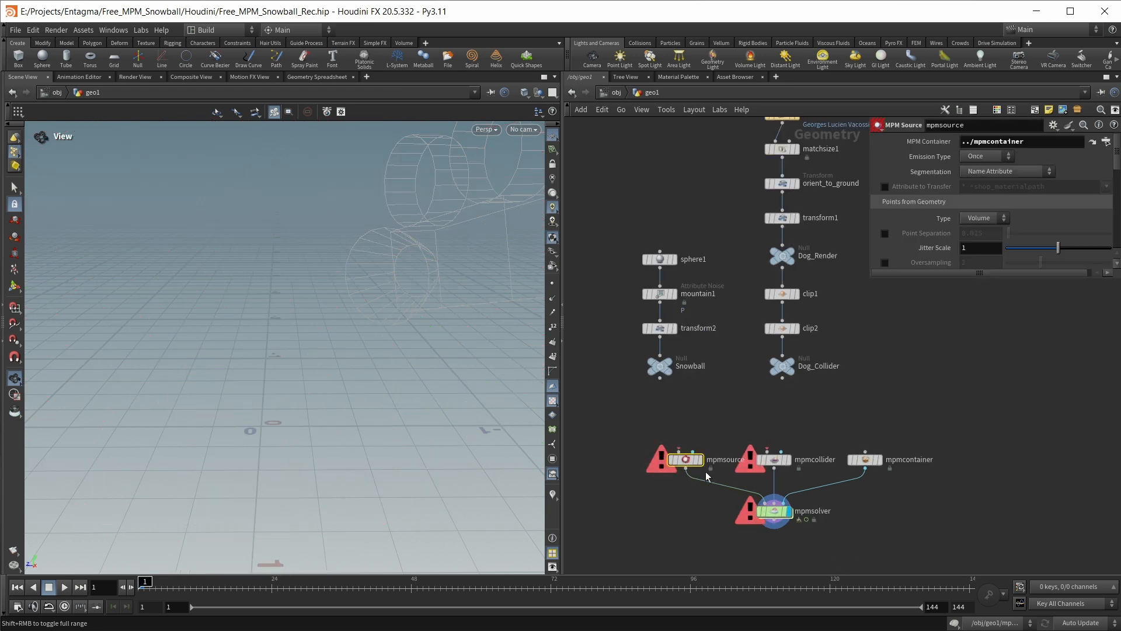
left_click_drag(758, 412, 790, 470)
left_click_drag(851, 417, 906, 482)
left_click_drag(590, 429, 709, 492)
left_click_drag(737, 398, 808, 472)
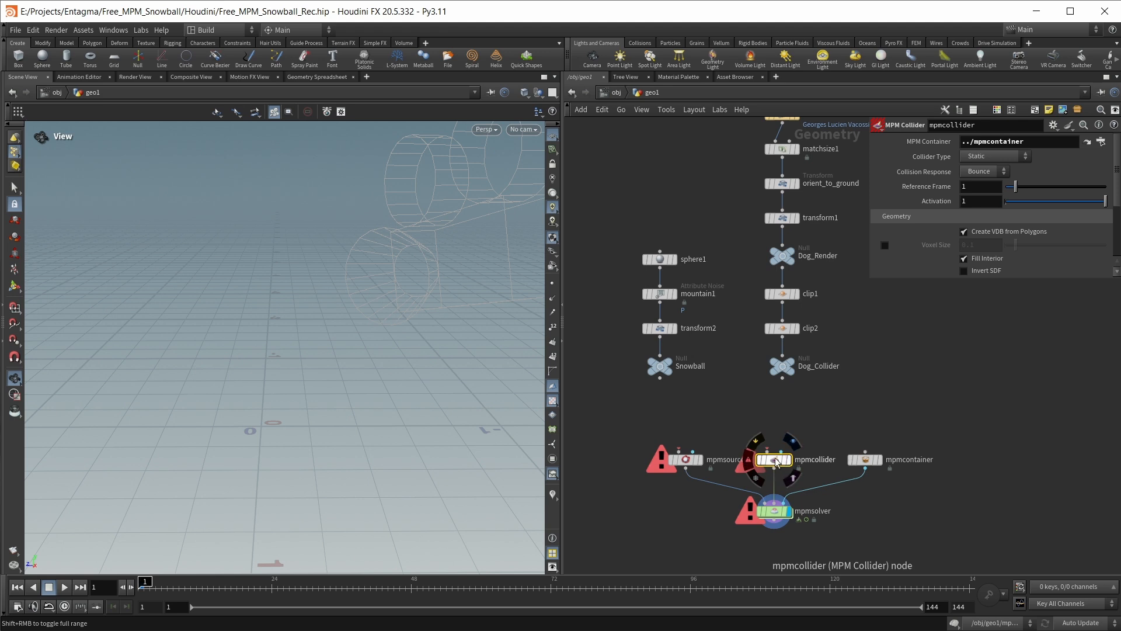
left_click(686, 457)
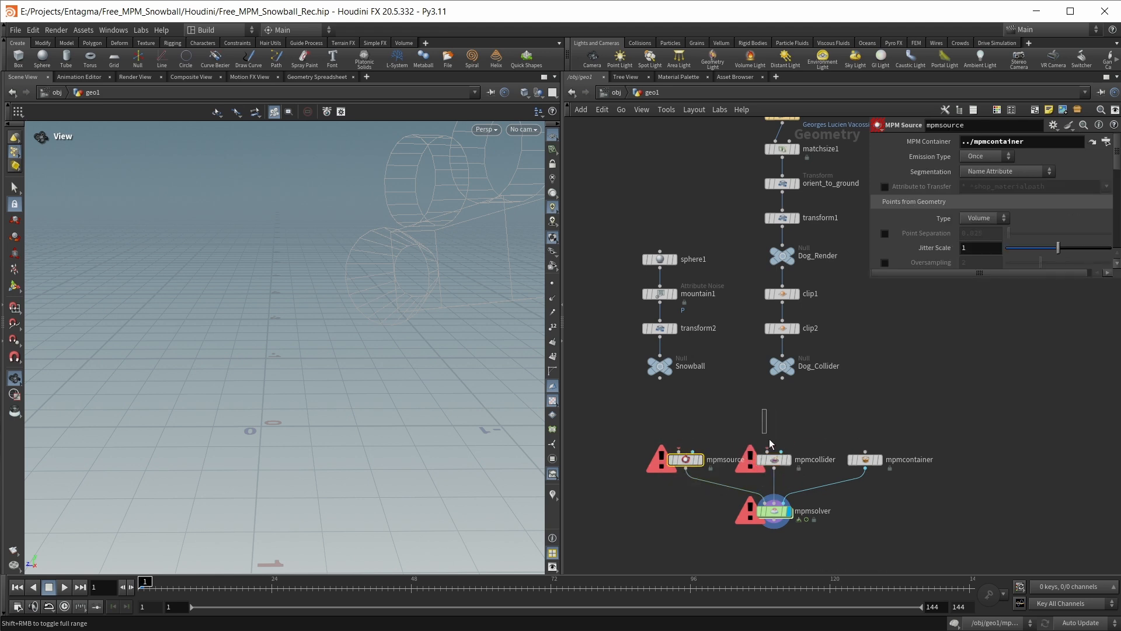
left_click(774, 459)
left_click_drag(830, 396, 896, 465)
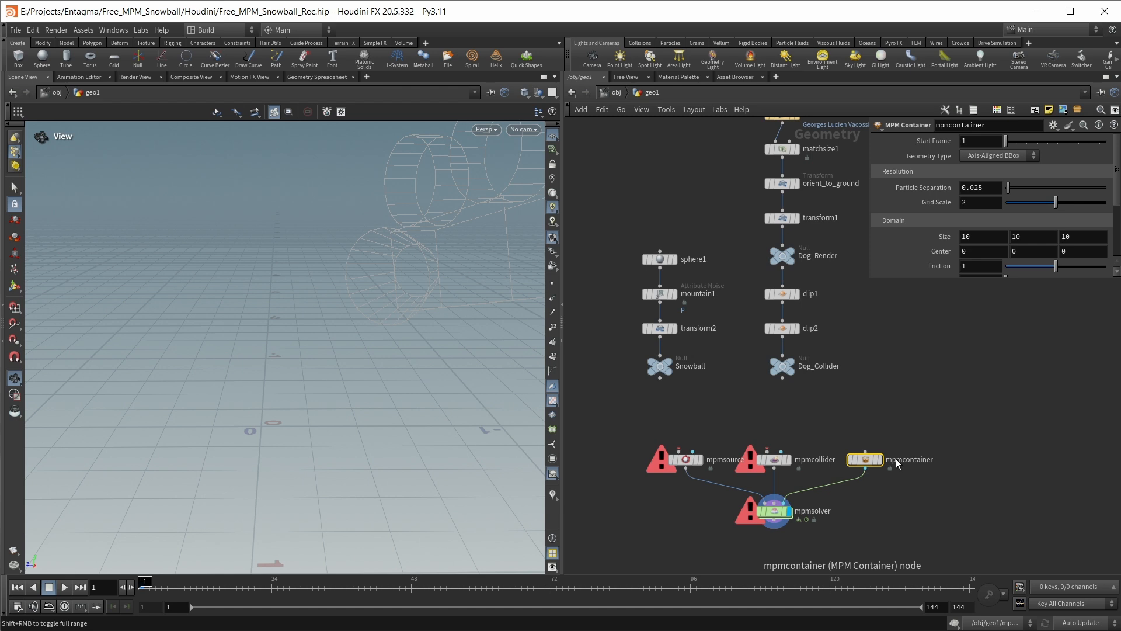
Connect Snowball to the first input of mpmsource and Dog_Collider to the first input of mpmcollider
left_click_drag(660, 378, 676, 449)
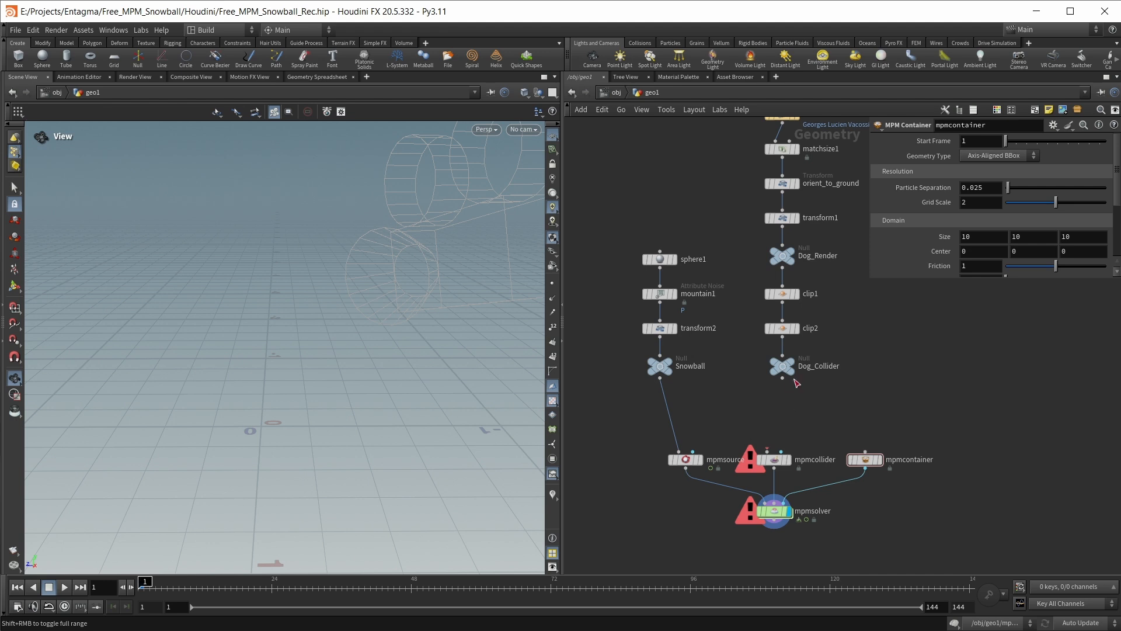
left_click_drag(782, 379, 773, 455)
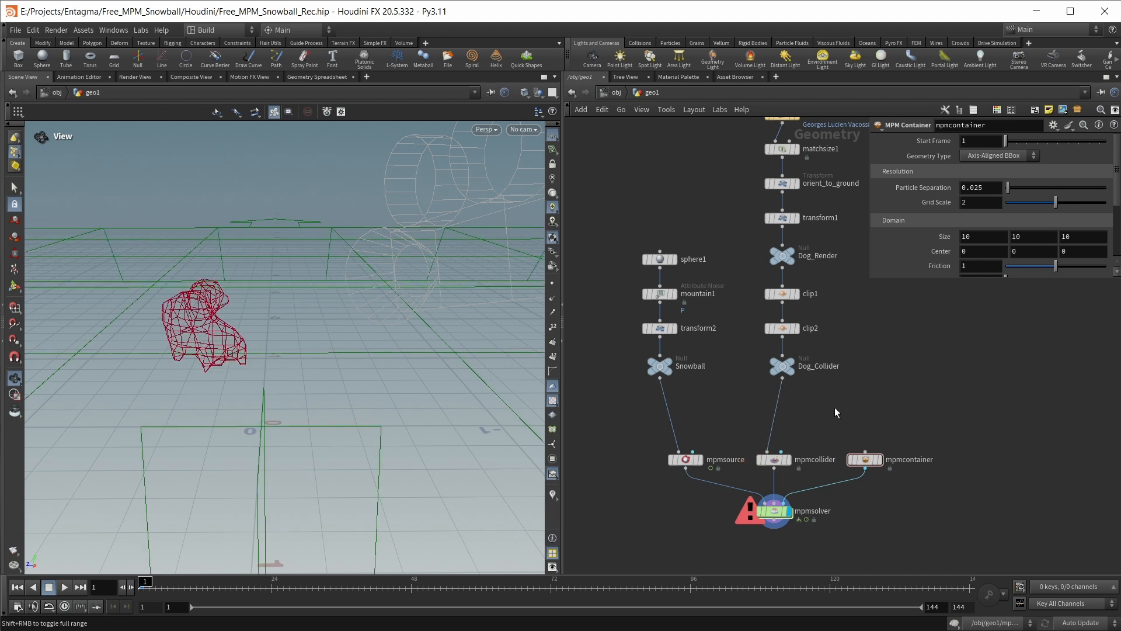
Read the sticky note listing fixed, quality and style parameters, and check the snowball size in sphere1's Uniform Scale
scroll(835, 403, "down", 4)
left_click_drag(689, 412, 909, 463)
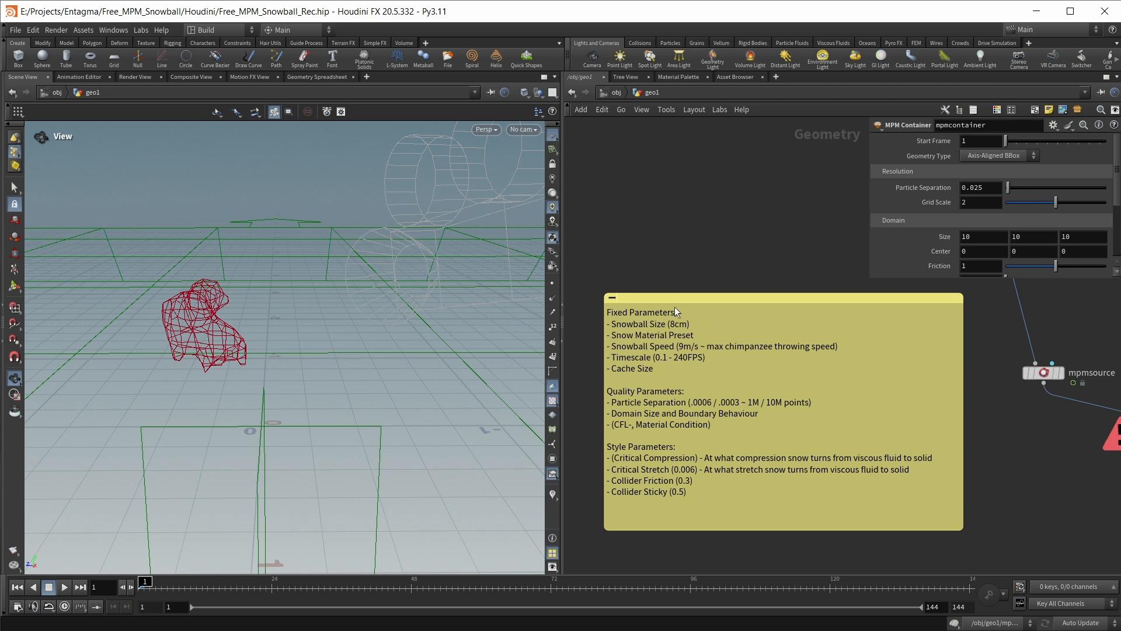
scroll(881, 316, "down", 1)
middle_click_drag(953, 336, 923, 509)
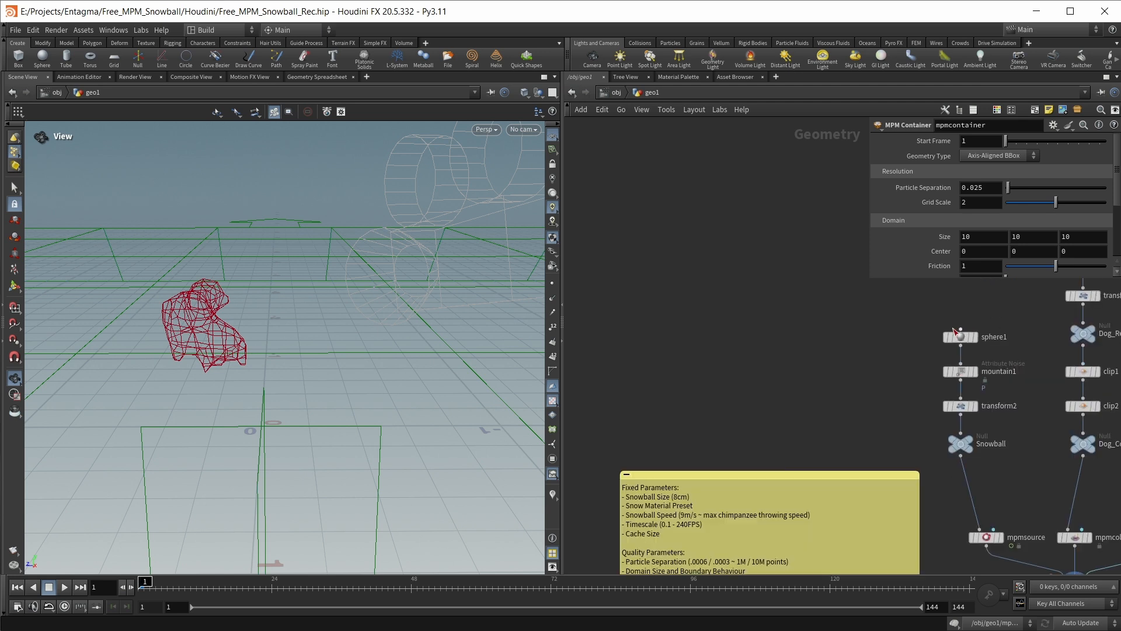
left_click(960, 338)
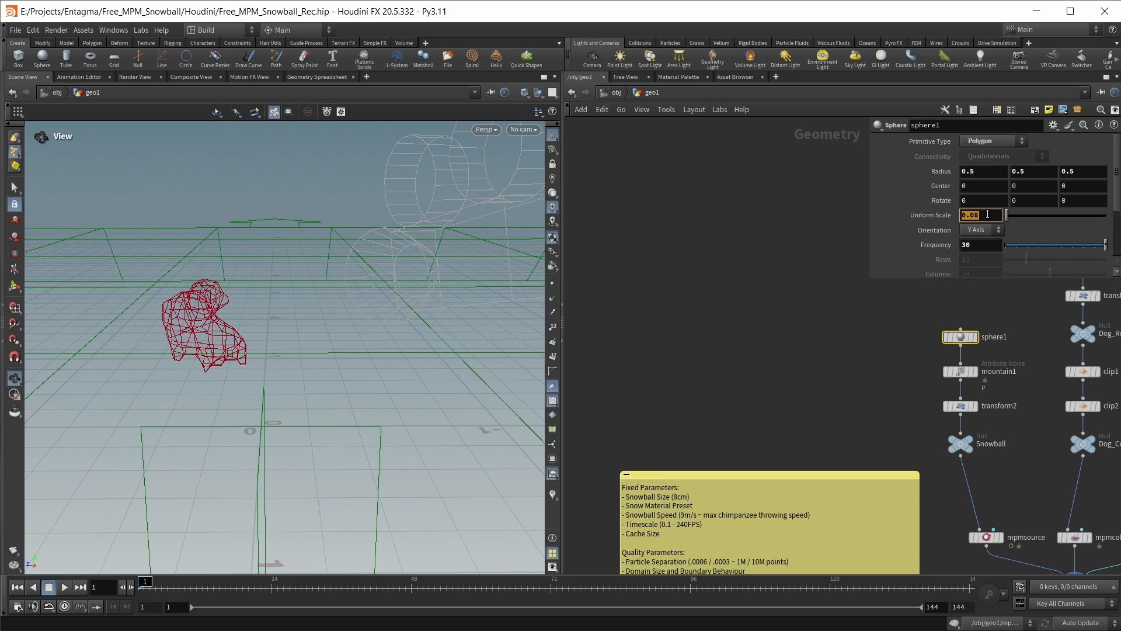
Show more of the mpmsource parameters and examine its Material Preset options, snow material values and Initial State settings
middle_click_drag(993, 537, 942, 469)
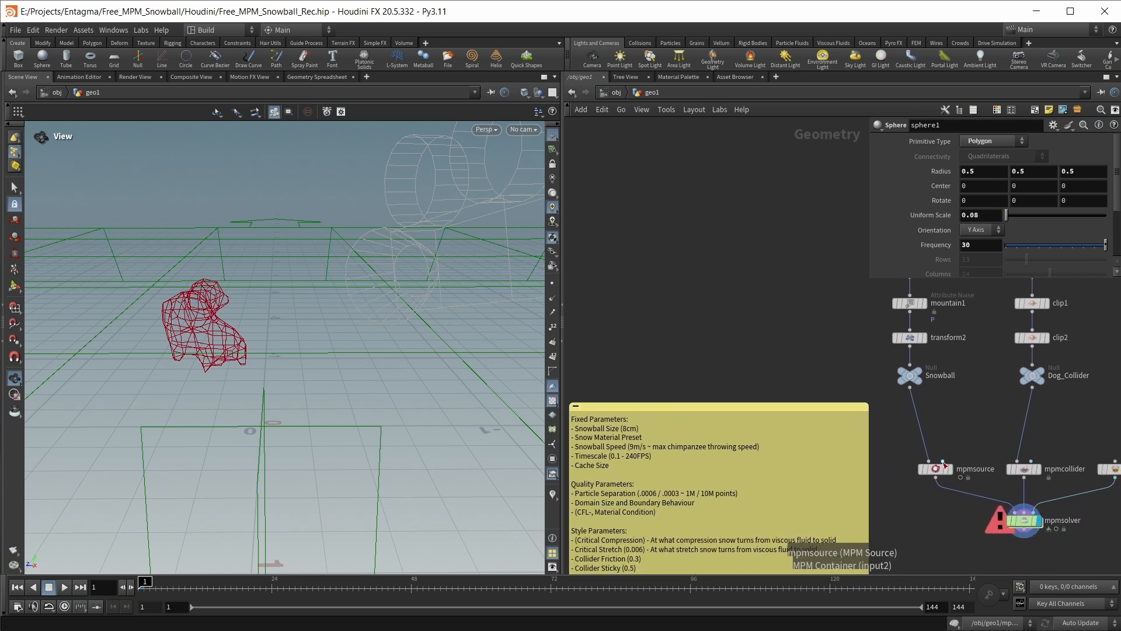
left_click(937, 470)
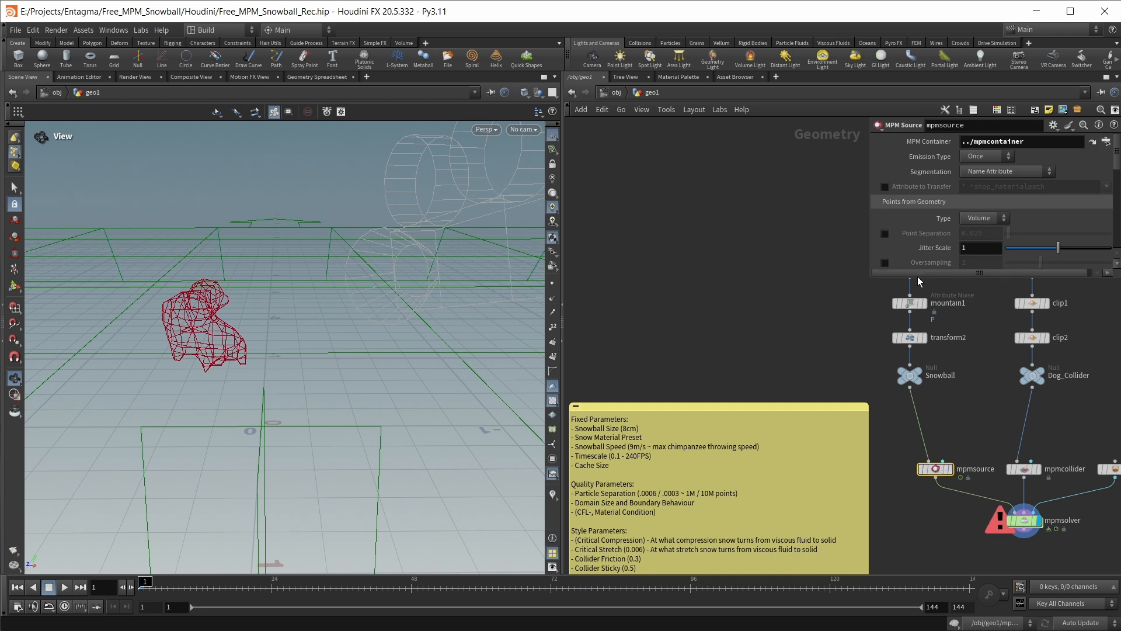
left_click_drag(919, 280, 921, 450)
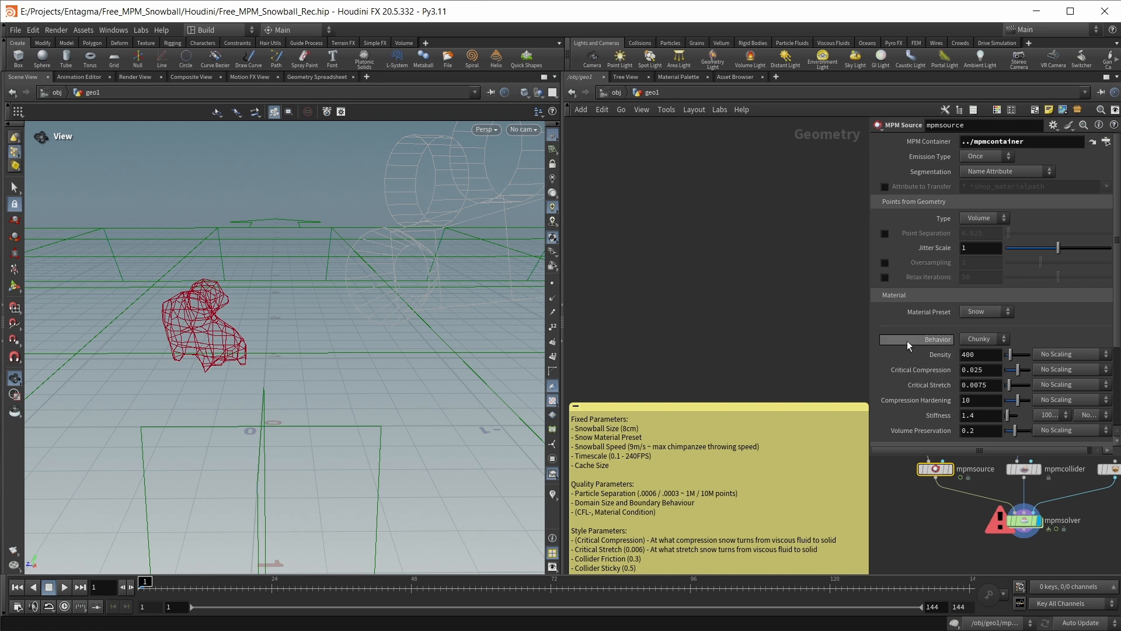
left_click(966, 307)
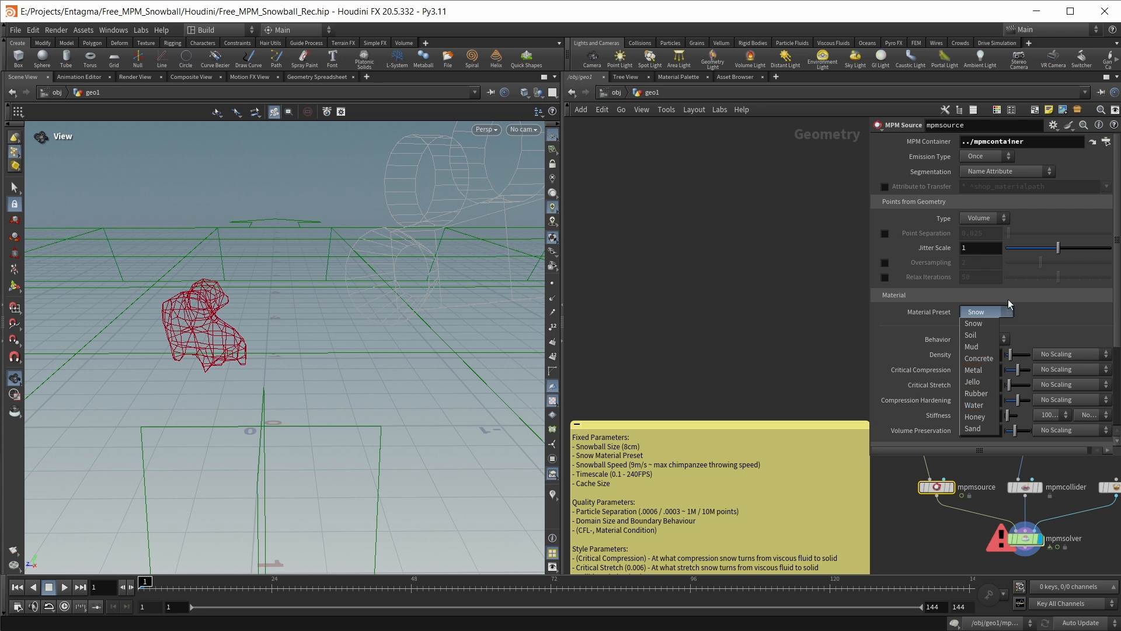
left_click(1057, 322)
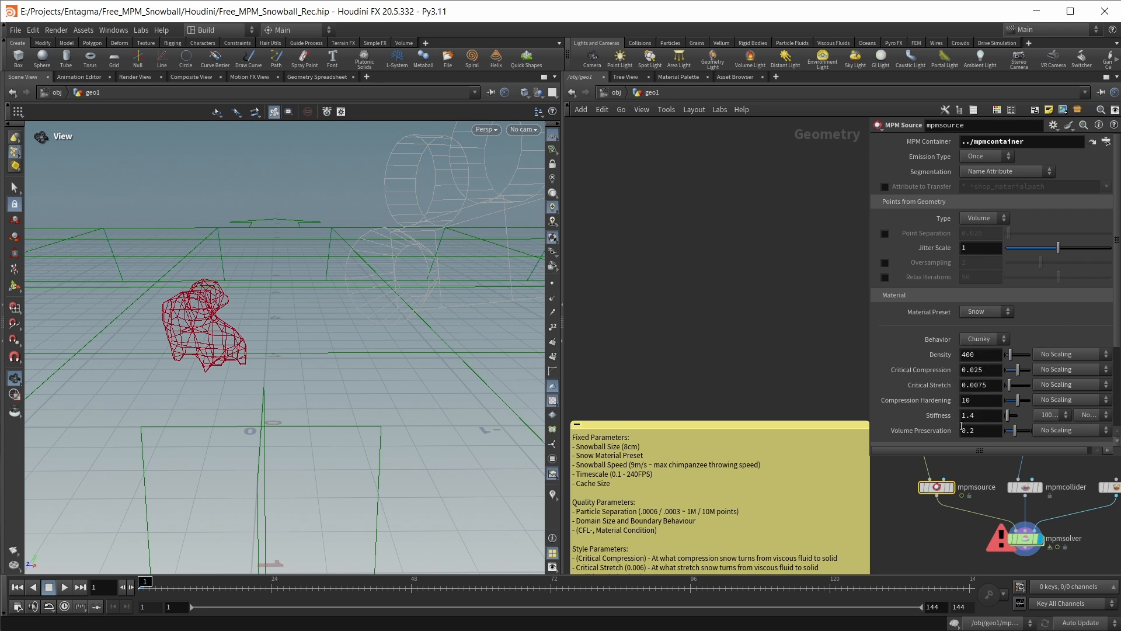
scroll(963, 409, "down", 1)
scroll(897, 333, "down", 5)
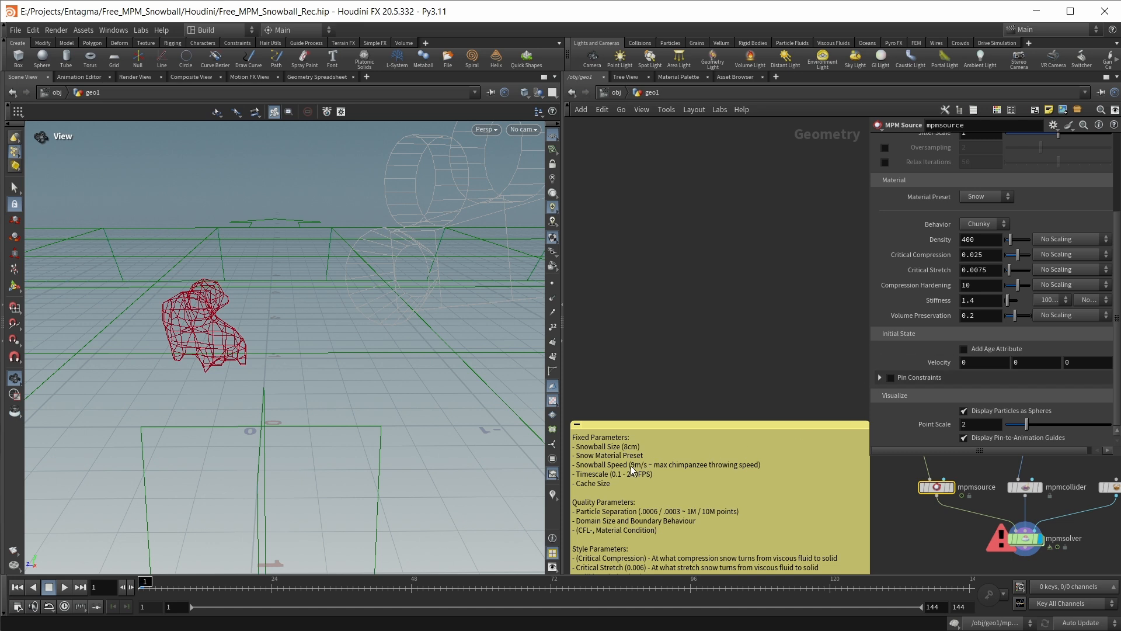
Set the mpmsource's initial velocity along Z to 9, following the snowball speed in the sticky note
left_click_drag(631, 465, 631, 463)
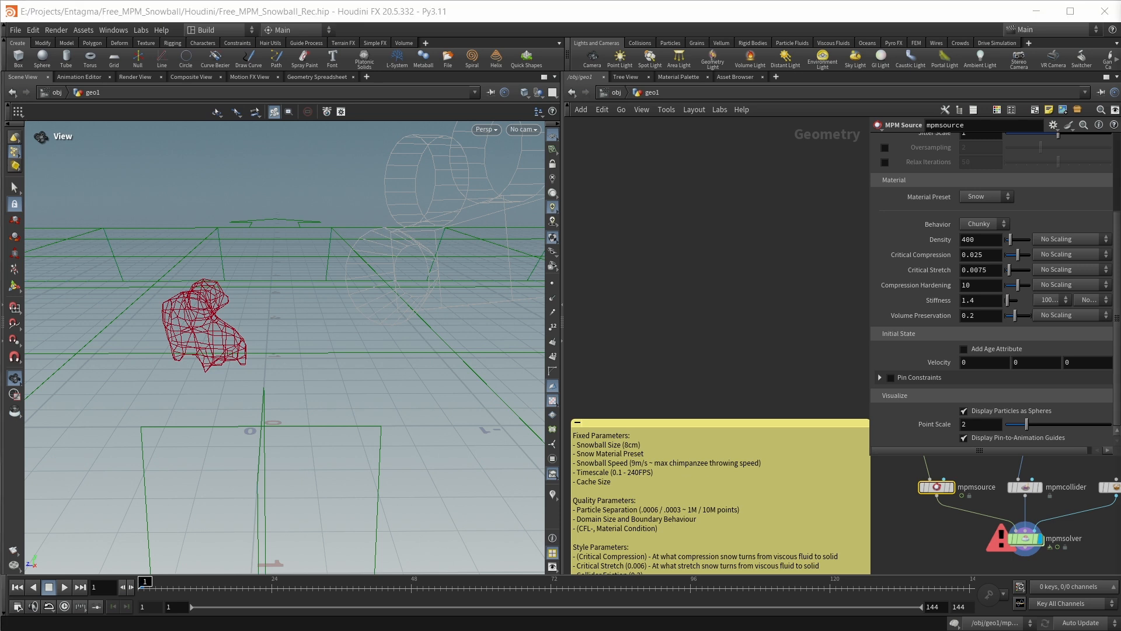
left_click(1078, 362)
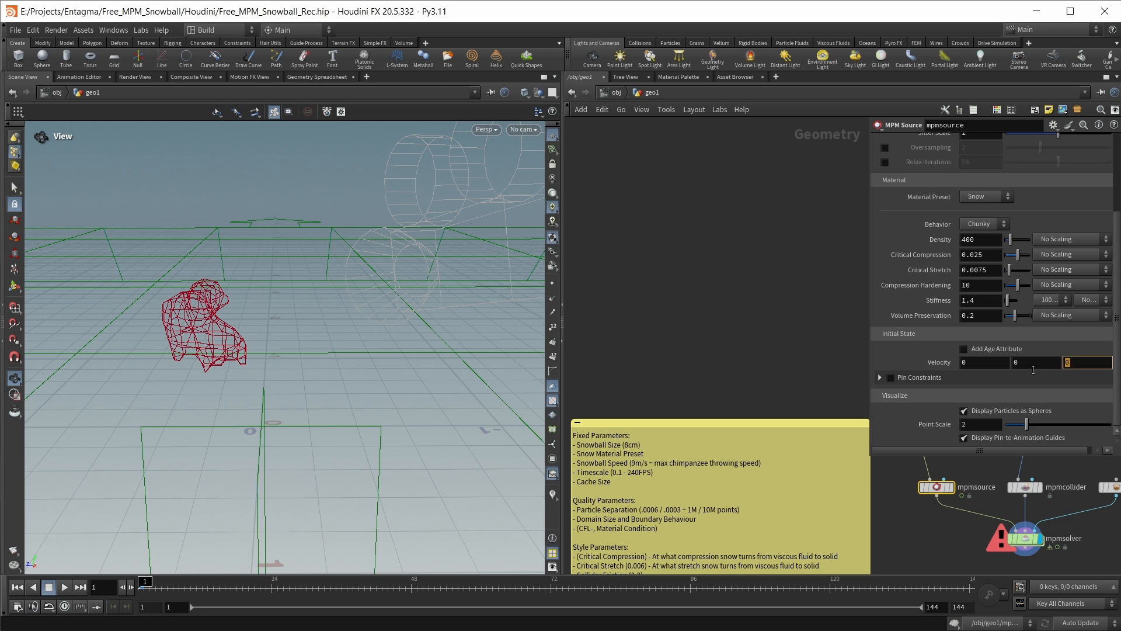
type("9")
key("Return")
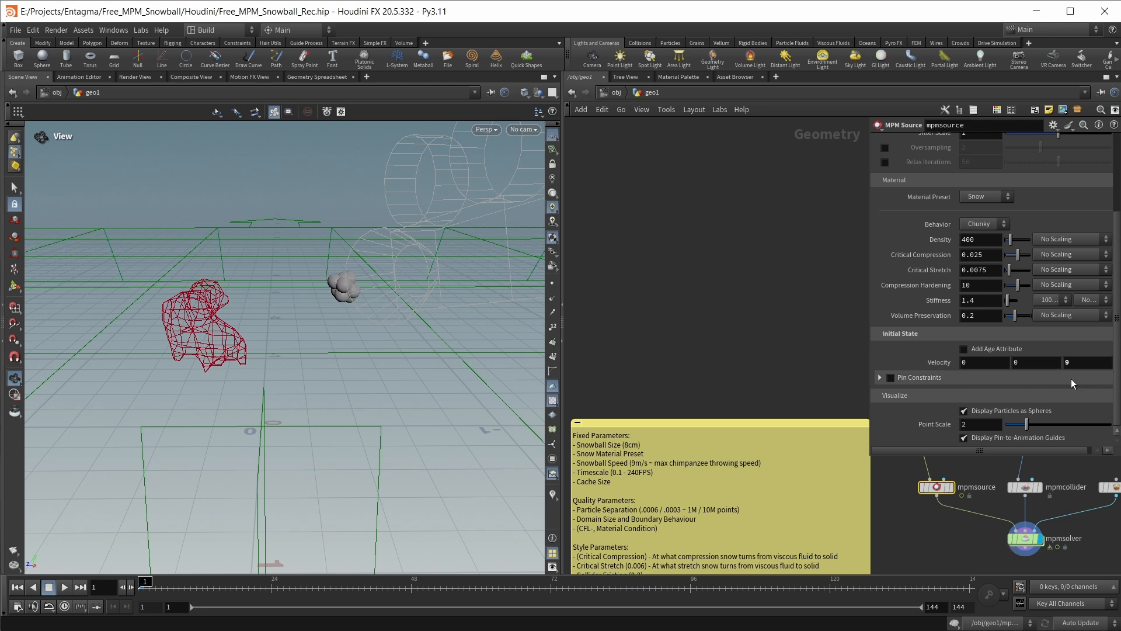
Set the Time Scale of the mpmsolver node to 0.1
left_click(1021, 541)
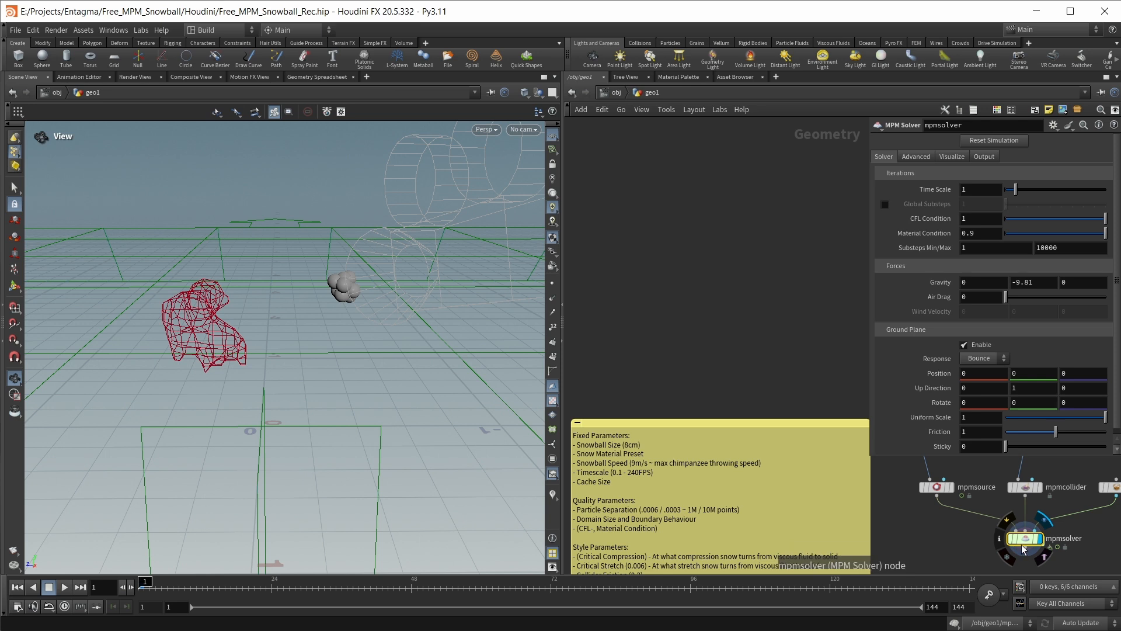
left_click(965, 189)
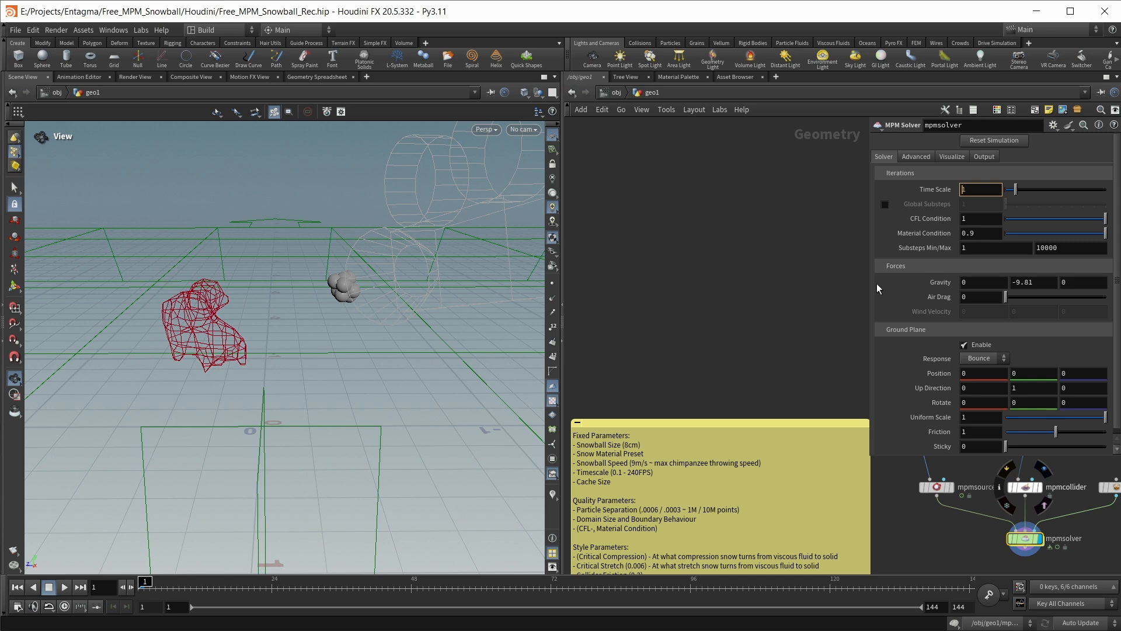
type(".")
key("Return")
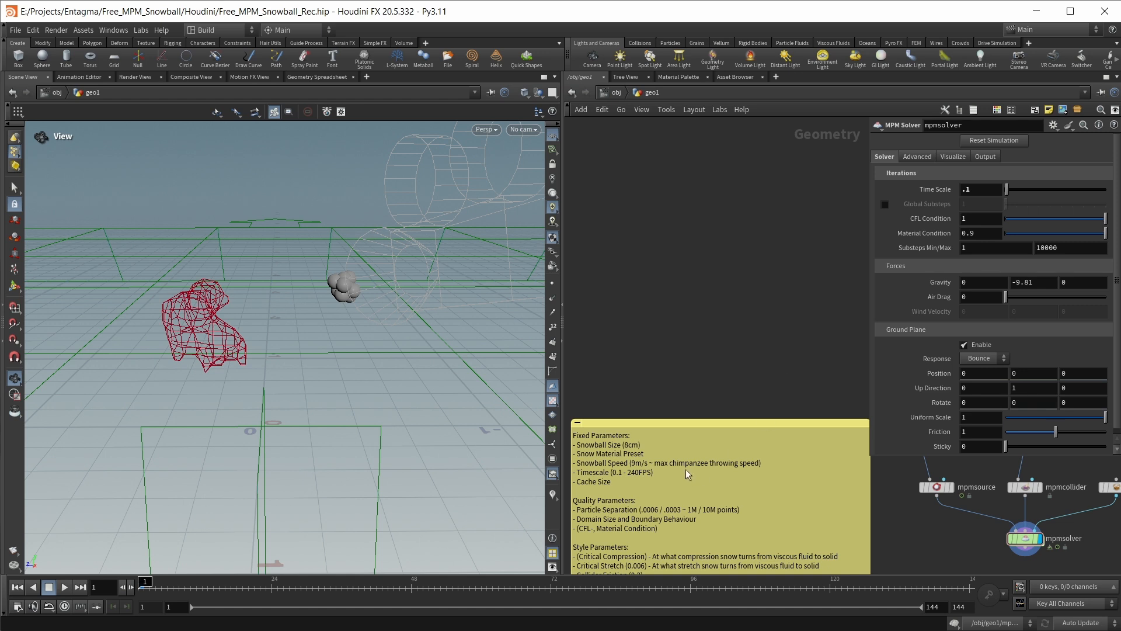
Set the mpmsolver's advanced Cache Memory to 55000 MB
left_click(916, 157)
left_click(965, 190)
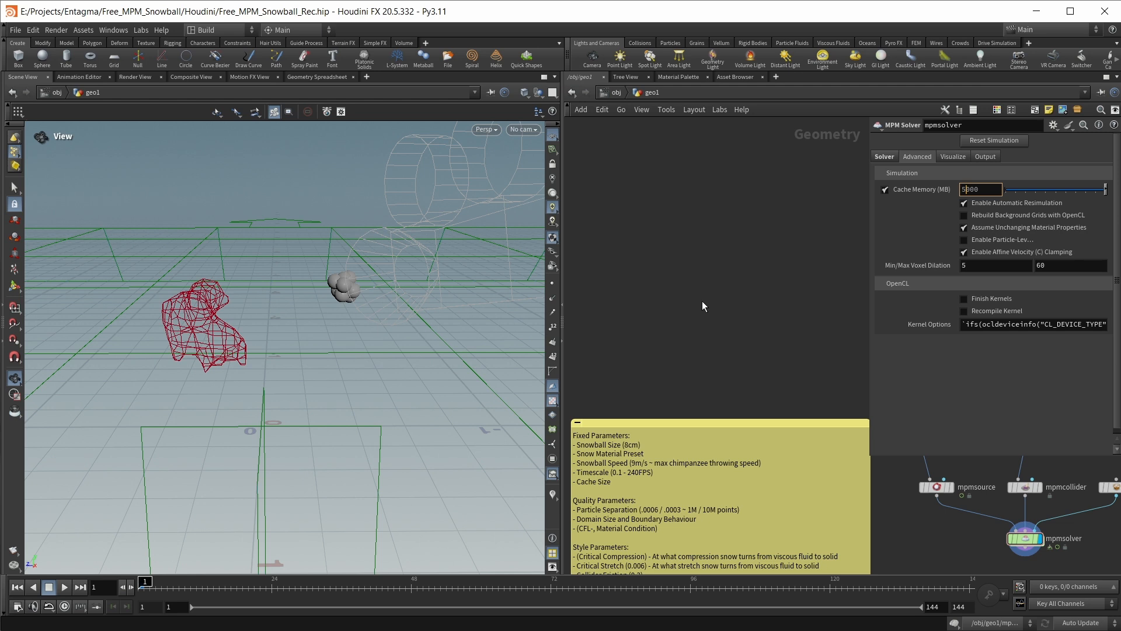
type("5")
Consult the quality parameters in the sticky note and set the mpmcontainer's Particle Separation to 0.0006
scroll(750, 330, "down", 2)
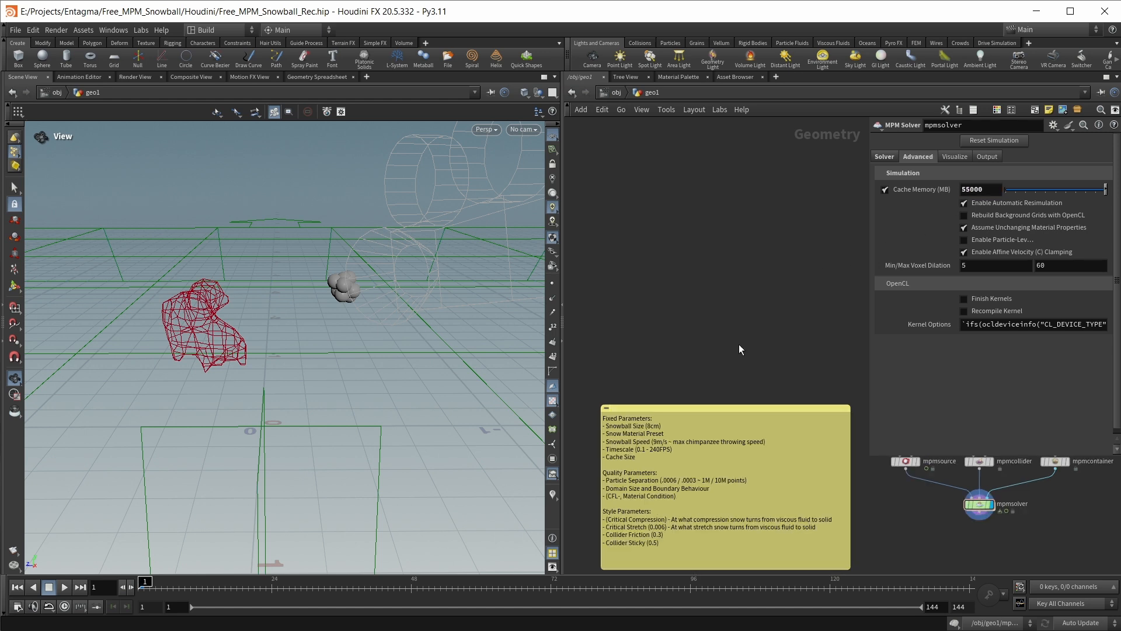
scroll(739, 345, "up", 2)
middle_click_drag(725, 383, 847, 188)
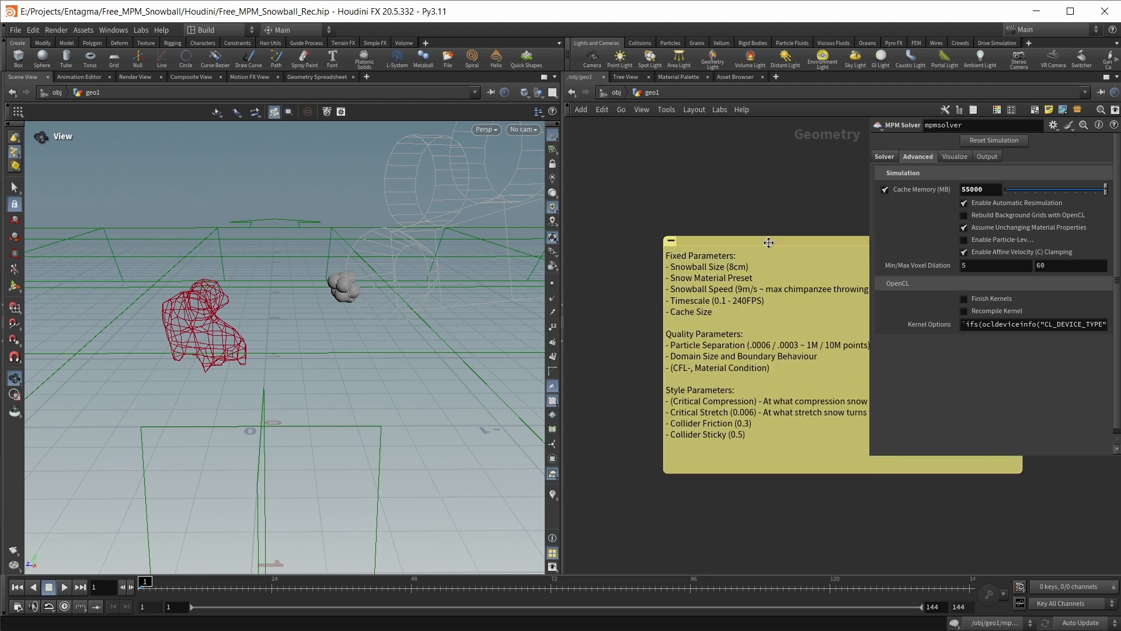
middle_click_drag(759, 348, 700, 363)
scroll(700, 363, "up", 2)
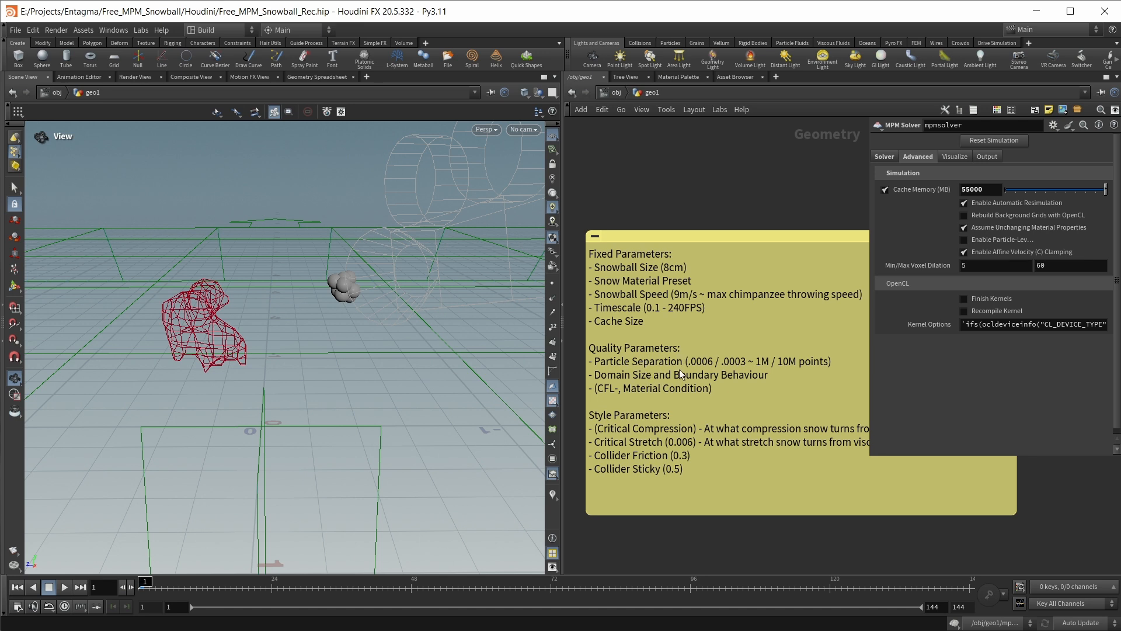
key("h")
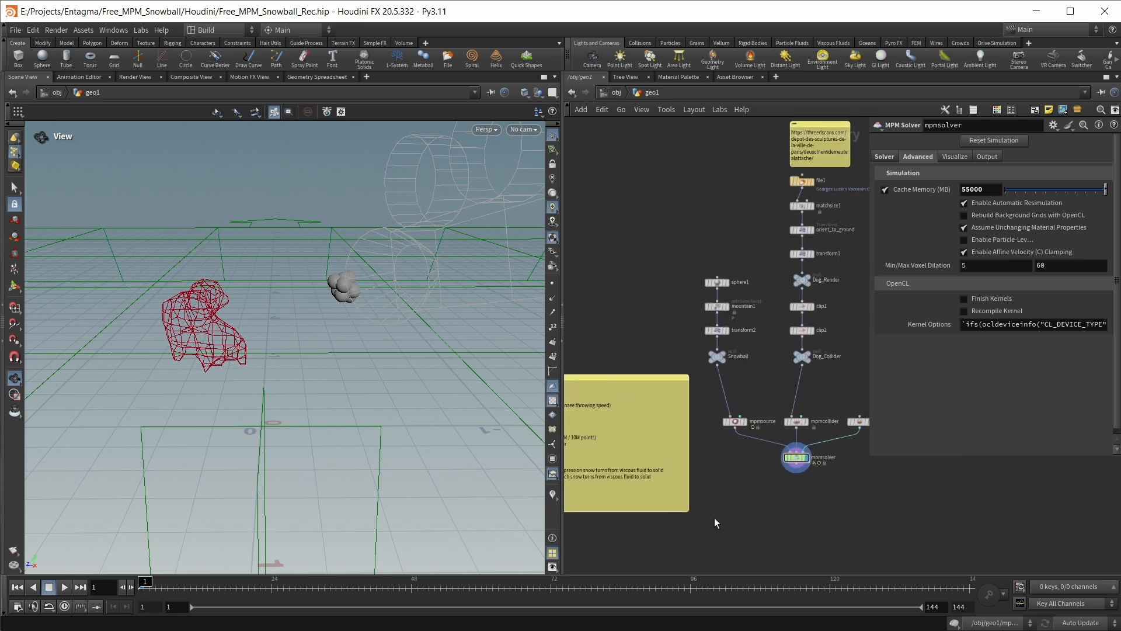
scroll(728, 445, "up", 4)
left_click(723, 434)
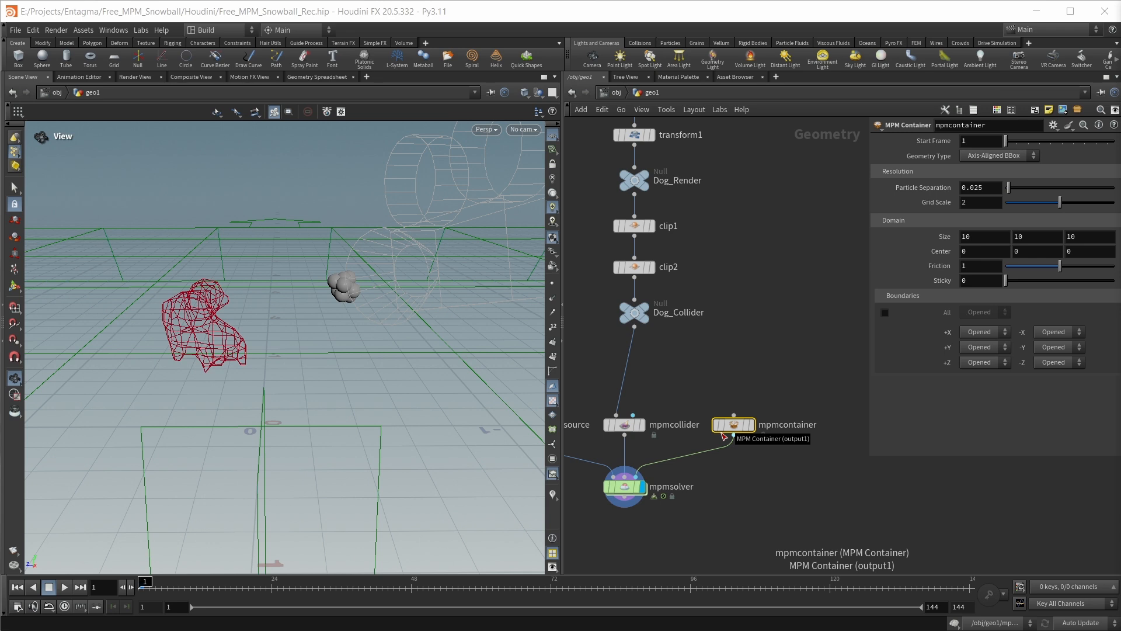
mouse_move(732, 434)
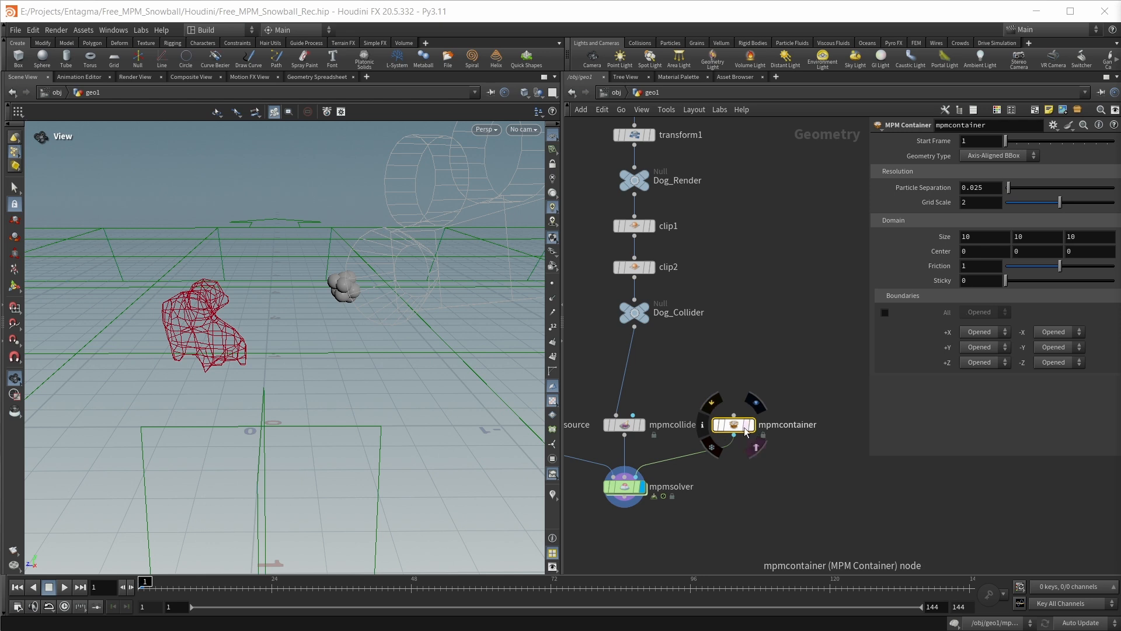
left_click_drag(988, 192, 973, 196)
type("006")
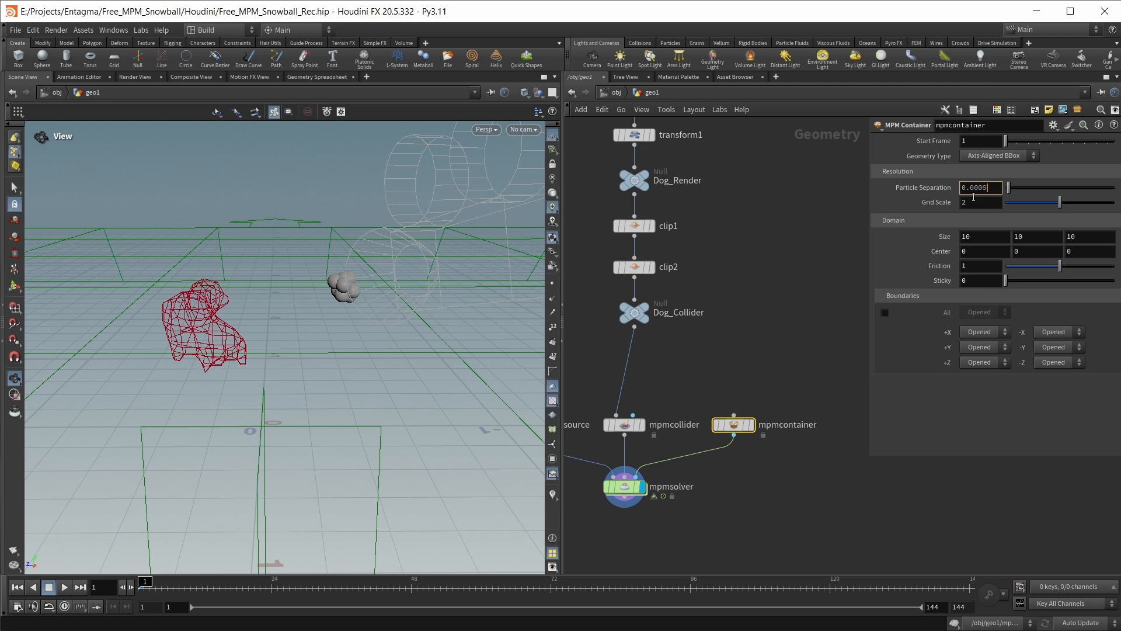
key("Return")
left_click(826, 247)
Inspect the refined snowball particles up close and check the point count in the mpmsource's node info
scroll(176, 303, "up", 2)
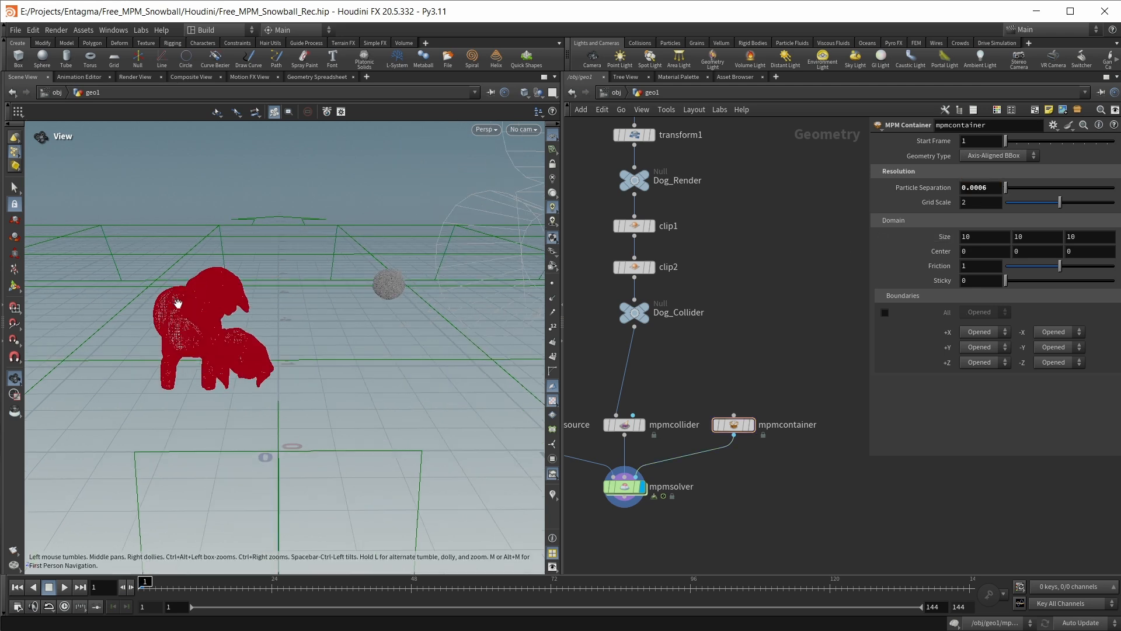
scroll(394, 285, "up", 4)
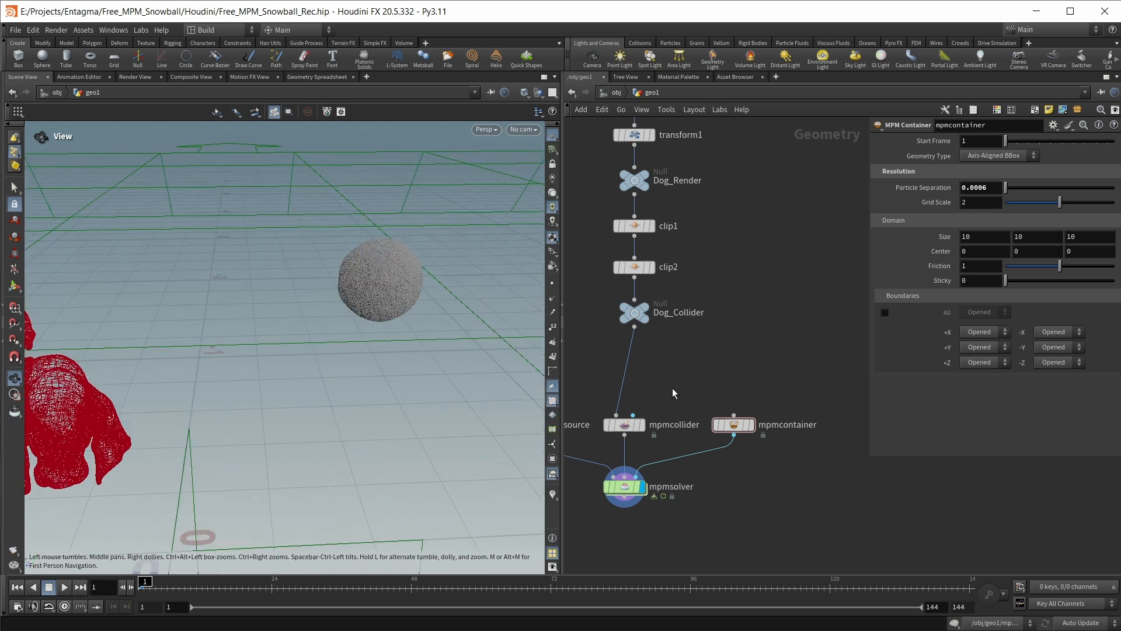
middle_click_drag(673, 390, 791, 405)
left_click(606, 441)
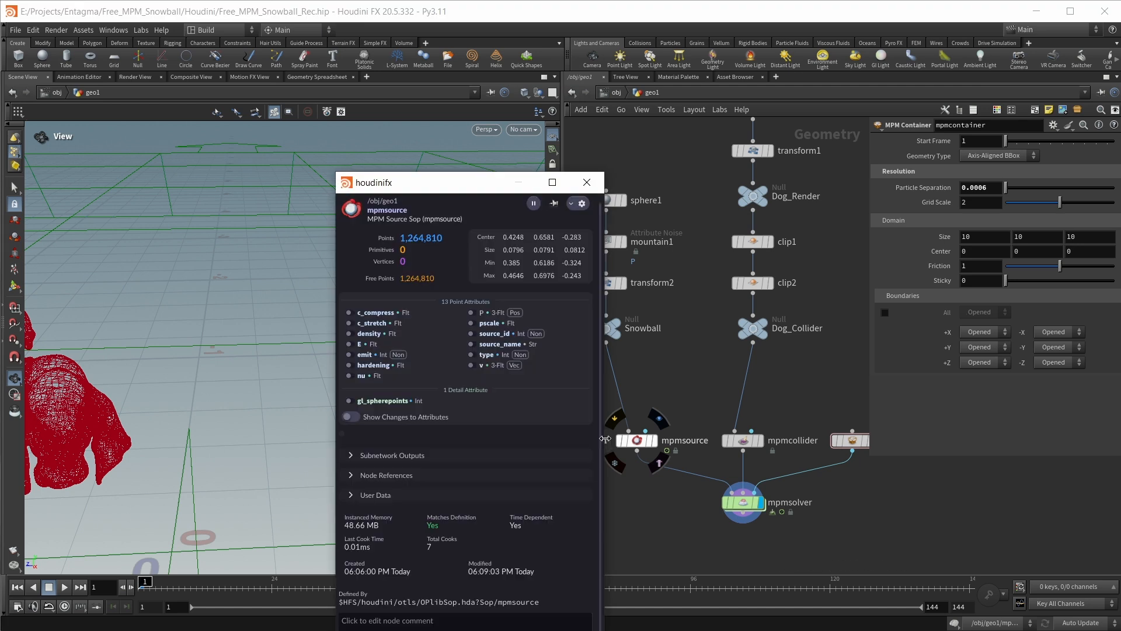
left_click_drag(444, 188, 615, 162)
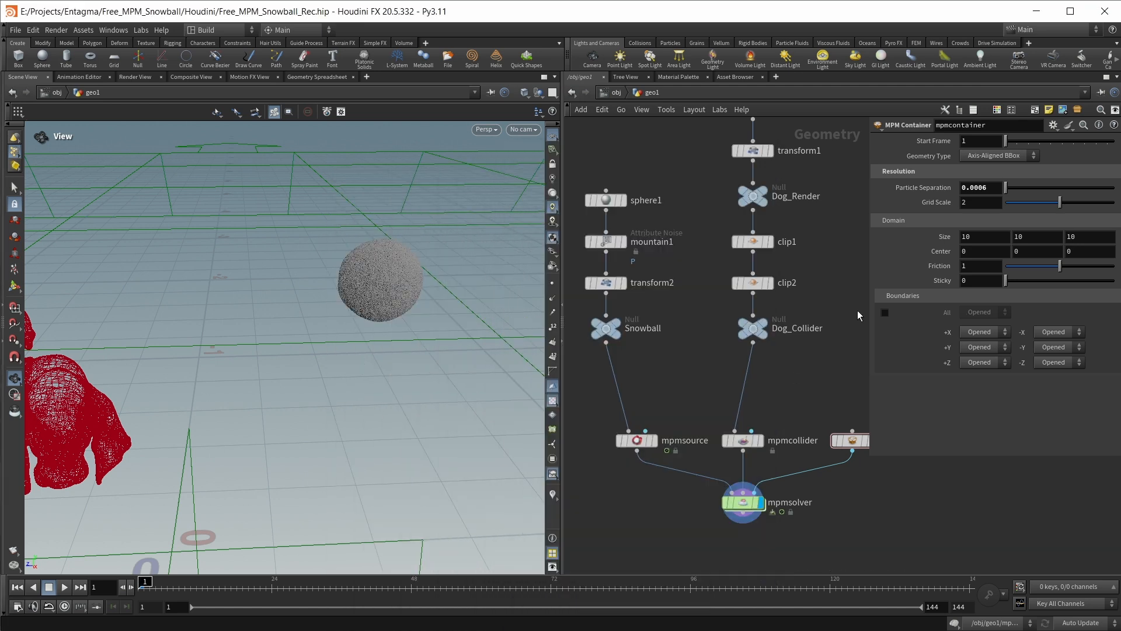
Set the mpmcontainer's domain Size to 1.05, 0.73, 0.89 and its Center to 0.5, 0.5, 0.09
left_click_drag(983, 187, 997, 187)
key("Return")
left_click_drag(493, 310, 289, 362)
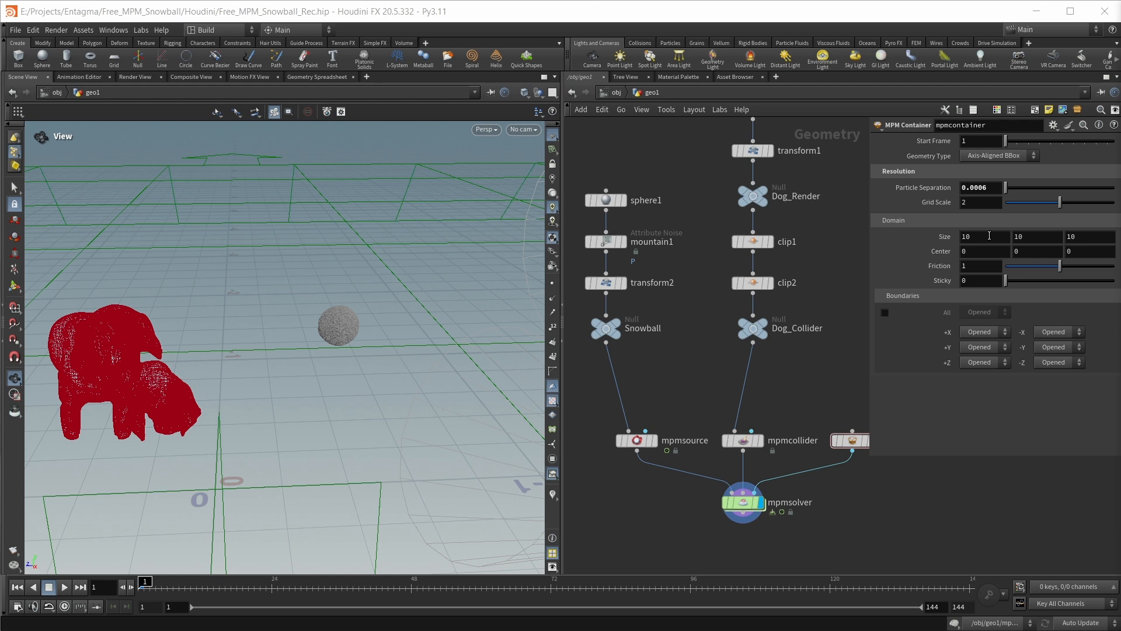
double_click(987, 236)
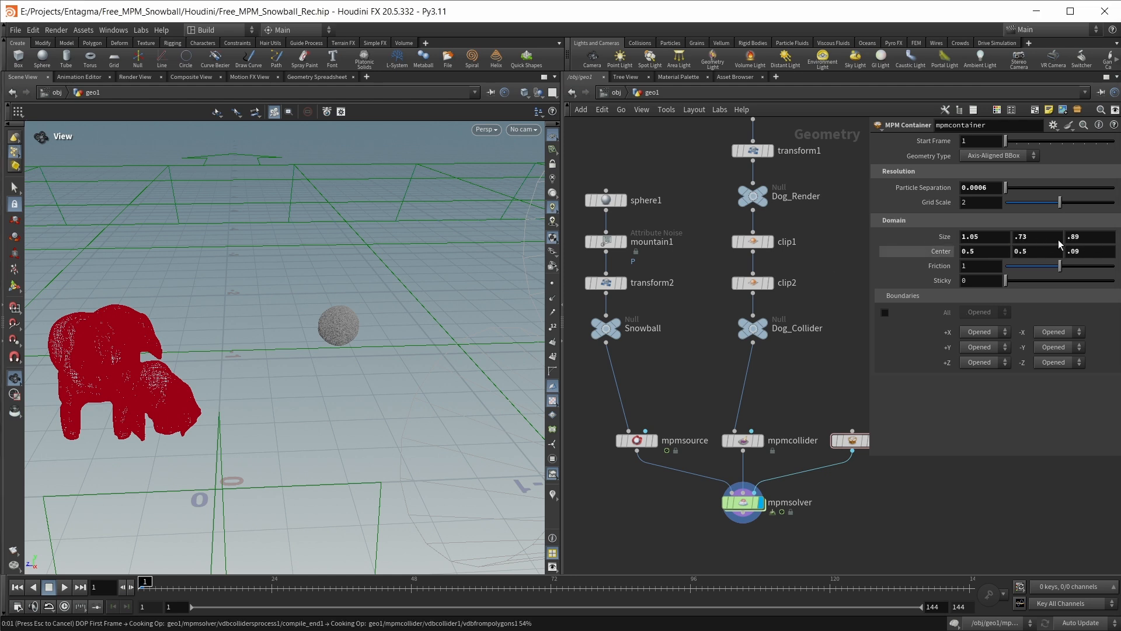
Display the mpmcontainer domain with its handles in the viewport and show Dog_Collider as a template inside it
left_click(14, 286)
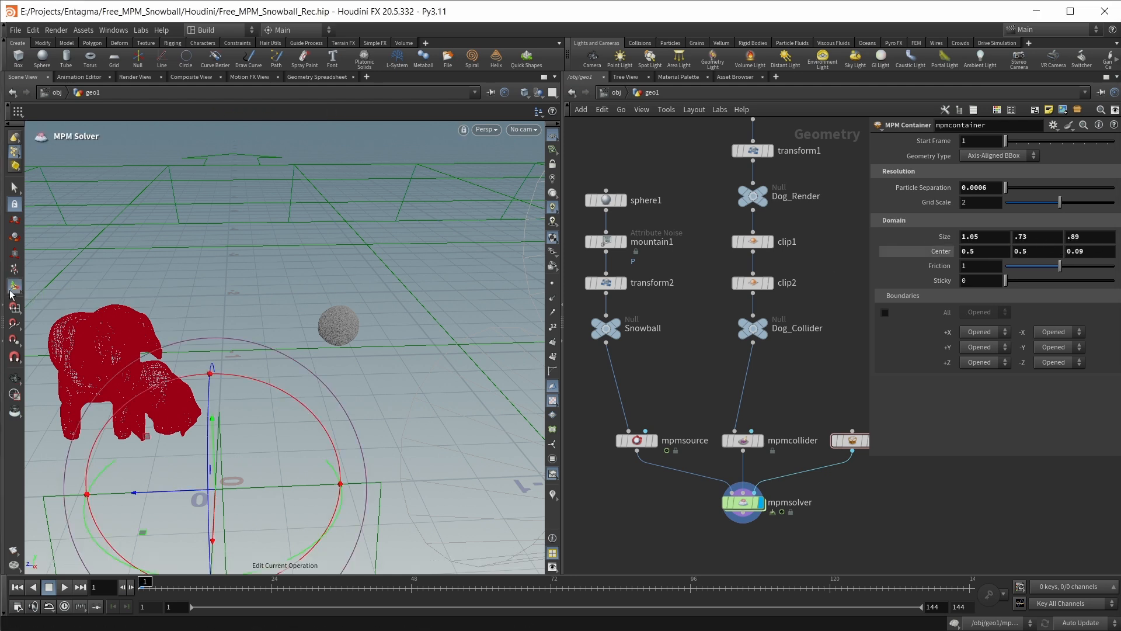
middle_click_drag(934, 527, 906, 535)
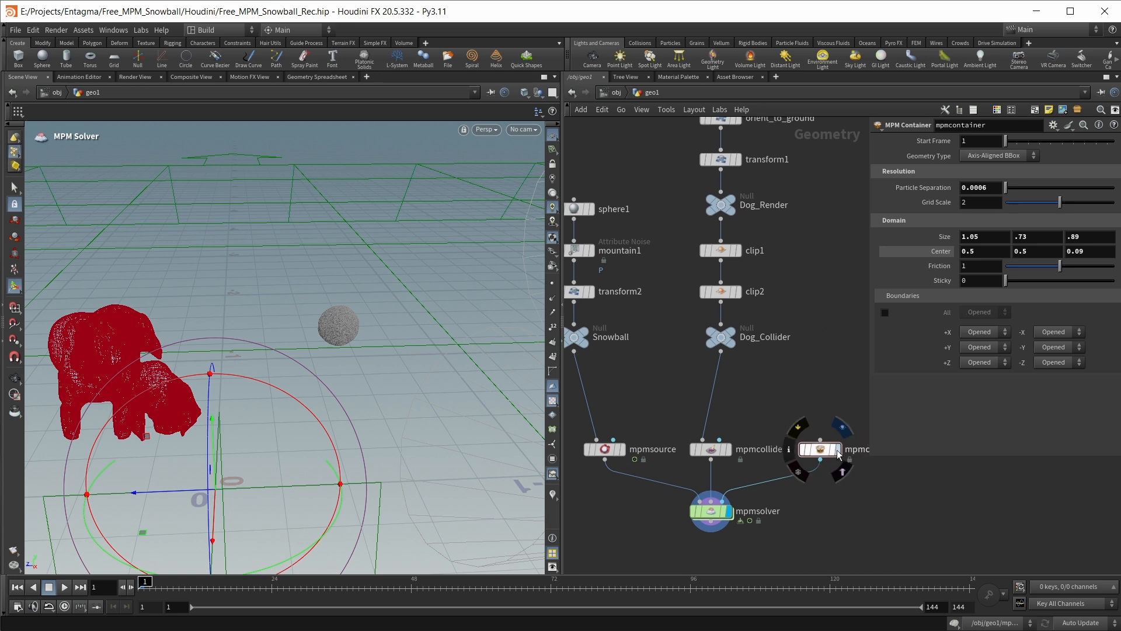
left_click(834, 454)
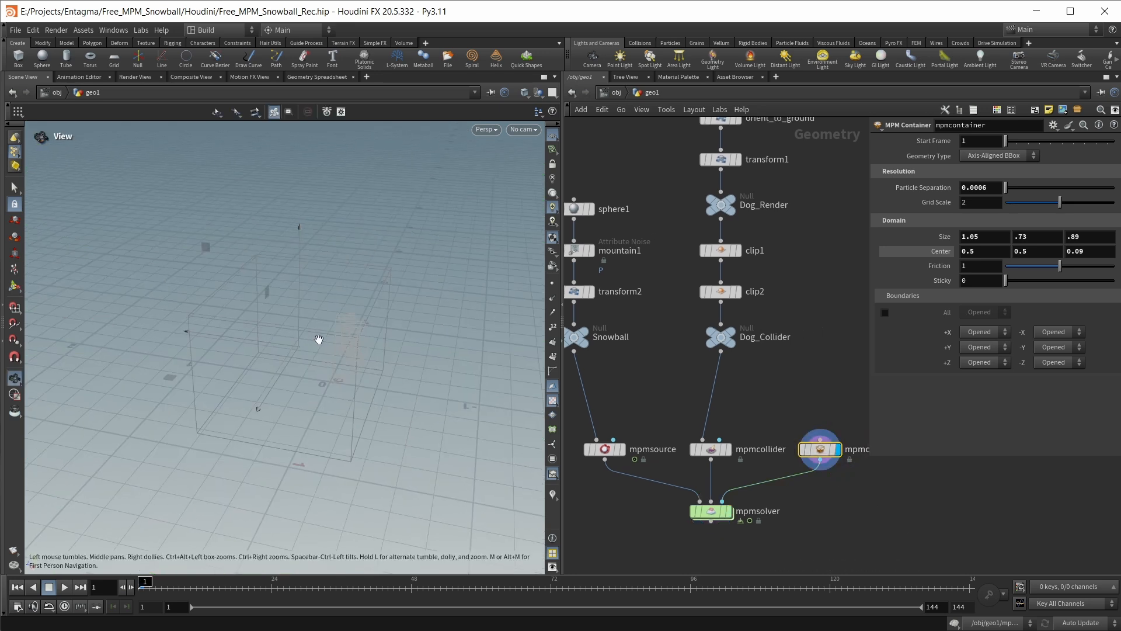
left_click(731, 347)
left_click_drag(321, 369, 257, 345, "alt")
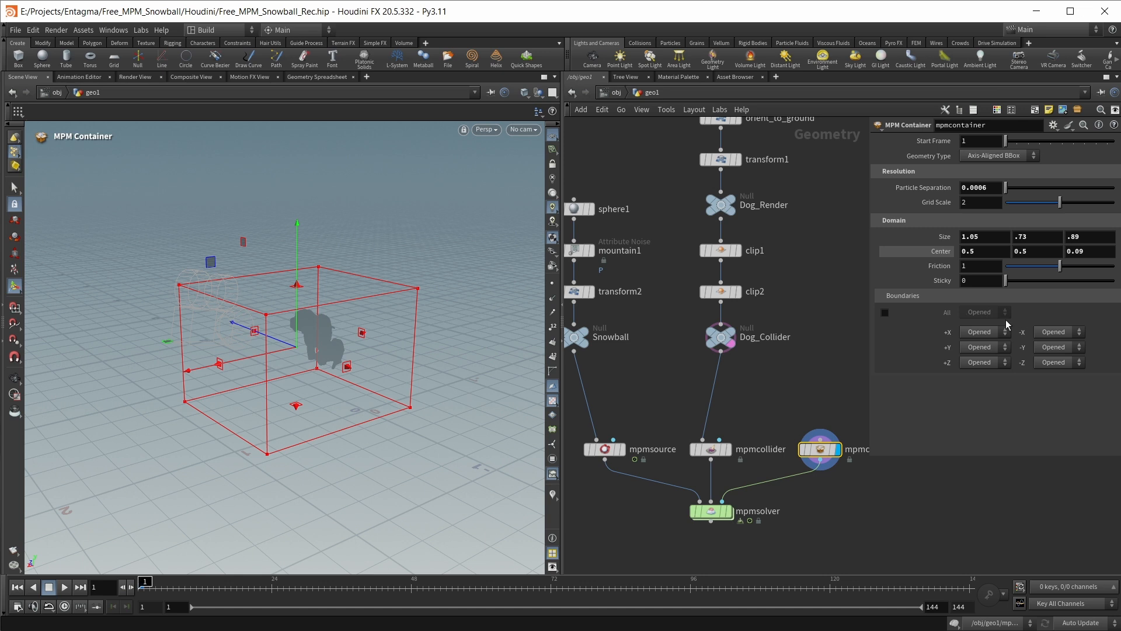
Enable the shared setting for all container boundaries and set it to Delete
left_click(884, 313)
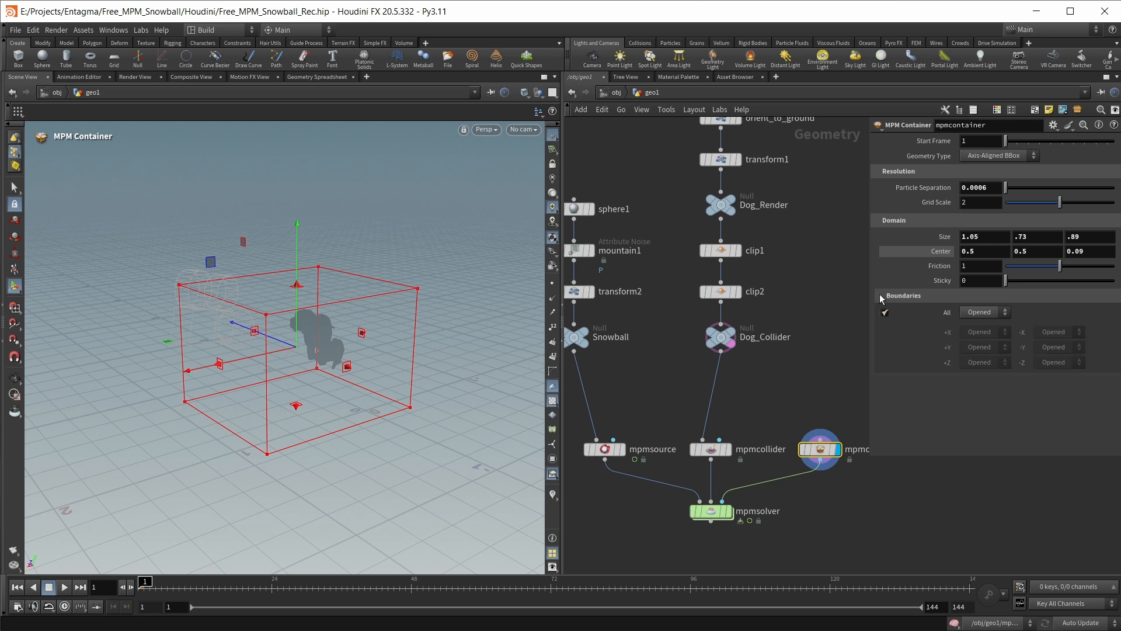
left_click(976, 314)
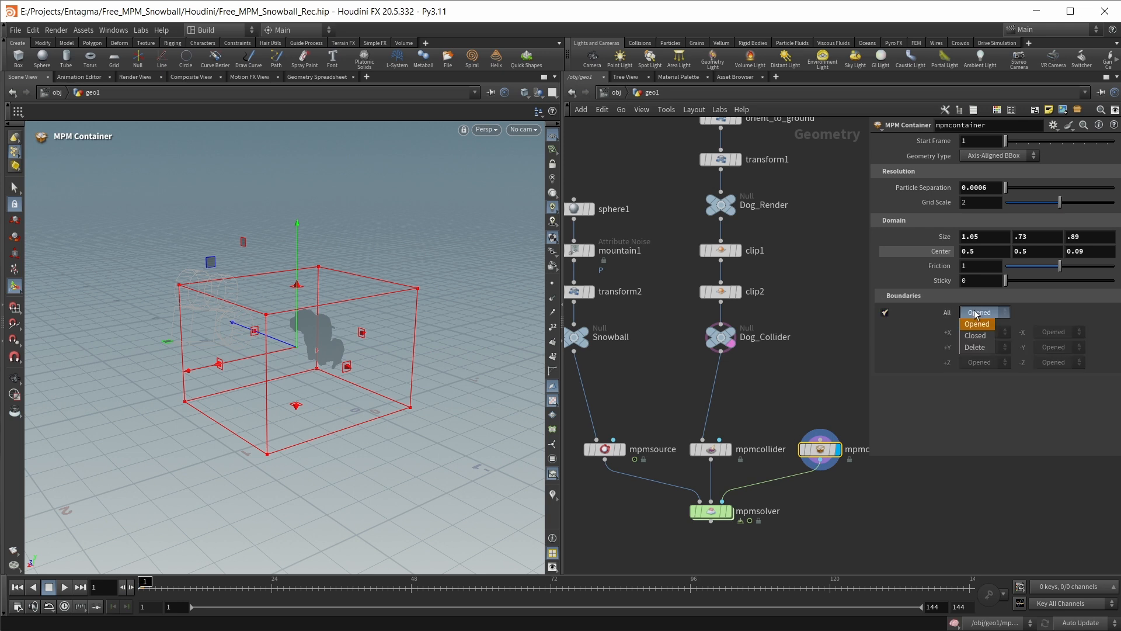
left_click(975, 347)
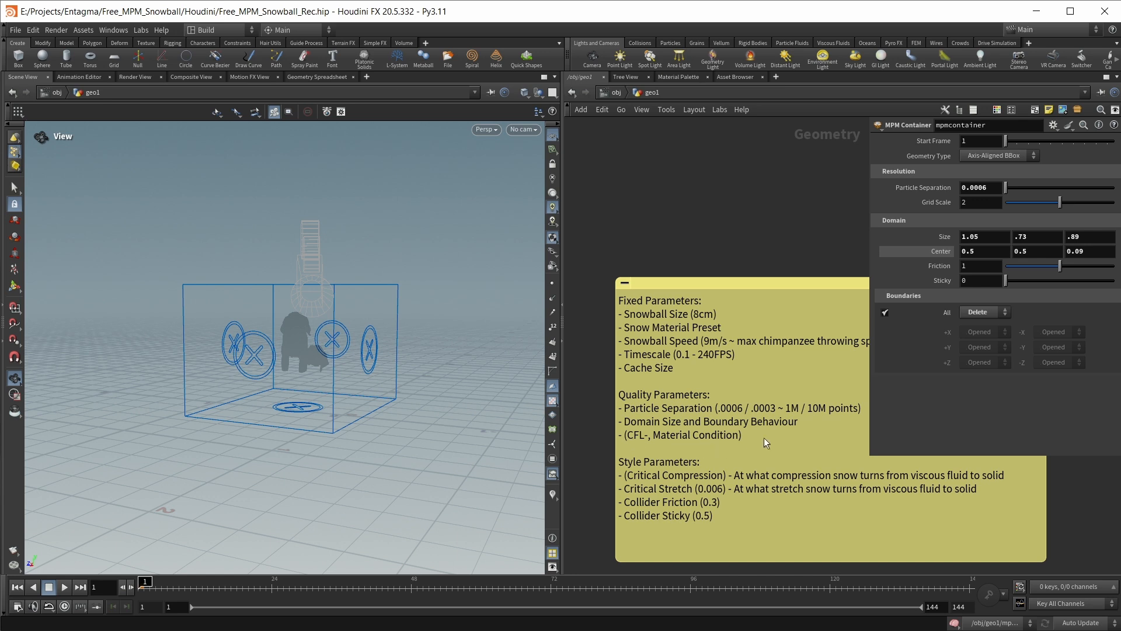
Examine the mpmsolver's iteration settings, including CFL Condition, Material Condition and Substeps Min/Max
scroll(766, 438, "down", 1)
middle_click_drag(996, 512, 693, 510)
middle_click_drag(789, 496, 673, 506)
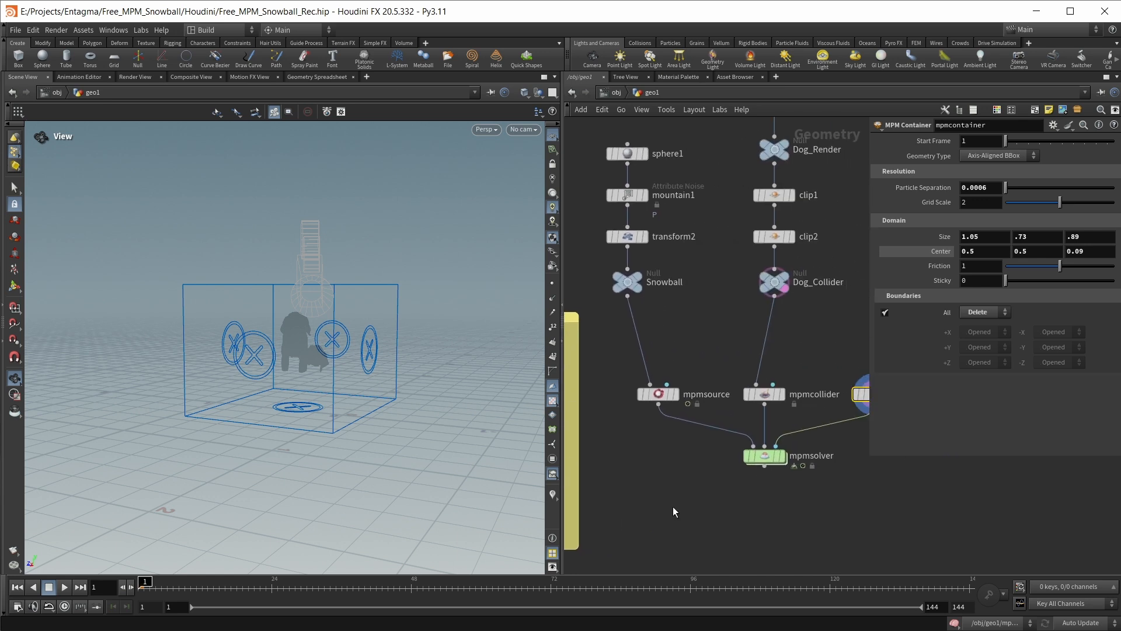
left_click(762, 457)
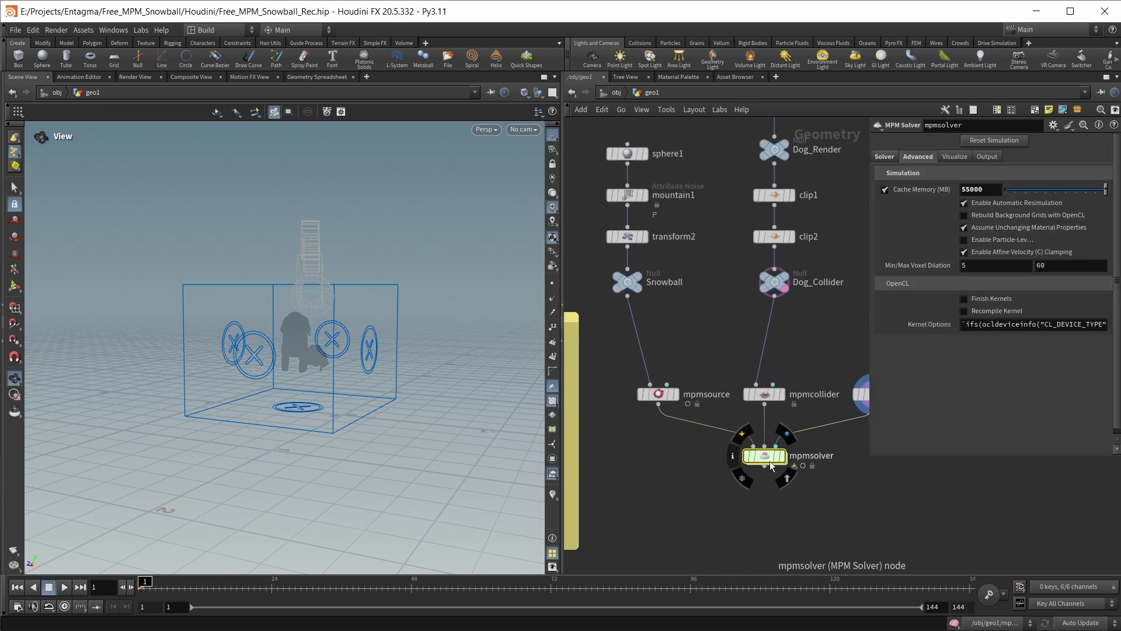
left_click(884, 156)
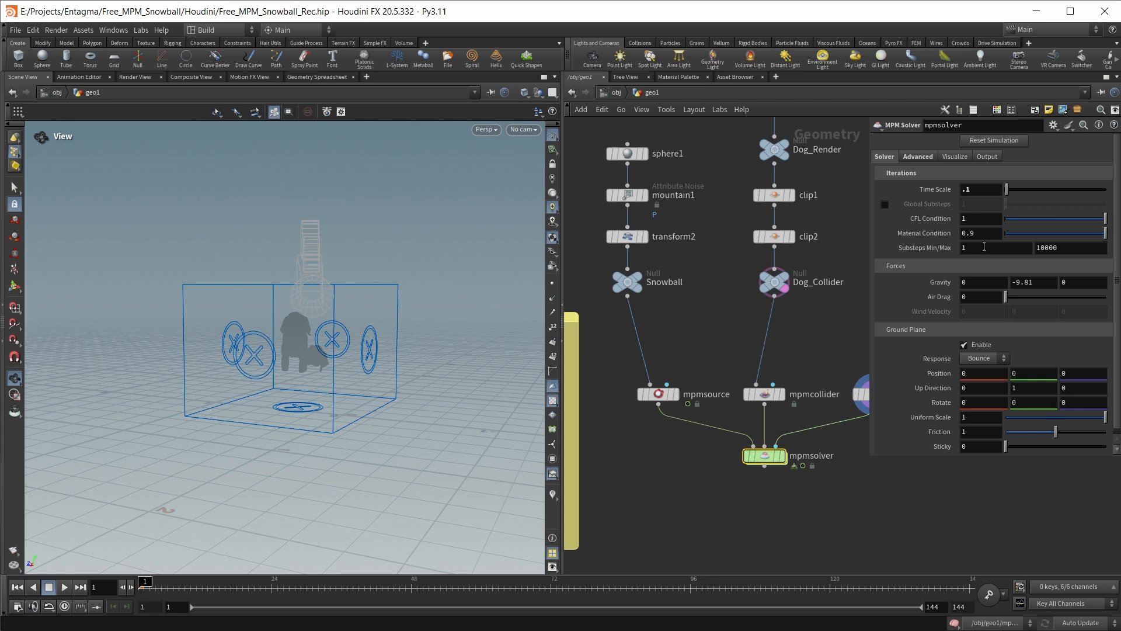
left_click(983, 246)
key("Tab")
left_click(917, 257)
mouse_move(948, 236)
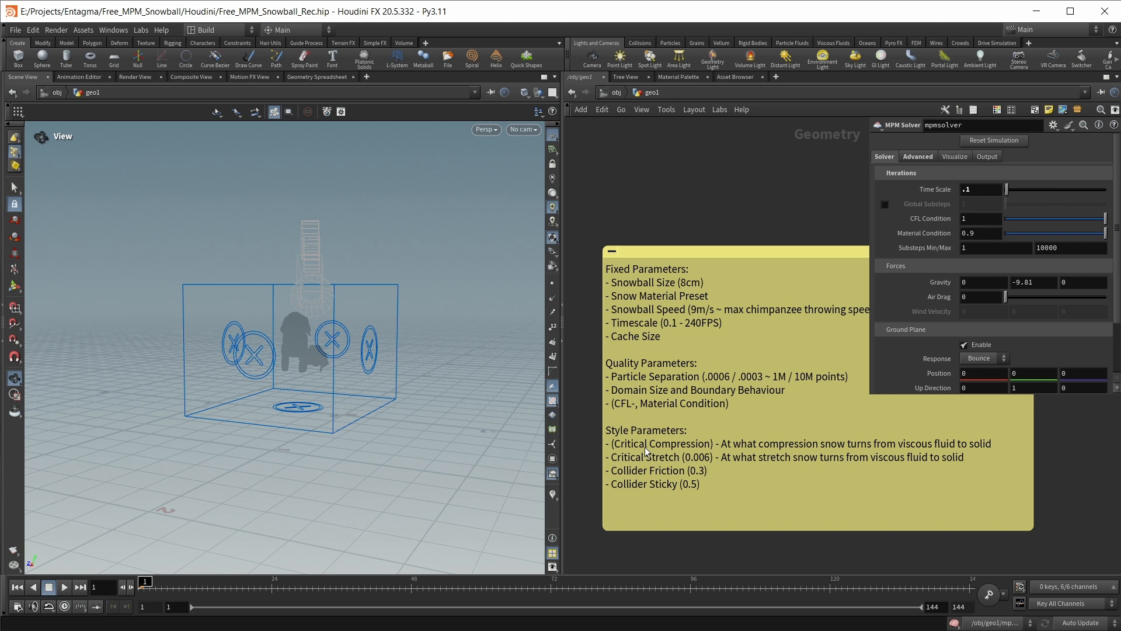
Set the snow material's Critical Stretch on the mpmsource node to 0.006
scroll(684, 445, "down", 4)
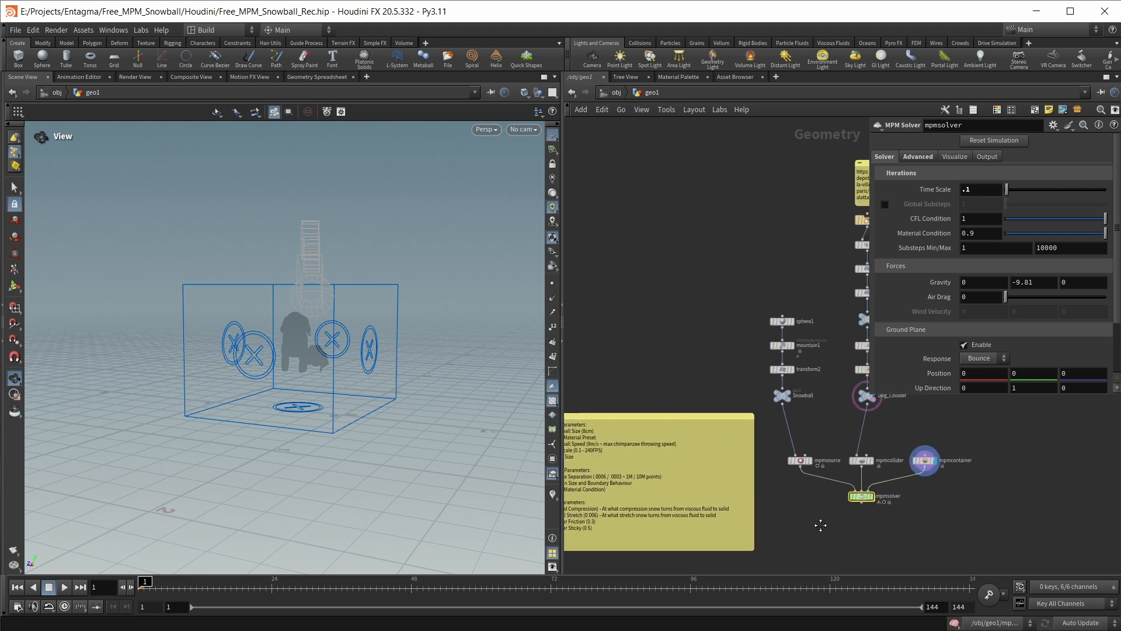
scroll(797, 472, "up", 4)
left_click(778, 461)
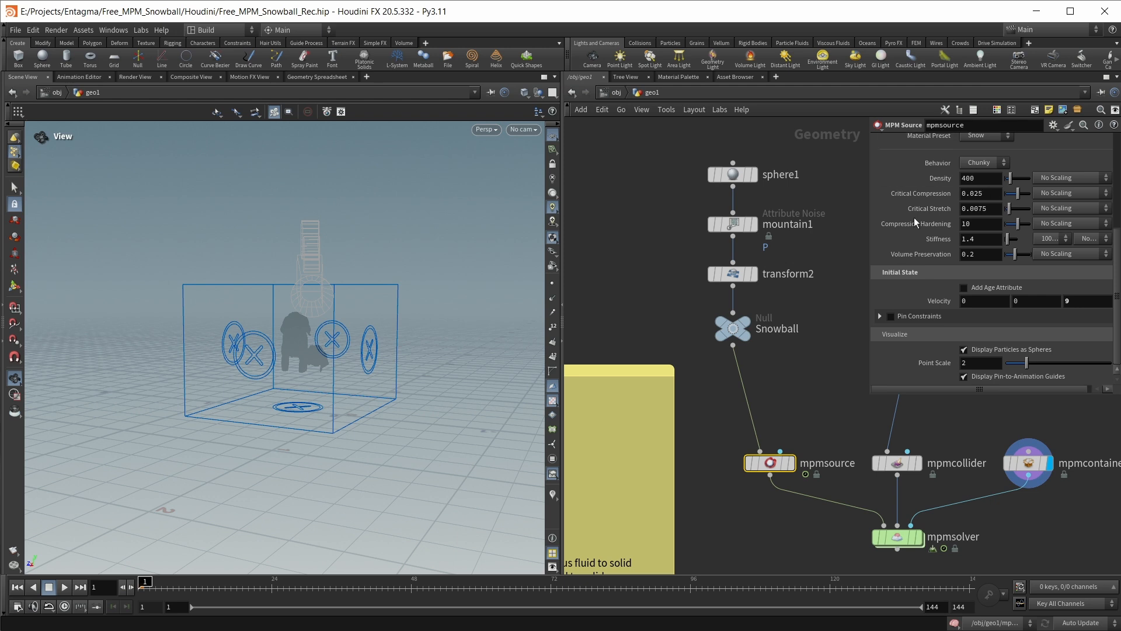
mouse_move(914, 211)
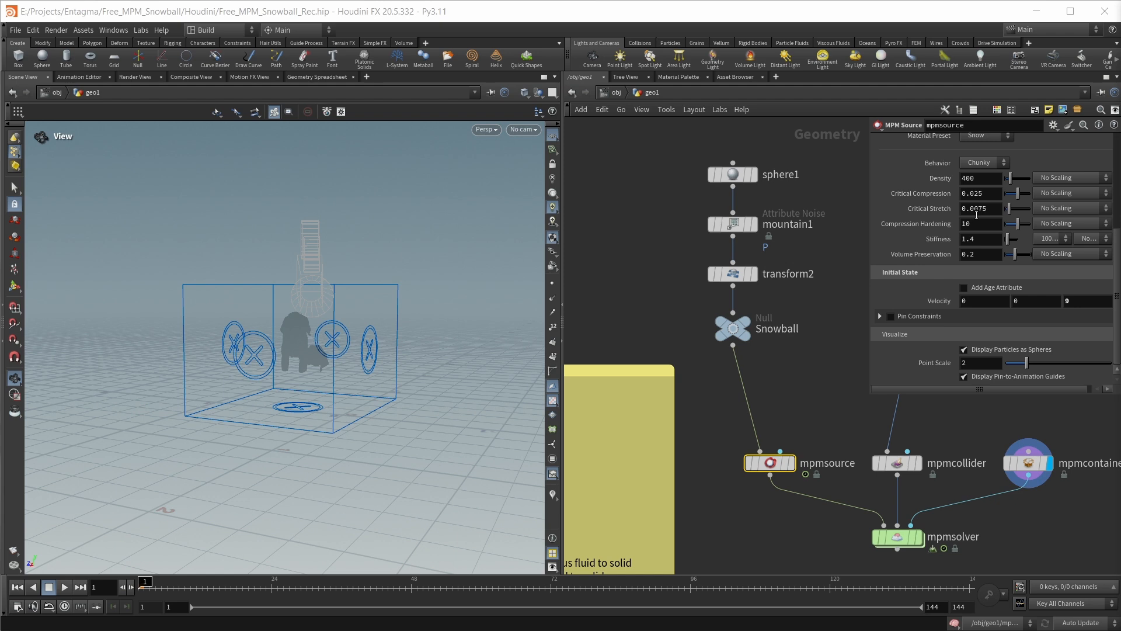
left_click_drag(988, 212, 979, 213)
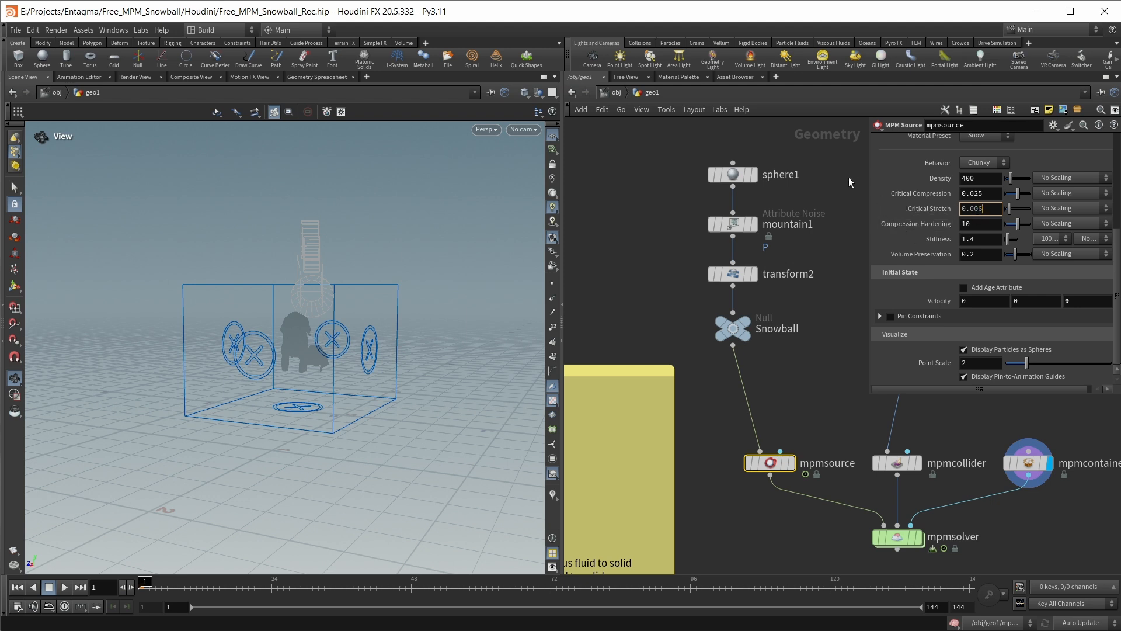
Set the mpmcollider's material Friction to .3 and Sticky to .5
key("Return")
middle_click_drag(714, 524, 833, 405)
middle_click_drag(678, 500, 895, 508)
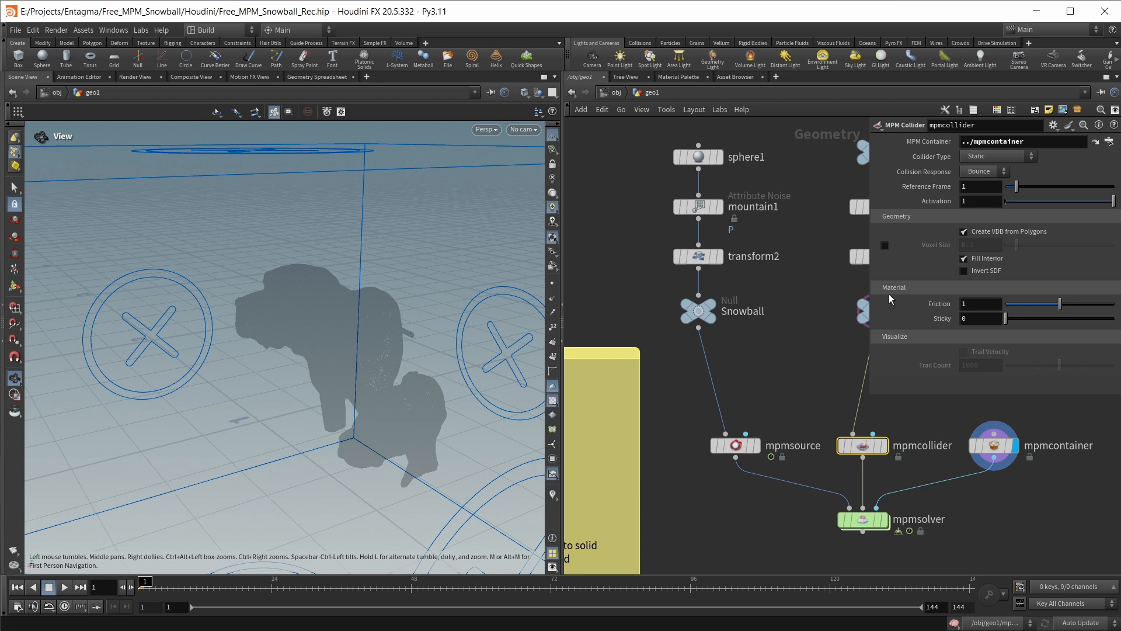
left_click(982, 299)
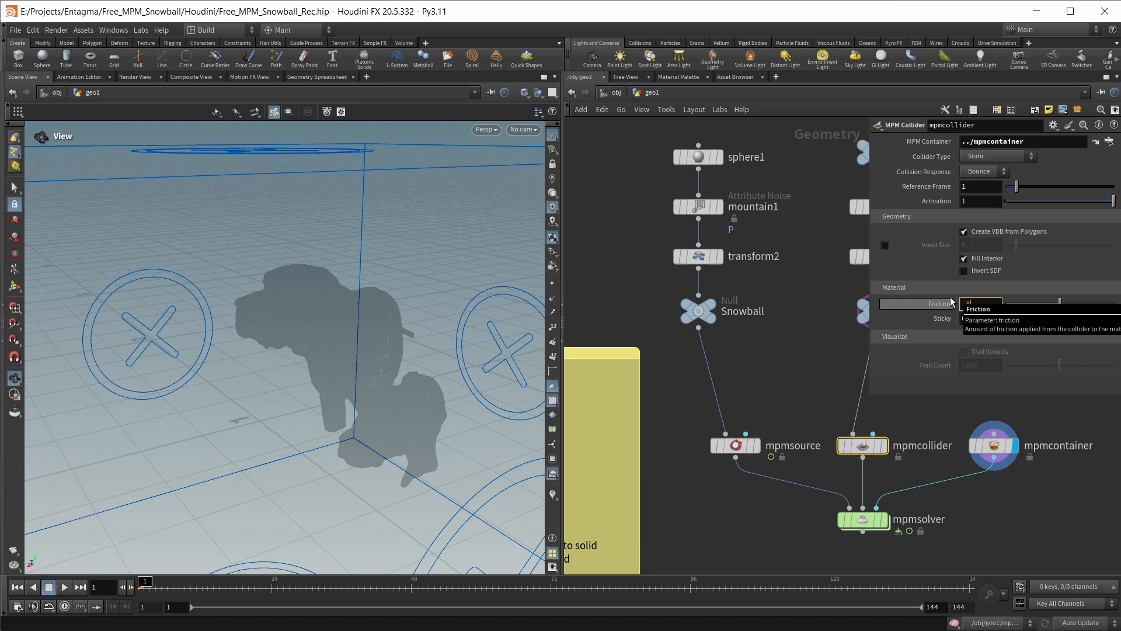
left_click(991, 319)
key("BackSpace")
type(".5")
key("Return")
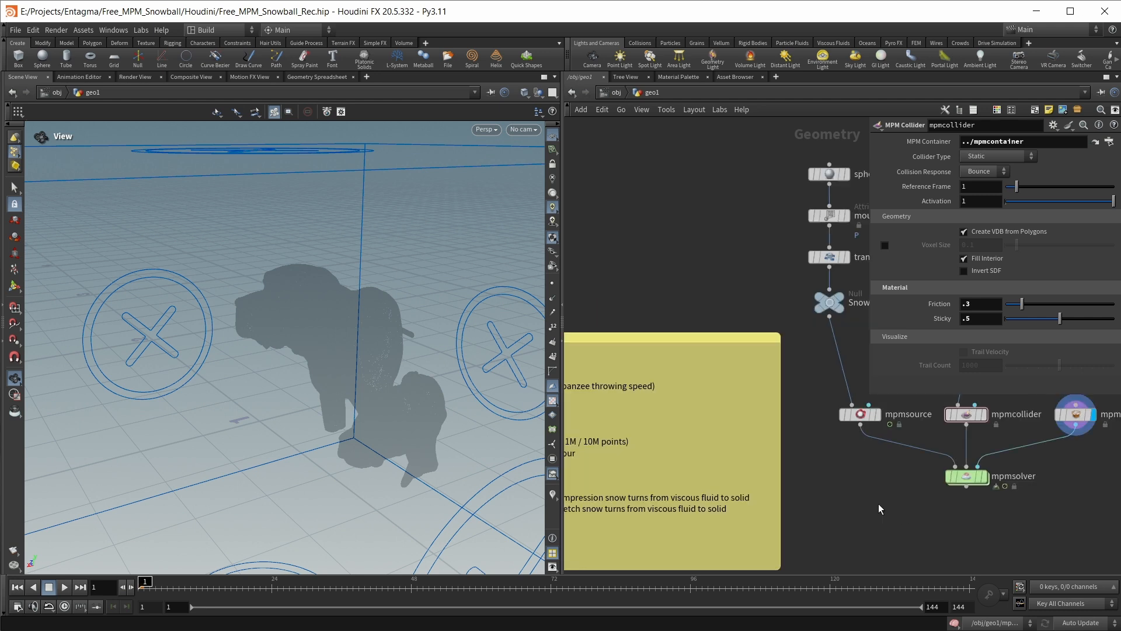
Display the mpmsolver node and run the simulation to frame 26
mouse_move(988, 483)
left_click(991, 483)
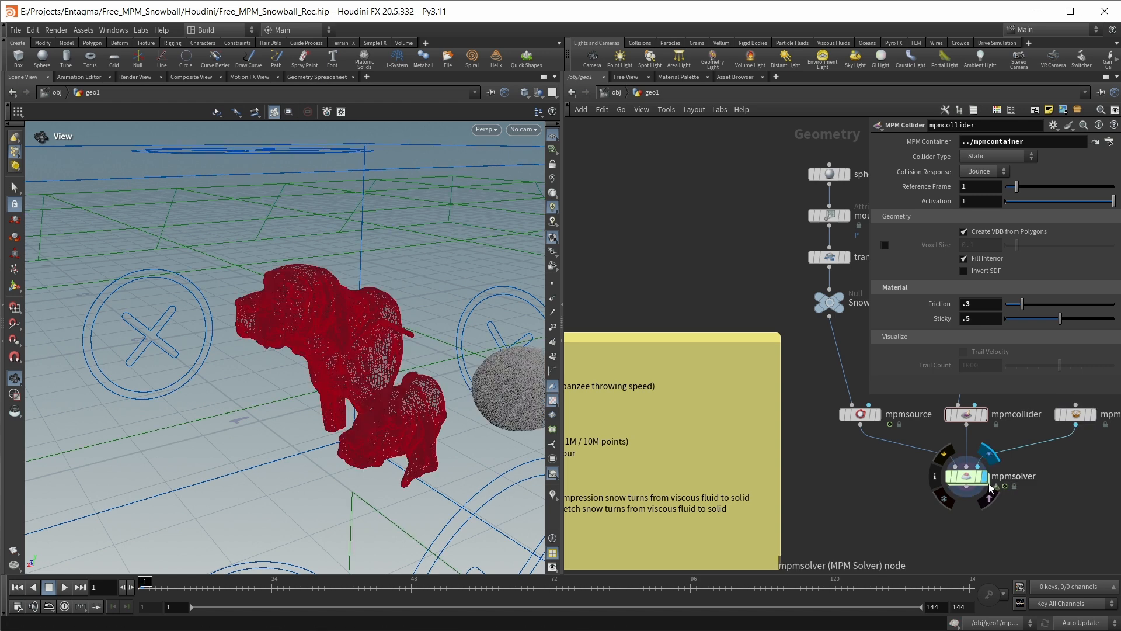
left_click_drag(506, 344, 401, 384)
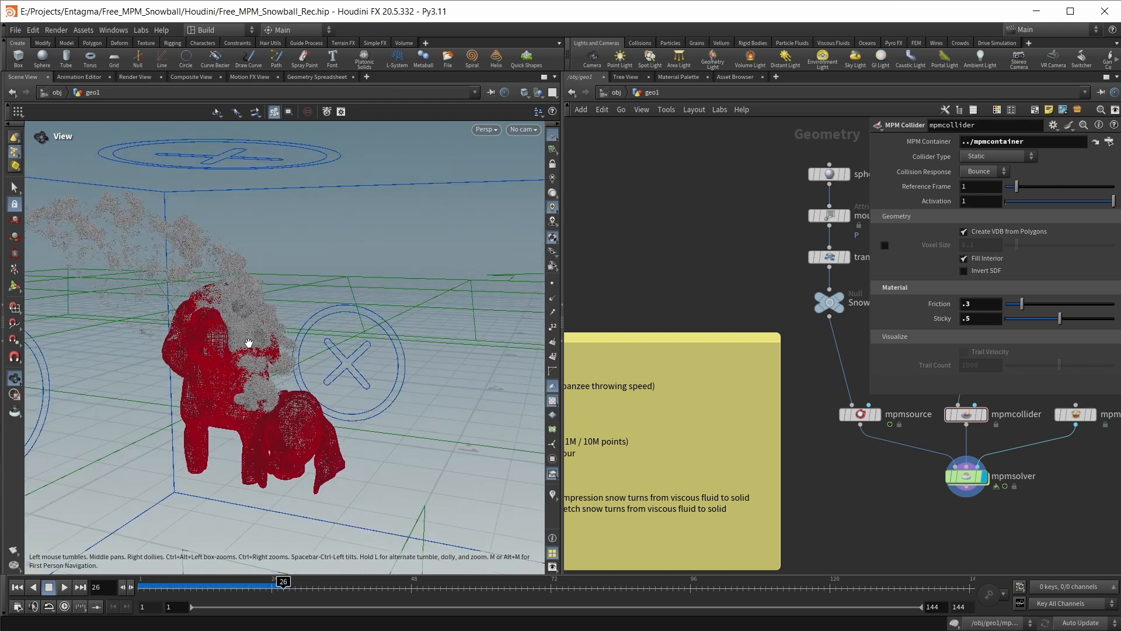
Switch the viewport background to black in the display options
left_click(552, 566)
left_click_drag(499, 426, 318, 163)
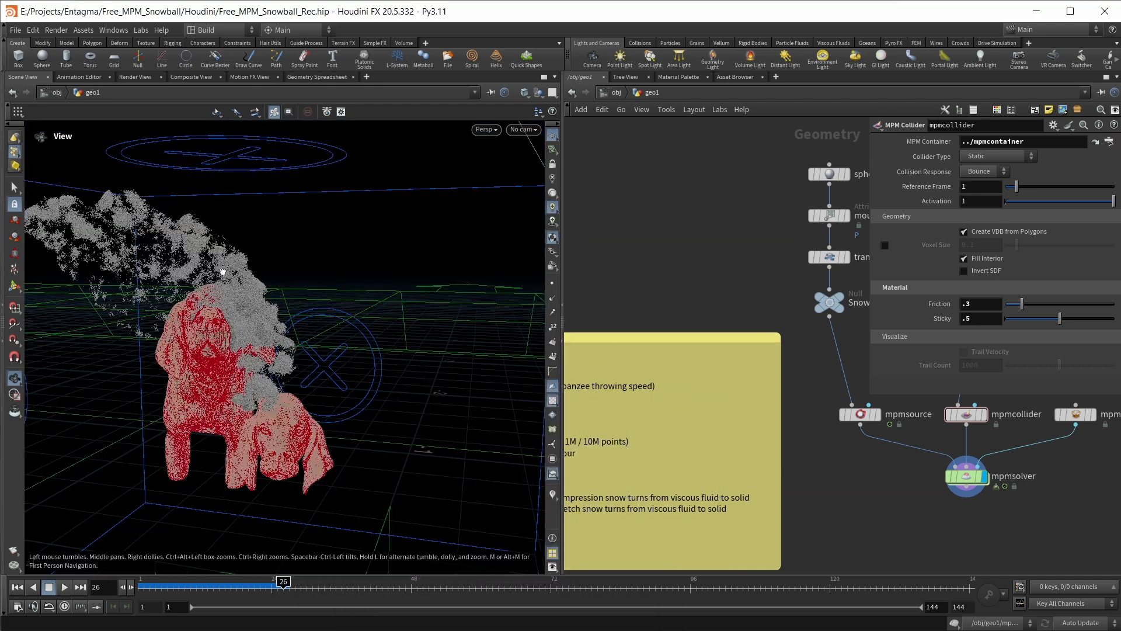
left_click_drag(222, 263, 222, 300)
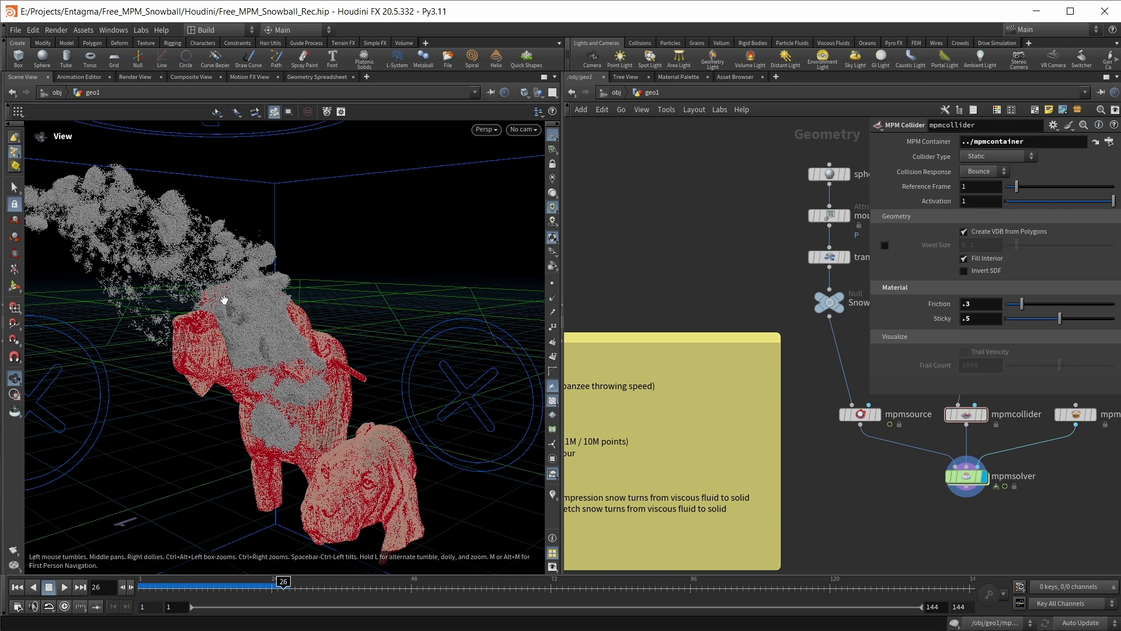
left_click_drag(224, 300, 238, 300)
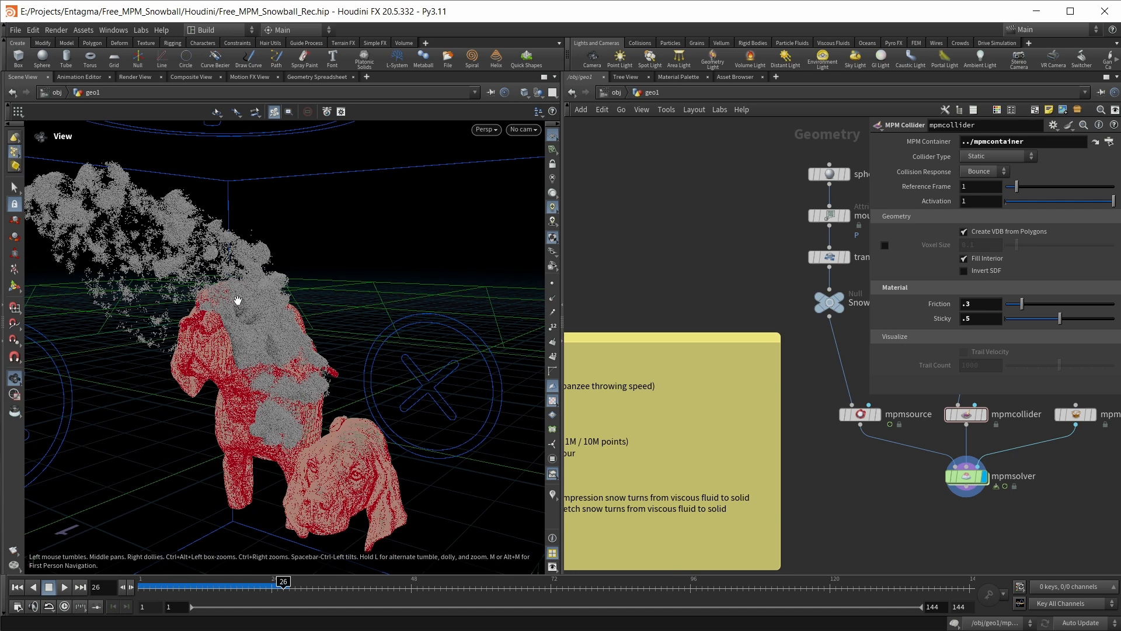
Check the Particle Separation value of the mpmcontainer node
middle_click_drag(1037, 495, 939, 537)
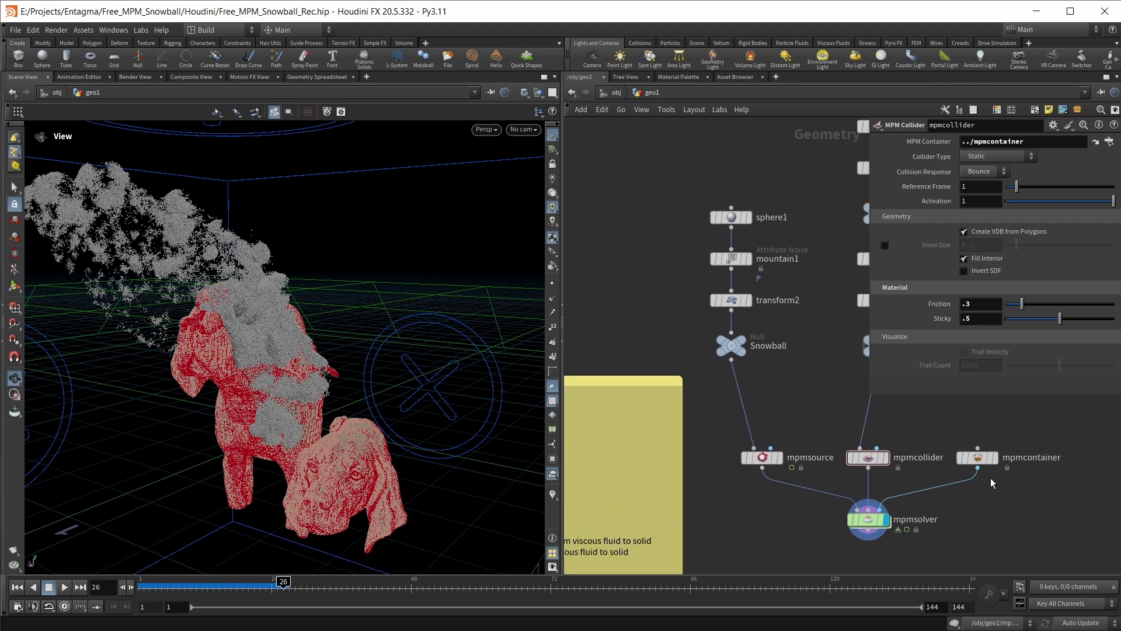
left_click(977, 458)
left_click_drag(987, 188, 983, 188)
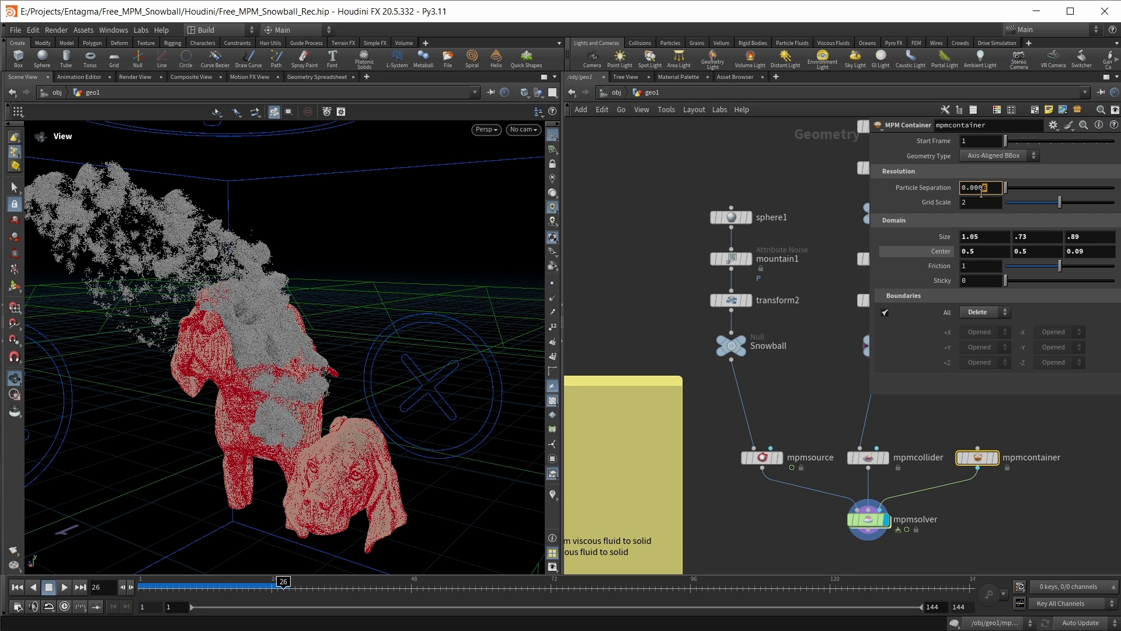
Add a File Cache node below the mpmsolver, connected to its output, and display it at frame 1
key("Tab")
type("filec")
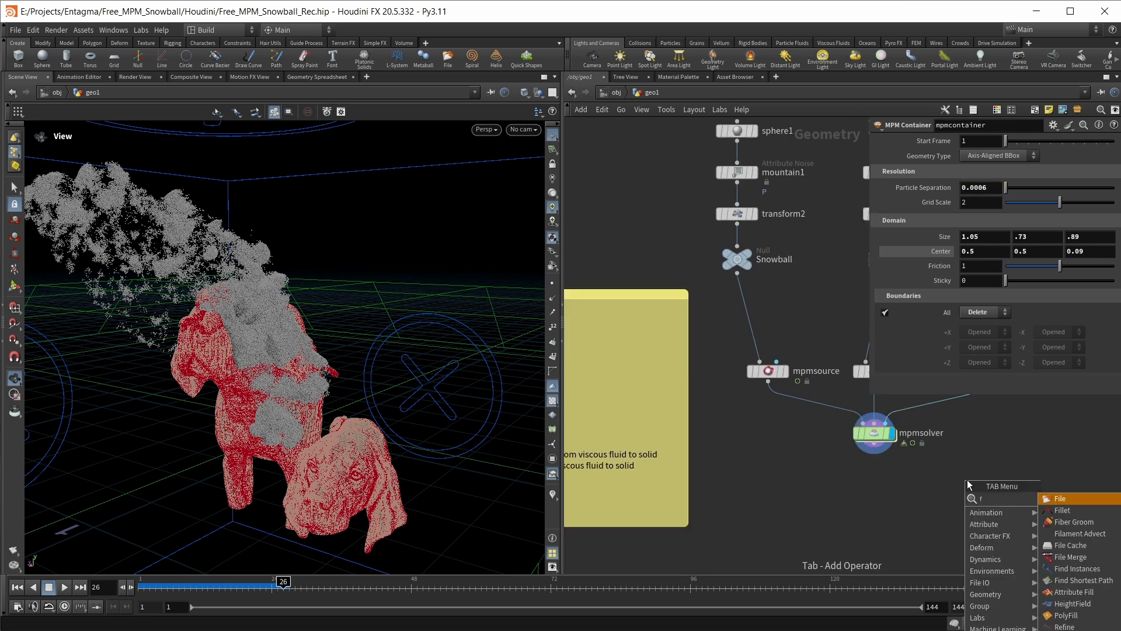
key("Return")
left_click(967, 480)
left_click_drag(952, 483, 902, 507)
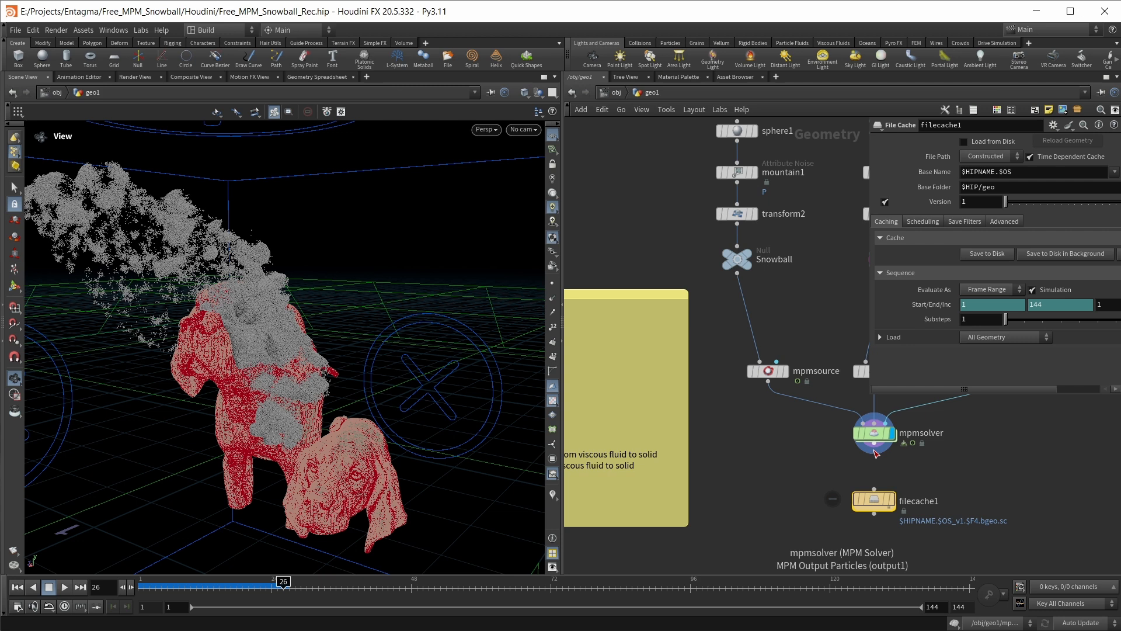
left_click(892, 499)
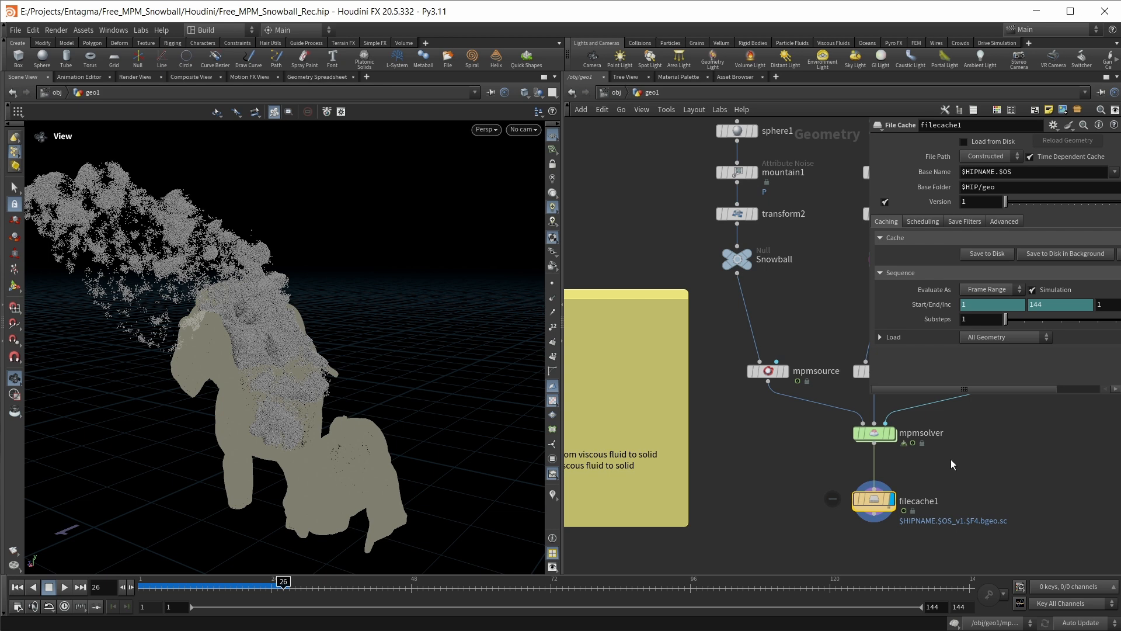
key("ctrl+Up")
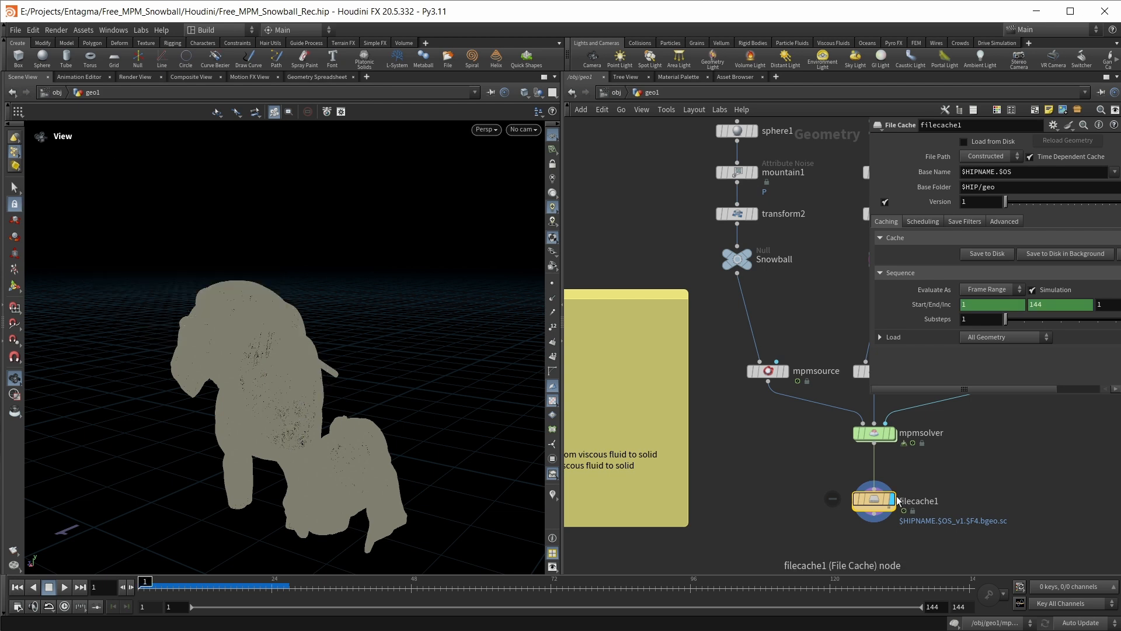
left_click_drag(877, 500, 877, 493)
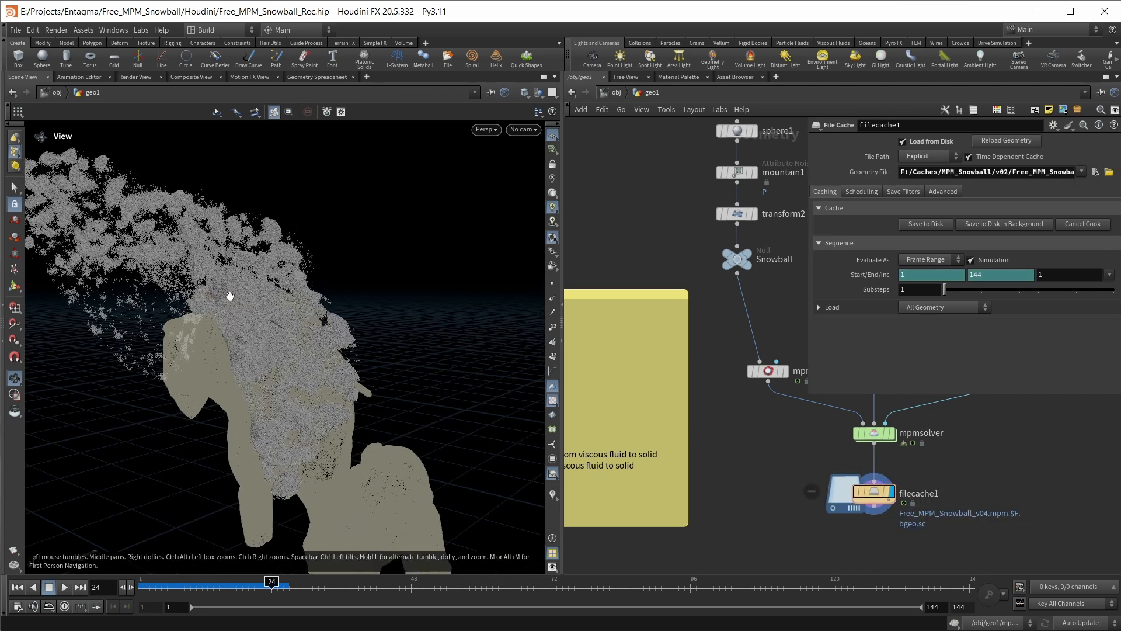
Examine the snowball of the cached simulation up close at frames 5 and 8
mouse_move(230, 296)
left_mouse_down()
mouse_move(270, 315)
mouse_move(325, 303)
mouse_move(288, 300)
mouse_move(325, 325)
mouse_move(310, 376)
mouse_move(260, 362)
mouse_move(236, 301)
mouse_move(205, 315)
mouse_move(300, 318)
mouse_move(301, 343)
mouse_move(295, 328)
mouse_move(342, 342)
mouse_move(328, 345)
left_mouse_up()
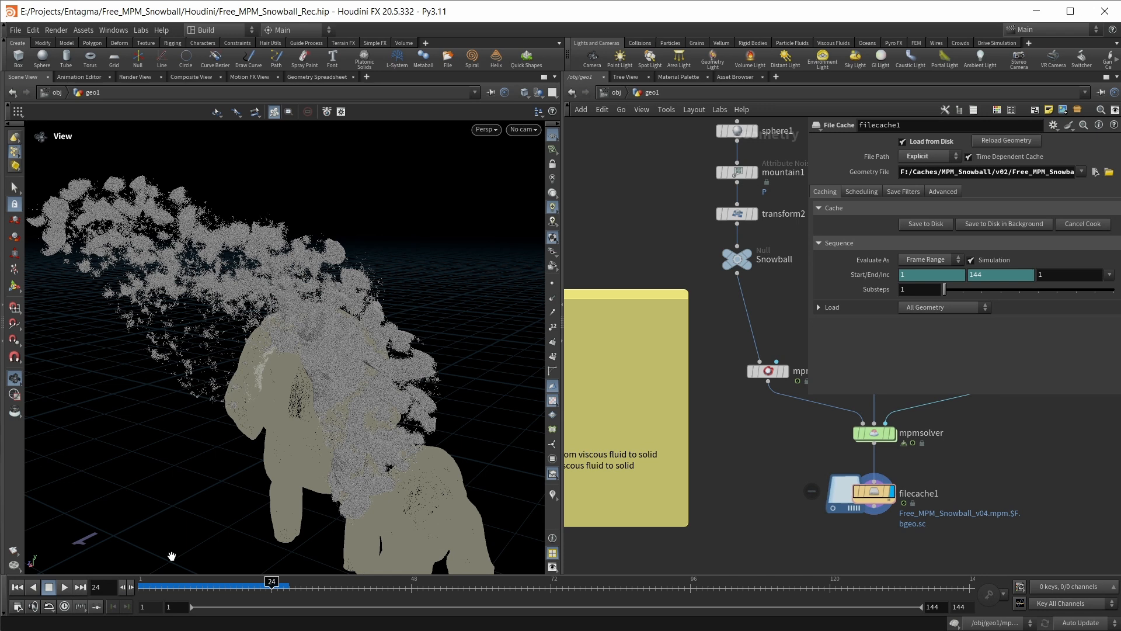
left_click(162, 591)
left_click_drag(329, 401, 339, 402)
middle_click_drag(358, 381, 273, 409)
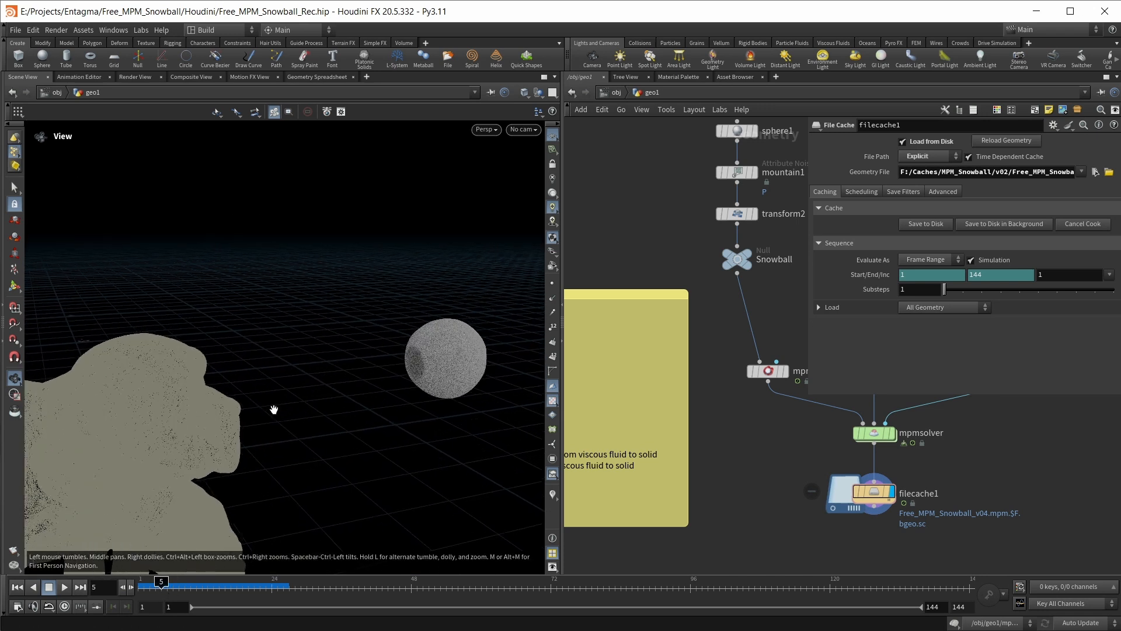
scroll(379, 354, "up", 4)
mouse_move(383, 361)
left_mouse_down()
mouse_move(342, 365)
mouse_move(383, 361)
left_mouse_up()
middle_click_drag(383, 360, 341, 368)
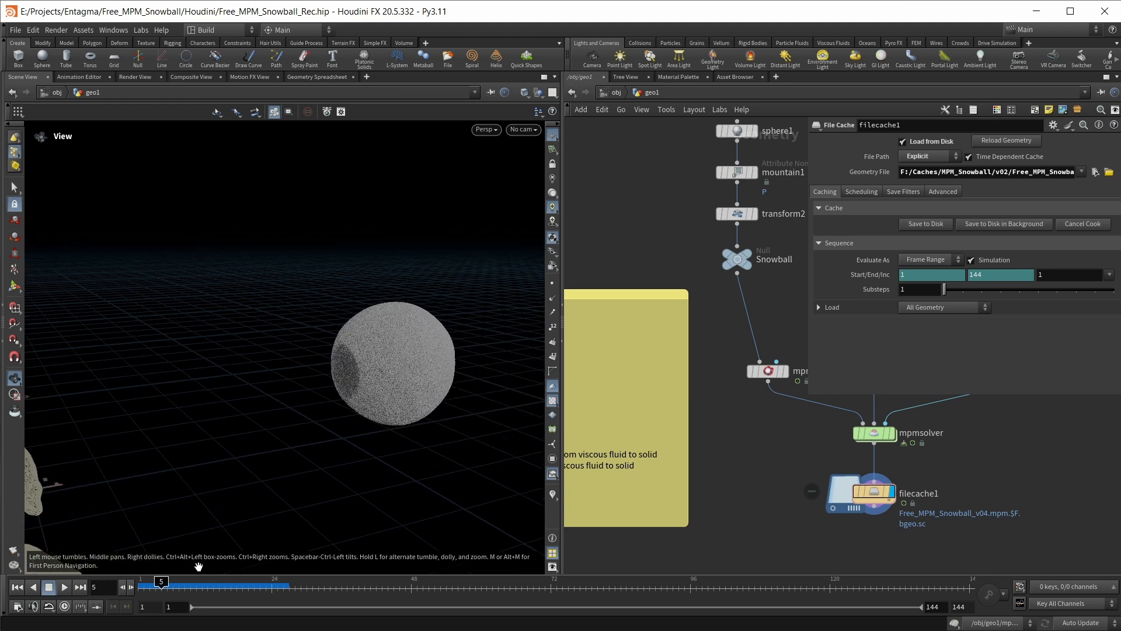
left_click(180, 584)
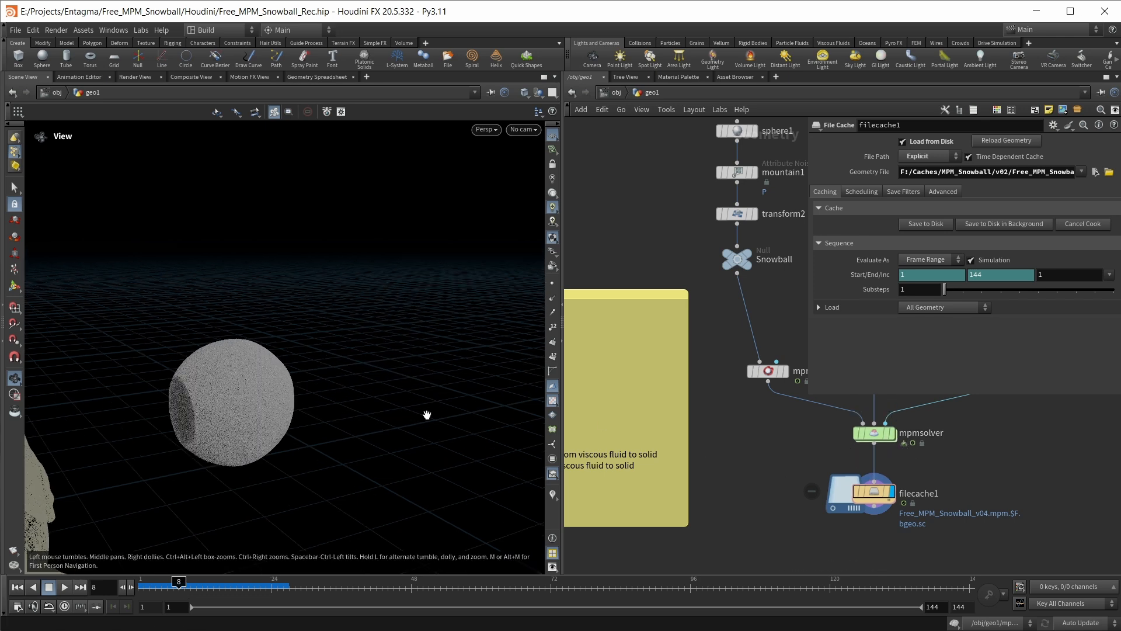
mouse_move(196, 395)
left_mouse_down()
mouse_move(180, 387)
mouse_move(195, 396)
left_mouse_up()
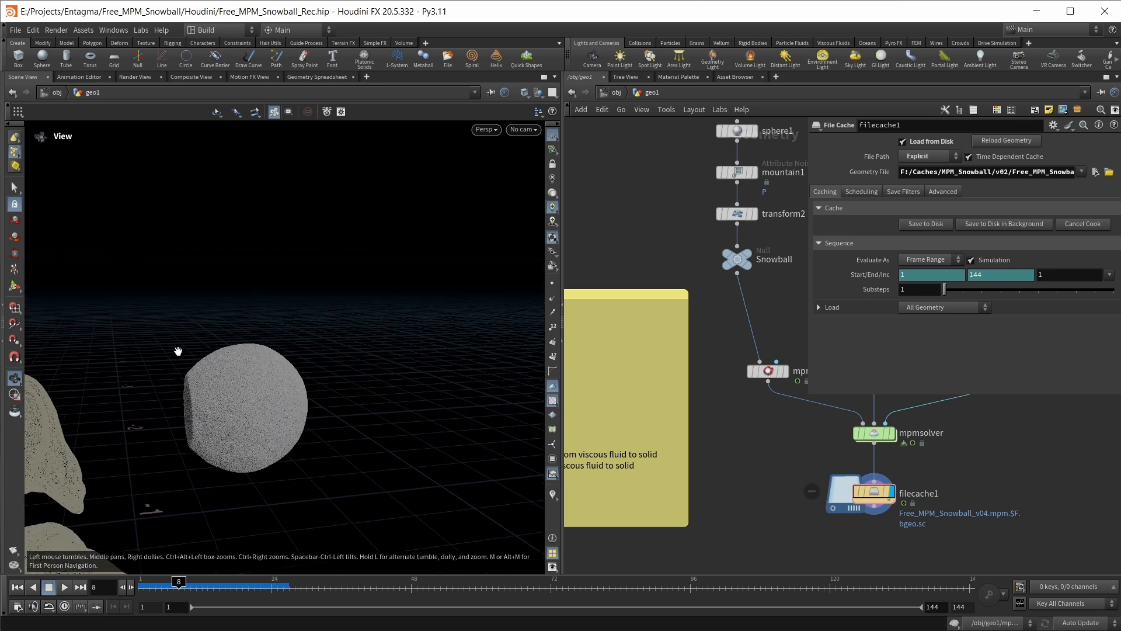
Display the mpmsolver and enable Show BG Grid in its visualization settings to see the grid around the snowball
left_click(874, 442)
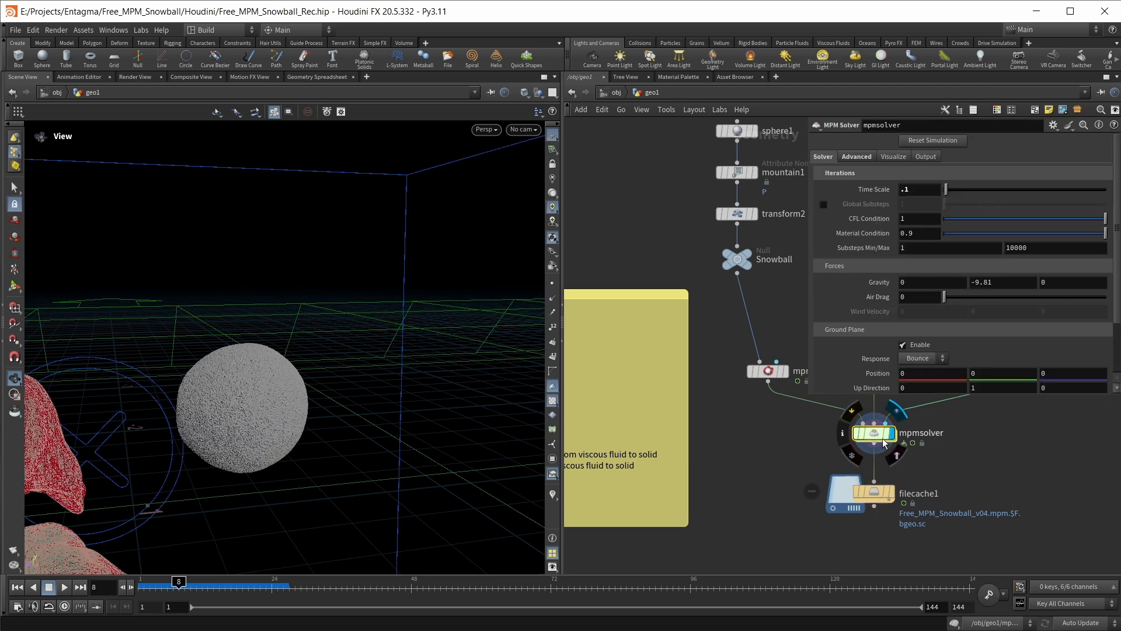
left_click_drag(233, 426, 229, 426)
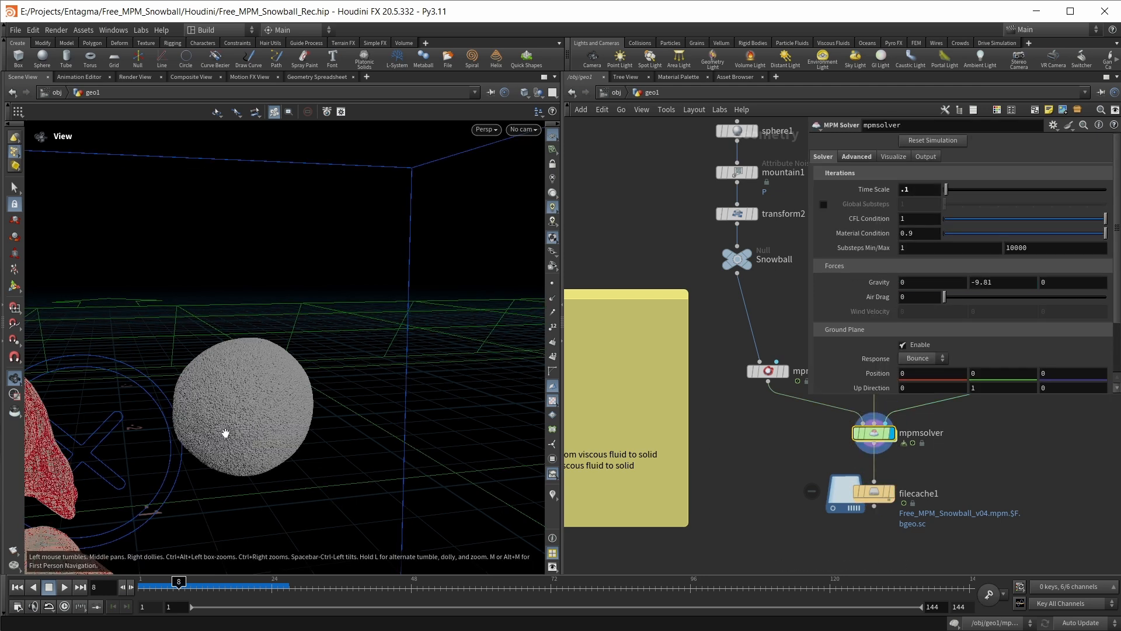
left_click(888, 158)
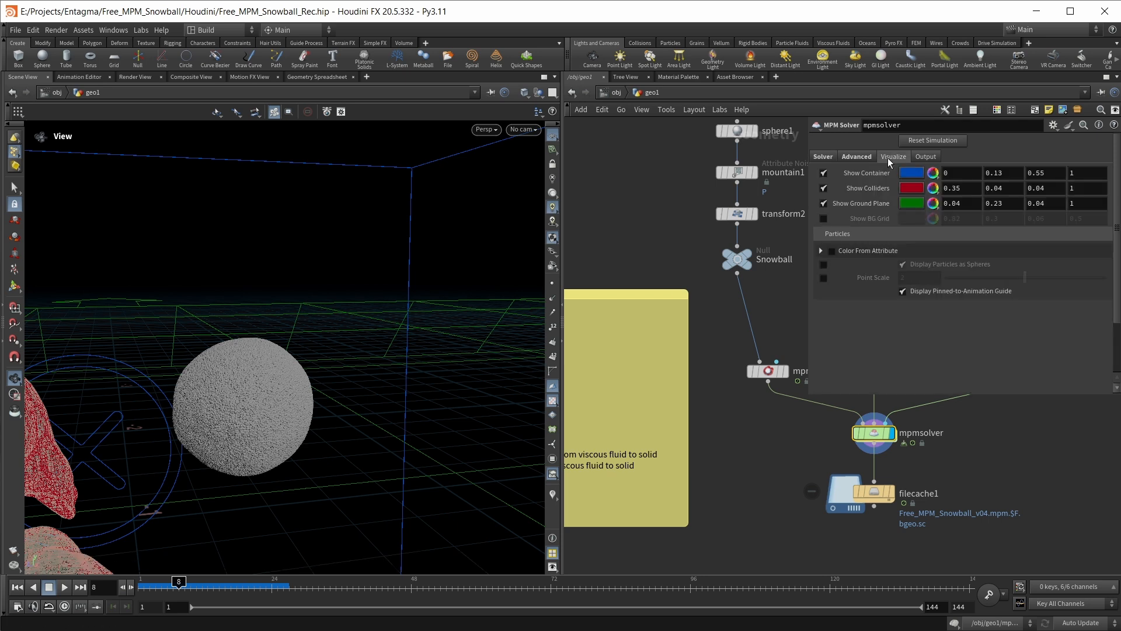
left_click(823, 219)
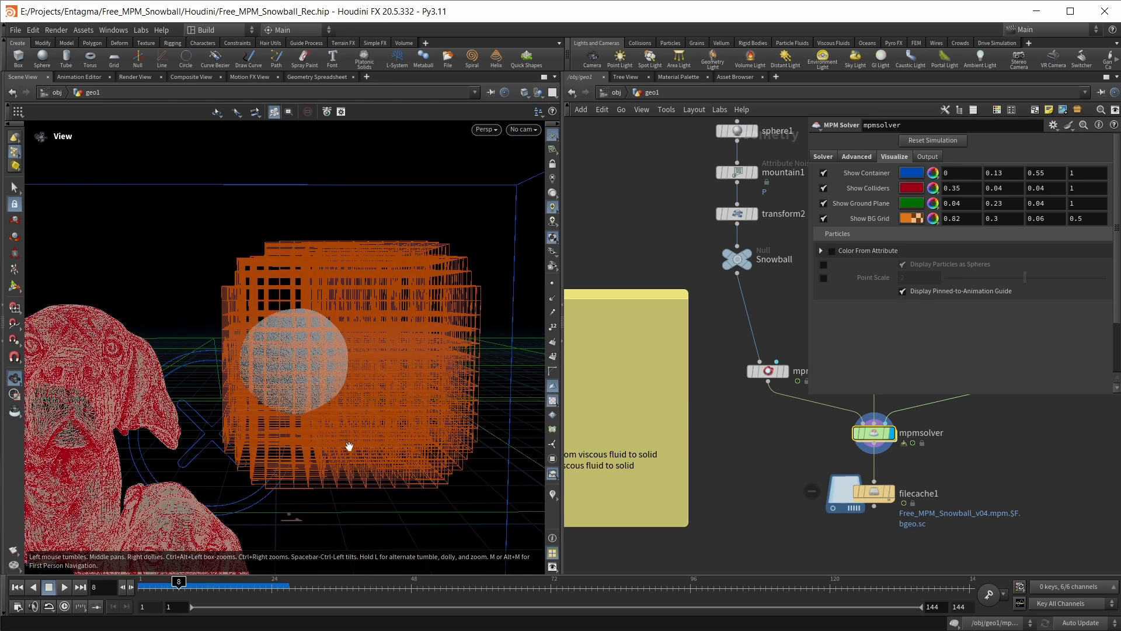
left_click_drag(322, 260, 309, 284)
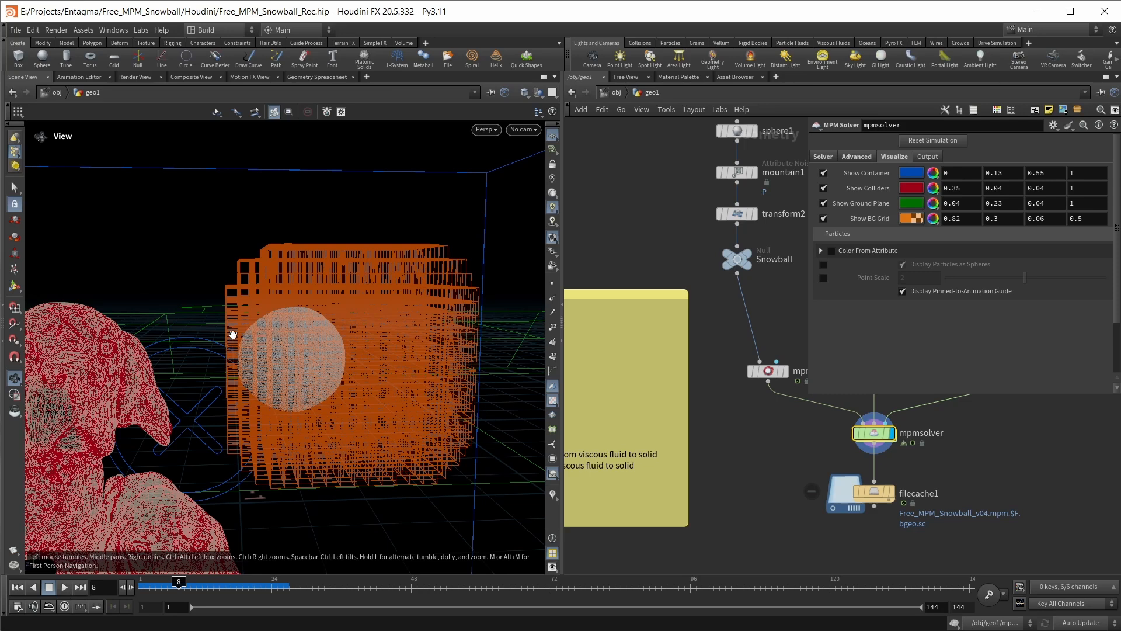
left_click_drag(233, 371, 241, 376)
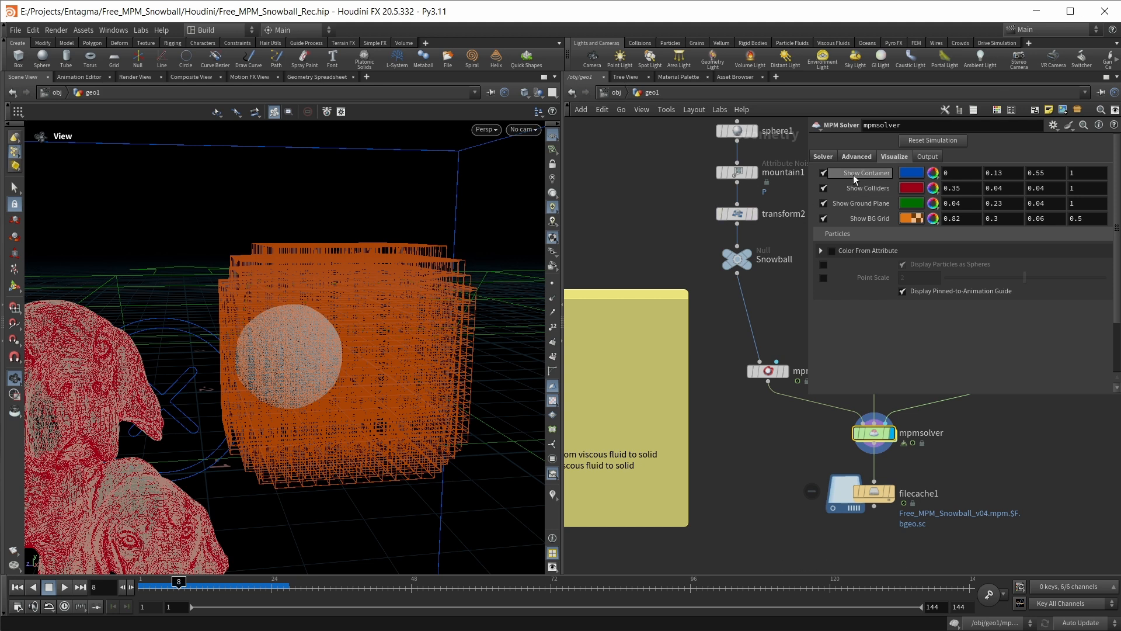
Review the mpmsolver's advanced simulation settings against its iteration settings, with the background grid in view
left_click(856, 156)
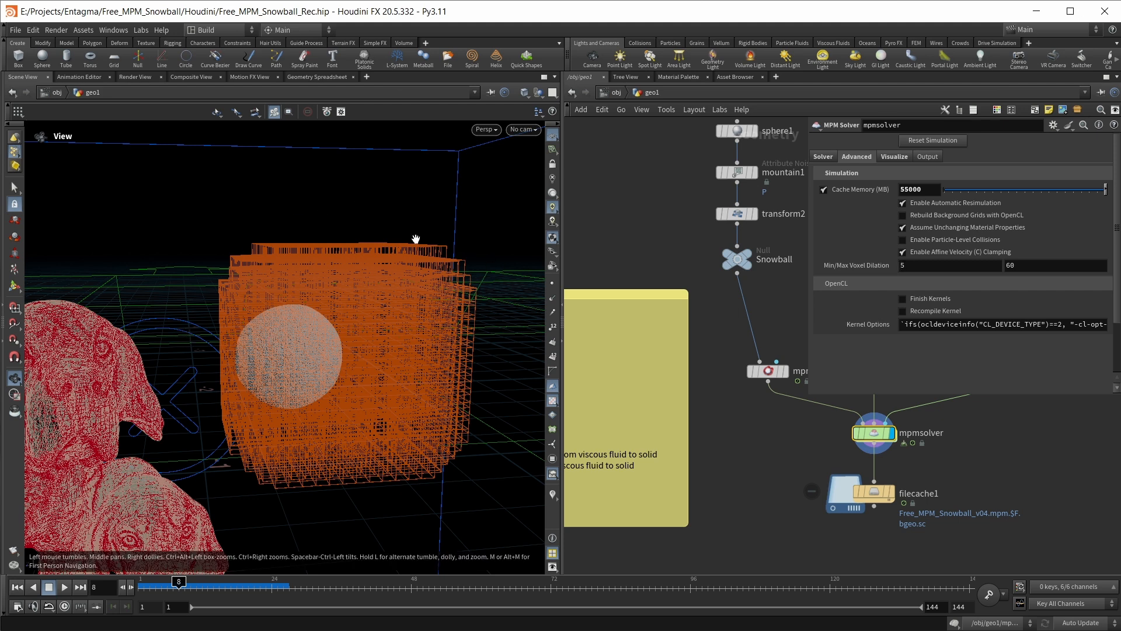
left_click(818, 159)
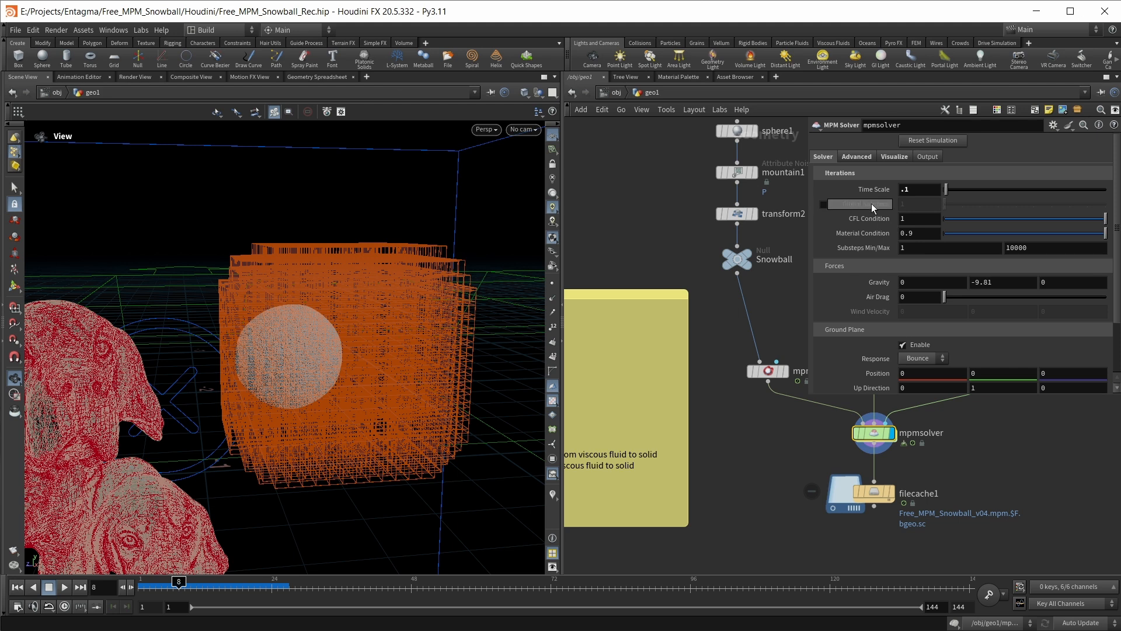
left_click(857, 156)
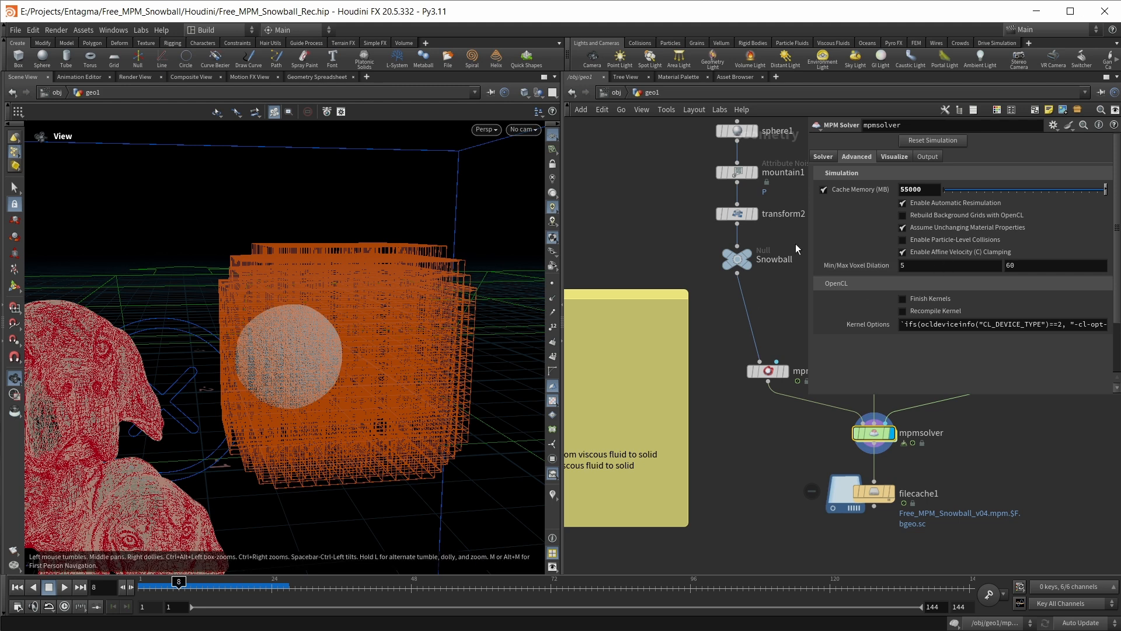
left_click(821, 156)
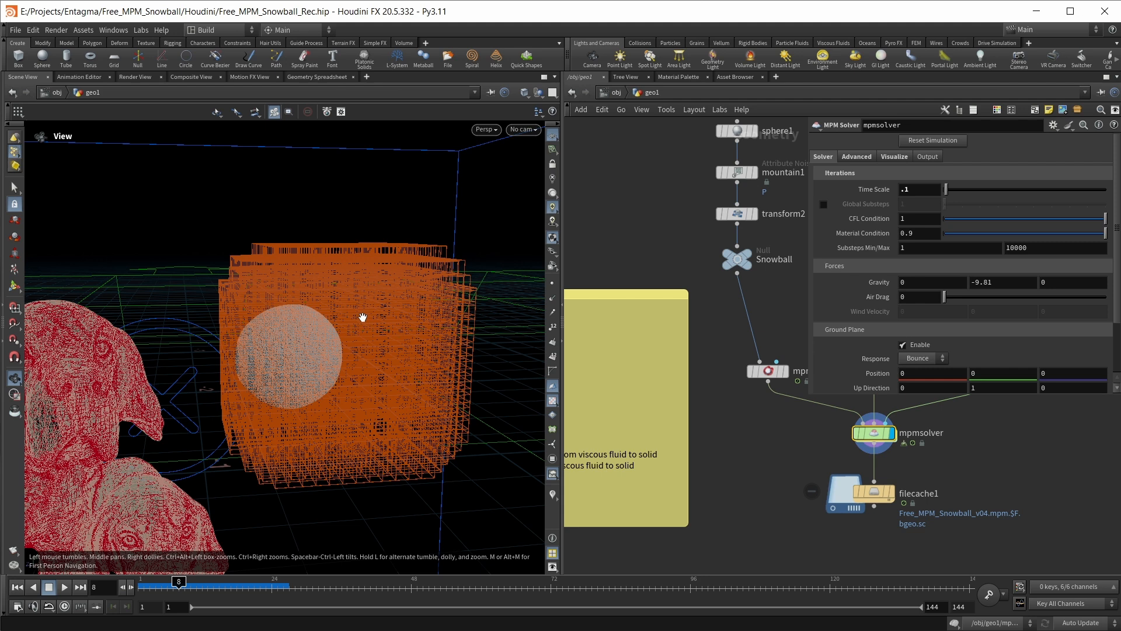
mouse_move(363, 317)
left_mouse_down()
mouse_move(375, 338)
mouse_move(363, 338)
left_mouse_up()
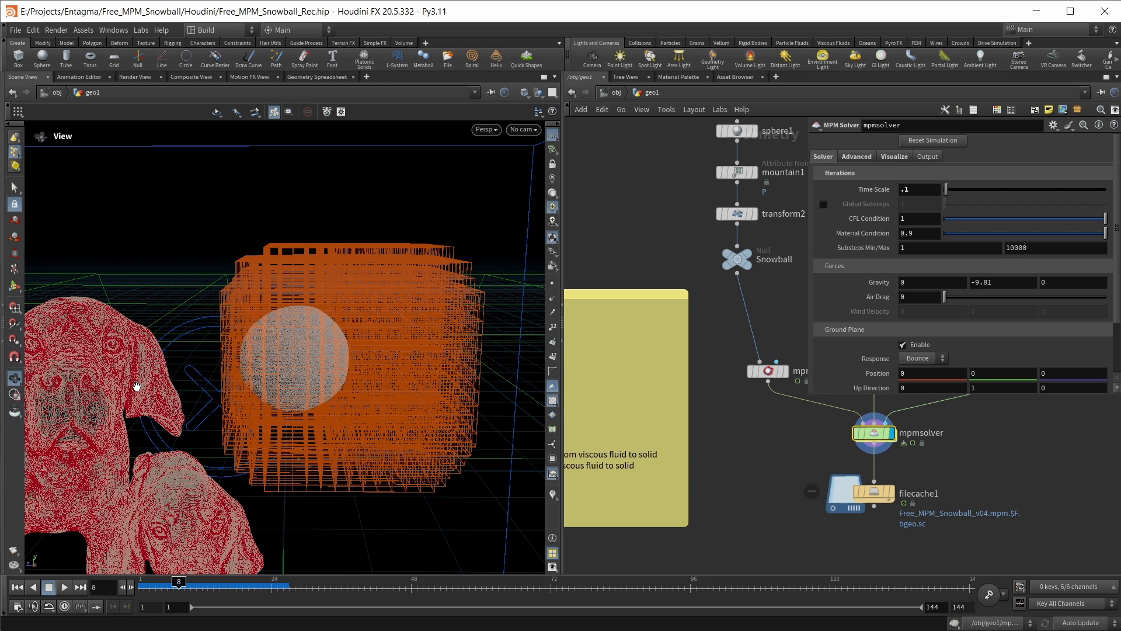
Display filecache1 in the viewport instead of the mpmsolver
left_click(892, 493)
left_click_drag(259, 353, 339, 352)
middle_click_drag(1019, 518, 980, 437)
middle_click_drag(885, 493, 813, 501)
scroll(812, 502, "up", 2)
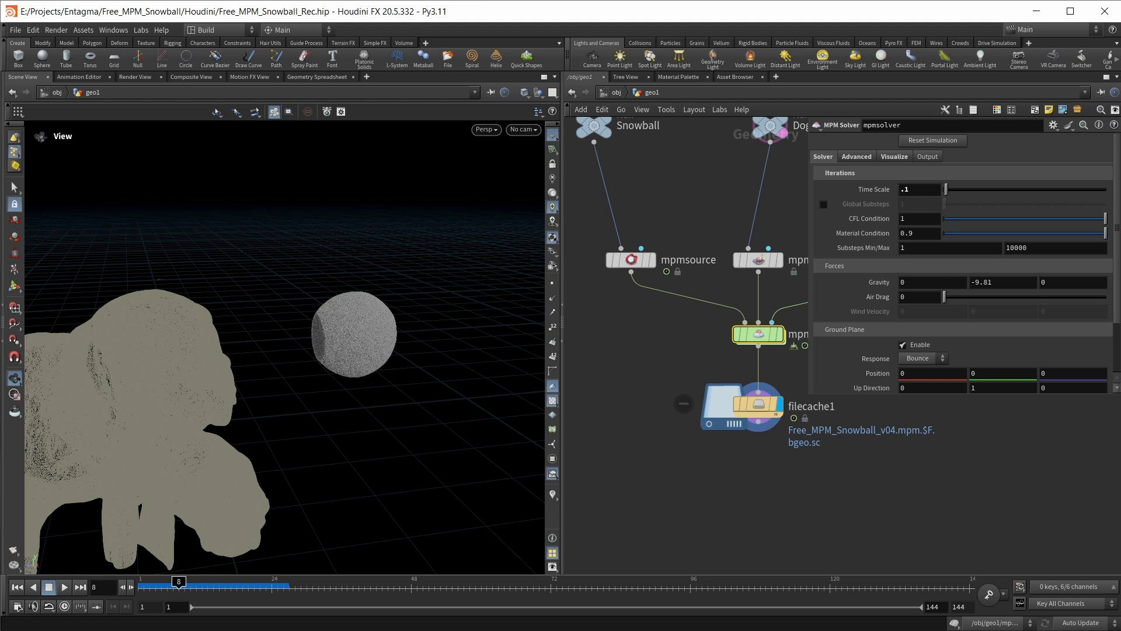
Check the mpmsolver's point count and attributes in its node info, closing the info window when done
left_click(720, 332)
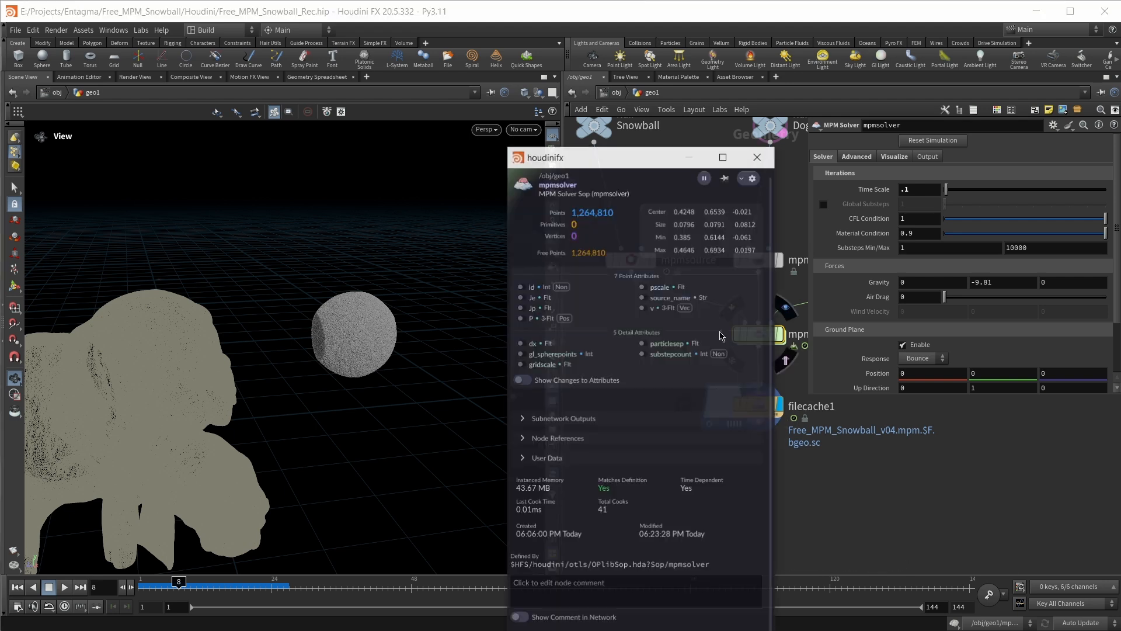
left_click_drag(628, 167, 568, 122)
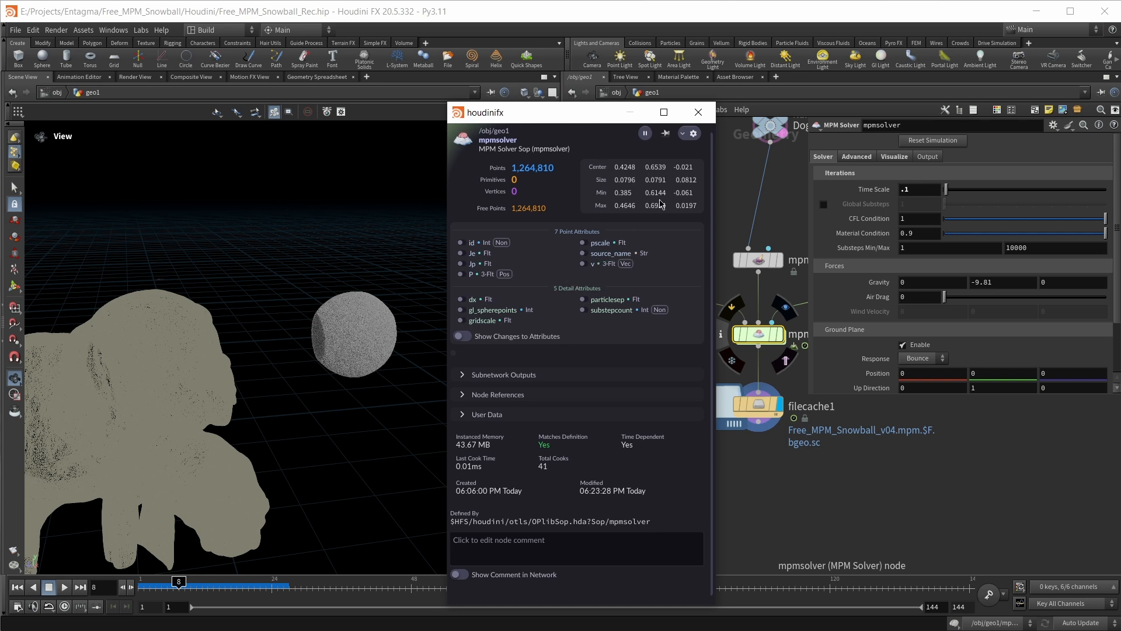
left_click(697, 113)
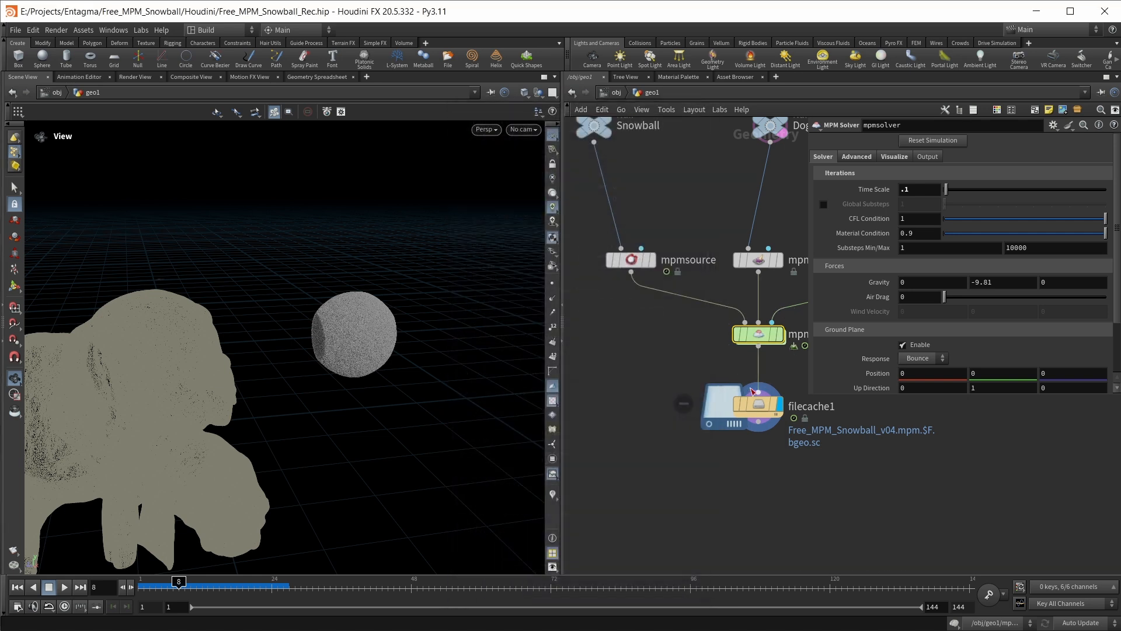
Check filecache1's point count and attributes in its node info, closing the info window when done
left_click(762, 407)
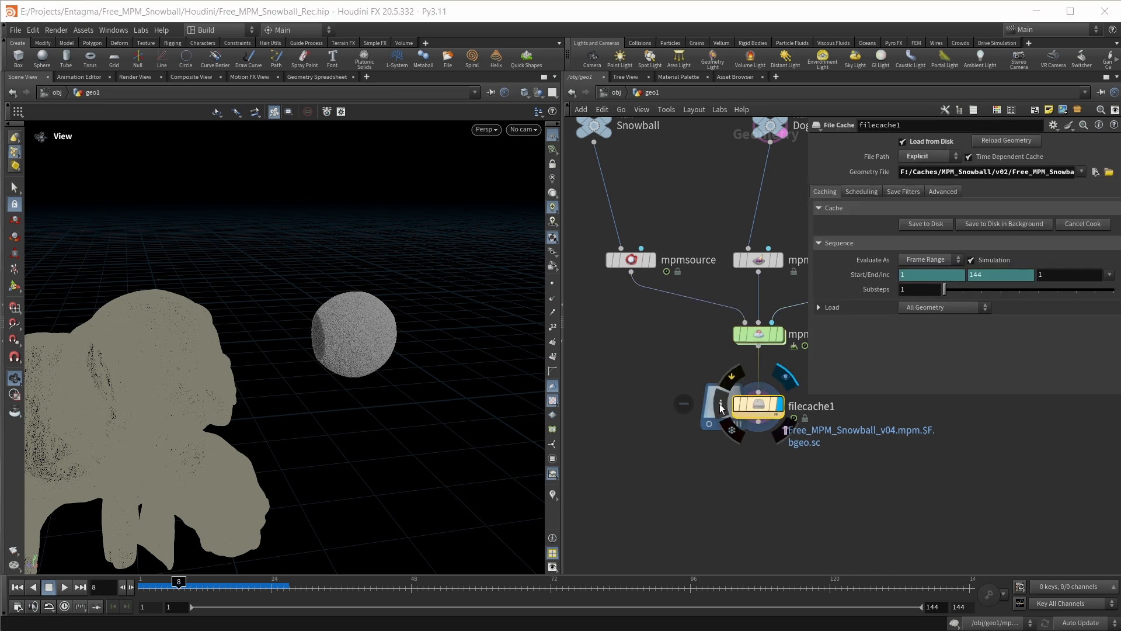
left_click(720, 404)
left_click_drag(607, 112, 407, 112)
mouse_move(638, 261)
mouse_move(748, 405)
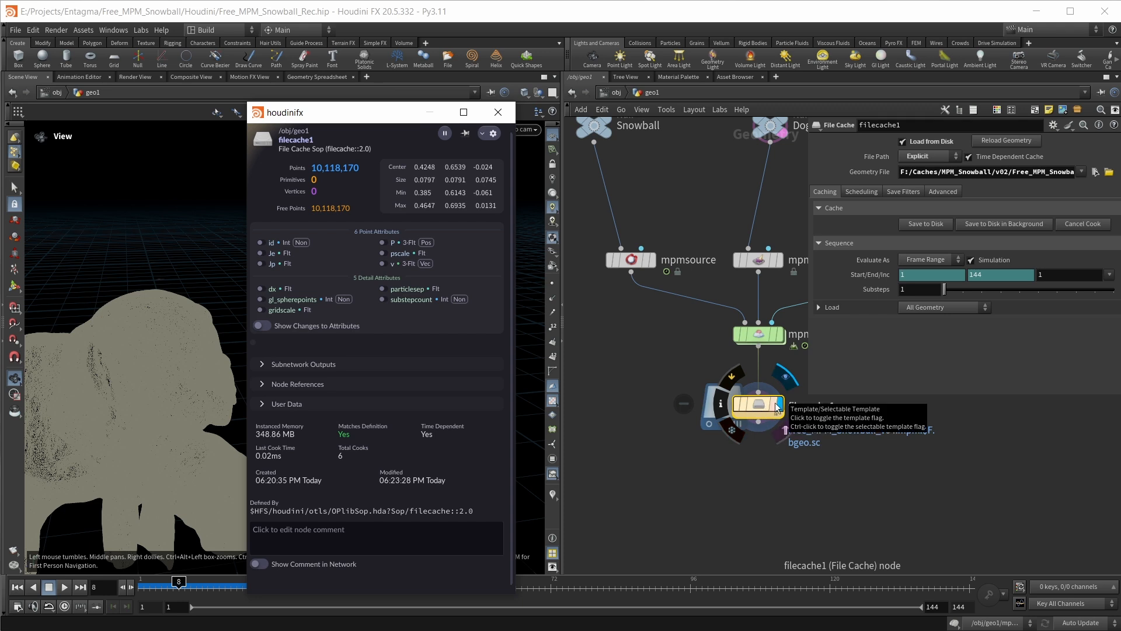
left_click(498, 112)
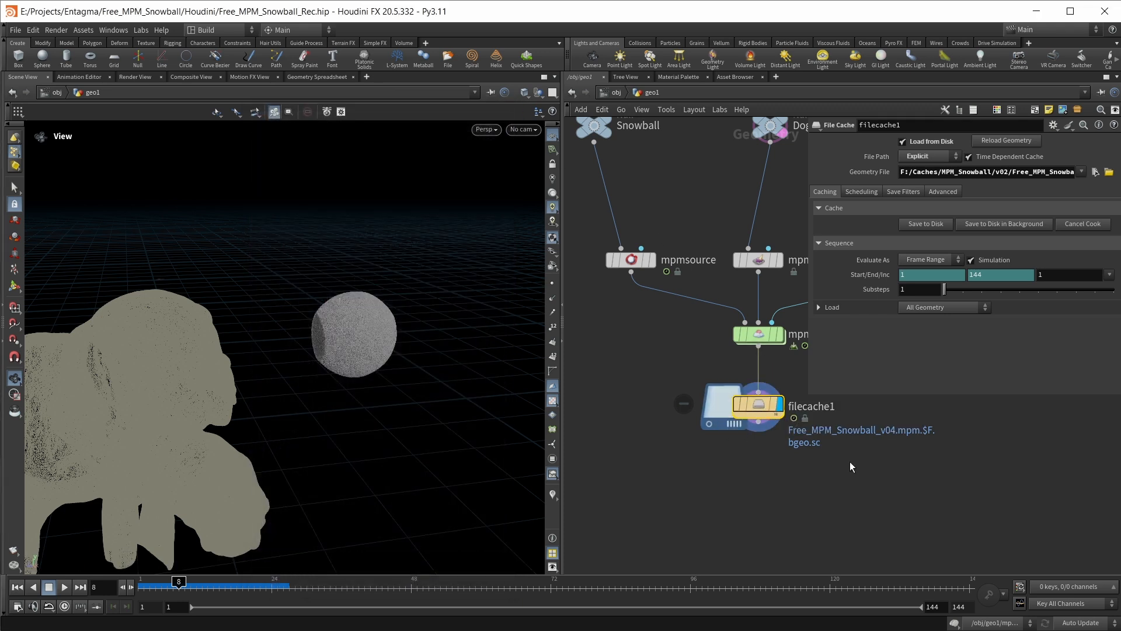
Add a Name node below filecache1 and connect filecache1's output to it
key("Tab")
type("name")
key("Return")
left_click(873, 491)
left_click_drag(758, 422, 873, 478)
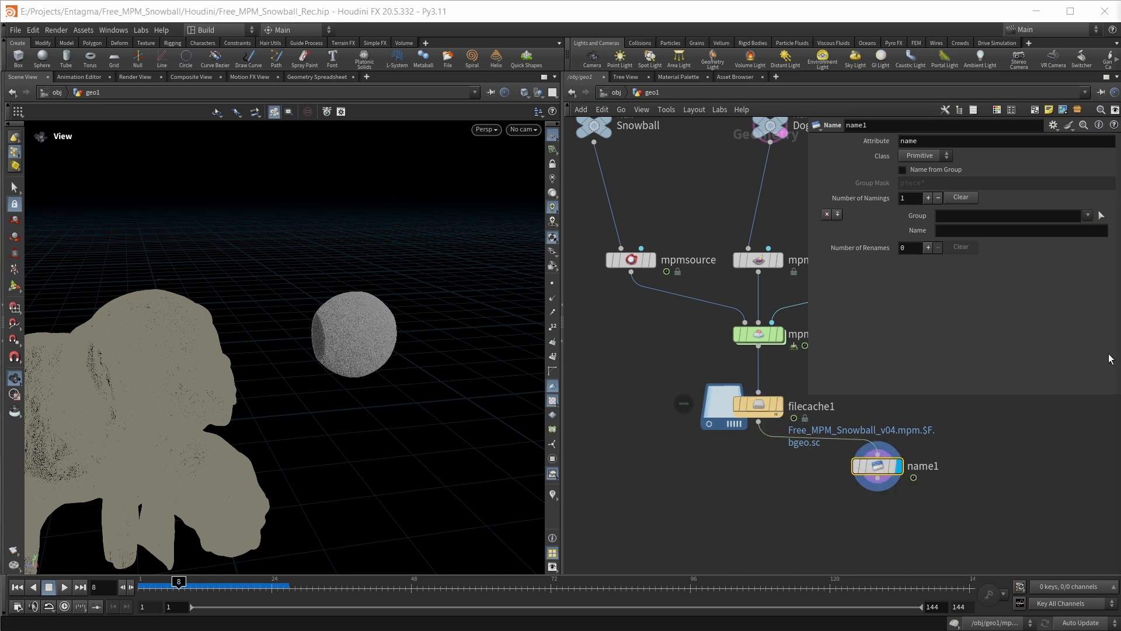
Set the Name node's name value to tmp and its class to Point
left_click(964, 230)
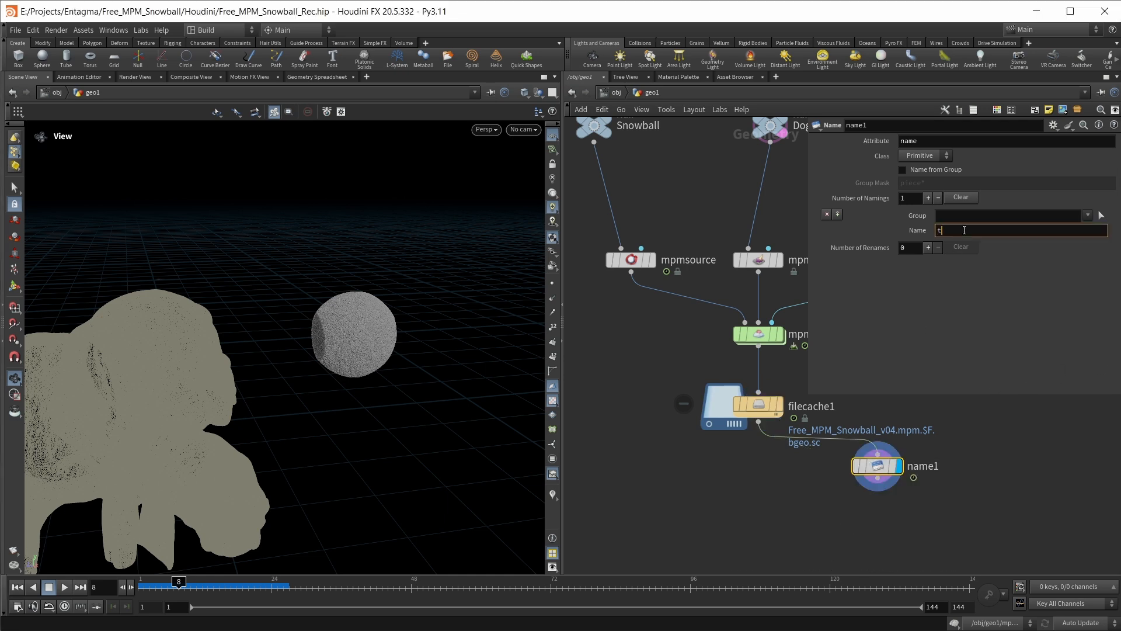
key("Return")
left_click(924, 154)
left_click(924, 180)
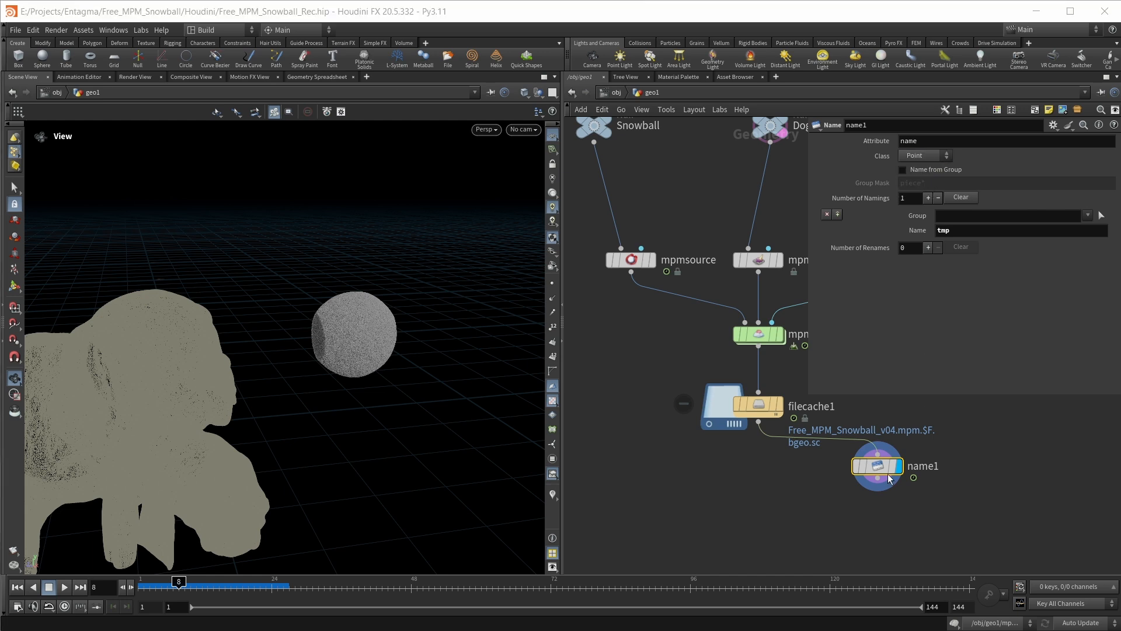
Check the point attributes in name1's node info, closing the info window when done
mouse_move(877, 466)
left_click(840, 466)
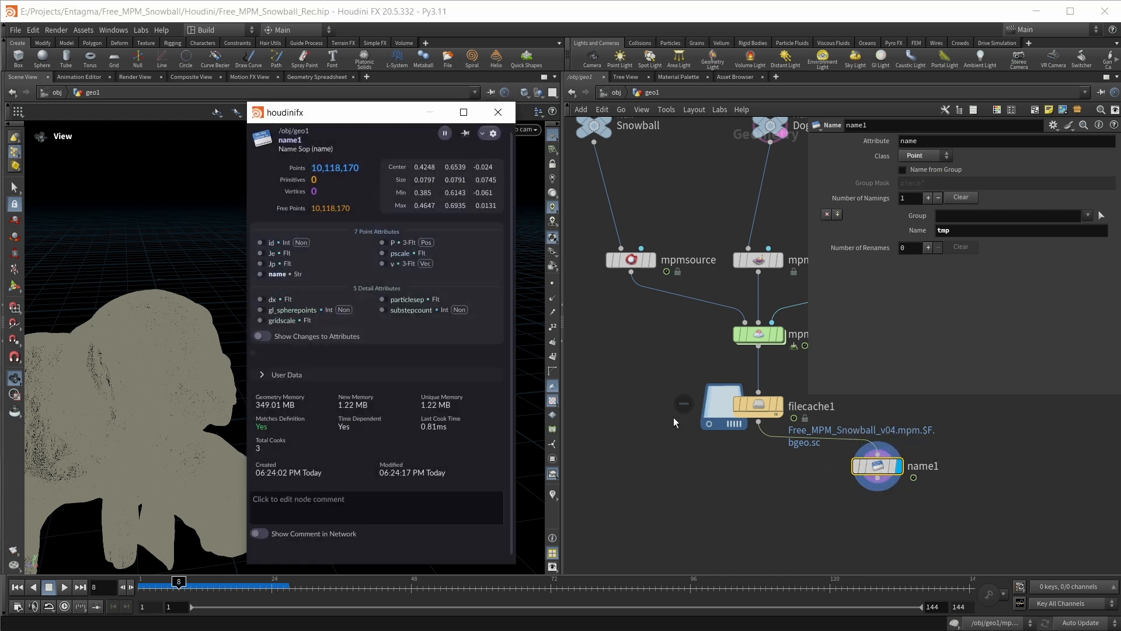
left_click(507, 120)
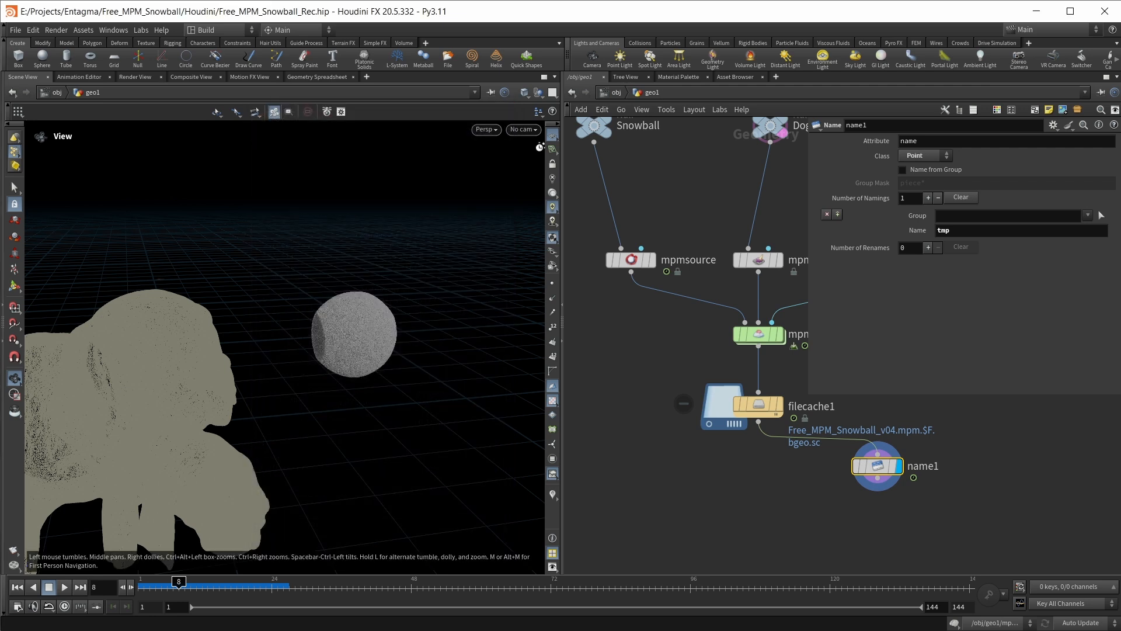
Add a Time Shift node below name1 and connect name1's output to it
middle_click_drag(825, 530, 829, 506)
key("Tab")
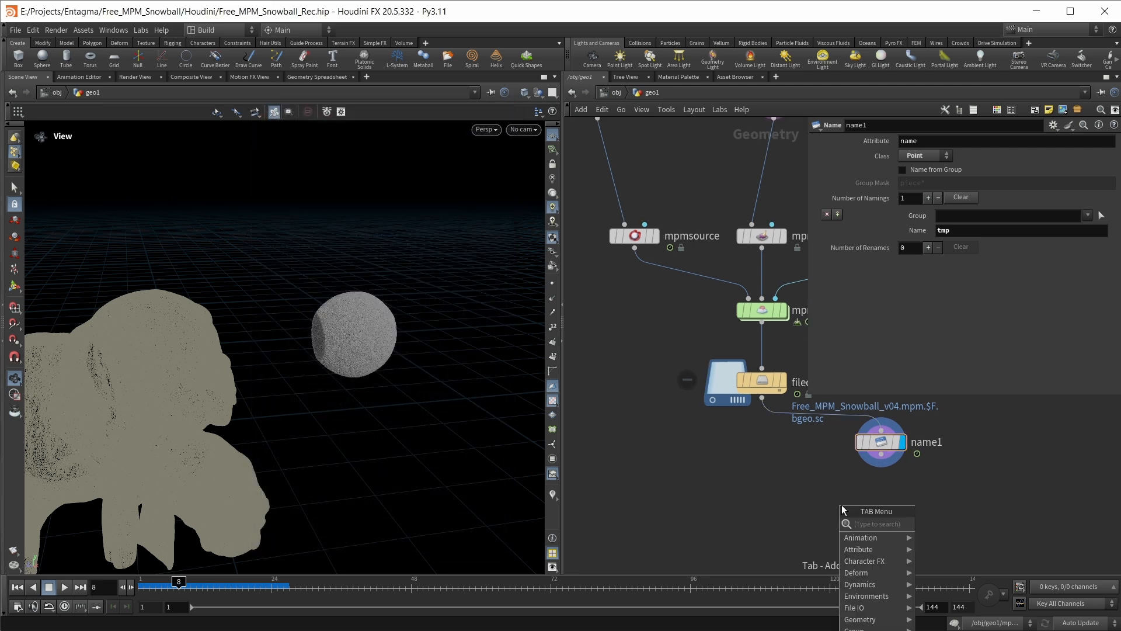
type("timeshift")
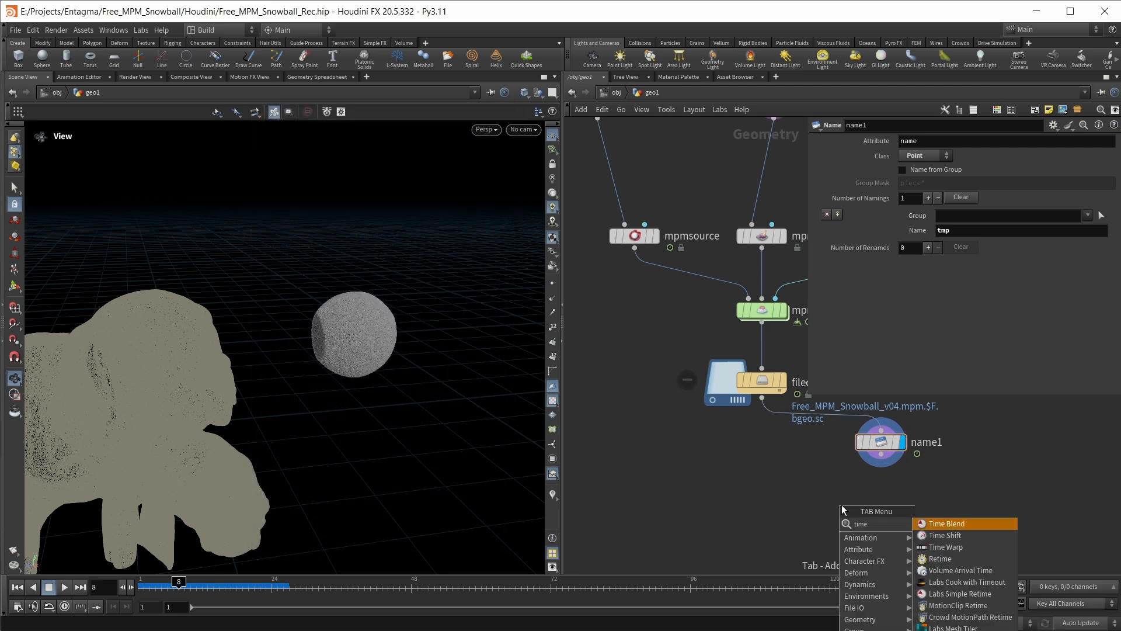
key("Return")
left_click(842, 504)
left_click_drag(881, 454, 831, 482)
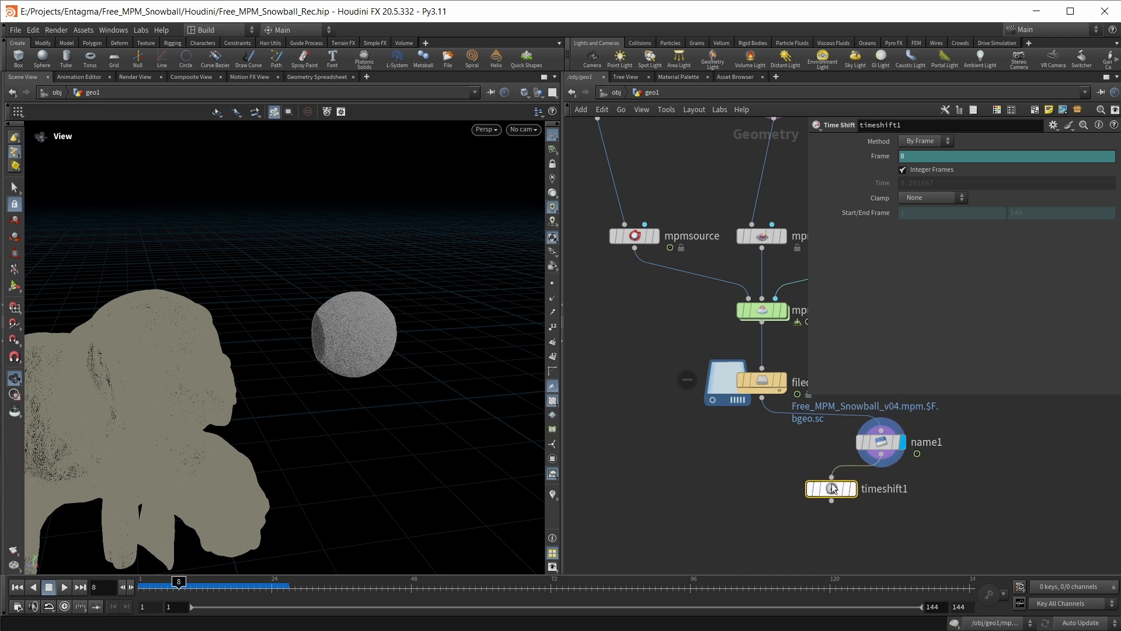
Delete the channel on timeshift1's Frame parameter and set the frame to 1
right_click(883, 156)
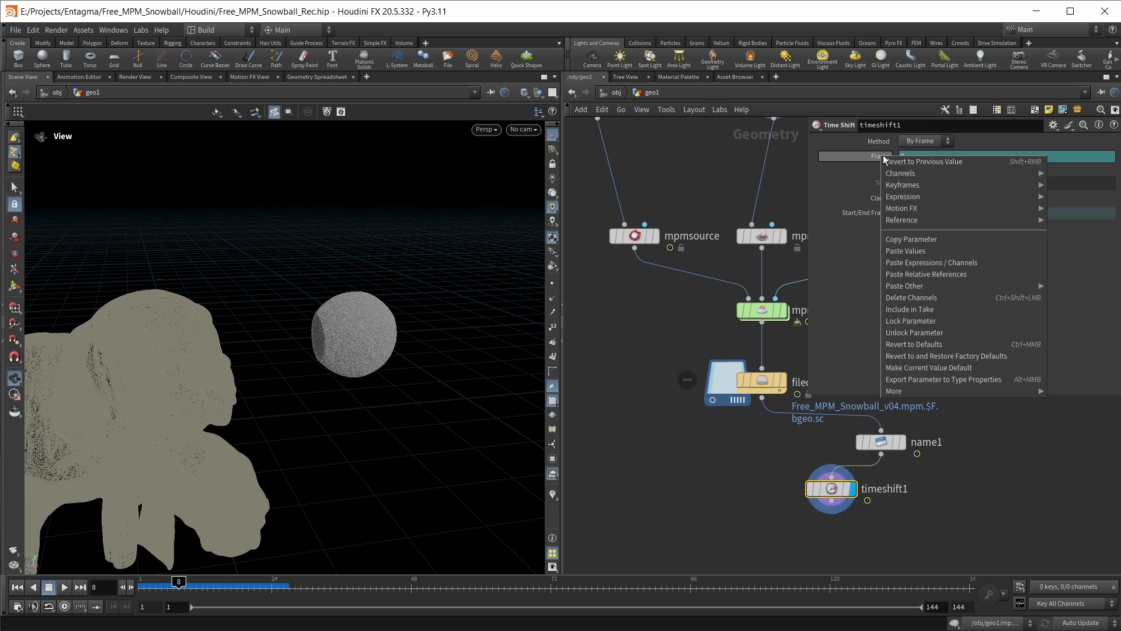
left_click(918, 300)
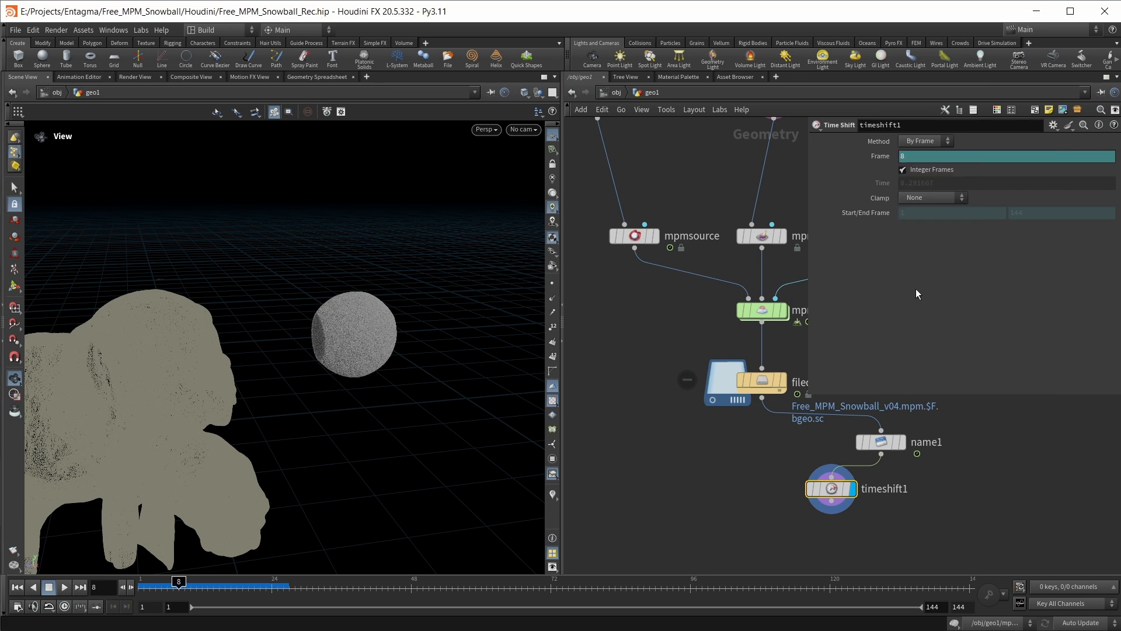
left_click_drag(916, 156, 868, 169)
type("1")
key("Return")
scroll(408, 351, "down", 4)
scroll(408, 350, "up", 4)
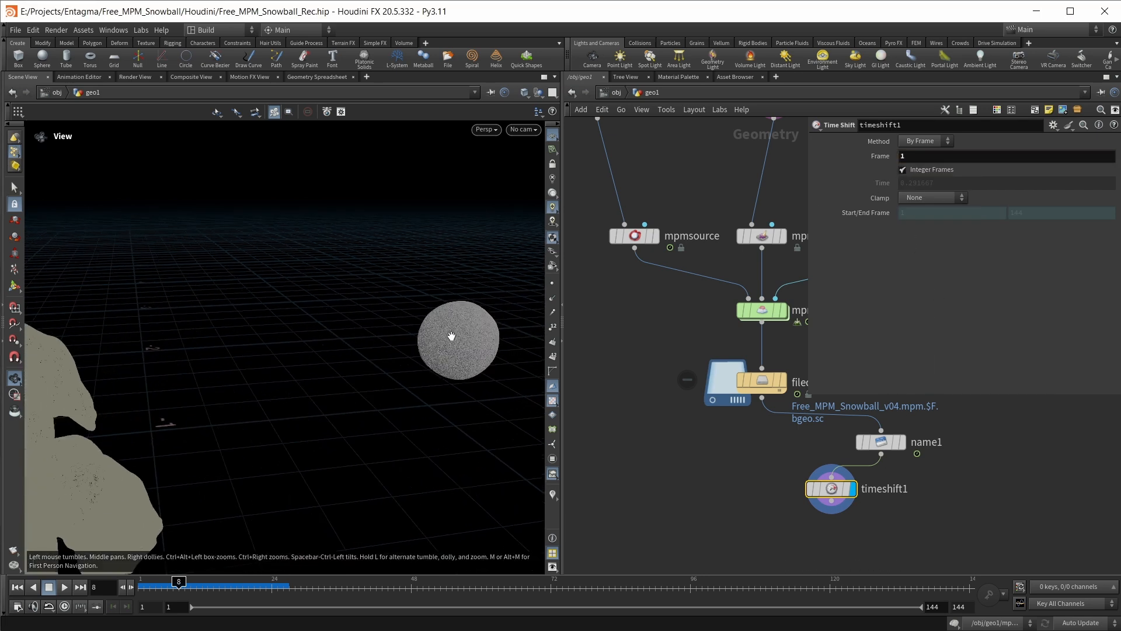
middle_click_drag(451, 336, 408, 345)
Add an Extract Transform node below timeshift1
left_click(914, 529)
middle_click_drag(914, 529, 892, 512)
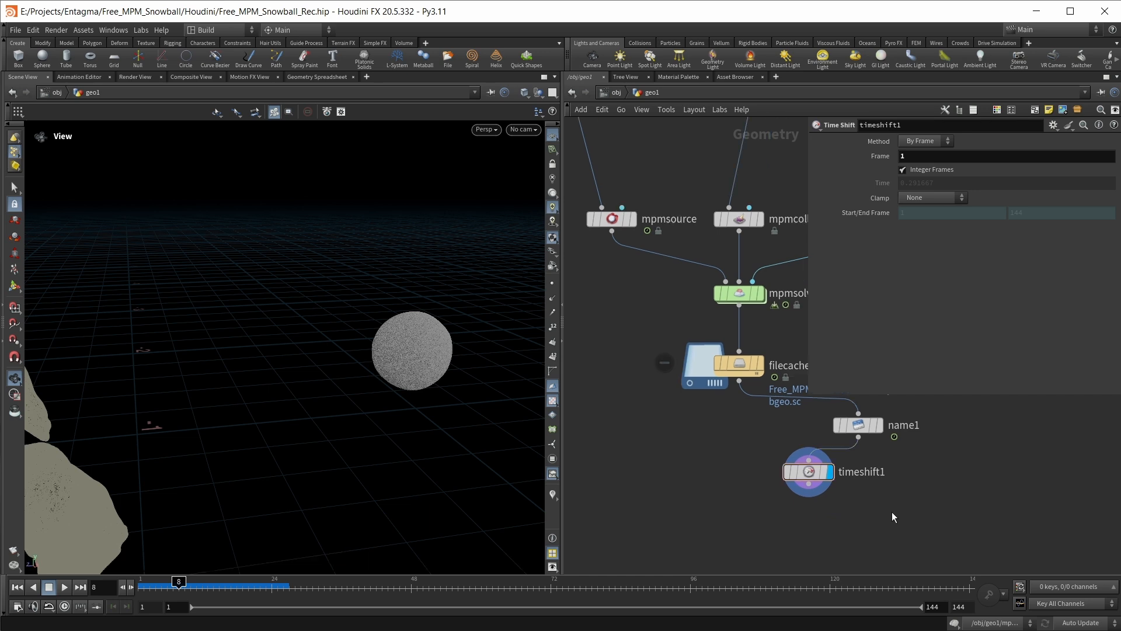
key("Tab")
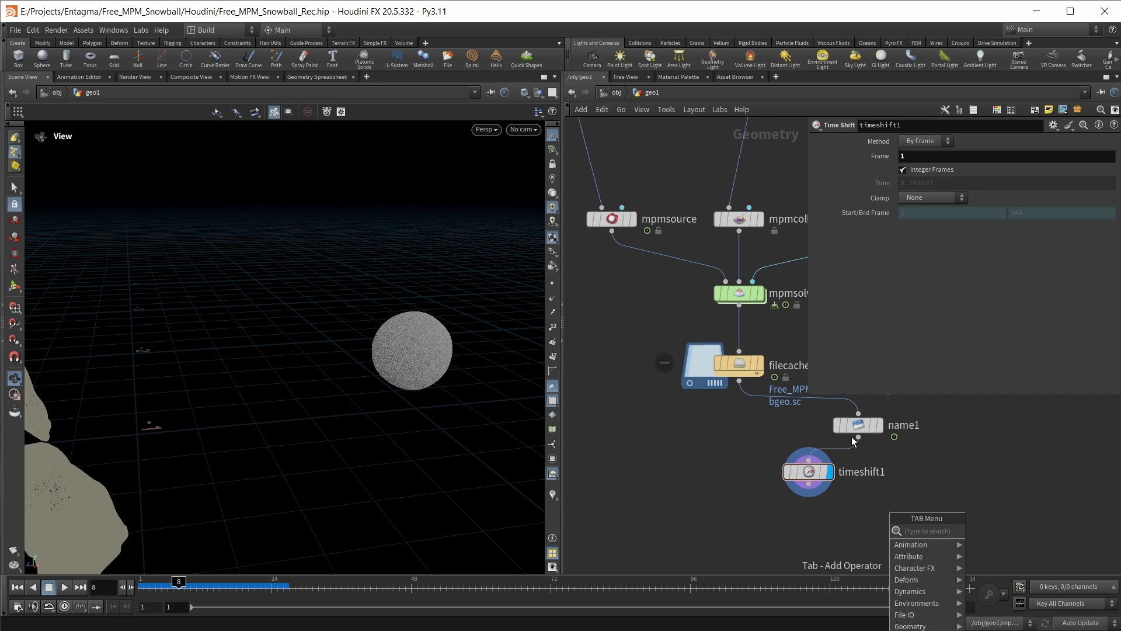
key("Tab")
type("extr")
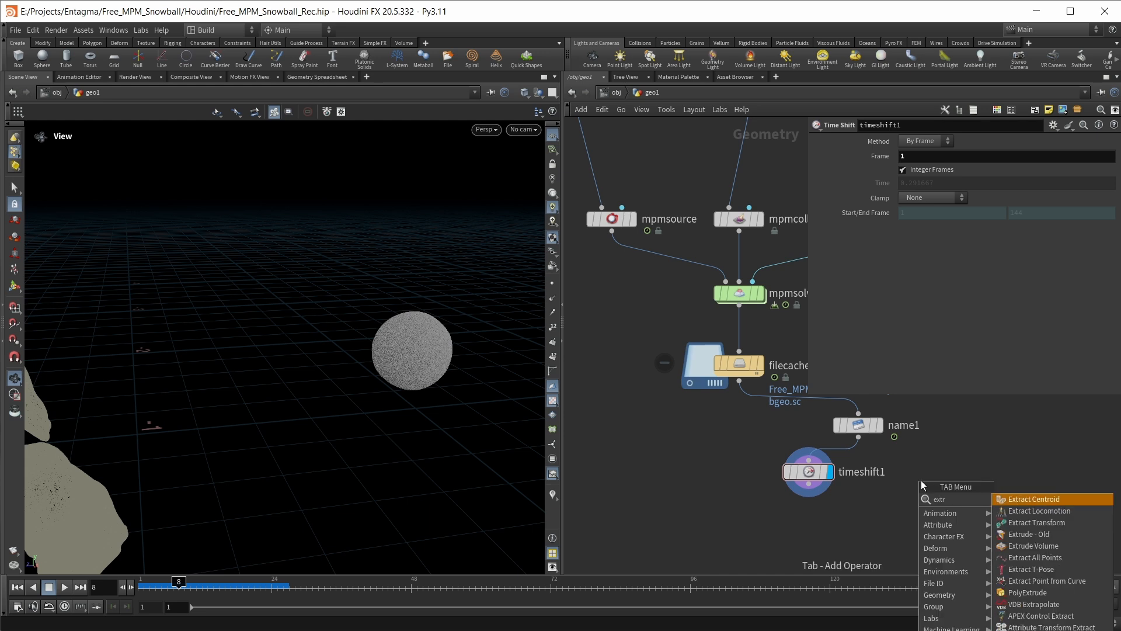
key("Down")
key("Down")
key("Return")
left_click(890, 520)
Connect timeshift1 to extracttransform1's first input and name1 to its target input, then display it with name1 as template
left_click_drag(808, 484, 875, 509)
left_click_drag(861, 438, 901, 507)
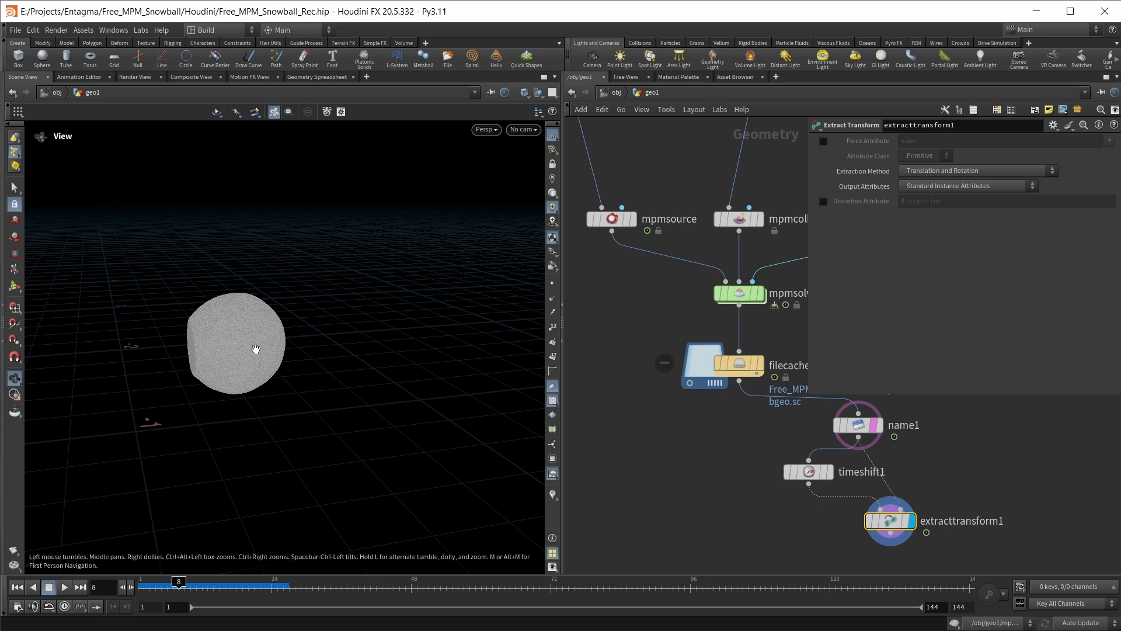
left_click_drag(254, 350, 241, 353)
scroll(233, 351, "up", 3)
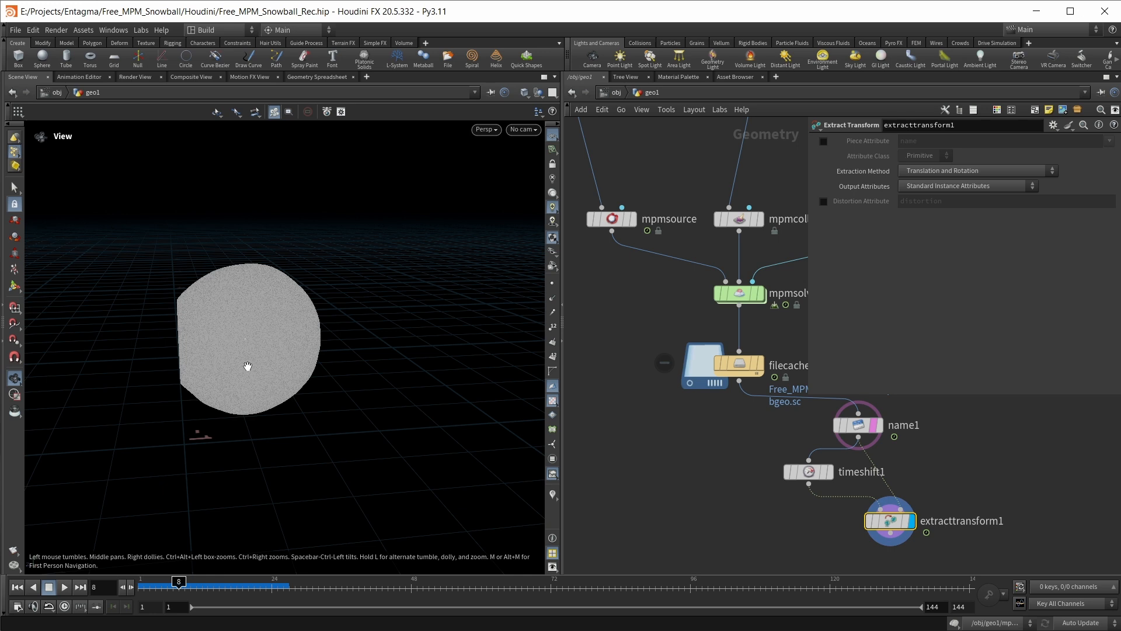
Add a displayed Transform Pieces node with timeshift1 in its first input and extracttransform1 in its second
middle_click_drag(832, 514, 686, 411)
left_click_drag(671, 409, 790, 431)
left_click(710, 468)
key("Tab")
key("Escape")
left_click_drag(622, 345, 724, 388)
key("Tab")
type("trans")
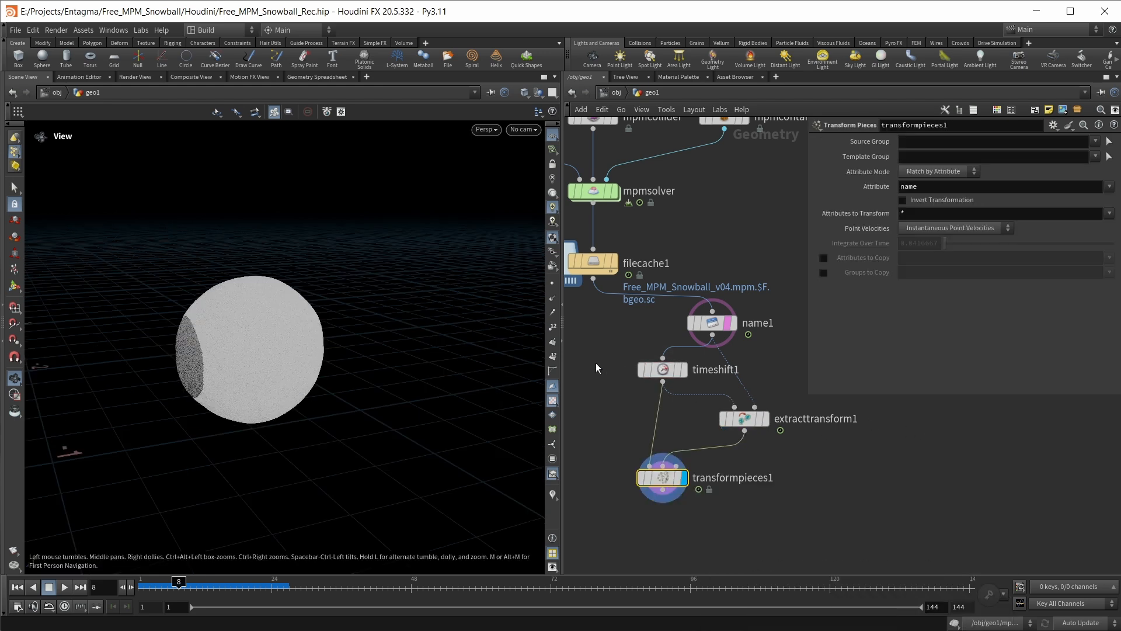
Review timeshift1, extracttransform1 and name1, comparing the transformed snowball with the templated name1 geometry in the viewport
left_click(677, 370)
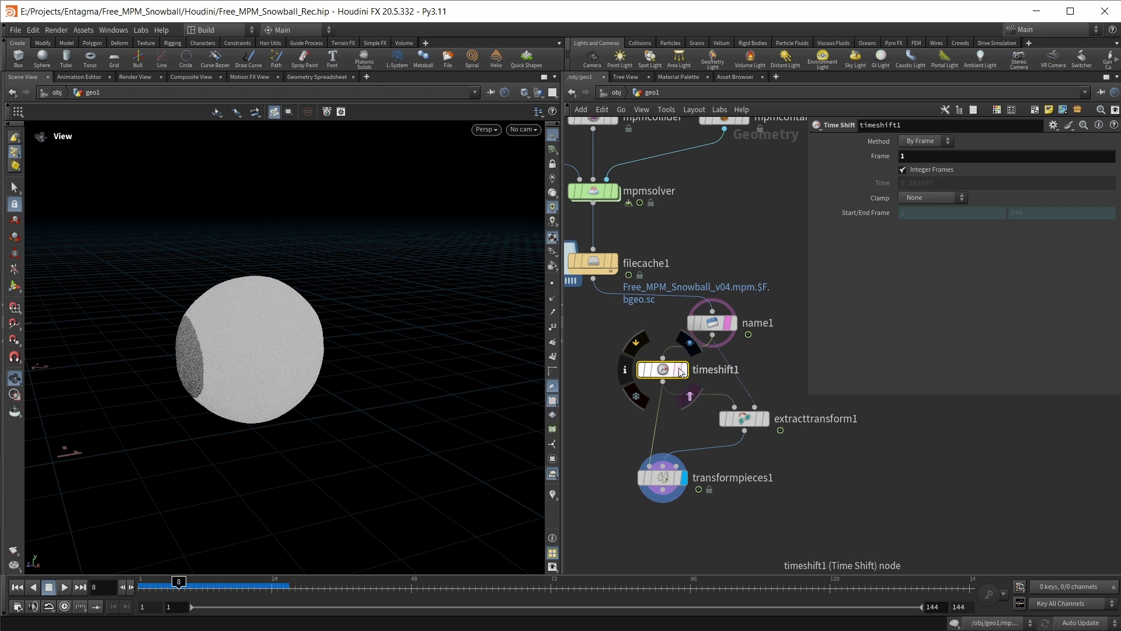
left_click(765, 418)
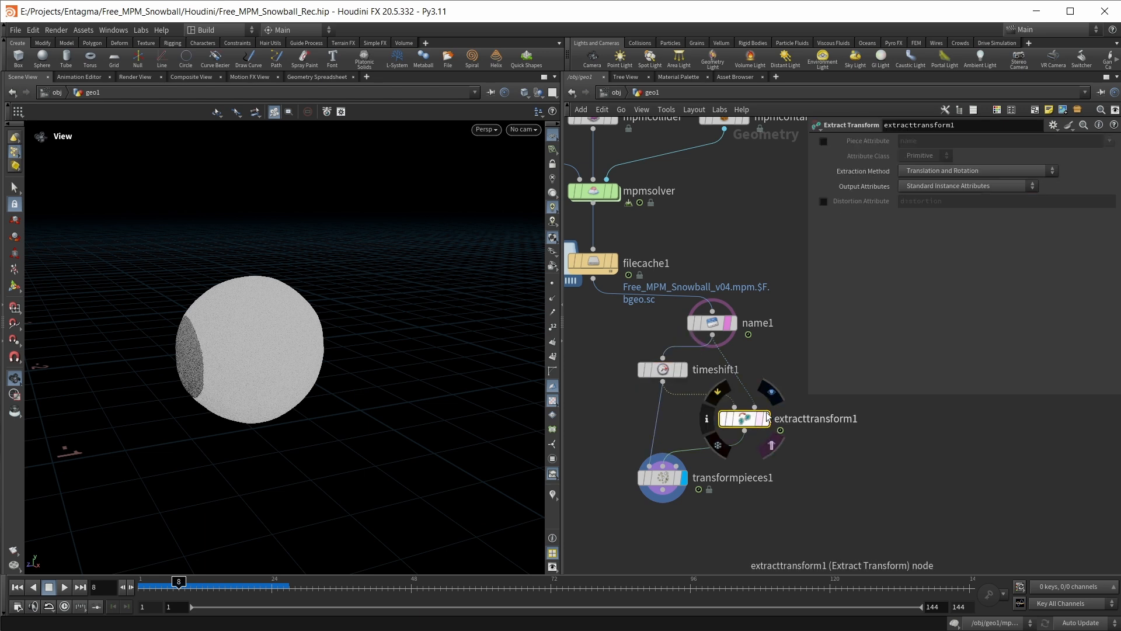
left_click_drag(652, 311, 750, 349)
left_click_drag(341, 352, 246, 366)
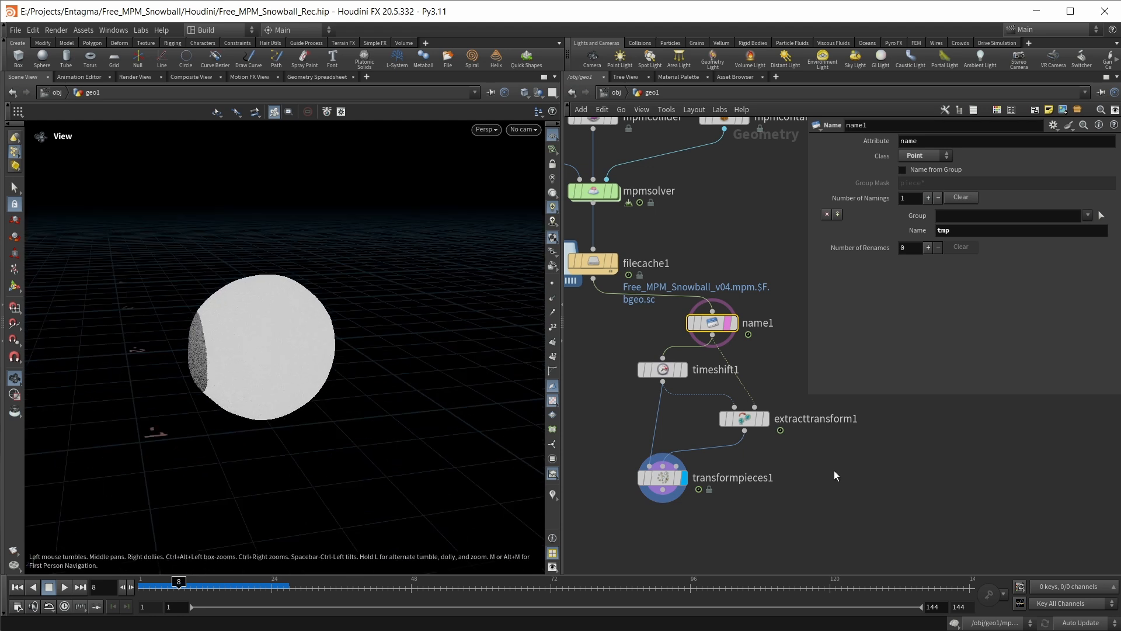
Add an Attribute Copy node below transformpieces1, with transformpieces1 connected to its first input
left_click(734, 520)
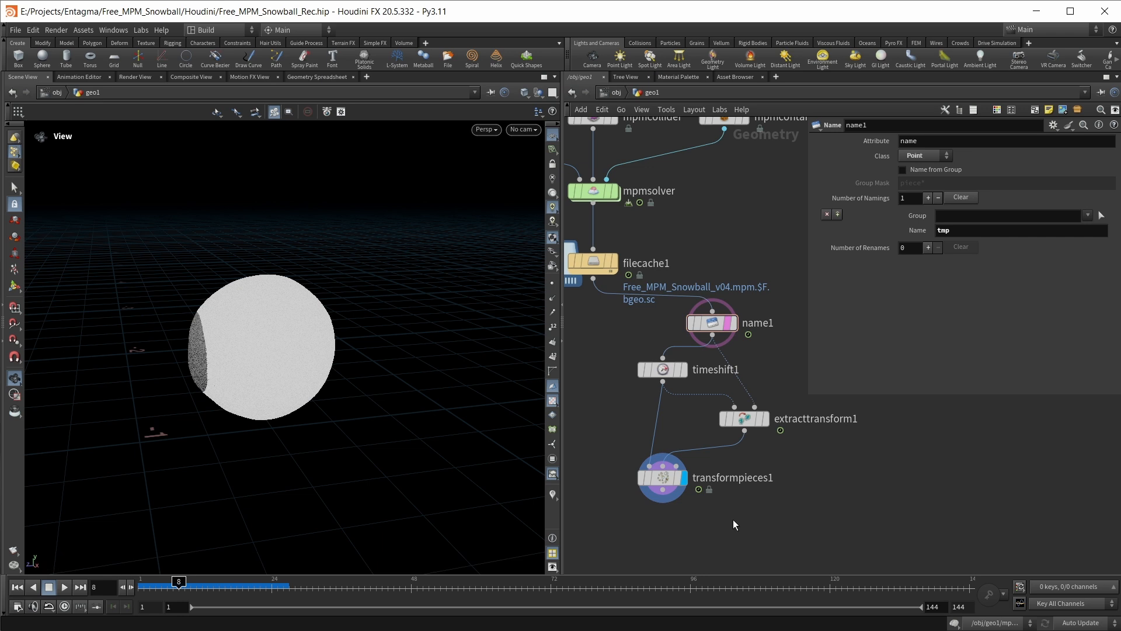
key("Tab")
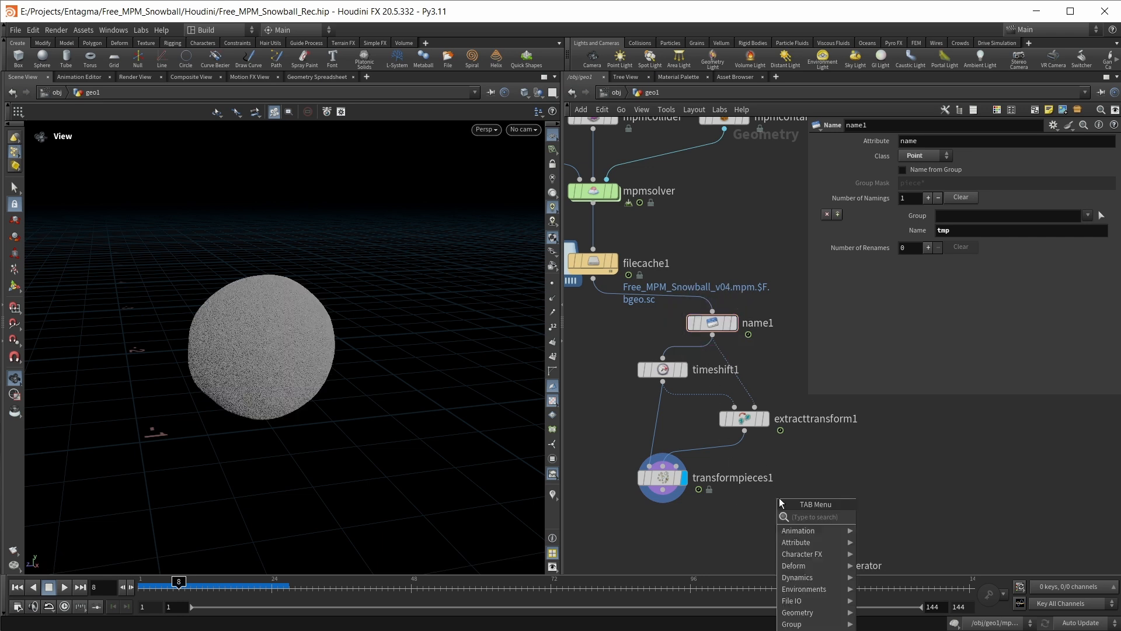
type("attribcop")
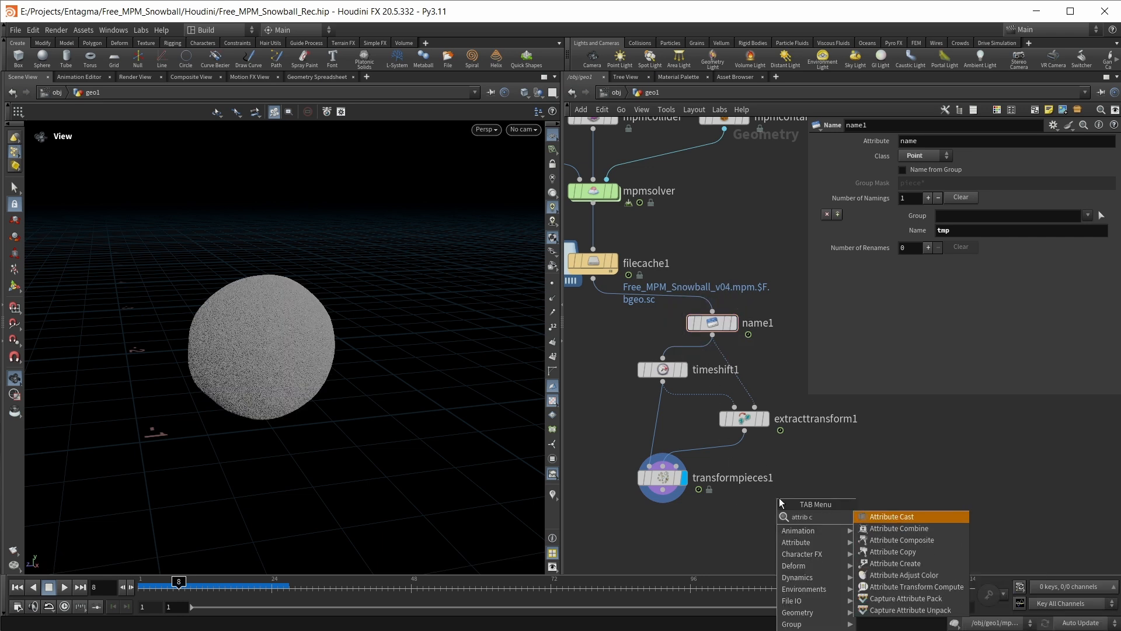
key("Return")
key("Return")
Connect name1 to attribcopy1's second input, routing the wire through two dots beside the node chain, and display attribcopy1
left_click(713, 335)
left_click(786, 346, "alt")
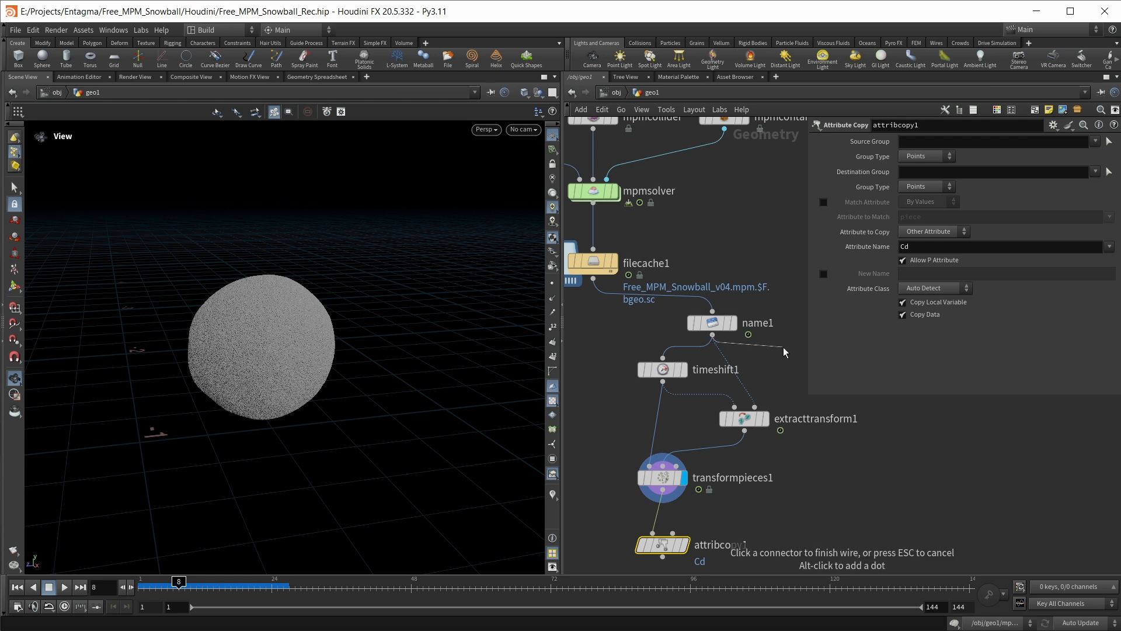
left_click(784, 513, "alt")
left_click(673, 533)
left_click_drag(670, 554, 670, 545)
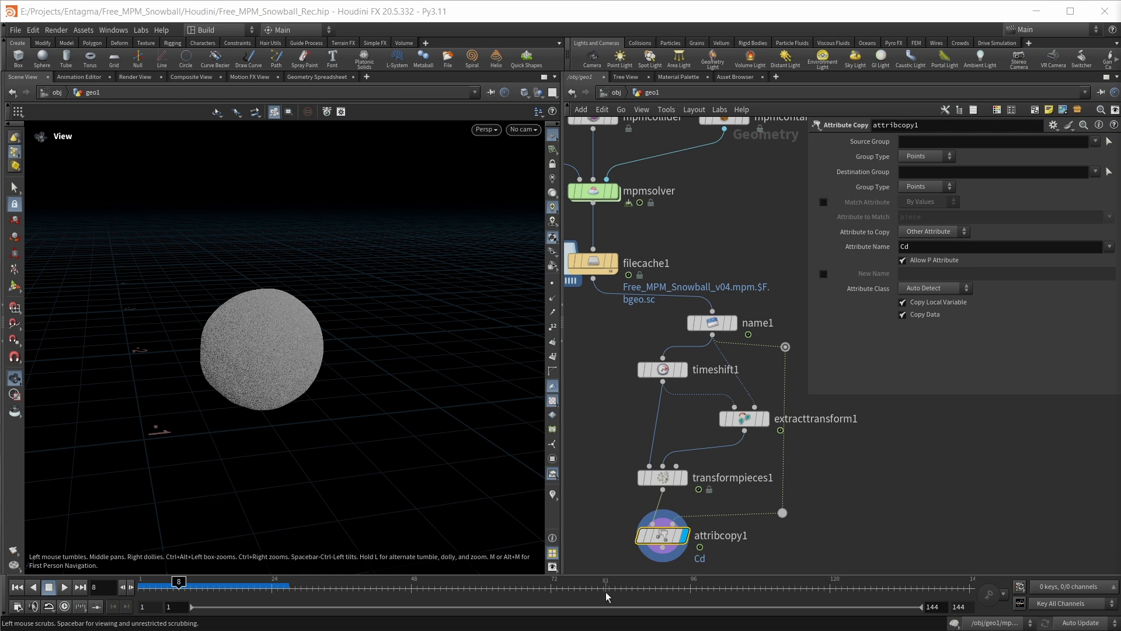
Set attribcopy1 to match by the id attribute and copy all attributes with *, with Allow P Attribute off
left_click(624, 533)
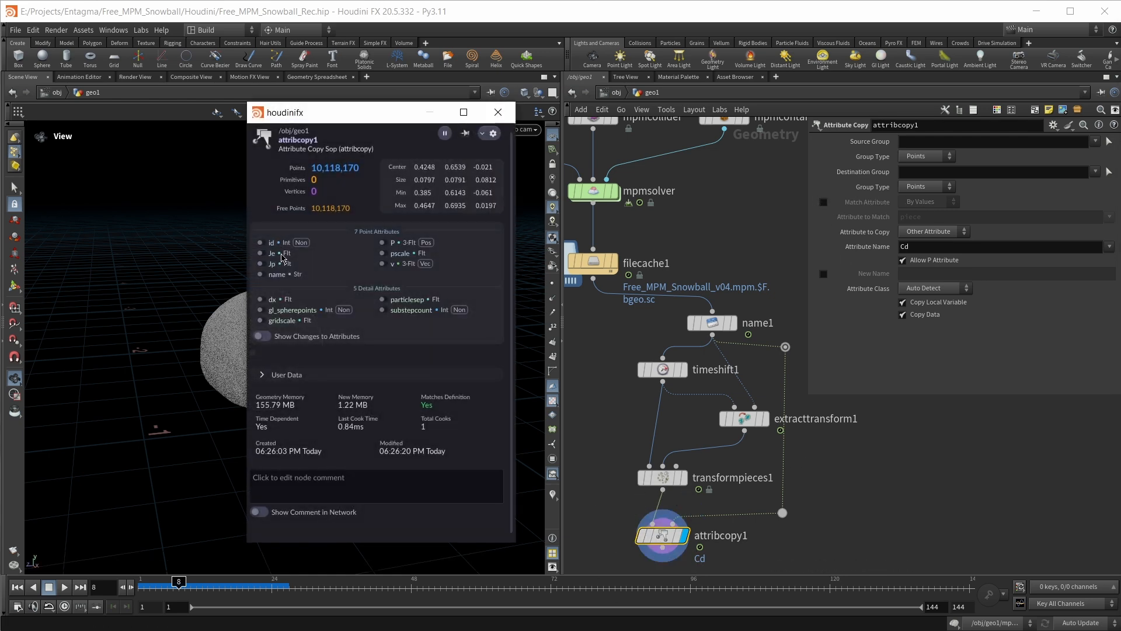
left_click(498, 112)
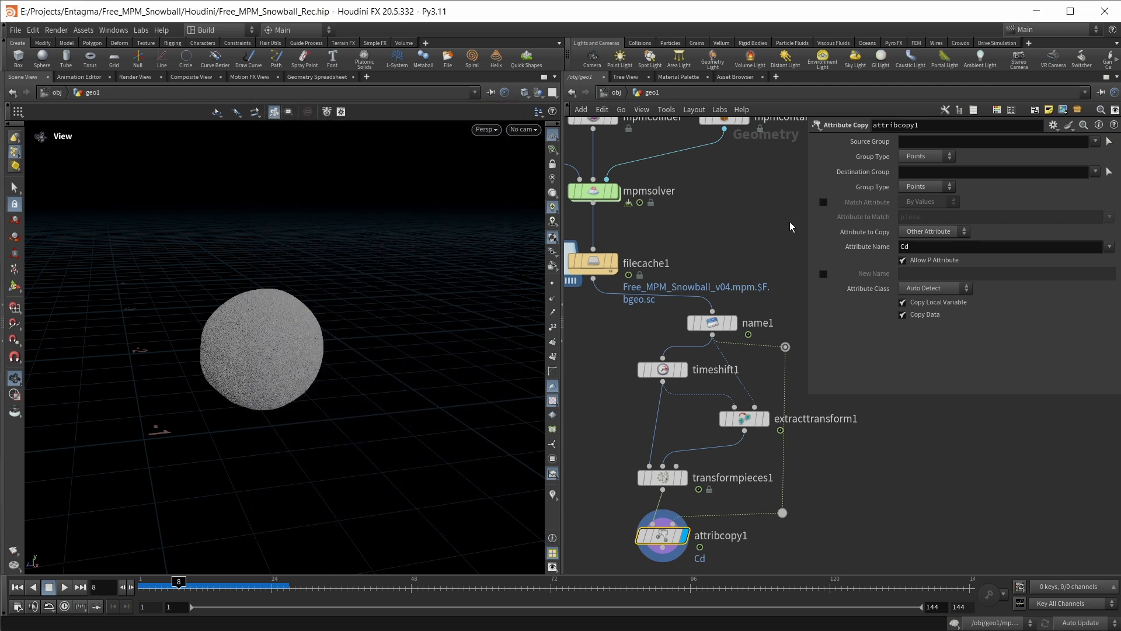
left_click(823, 202)
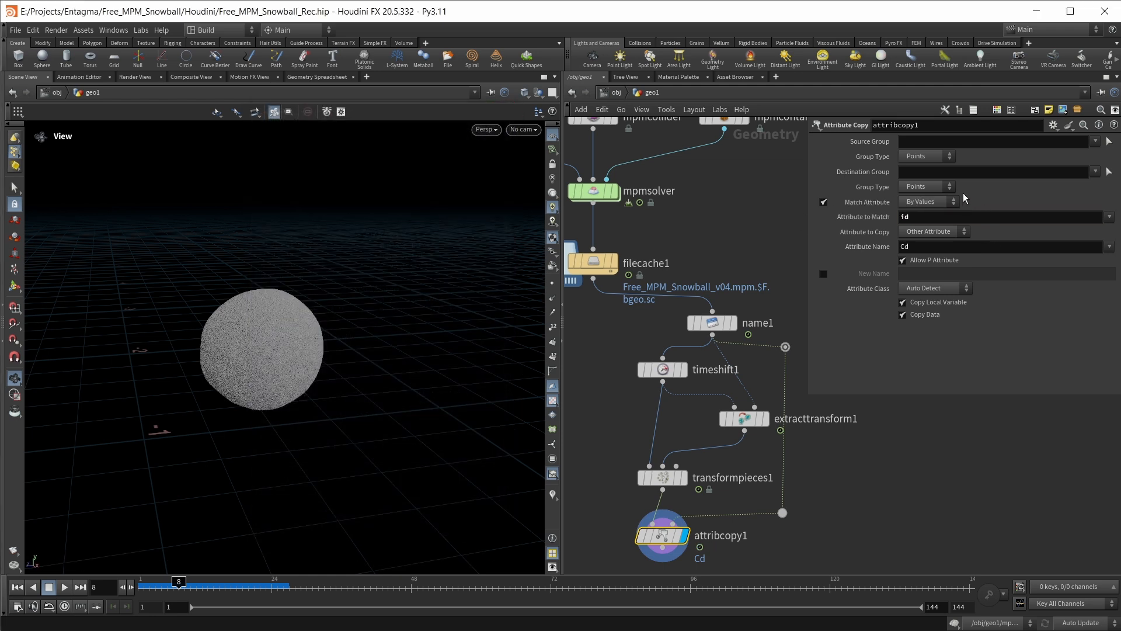
left_click(905, 246)
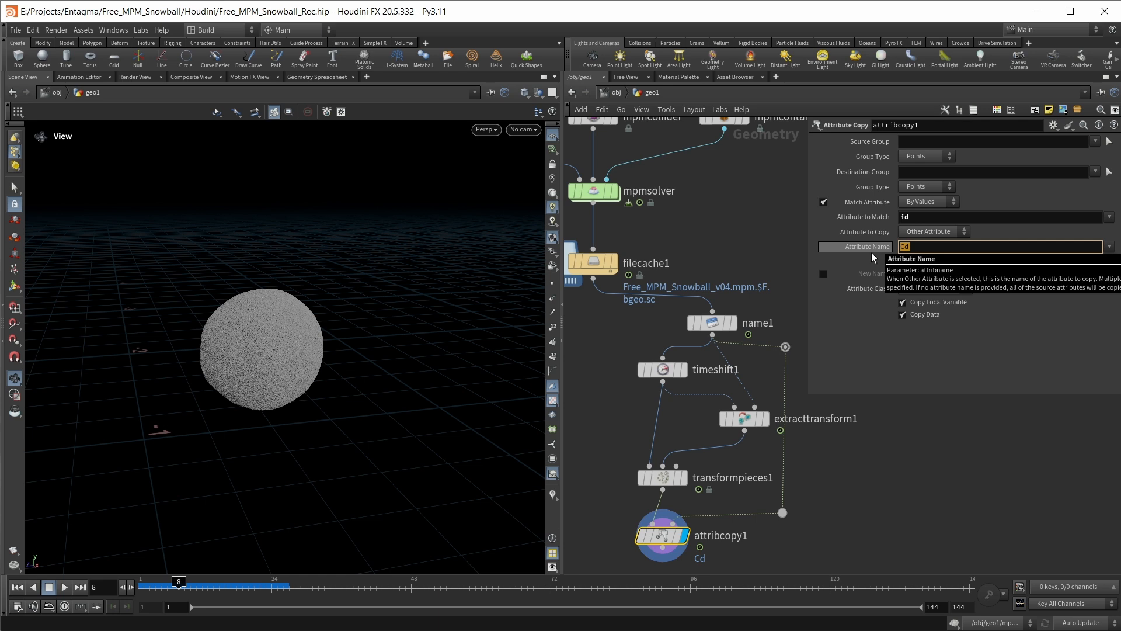
type("*")
right_click(871, 253)
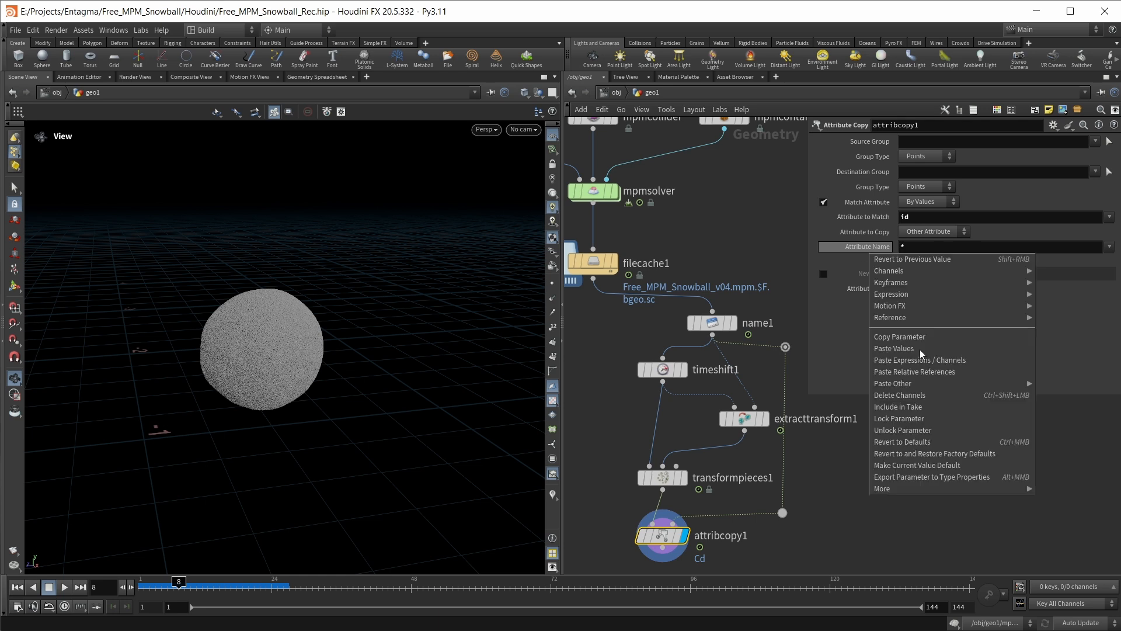
left_click(868, 495)
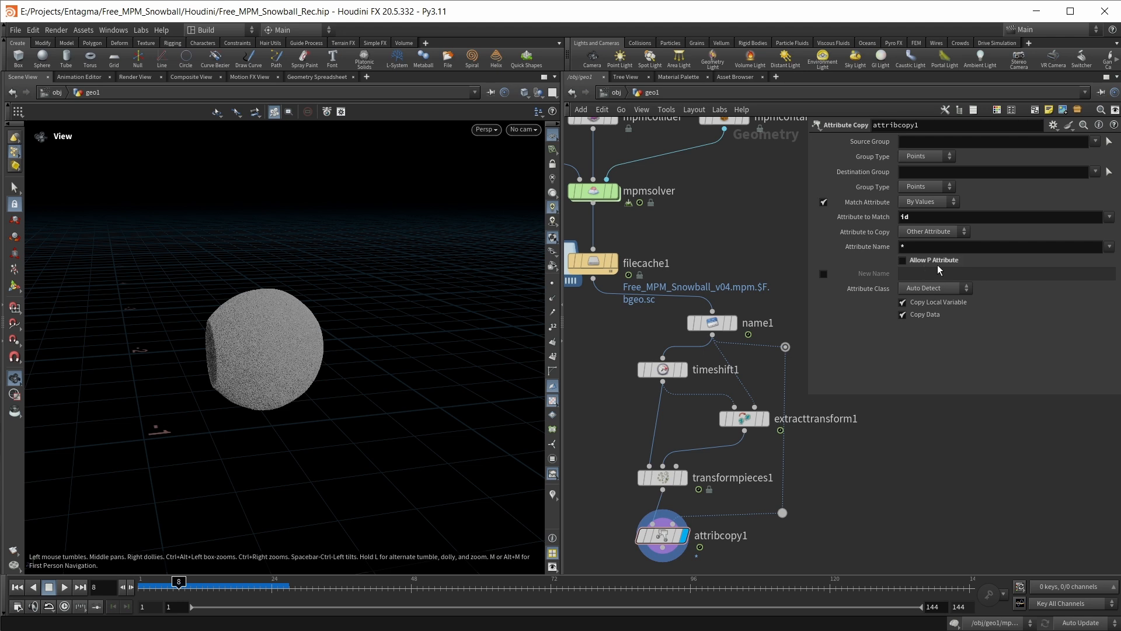
Widen the network editor by narrowing the viewport pane, keeping the chain from filecache1 to attribcopy1 in view
middle_click_drag(607, 467, 595, 377)
left_click_drag(562, 403, 481, 420)
middle_click_drag(578, 525, 575, 519)
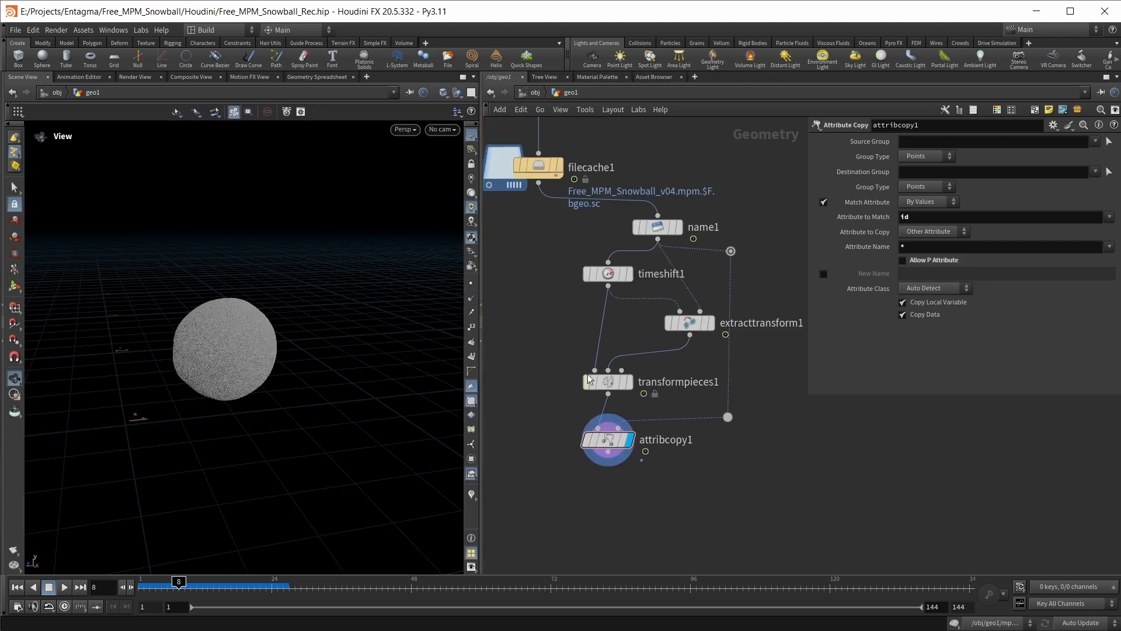
Add and display an Attribute Delete node below attribcopy1, set to remove the name point attribute
key("Tab")
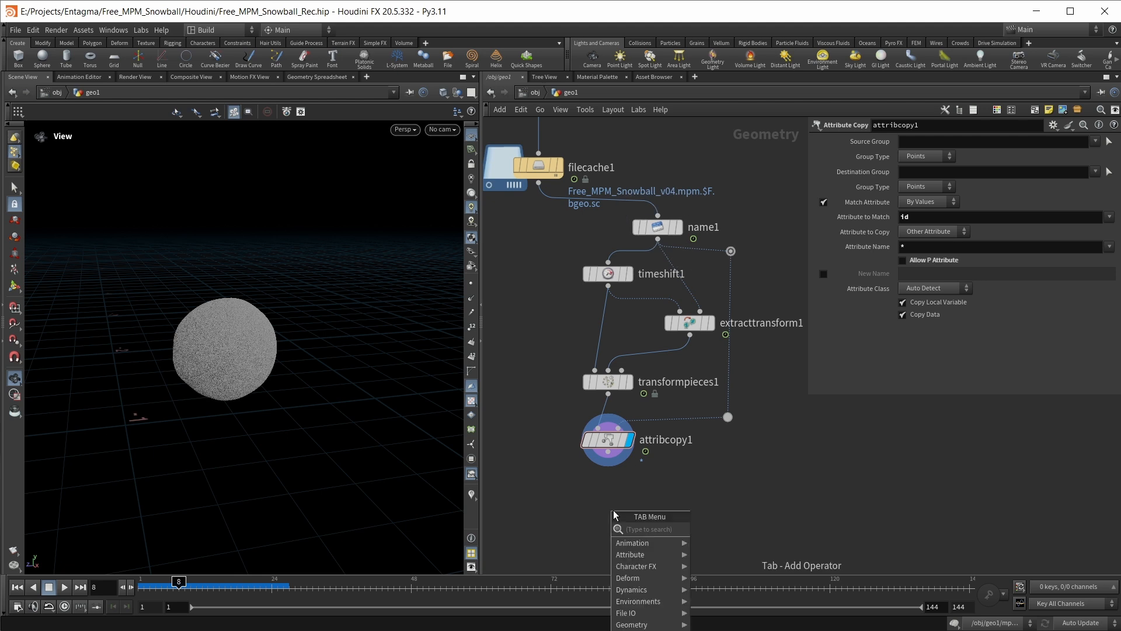
type("attribdel")
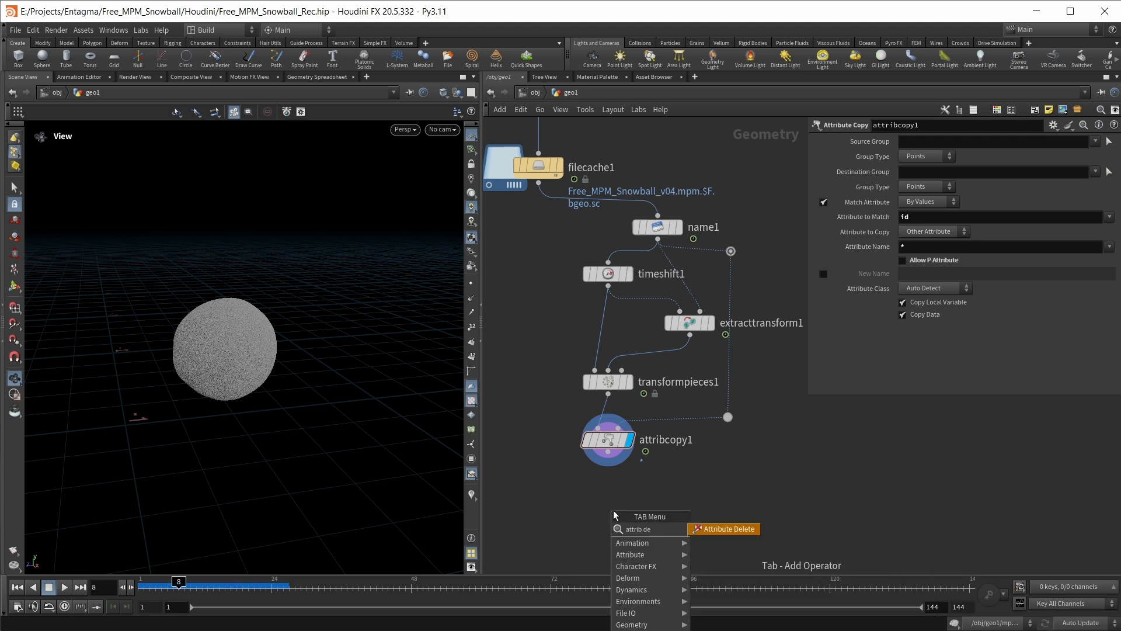
key("Return")
left_click(613, 515)
left_click(1114, 201)
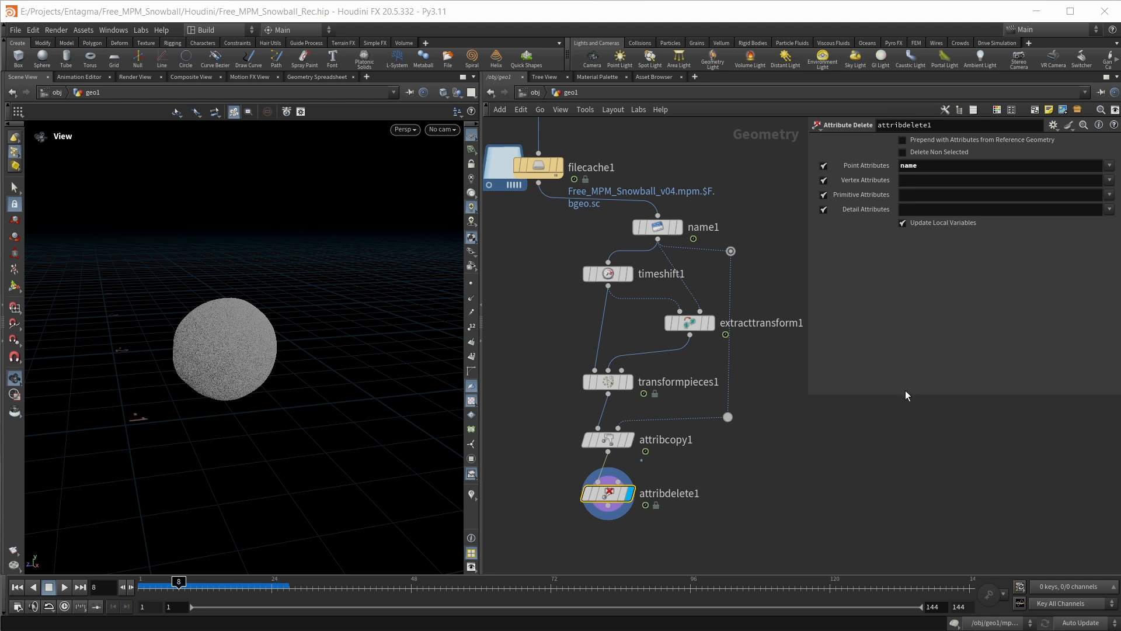
scroll(740, 426, "down", 2)
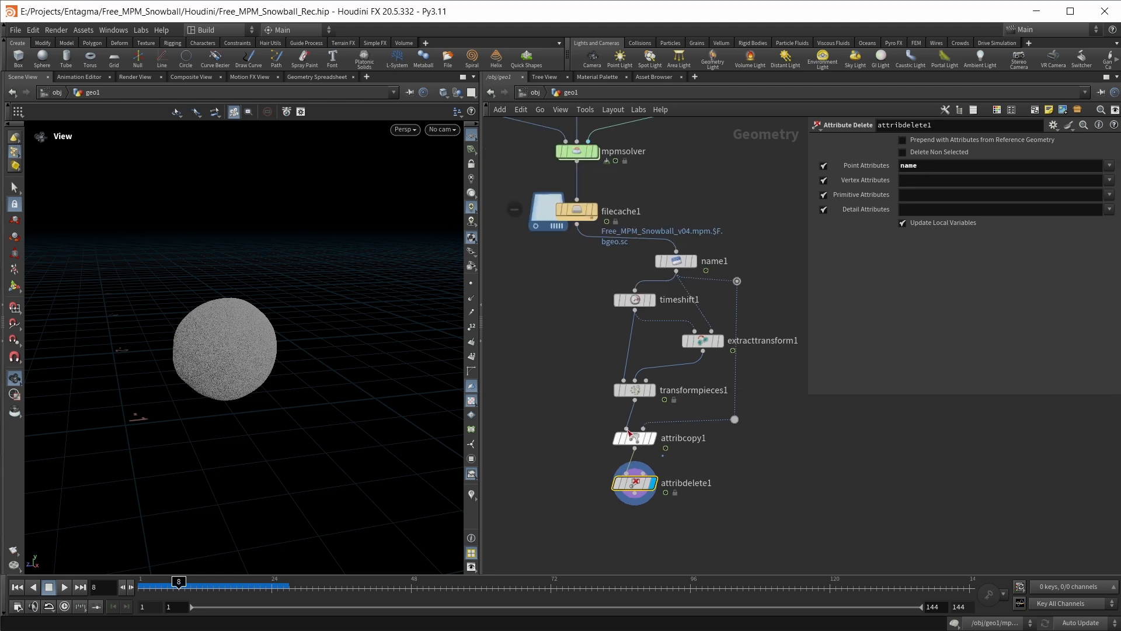
Add and display a Switch node below the chain, with filecache1 as its first input and attribdelete1 as its second
mouse_move(566, 215)
mouse_move(650, 477)
middle_click_drag(633, 527, 670, 475)
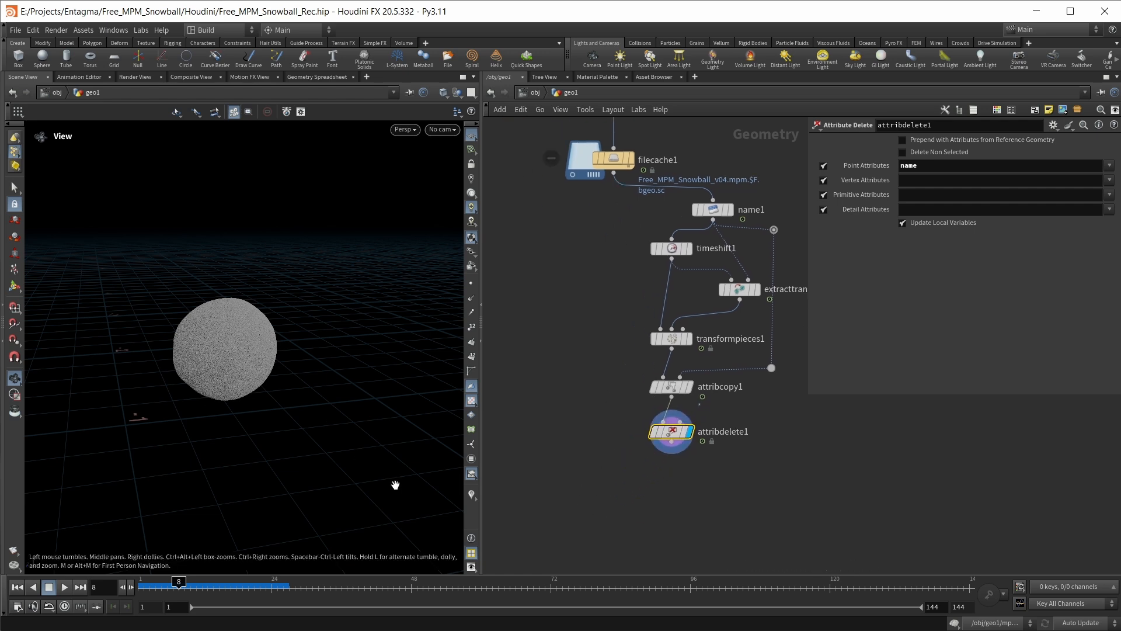
key("Tab")
type("switch")
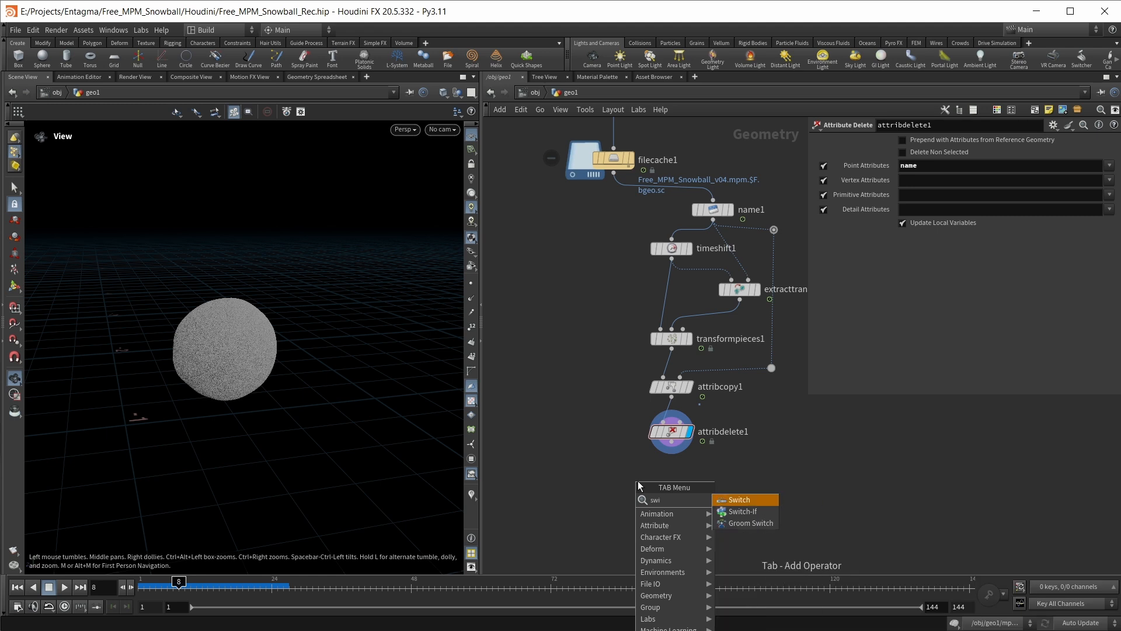
key("Return")
left_click(638, 481)
left_click_drag(637, 481, 605, 496)
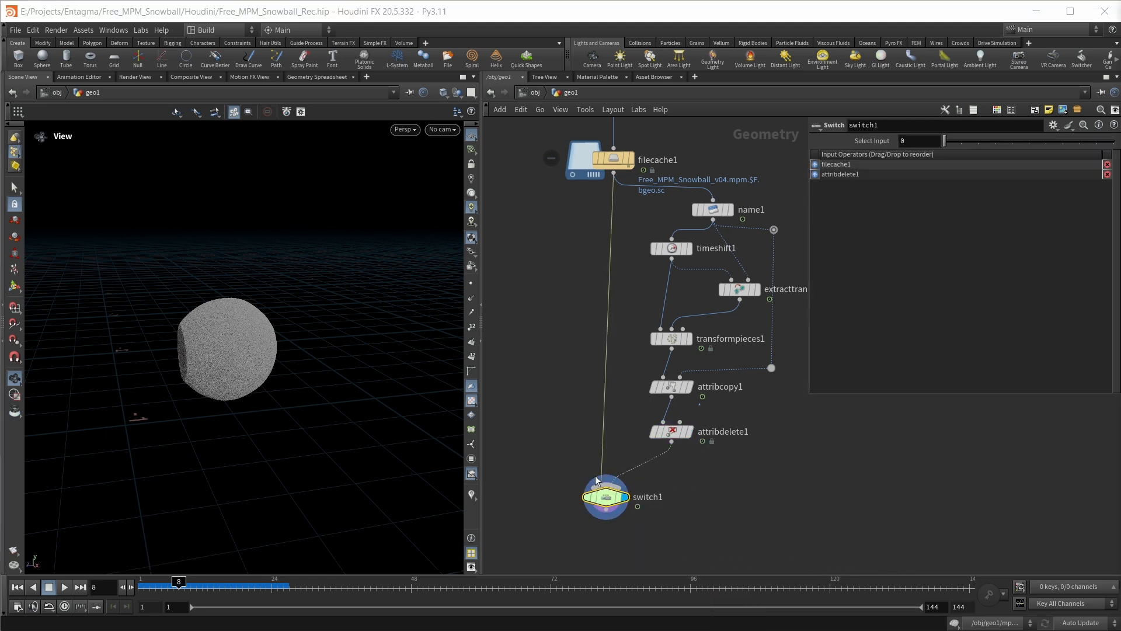
Go to frame 11 to inspect the snowball, and set switch1's Select Input to the expression $F<11
left_click_drag(109, 586, 58, 591)
type("11")
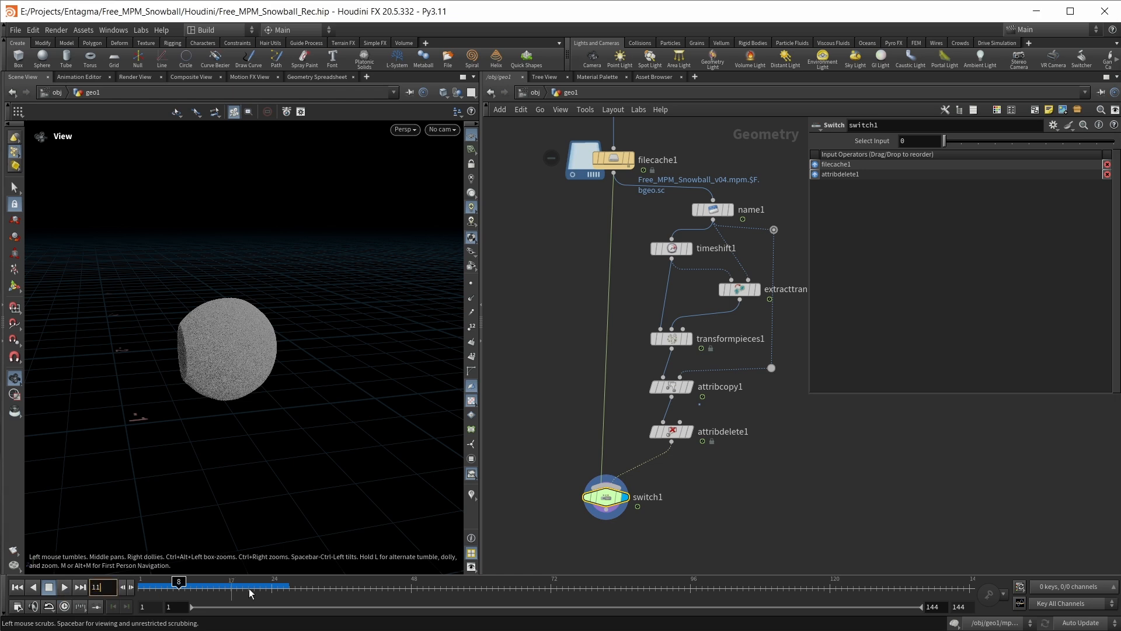
key("Return")
left_click(871, 498)
left_click_drag(170, 391, 306, 353)
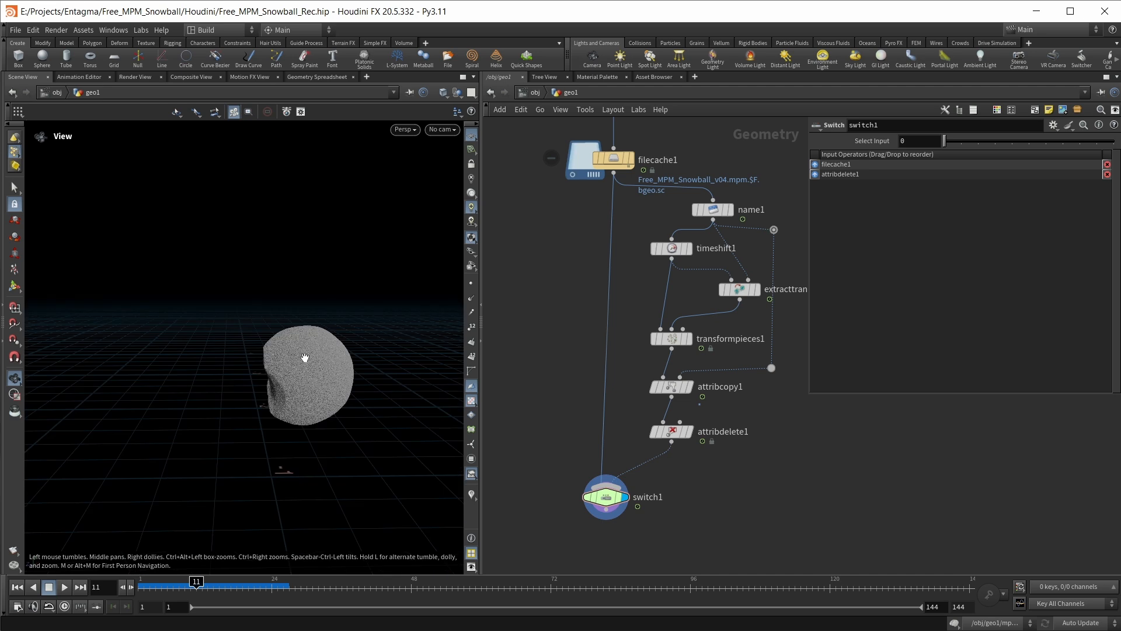
left_click(924, 137)
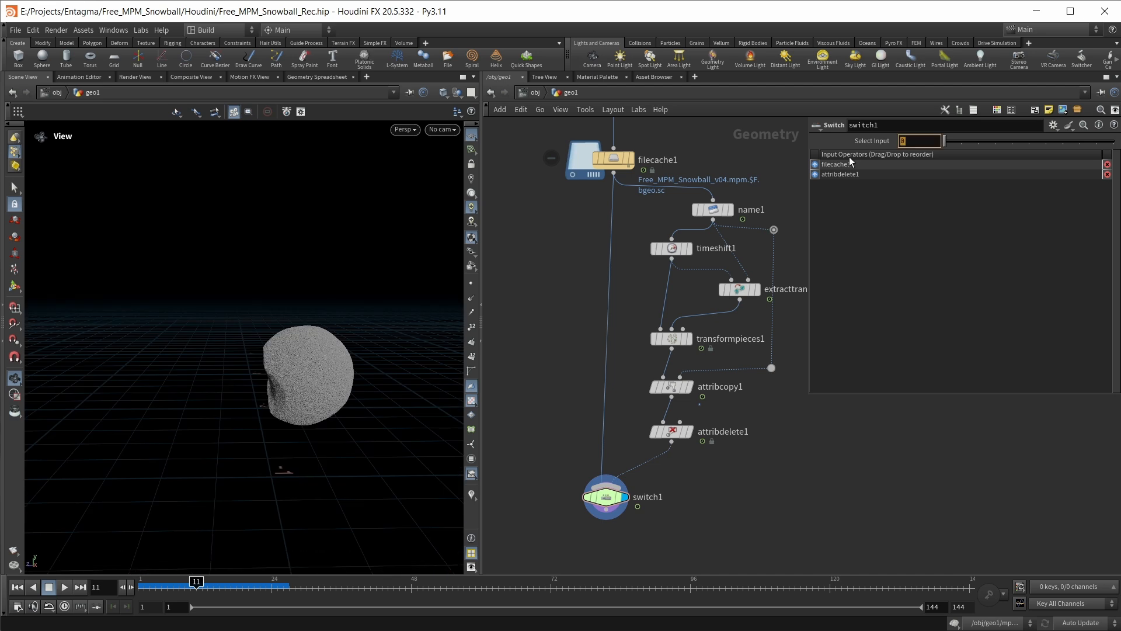
type("$F,")
key("BackSpace")
type("<11")
key("Return")
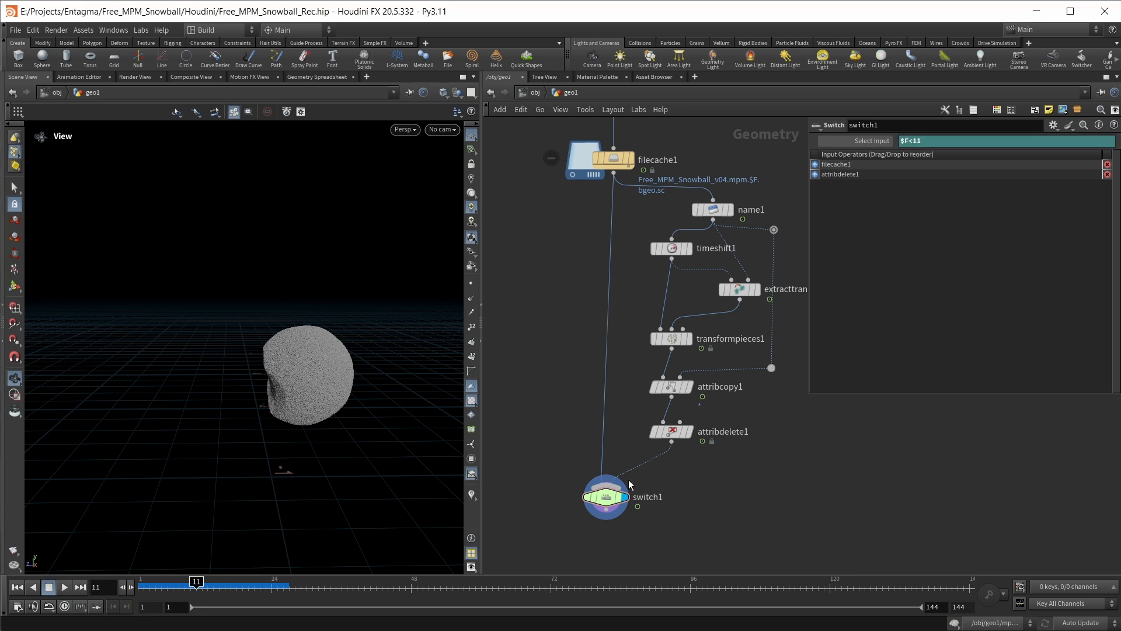
Check switch1's output at frames 7 and 21 from different viewing angles
left_click(175, 583)
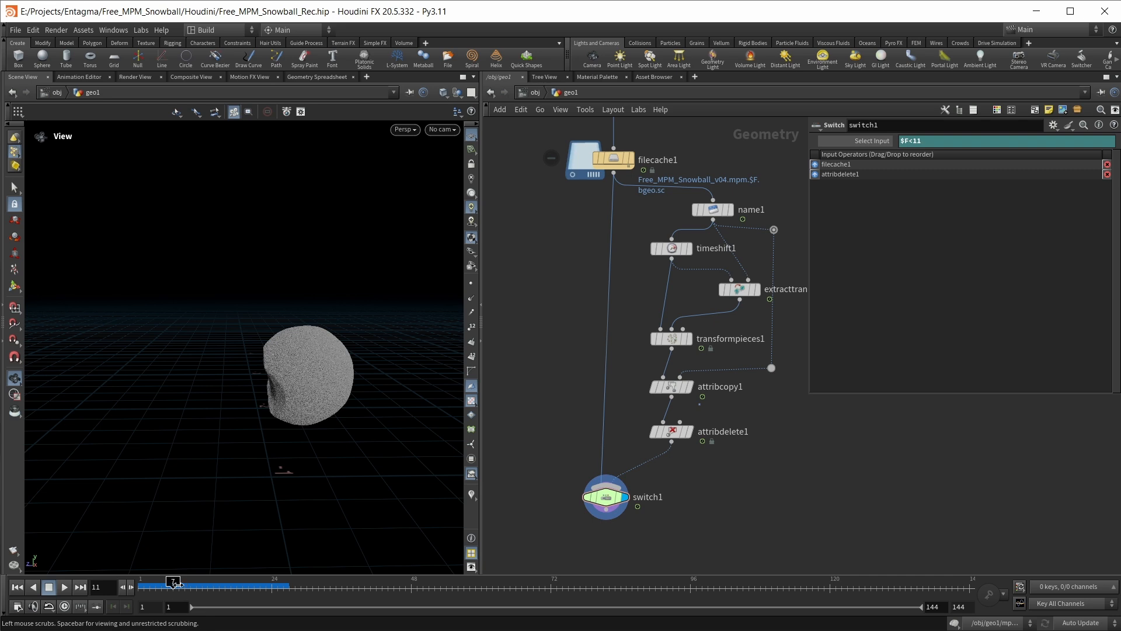
left_click_drag(393, 439, 251, 468)
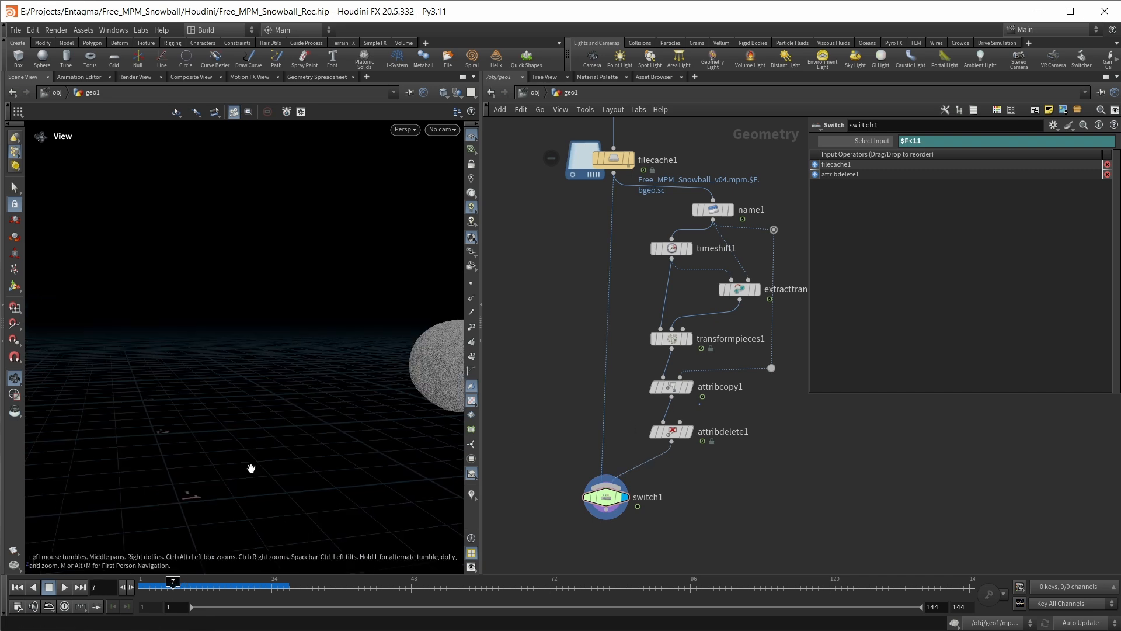
left_click_drag(602, 502, 609, 486)
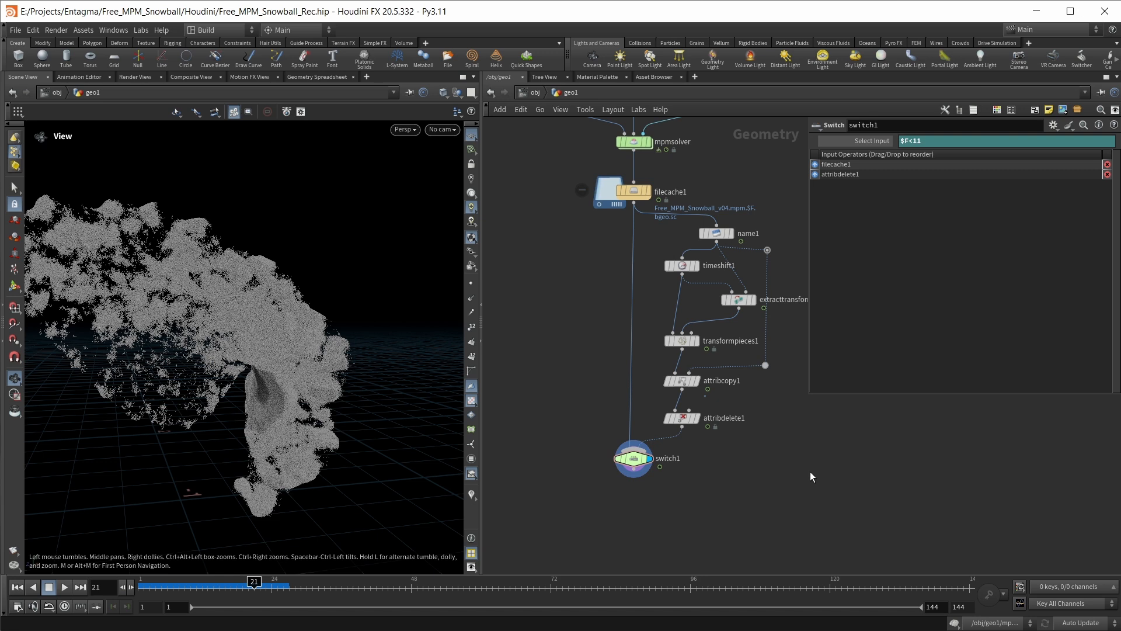
mouse_move(267, 319)
left_mouse_down()
mouse_move(246, 321)
mouse_move(275, 320)
mouse_move(265, 320)
left_mouse_up()
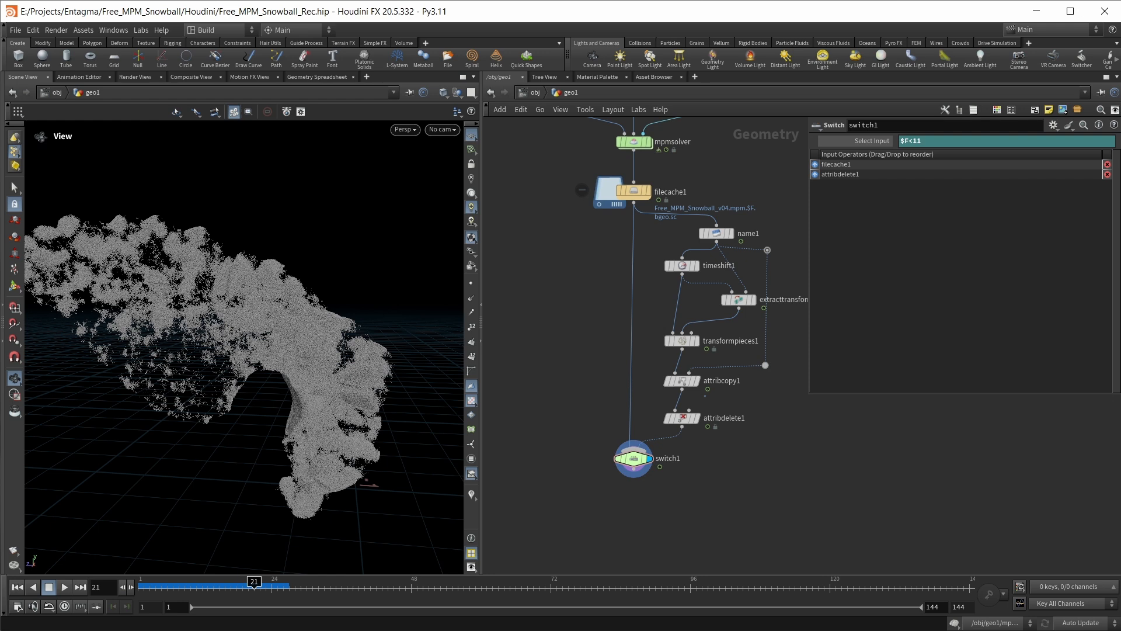
Add a VDB from Particles node below switch1, connect switch1 to its first input and display it
middle_click_drag(705, 470, 738, 397)
key("Tab")
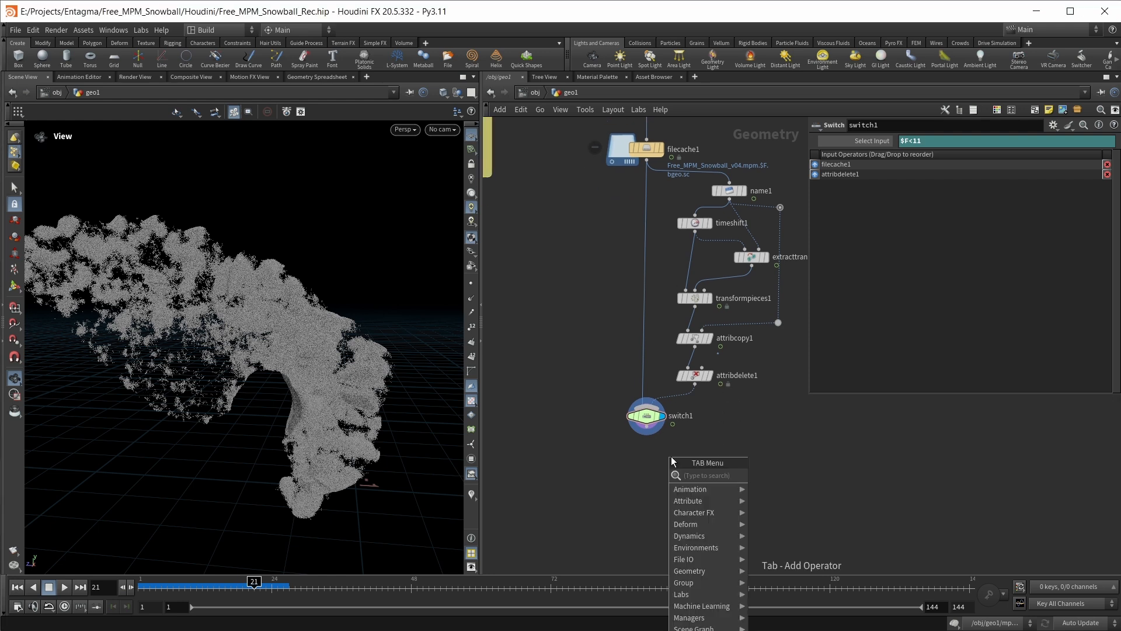
type("vdb fr")
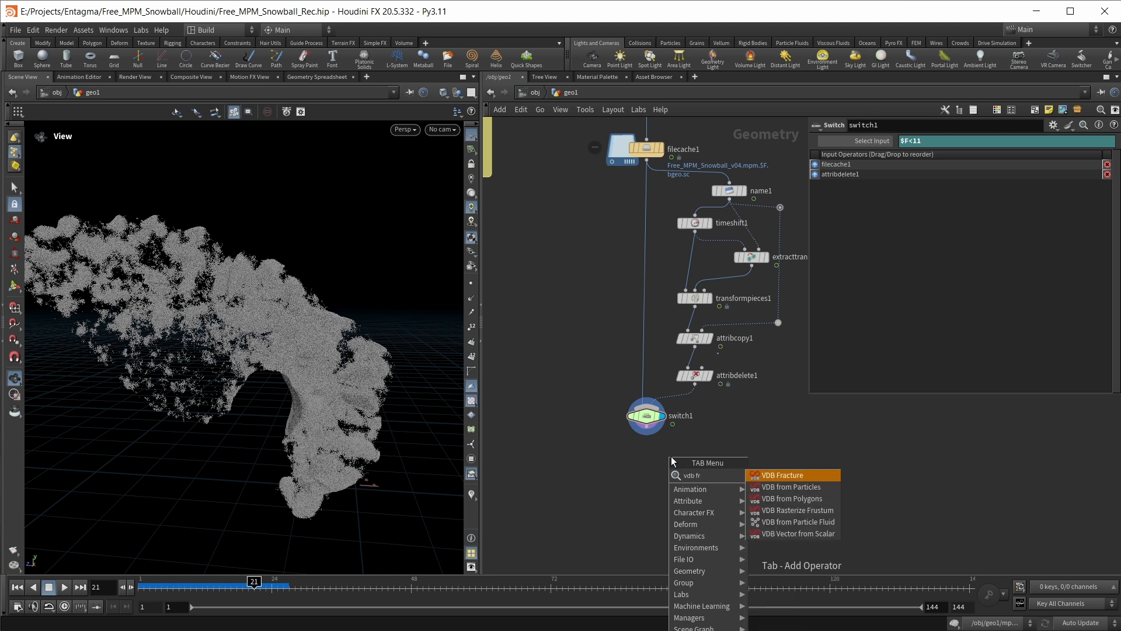
left_click(796, 486)
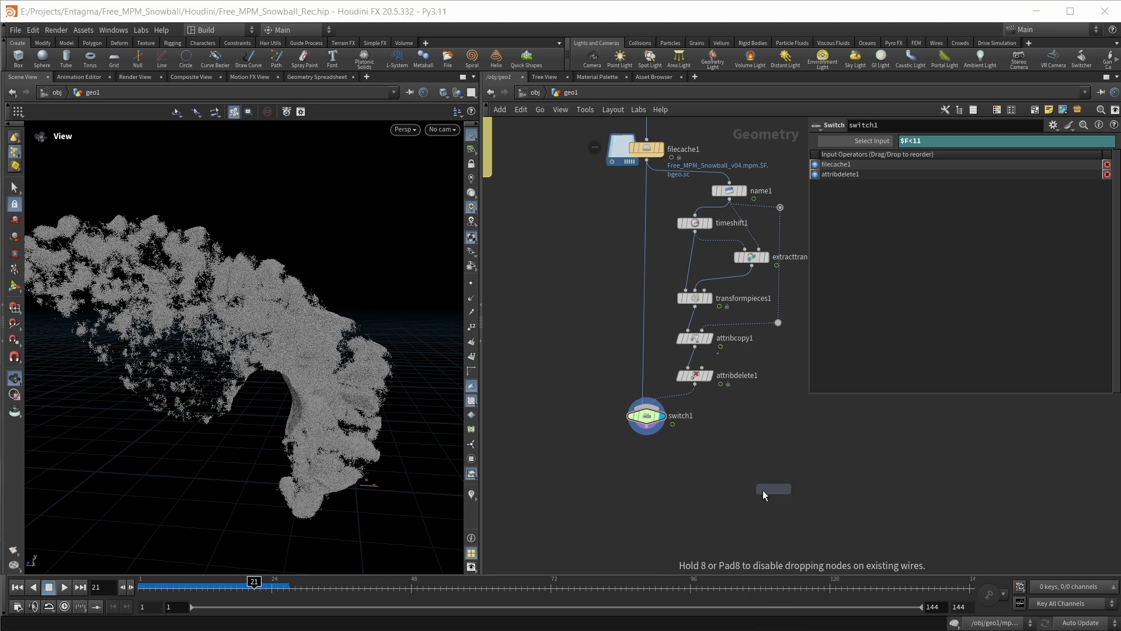
left_click(601, 474)
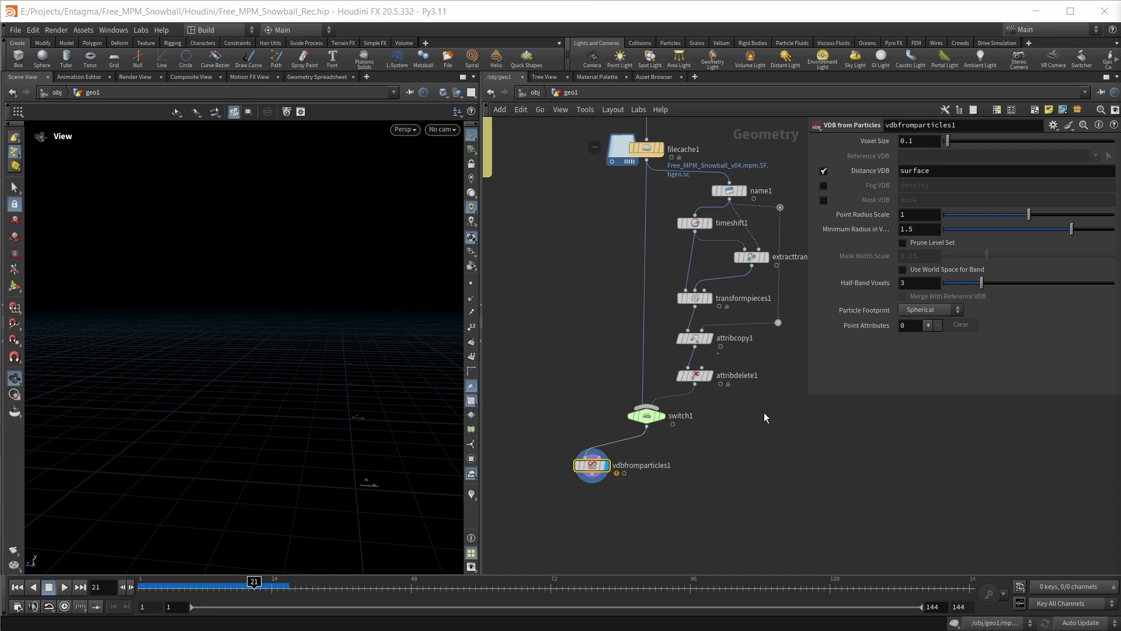
Look up filecache1's detail attributes in the Geometry Spreadsheet and set vdbfromparticles1's Voxel Size to 0.0006 / 2 / 1.51
left_click(314, 78)
left_click(122, 111)
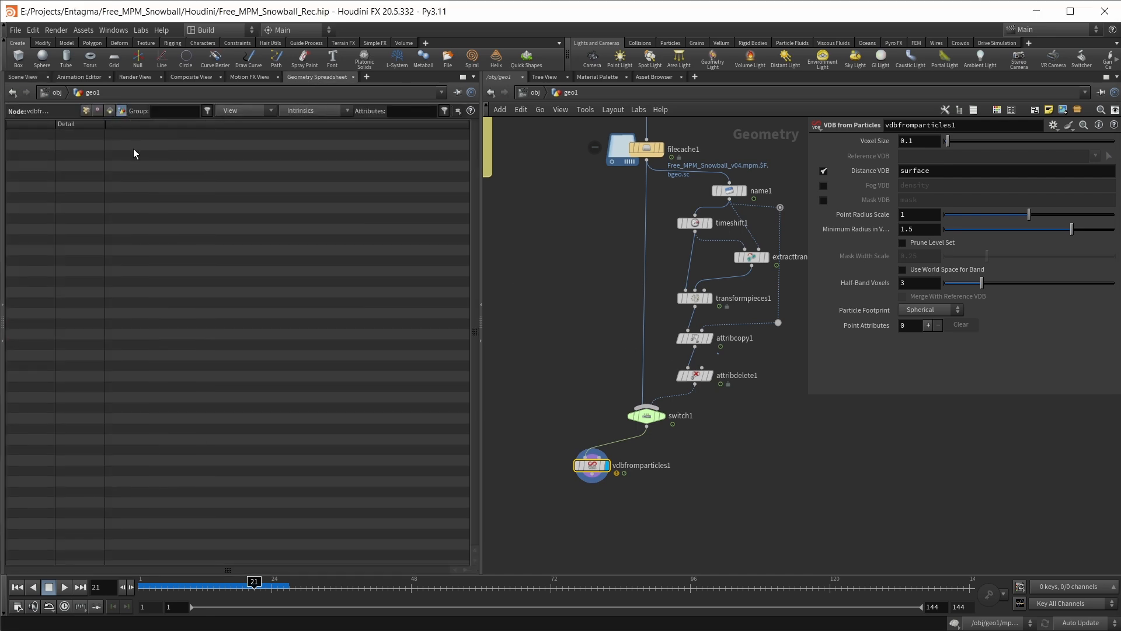
left_click(648, 149)
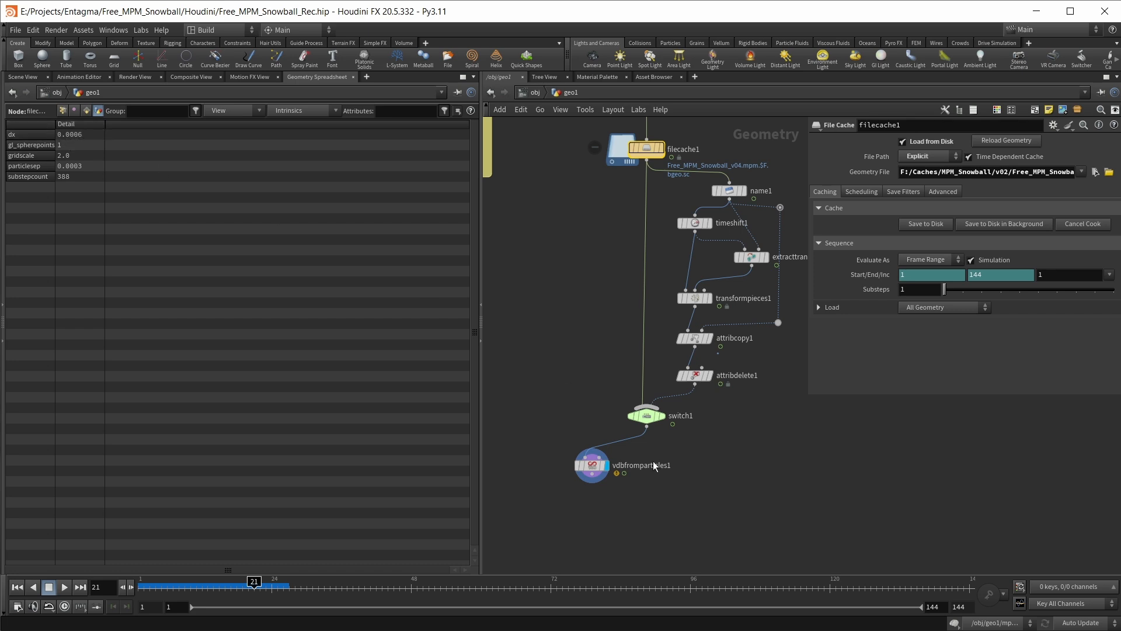
left_click(593, 467)
double_click(920, 141)
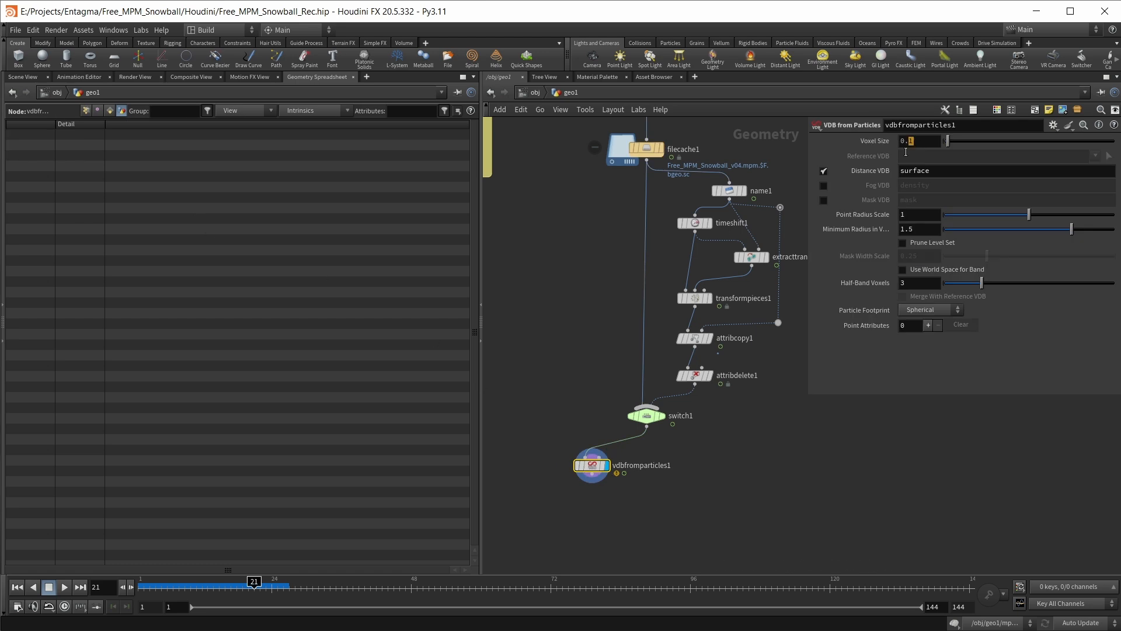
type("0006")
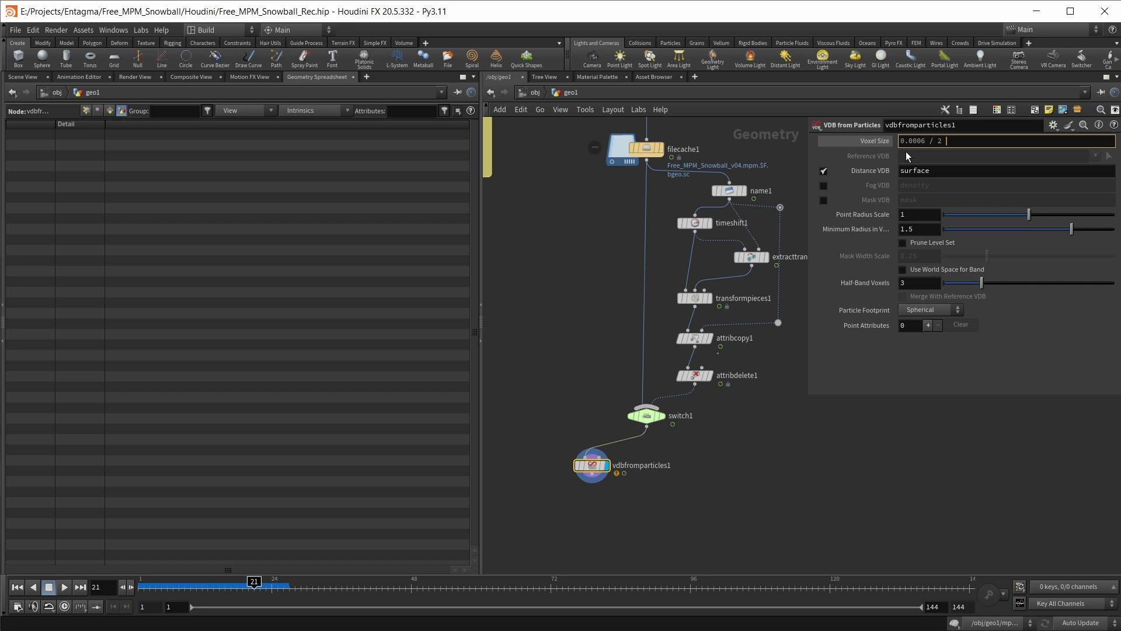
type("/ 2 / 1.51")
key("Return")
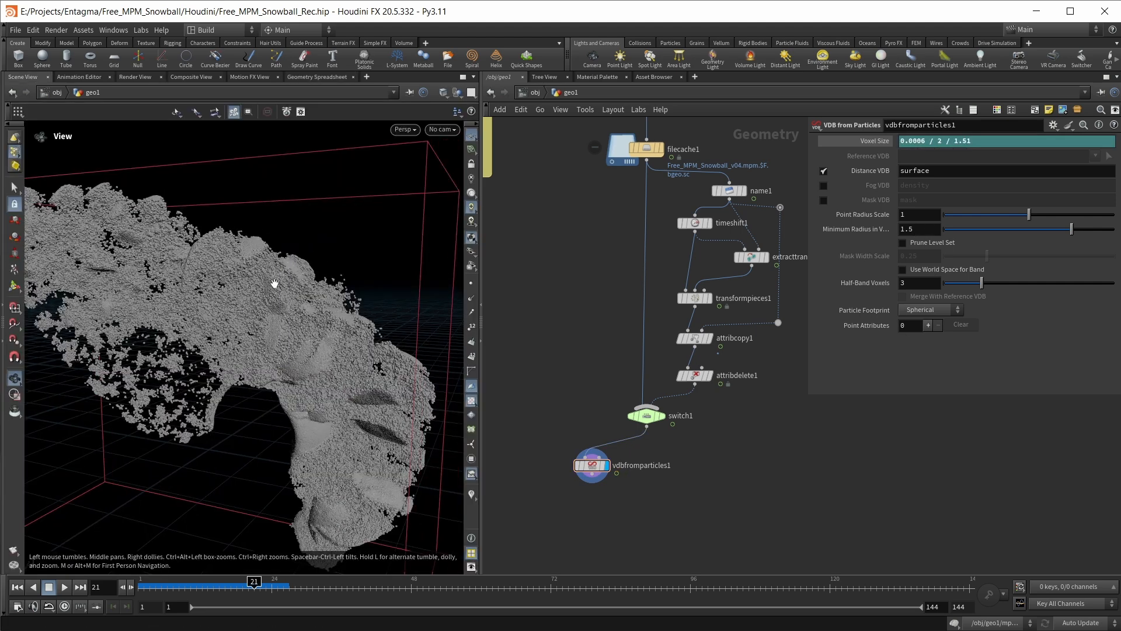
Add a VDB Smooth SDF node below vdbfromparticles1, connect it to that node's output and display it
left_click_drag(322, 345, 330, 348)
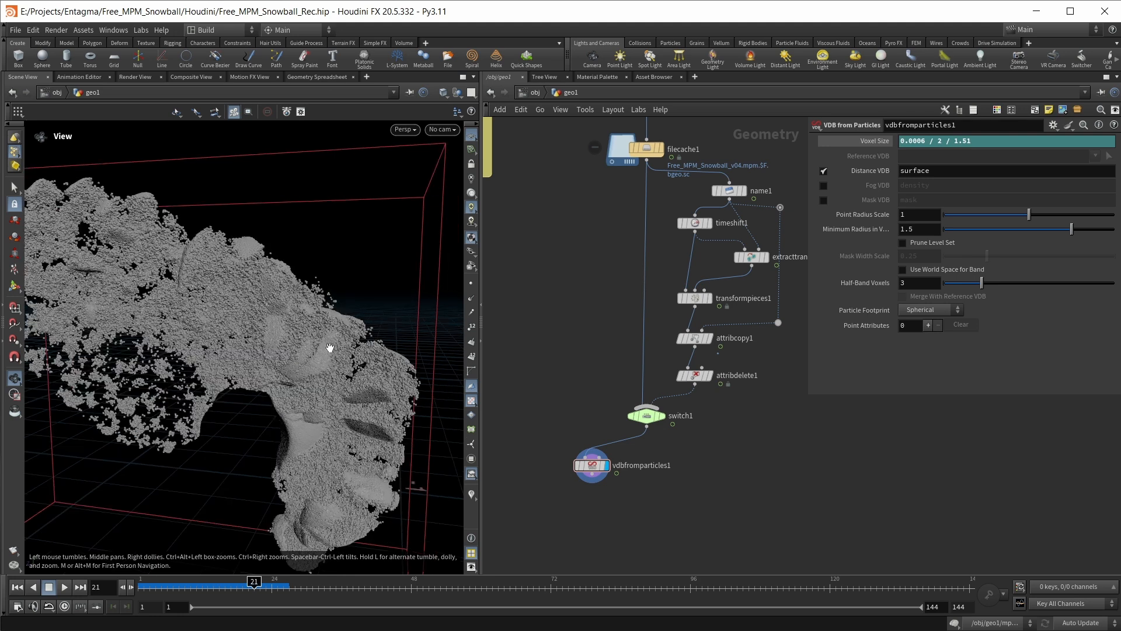
middle_click_drag(594, 504, 616, 469)
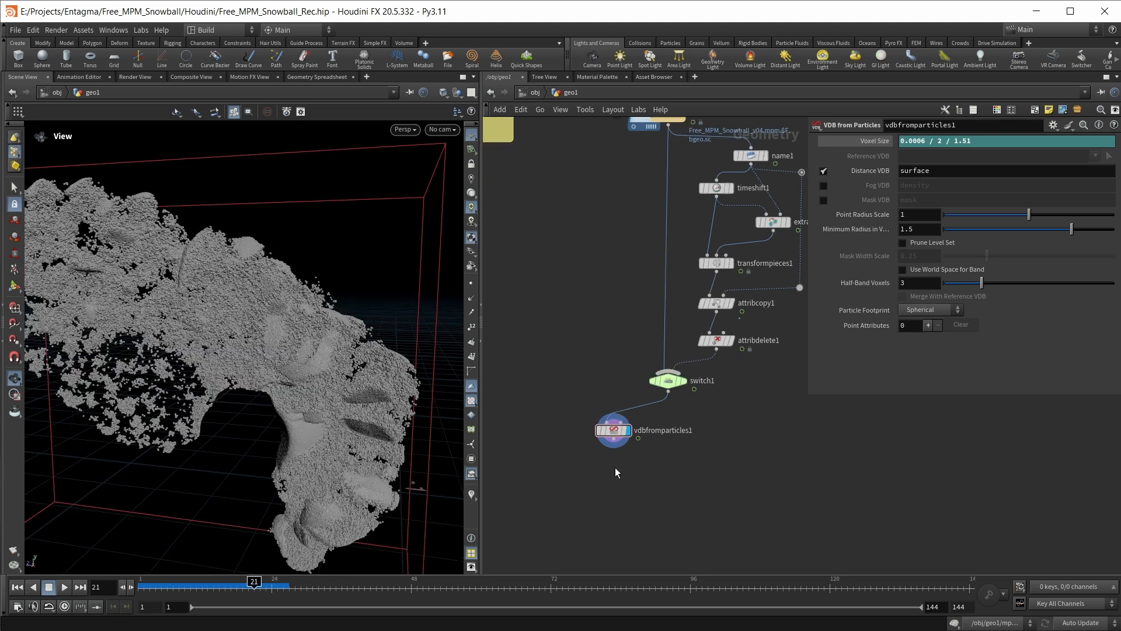
key("Tab")
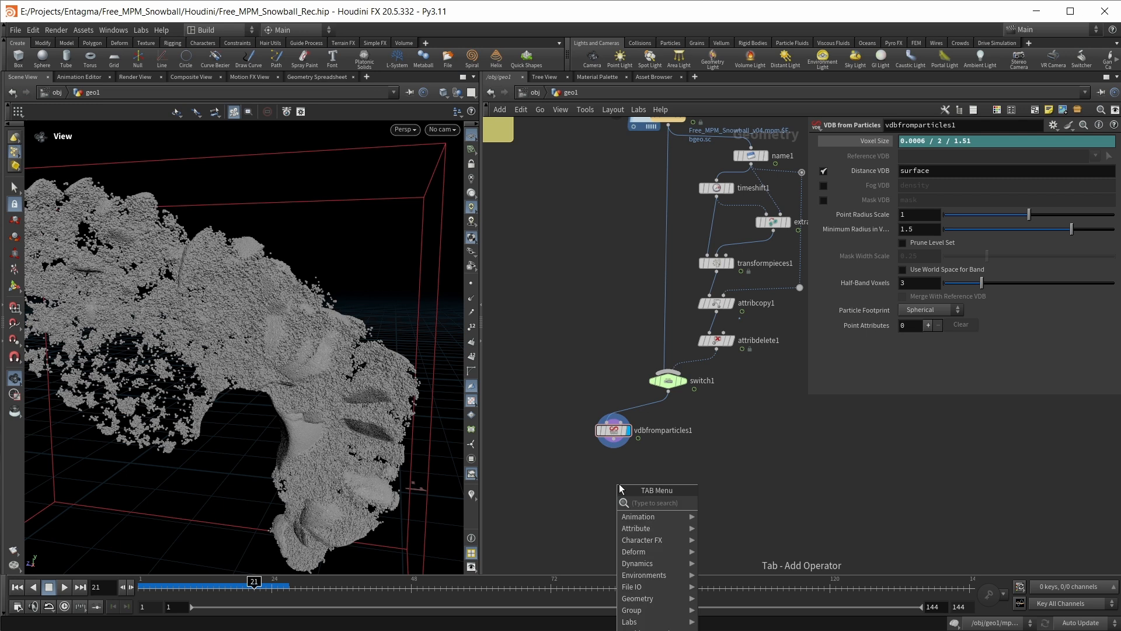
type("smooth")
key("Down")
key("Down")
key("Down")
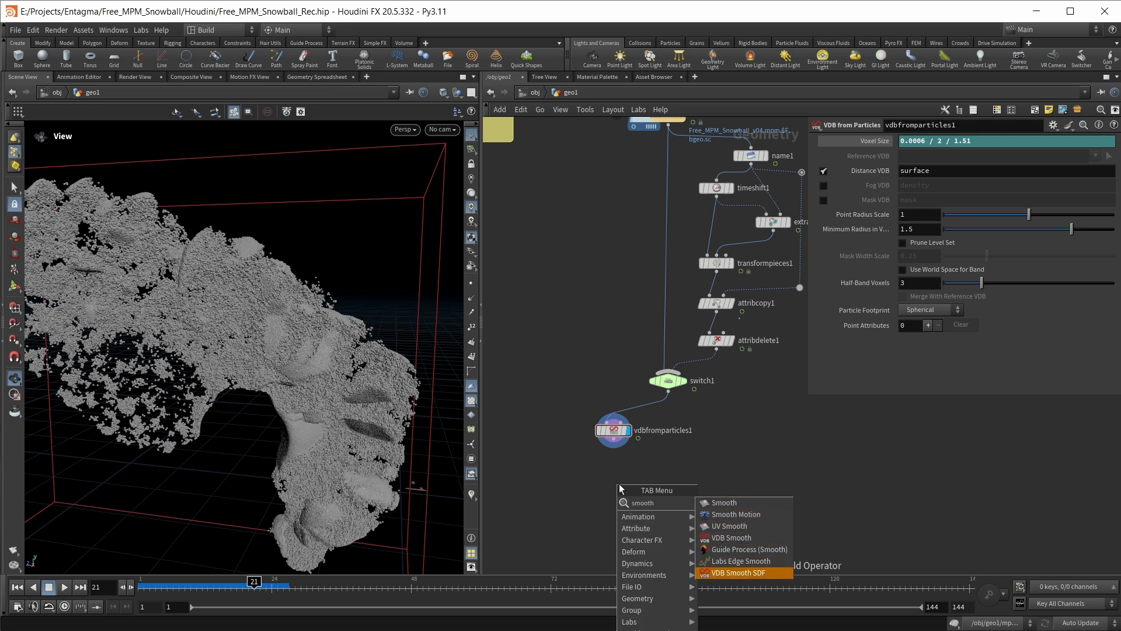
key("Return")
left_click(619, 484)
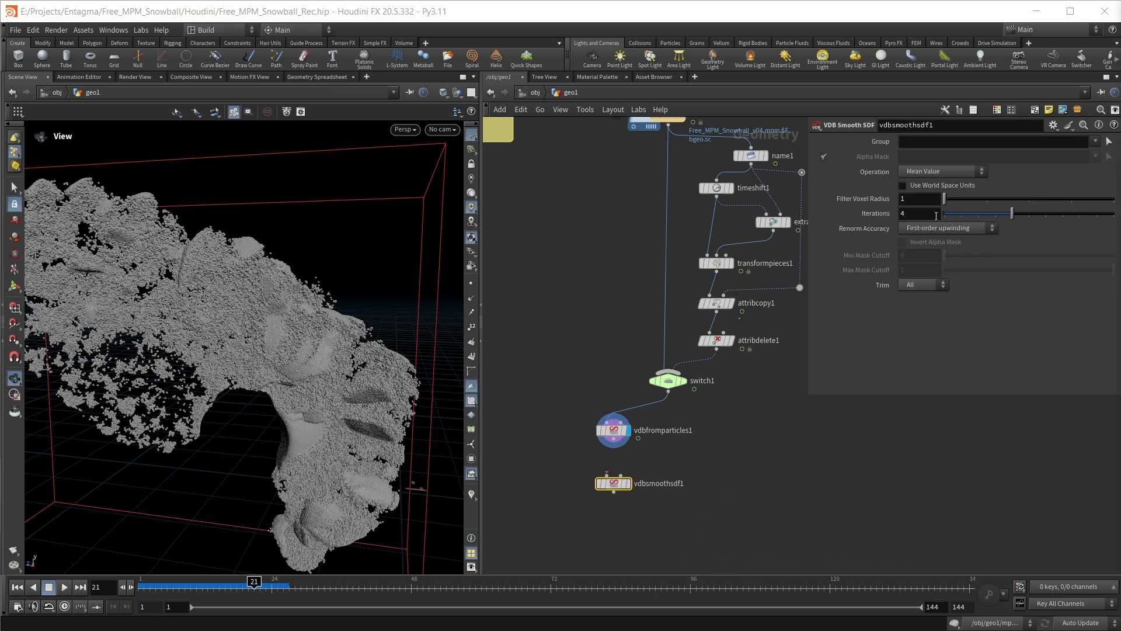
left_click_drag(613, 438, 607, 474)
left_click(632, 467)
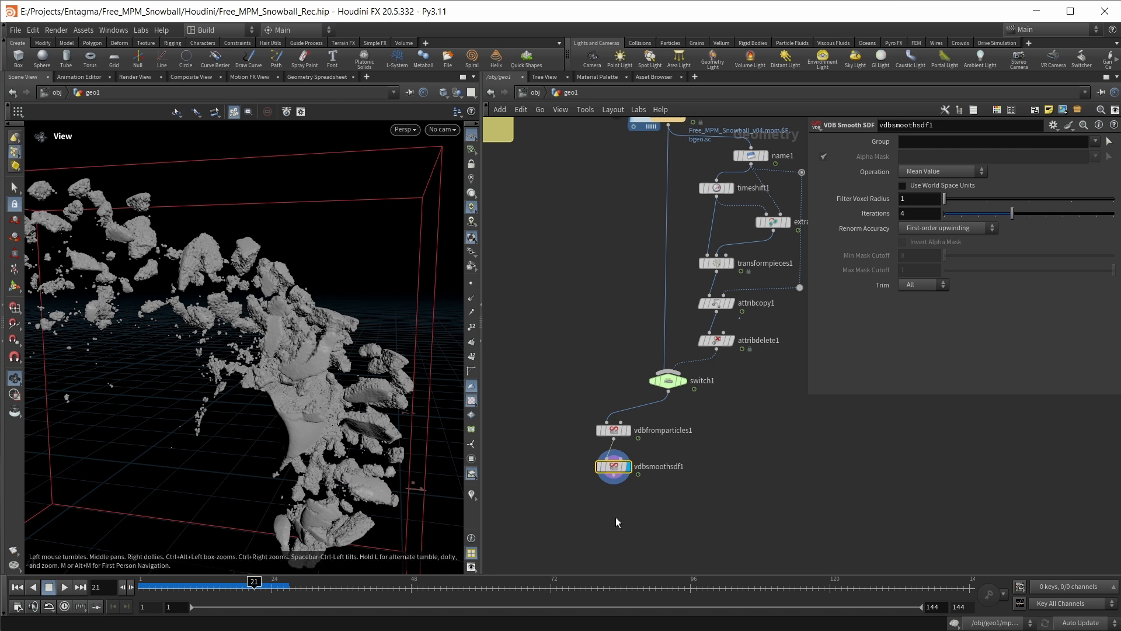
Add and display a VDB Reshape SDF node fed by vdbsmoothsdf1, with Operation set to Erode and Offset to 0.5
key("Tab")
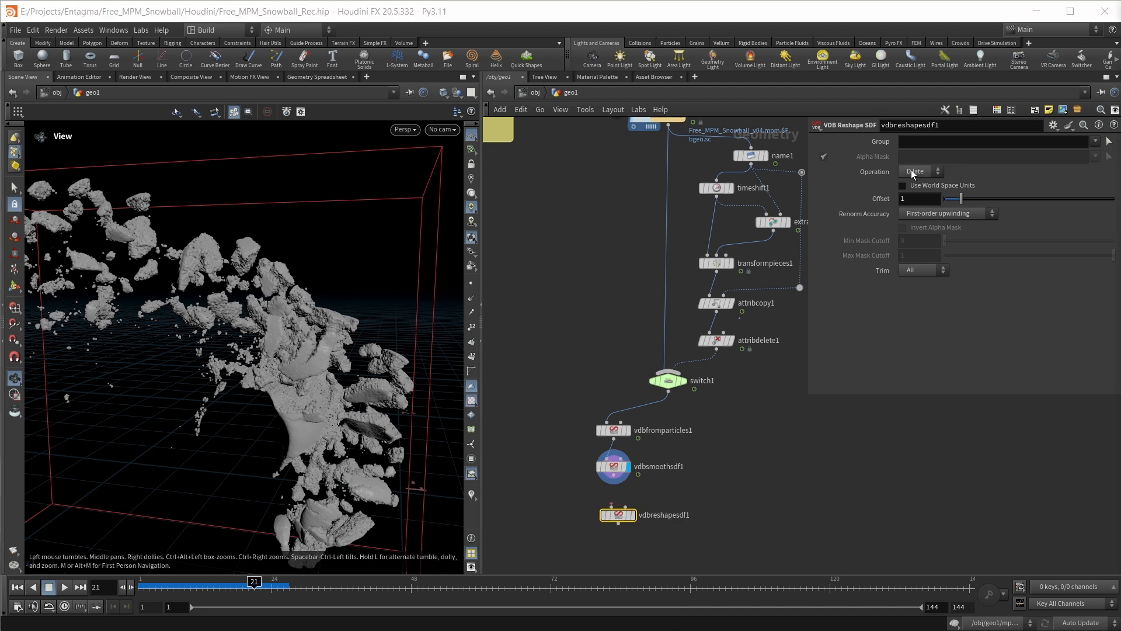
left_click(913, 171)
left_click(916, 193)
left_click(926, 198)
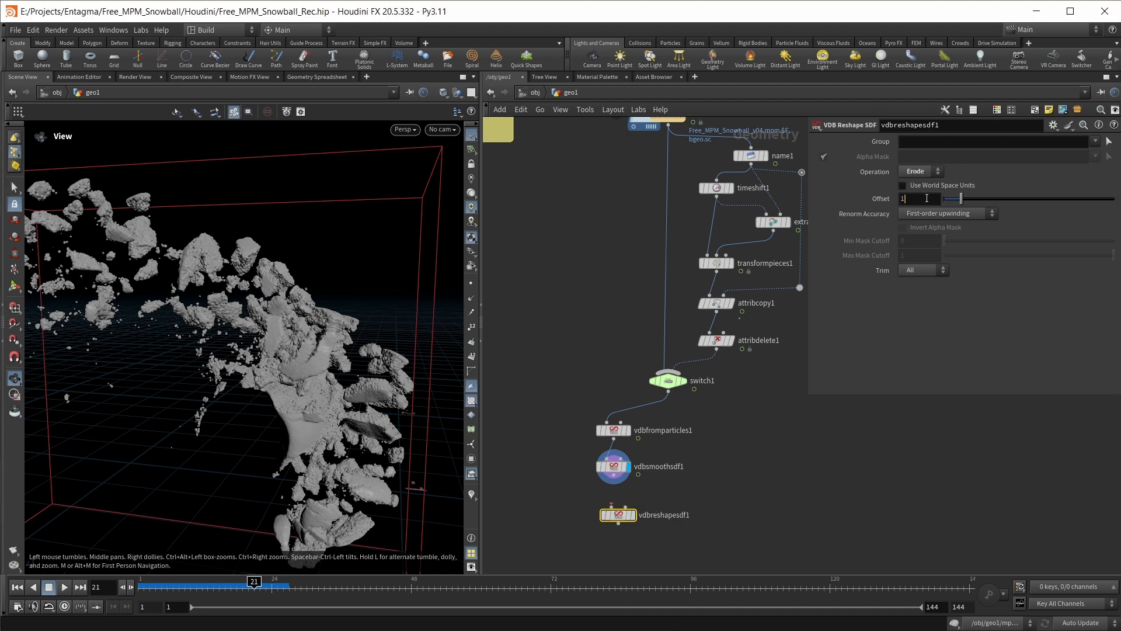
key("BackSpace")
type(".5")
key("Return")
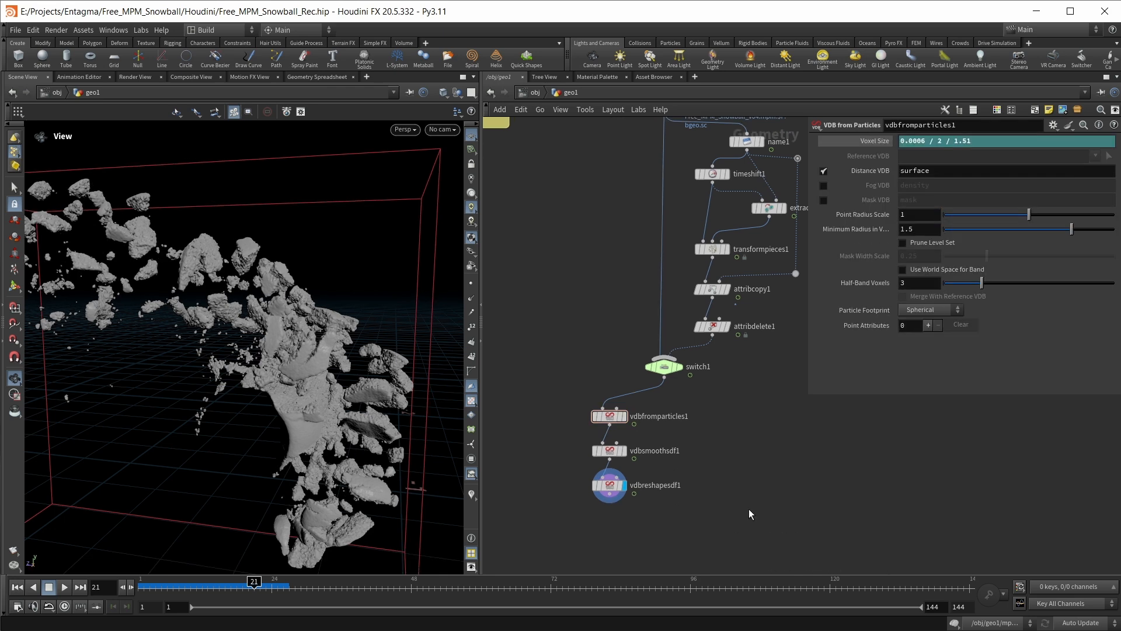
Add and display a Convert VDB node fed by vdbreshapesdf1, with Convert To set to Polygon Soup
key("Tab")
type("conver")
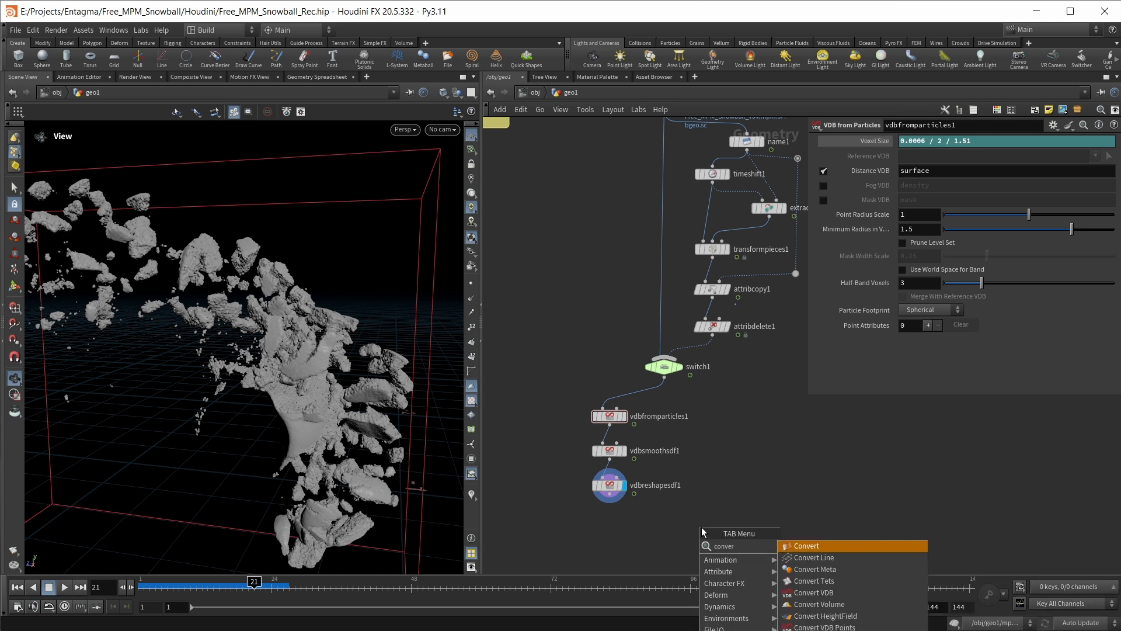
left_click(813, 592)
left_click(940, 156)
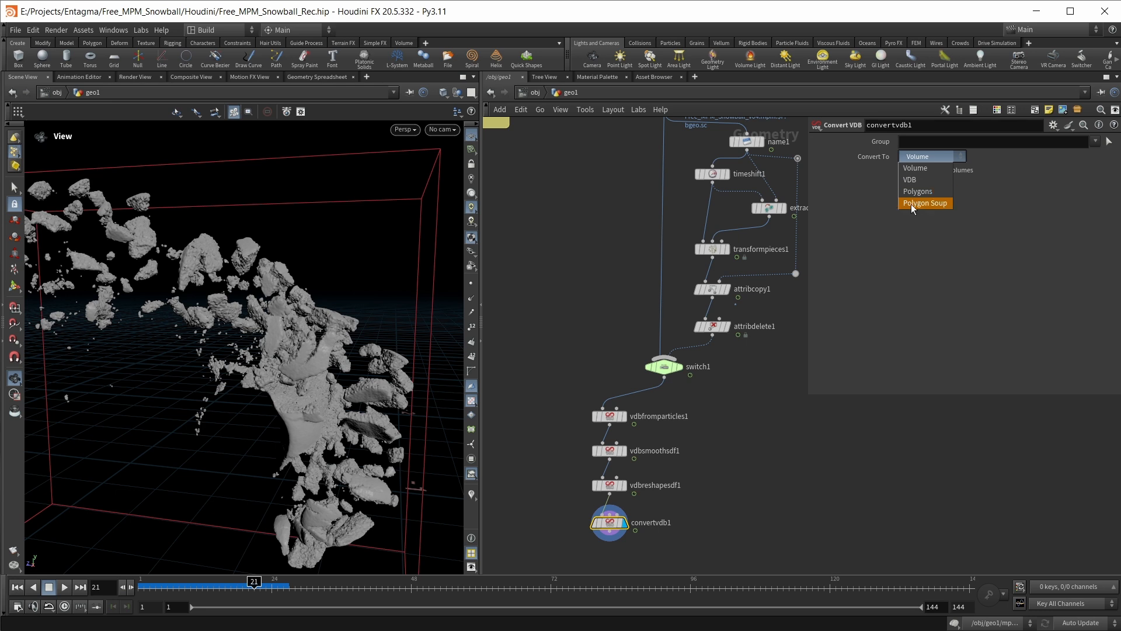
left_click(930, 203)
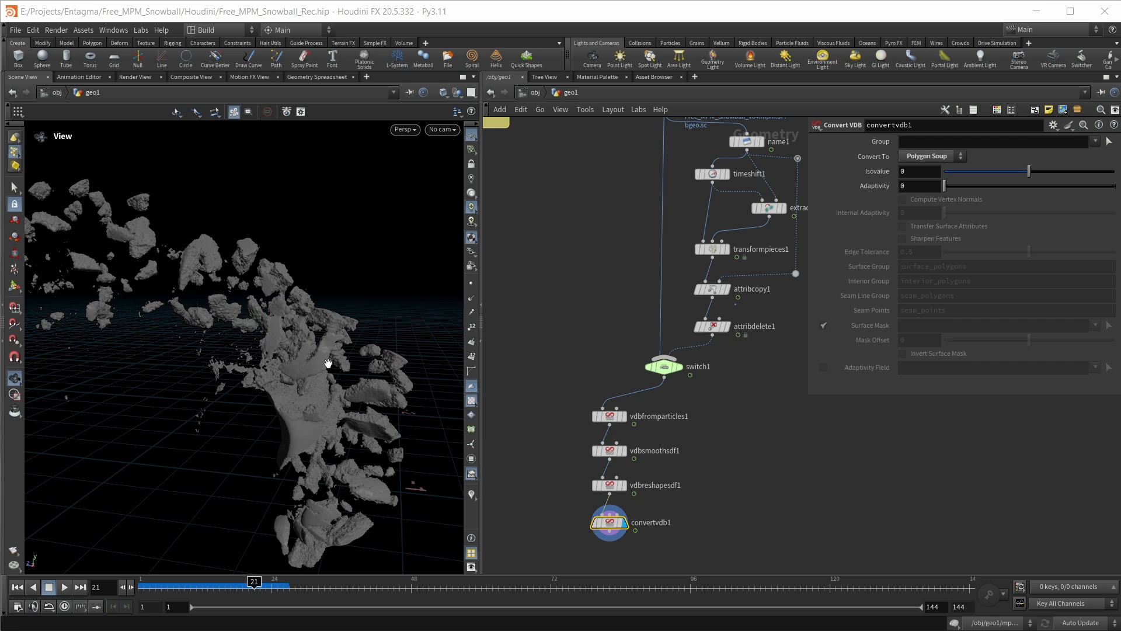
Display switch1 and look through its point attributes in the node info
middle_click_drag(808, 441, 781, 436)
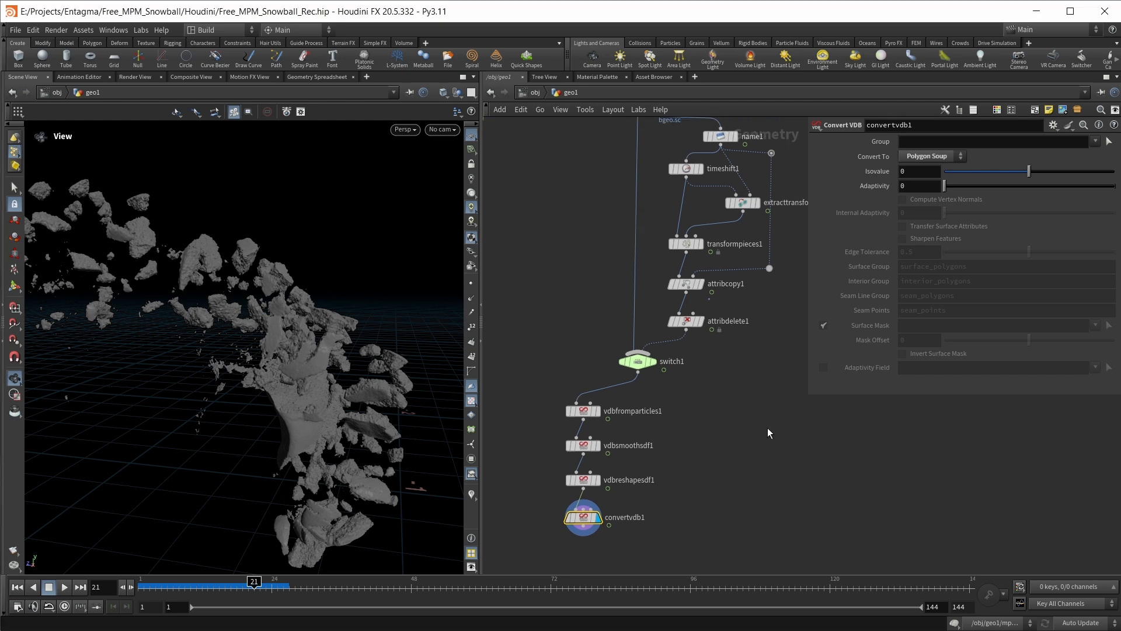
left_click(654, 362)
left_click(610, 362)
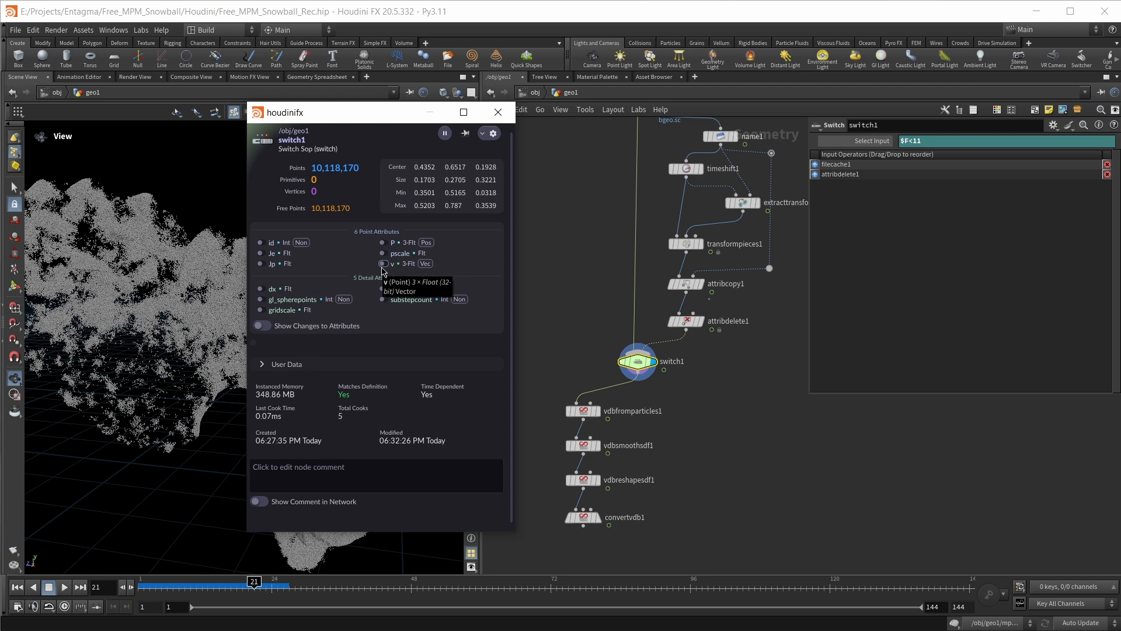
left_click(498, 112)
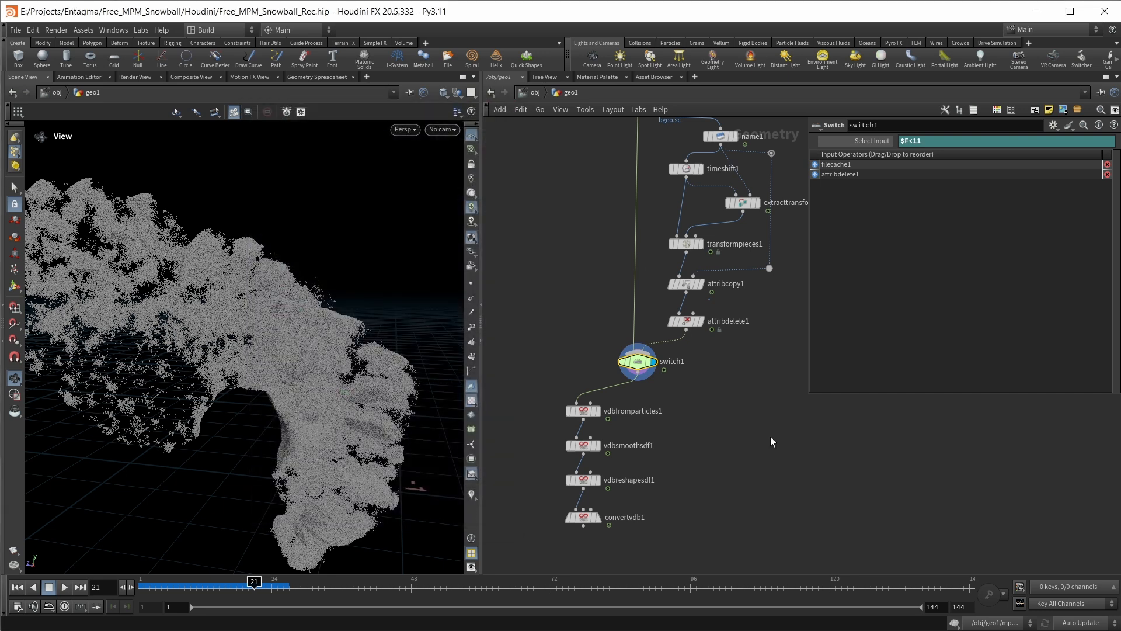
Add a point Attribute Wrangle node fed by switch1, beside the VDB branch, and display it
key("Tab")
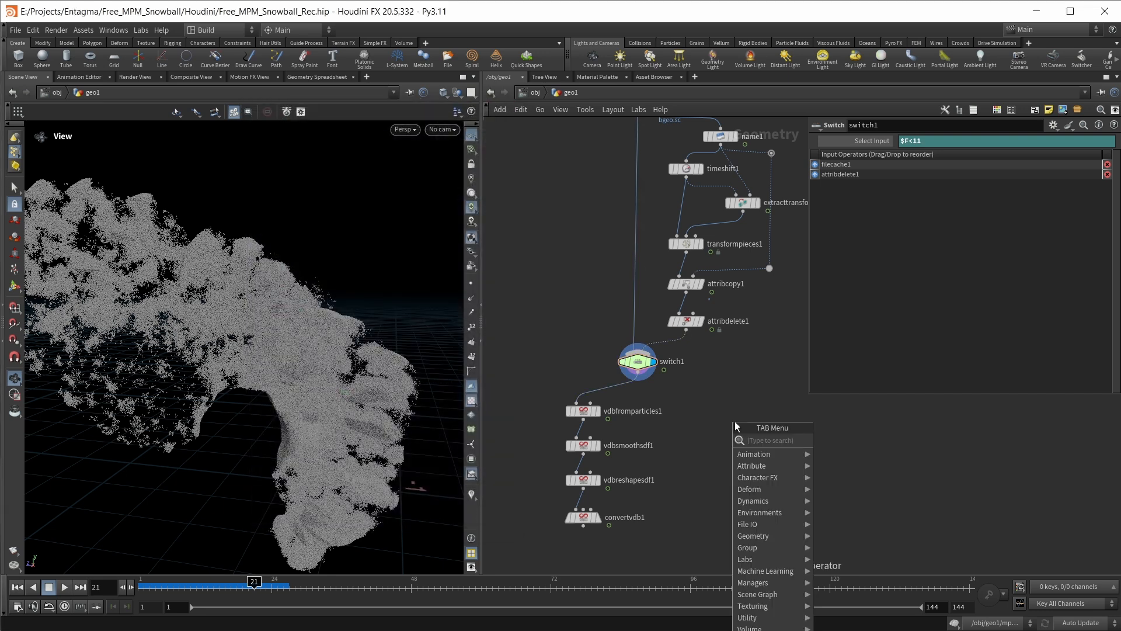
type("pointw")
key("Return")
key("Return")
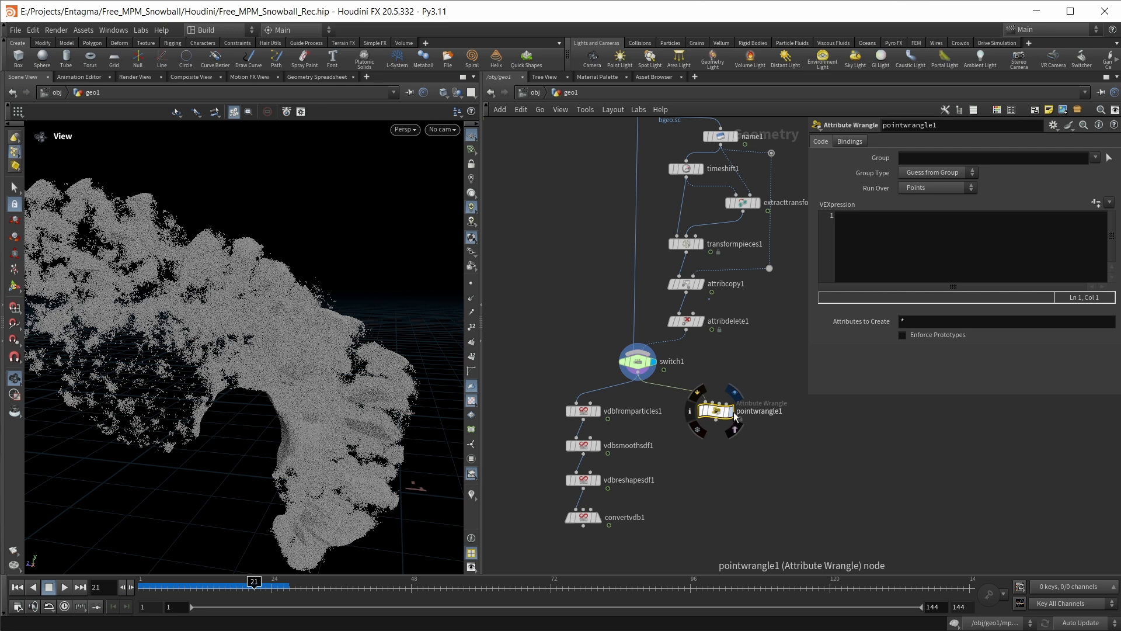
left_click(733, 411)
Scale down the velocity in pointwrangle1 with the VEXpression v@v *= 0.1;
left_click(868, 241)
type("v")
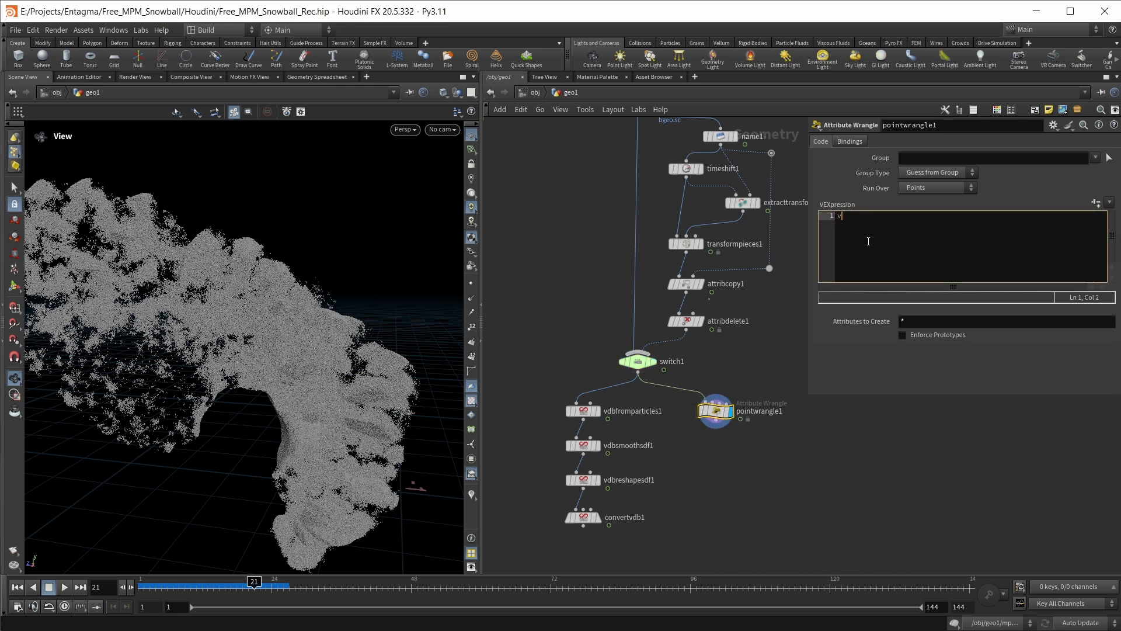
type("@v")
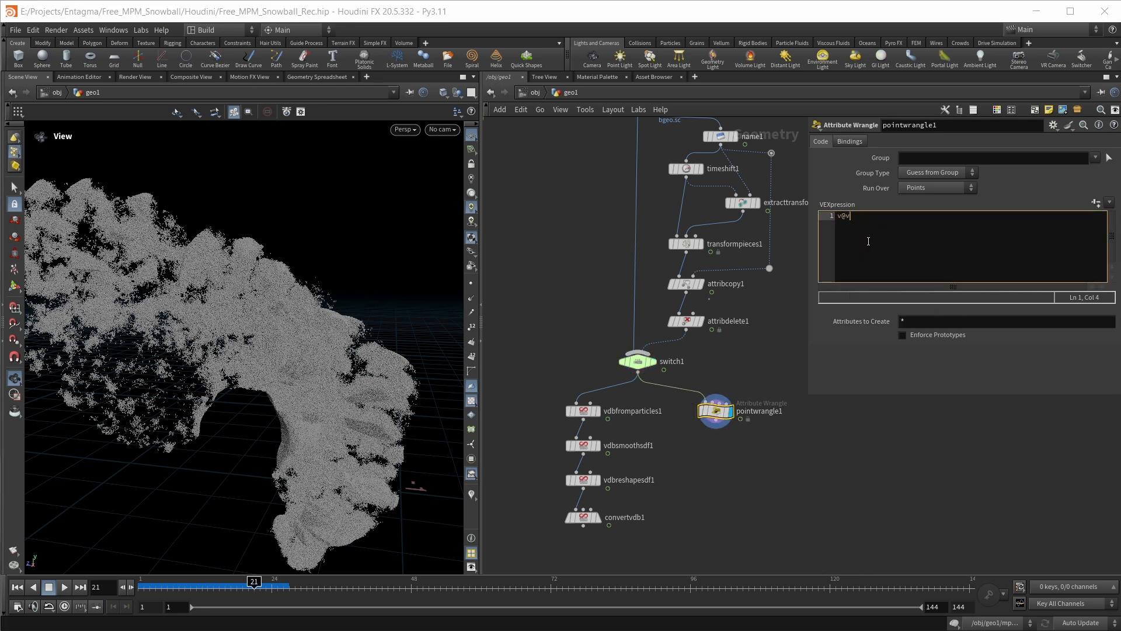
type(" *= 0.1;")
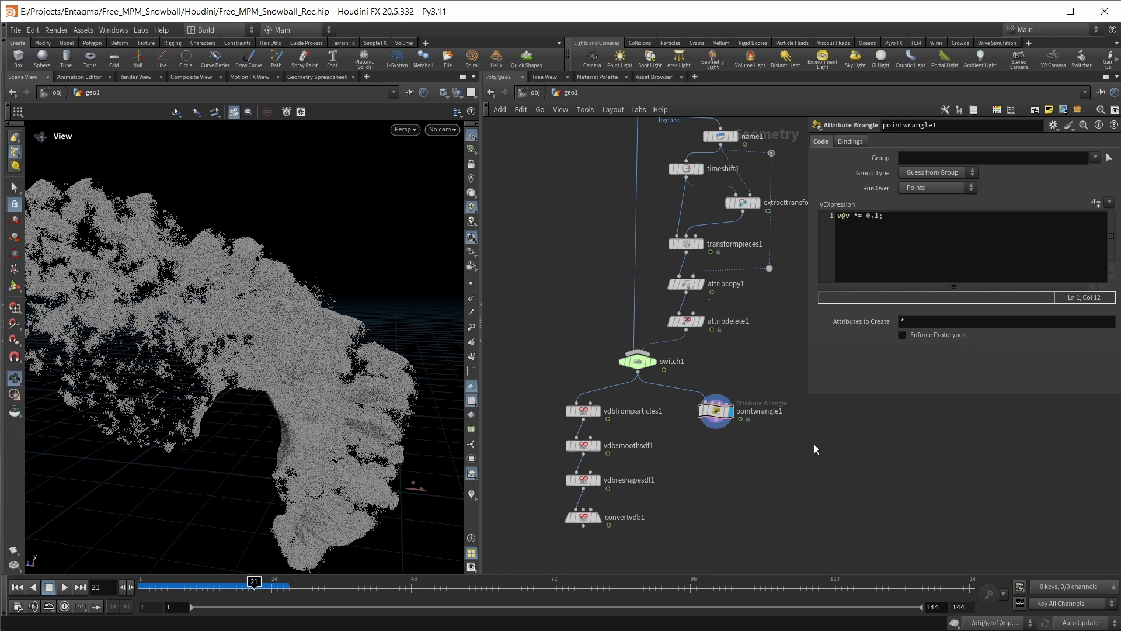
Add and display a Time Shift node fed by pointwrangle1 and delete its Frame channel so it holds frame 1
middle_click_drag(794, 457, 777, 452)
key("Tab")
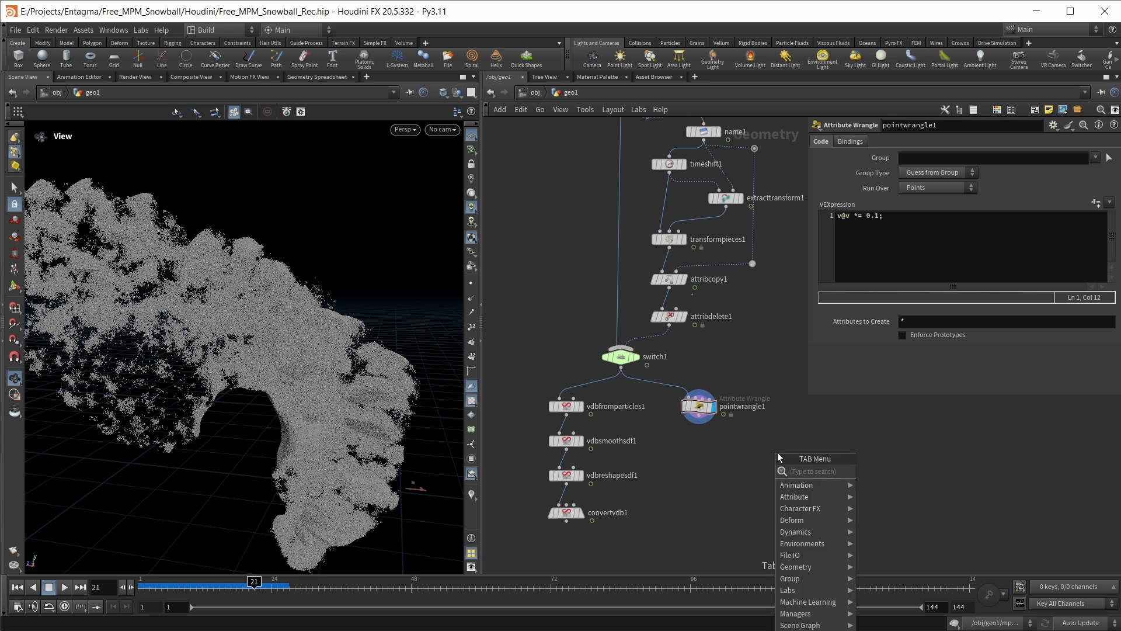
type("time")
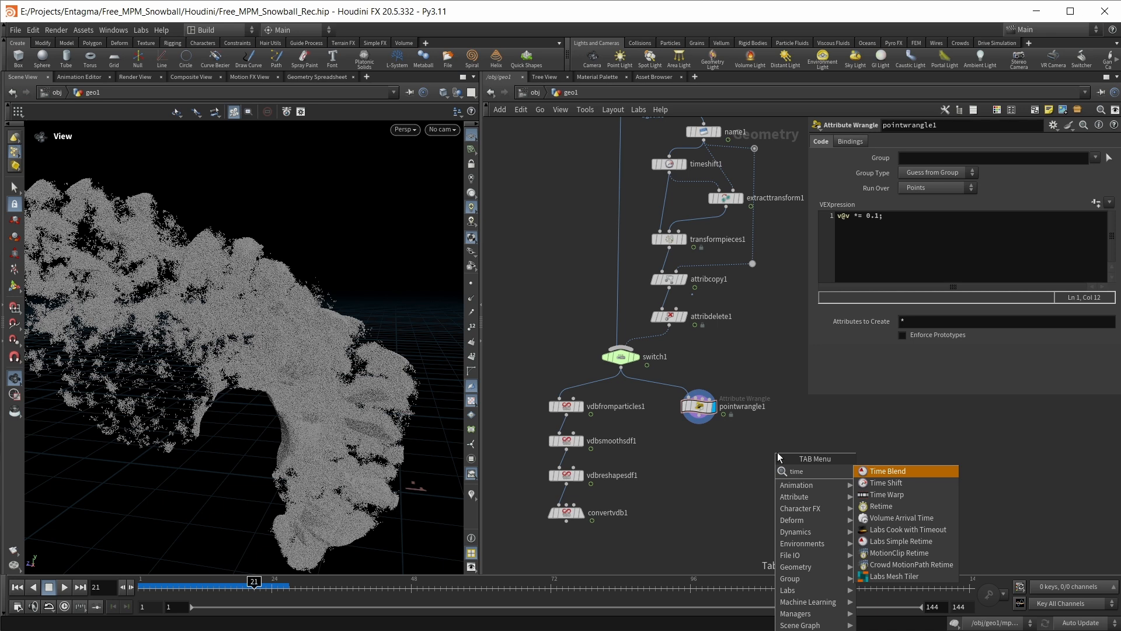
key("Down")
key("Return")
left_click(777, 452)
left_click_drag(699, 415, 754, 441)
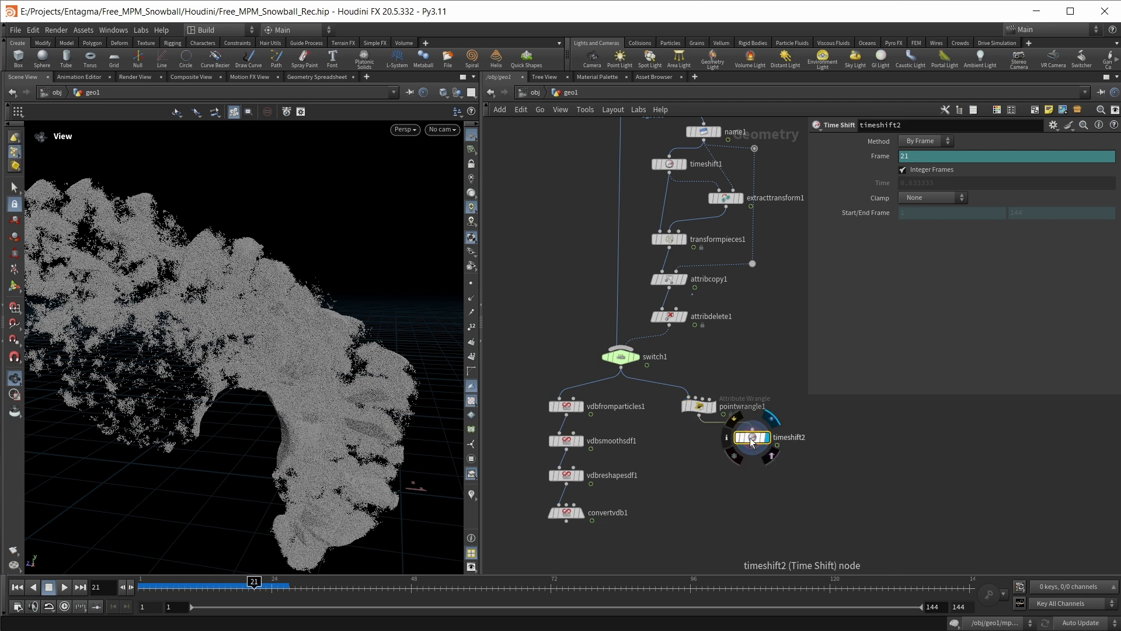
right_click(872, 155)
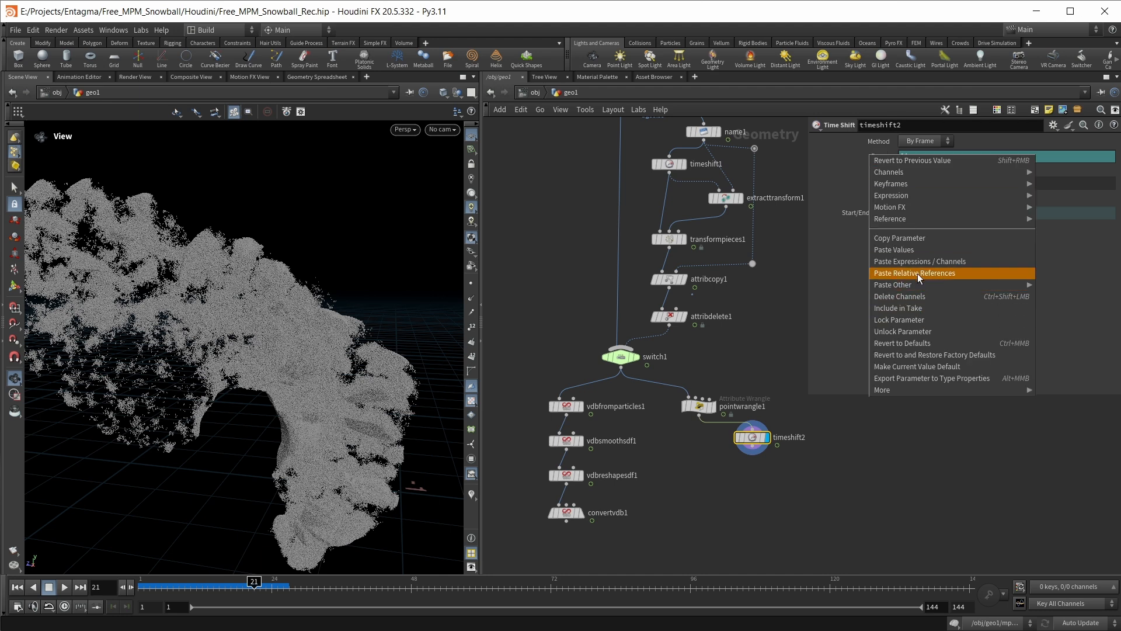
left_click(920, 296)
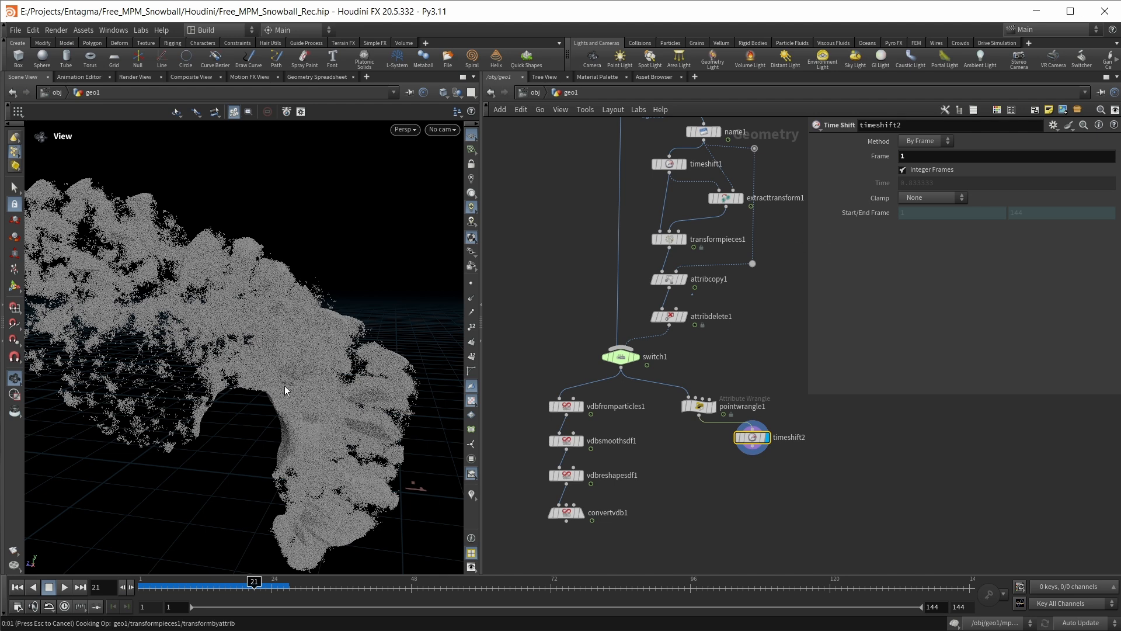
Add a UV Texture node below timeshift2, connect it to that node's output and display it
middle_click_drag(785, 483, 772, 455)
key("Tab")
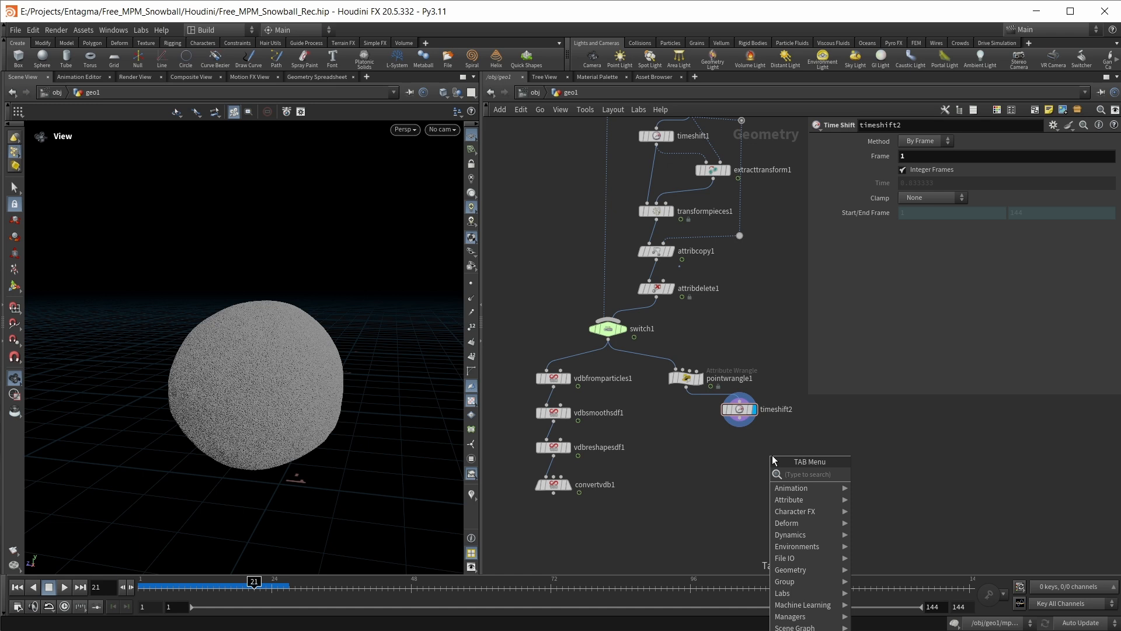
type("textur")
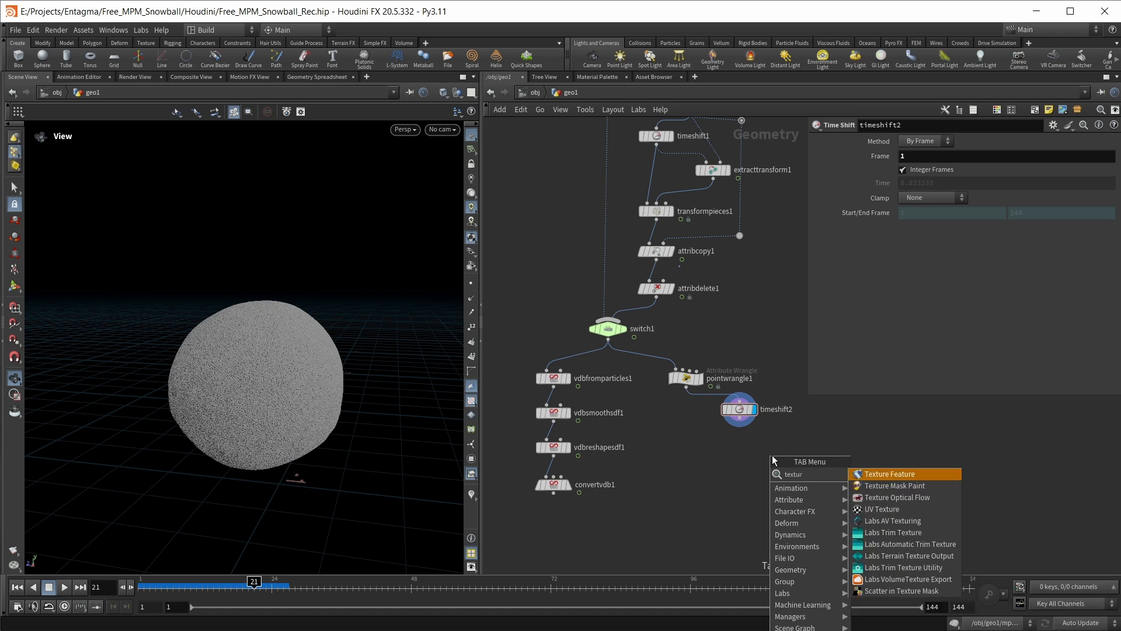
key("Down")
key("Down")
key("Down")
key("Return")
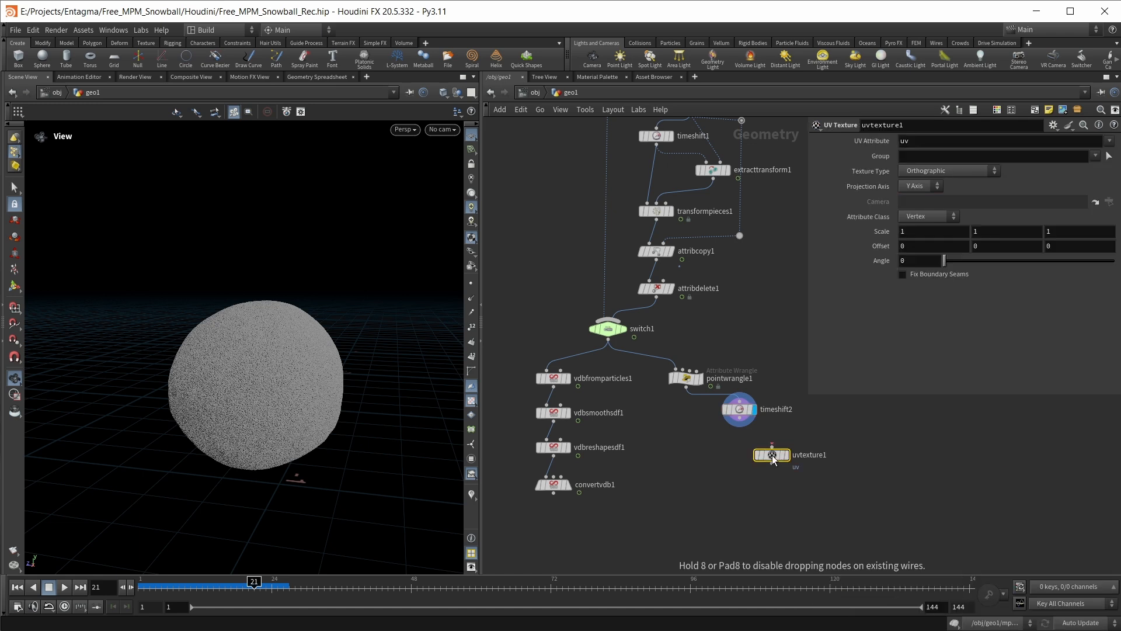
left_click(739, 442)
Set uvtexture1's Texture Type to Polar and its Attribute Class to Point
left_click(932, 172)
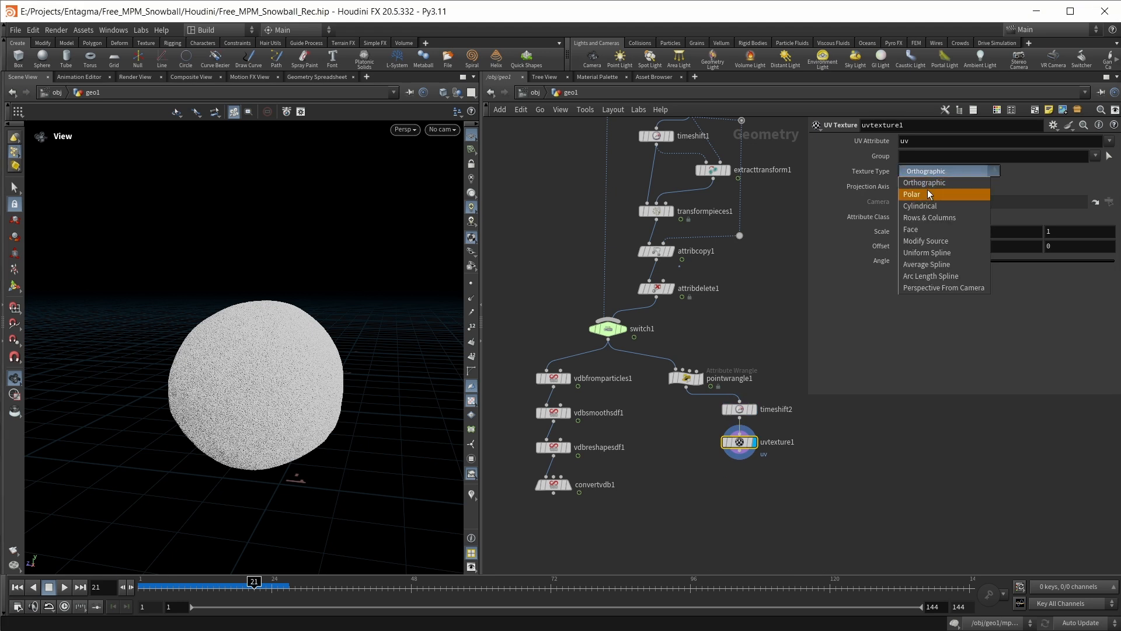
left_click(929, 194)
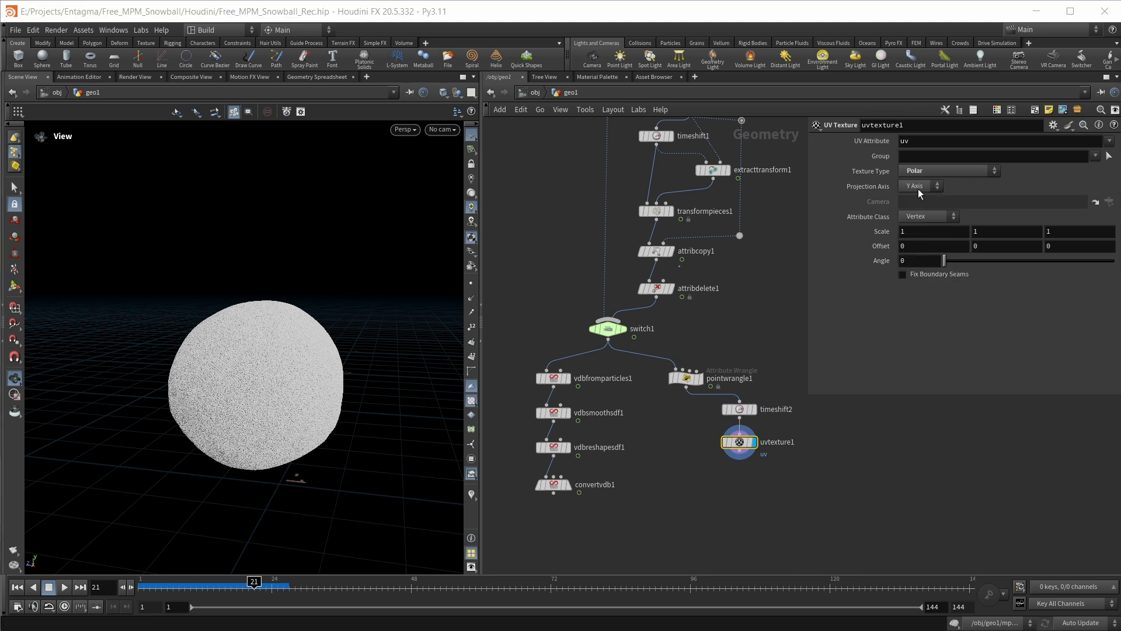
left_click(927, 216)
left_click(915, 222)
Add and display an Attribute from Map node fed by uvtexture1 to preview the UVs on the snowball
key("Tab")
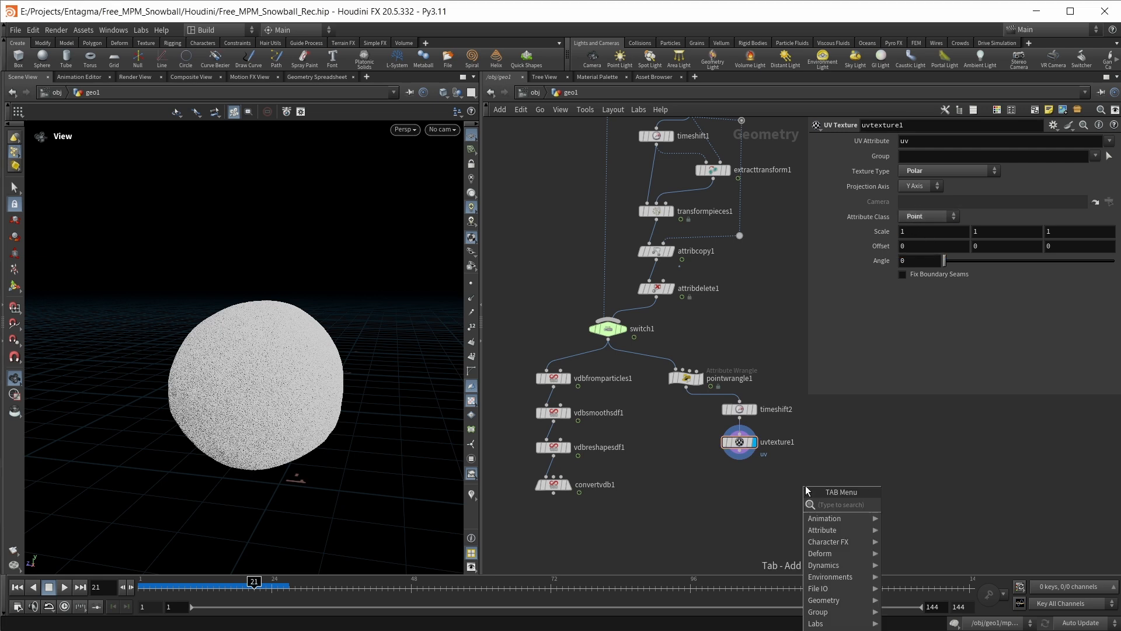
type("attrib fr")
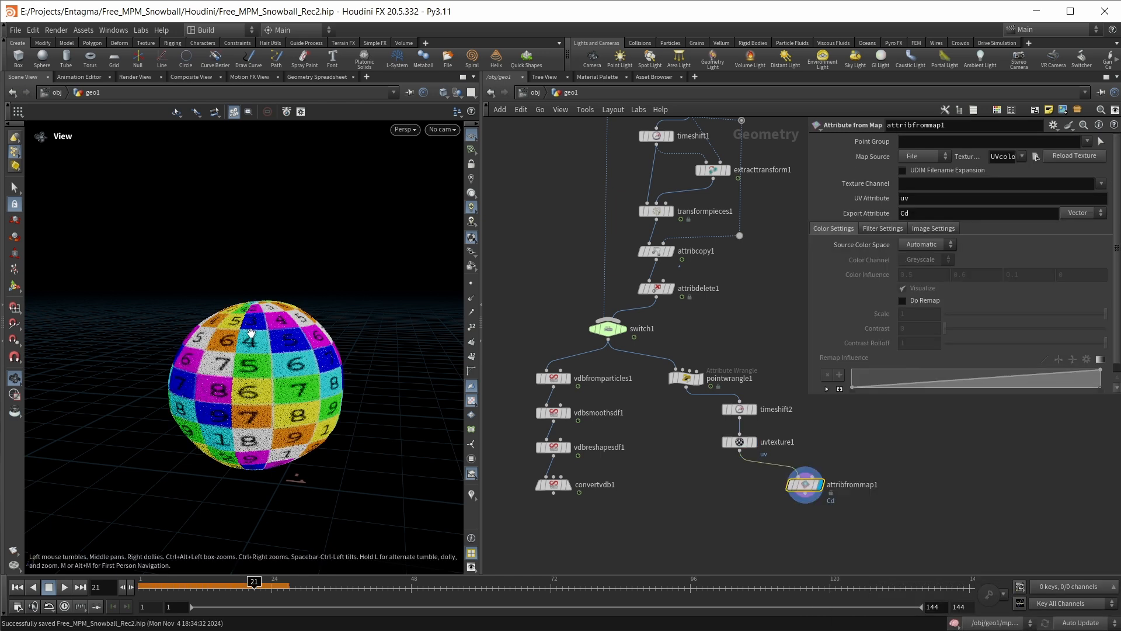
left_click_drag(237, 345, 258, 304)
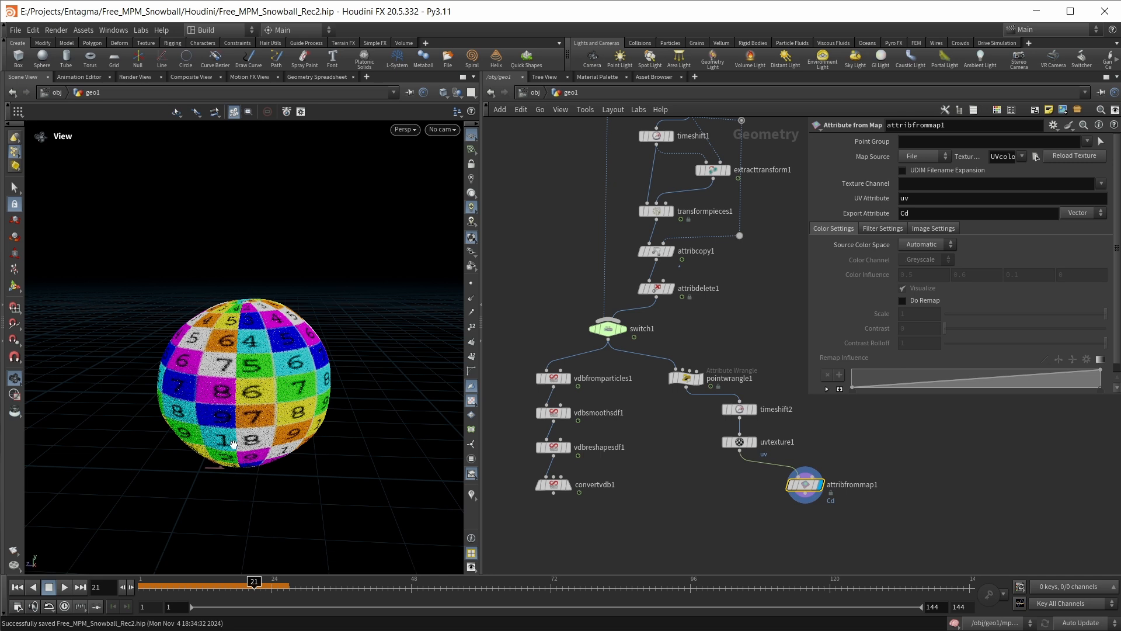
Insert a Transform node between timeshift2 and uvtexture1 with Y rotation 180, and check the UV preview on the snowball
left_click_drag(805, 484, 834, 498)
left_click_drag(760, 441, 760, 464)
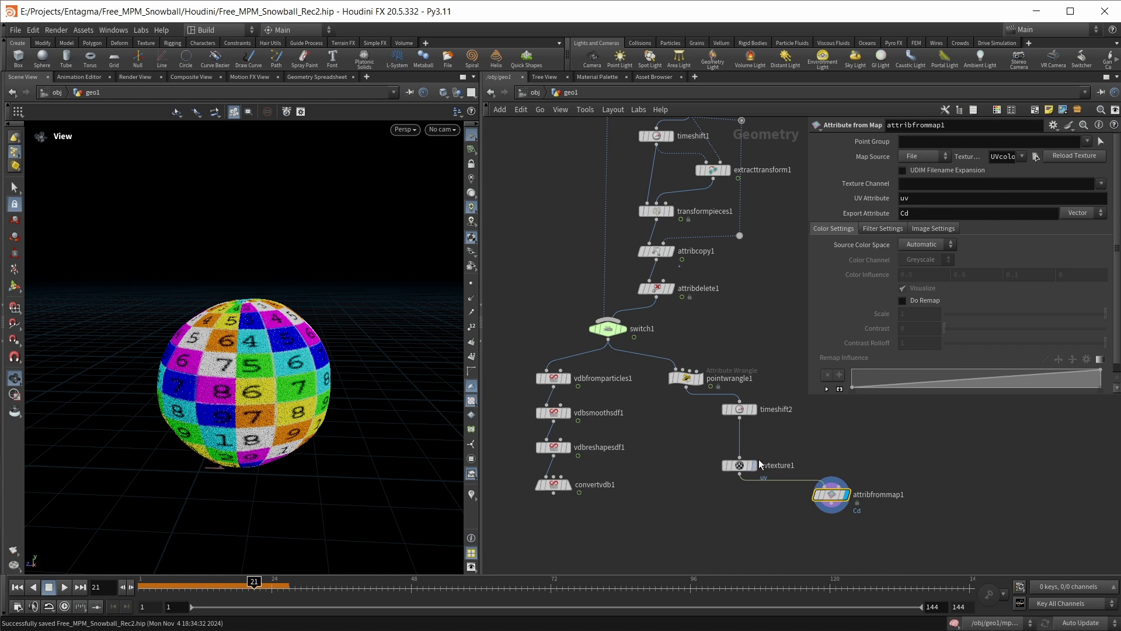
key("Tab")
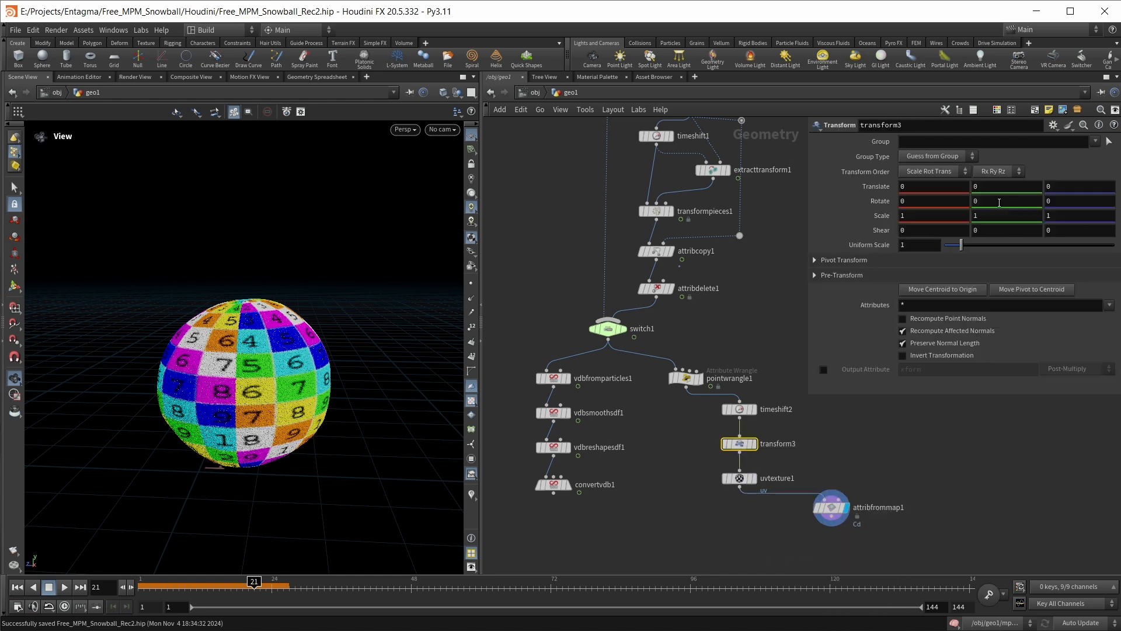
left_click_drag(981, 202, 931, 205)
type("180")
key("Return")
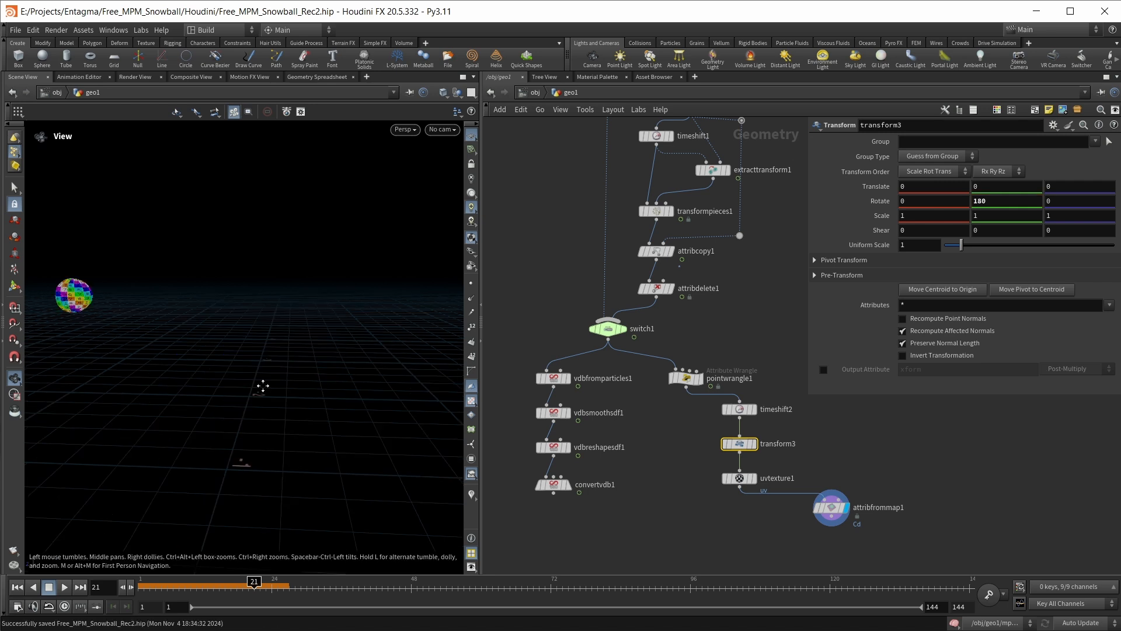
middle_click_drag(262, 385, 415, 386)
scroll(119, 310, "up", 10)
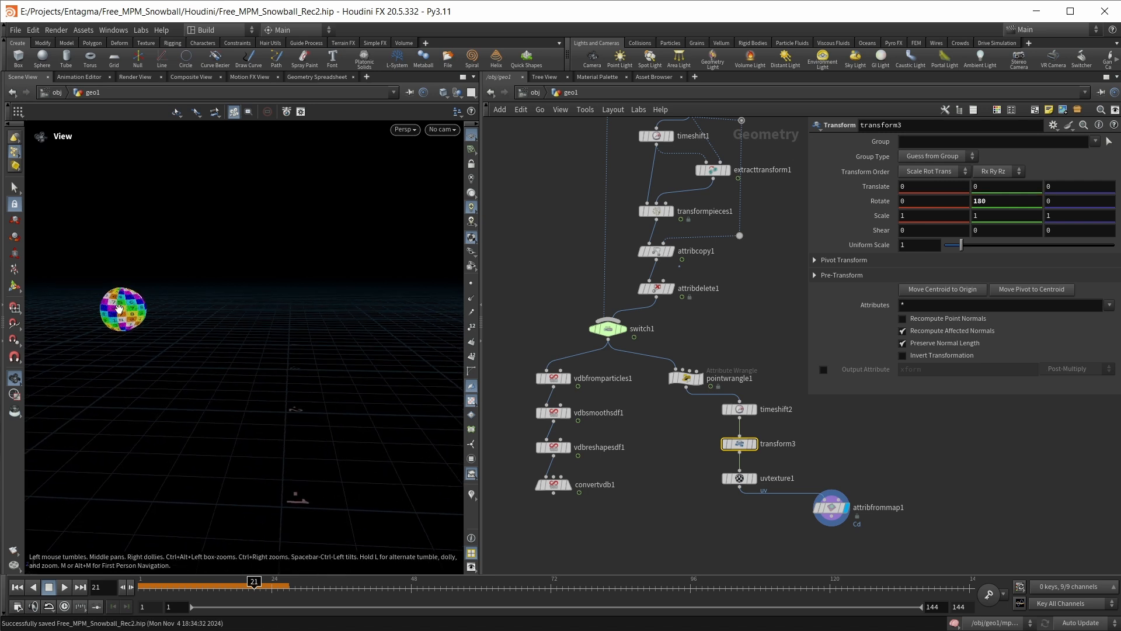
left_click_drag(157, 322, 253, 347)
scroll(253, 347, "down", 10)
scroll(205, 401, "up", 5)
left_click_drag(205, 401, 198, 347)
Add and display an Attribute Copy node with pointwrangle1 as first input and uvtexture1 as second
middle_click_drag(780, 533, 804, 486)
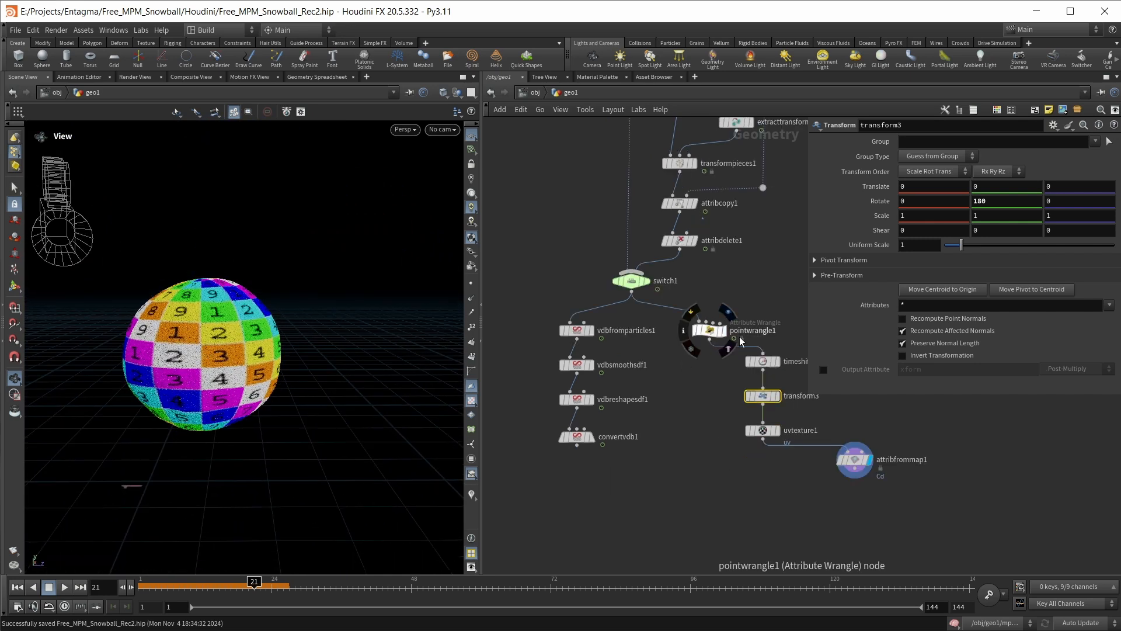
key("Tab")
type("attribcopy")
key("Return")
left_click(715, 482)
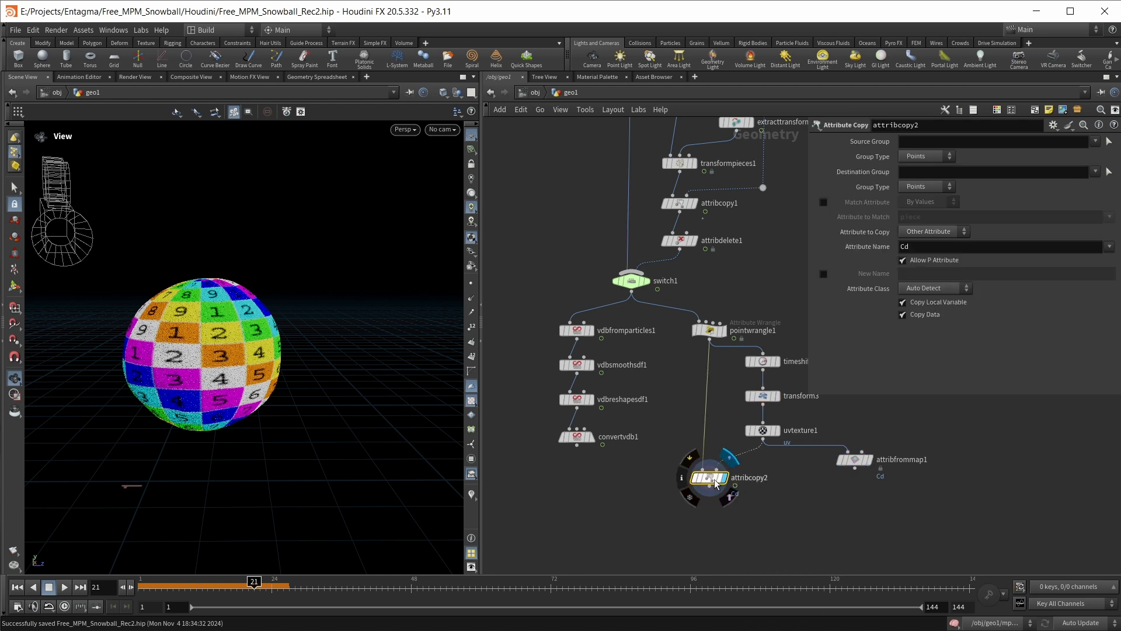
left_click(725, 478)
Make attribcopy2 match By Values on the id attribute and copy the uv attribute
left_click(823, 202)
left_click(920, 202)
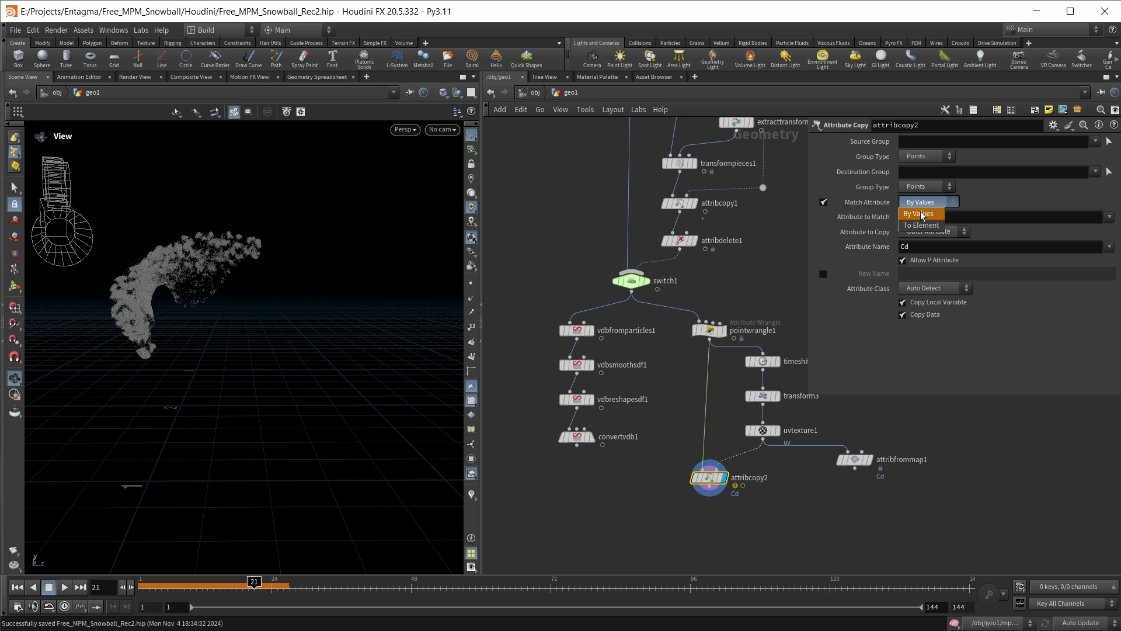
left_click(921, 214)
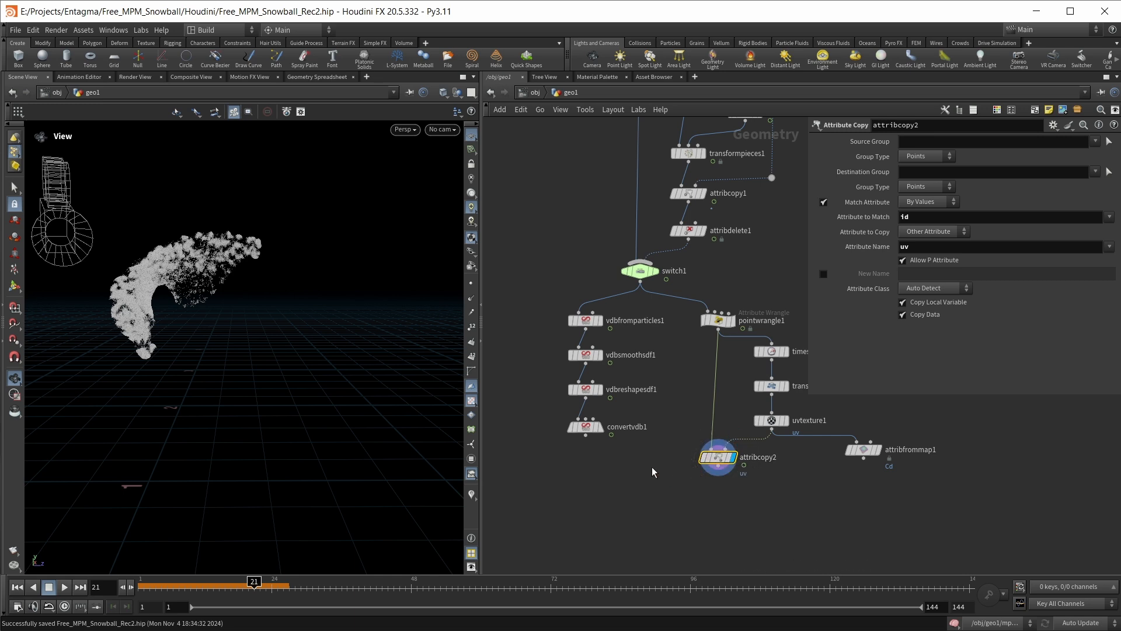
Add and display an Attribute Transfer node below convertvdb1, with convertvdb1 as first input and attribcopy2 as second
key("Tab")
type("attrib")
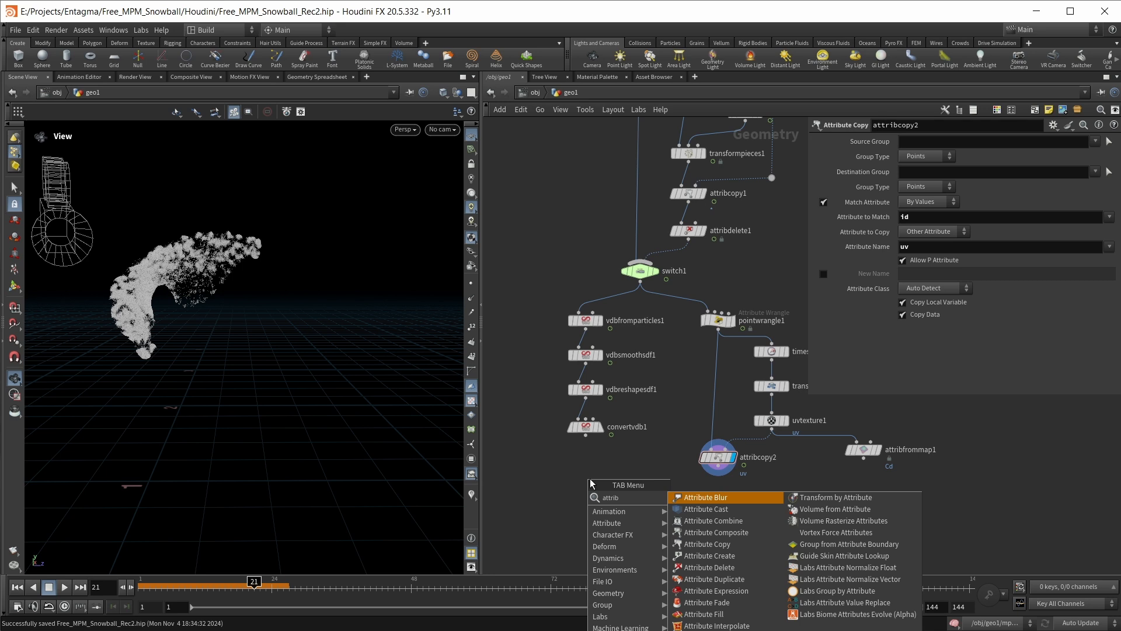
left_click_drag(718, 466, 593, 463)
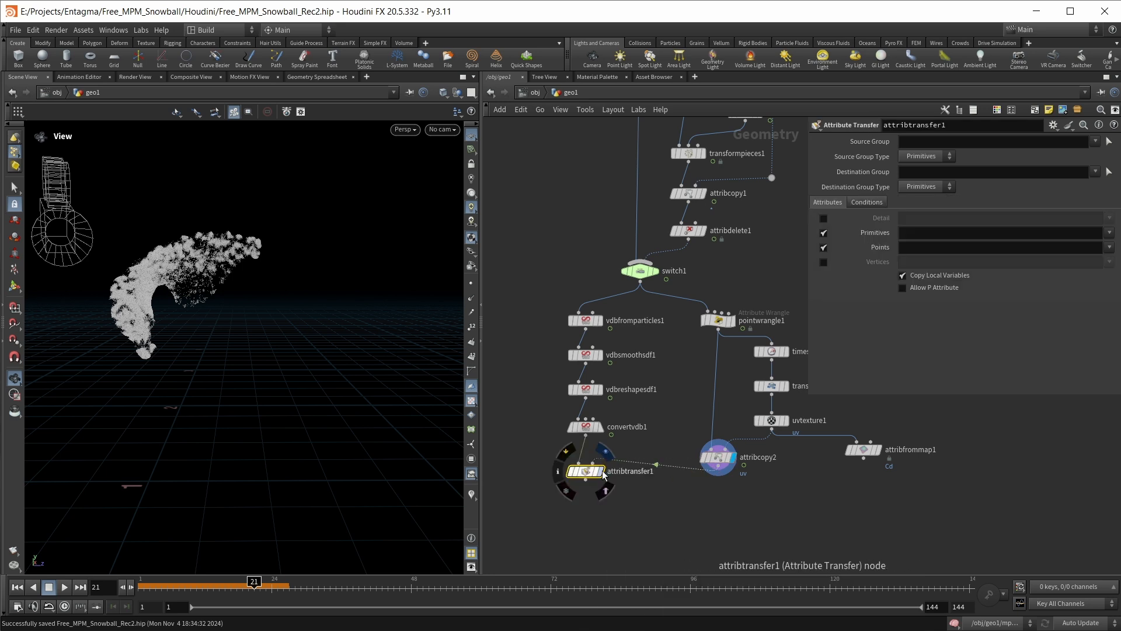
left_click(600, 471)
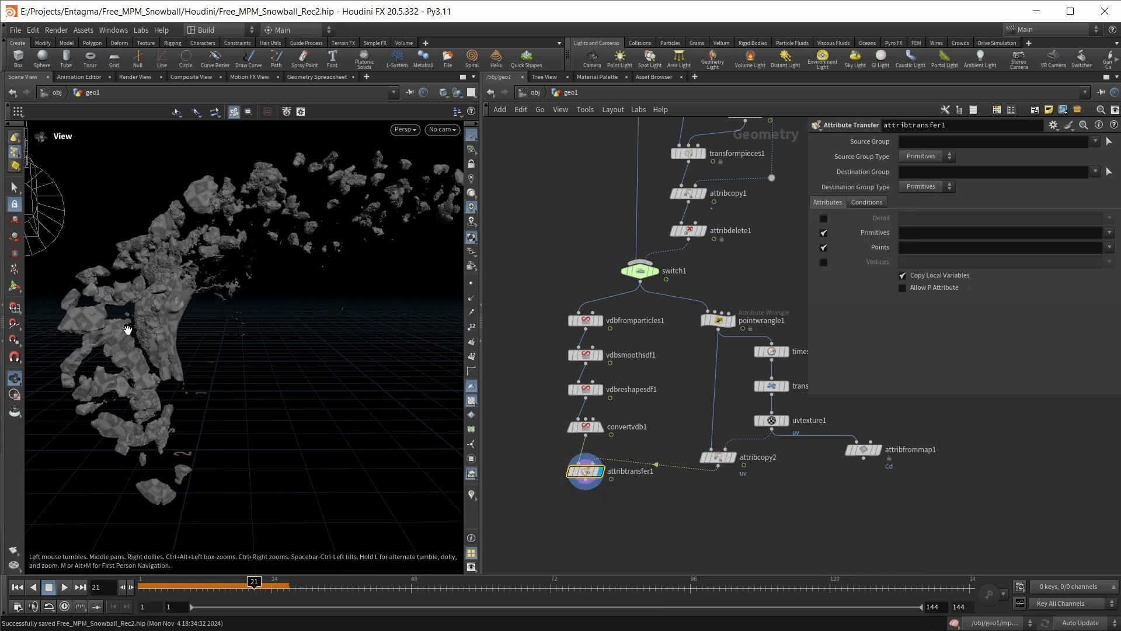
middle_click_drag(130, 330, 142, 377)
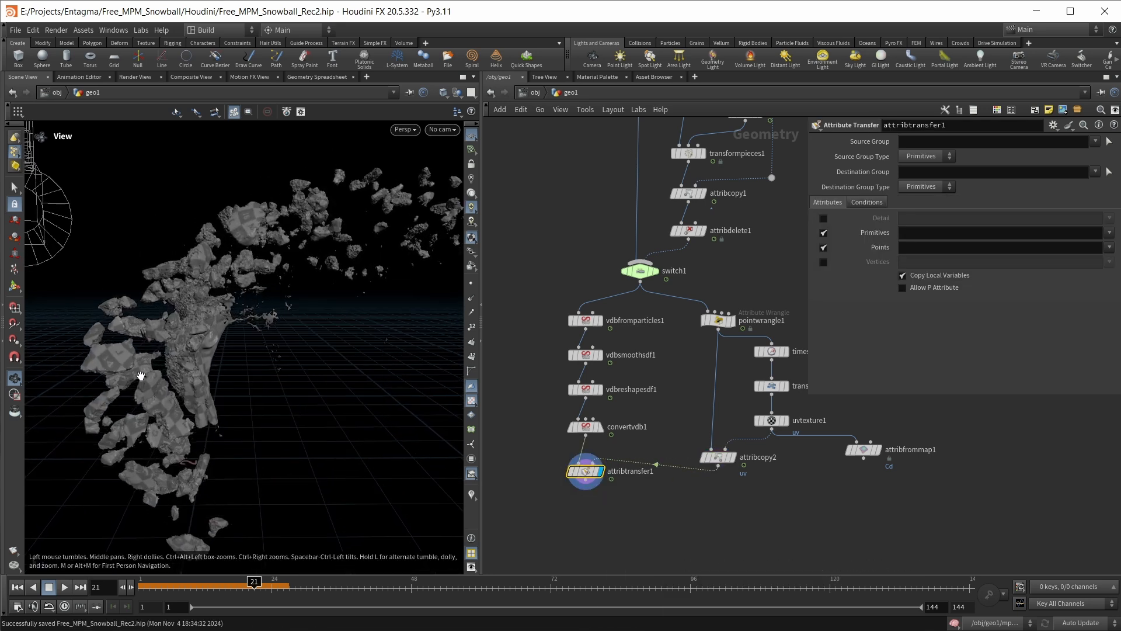
Limit the point attributes transferred by attribtransfer1 to v and uv
scroll(141, 375, "up", 5)
left_click(1109, 247)
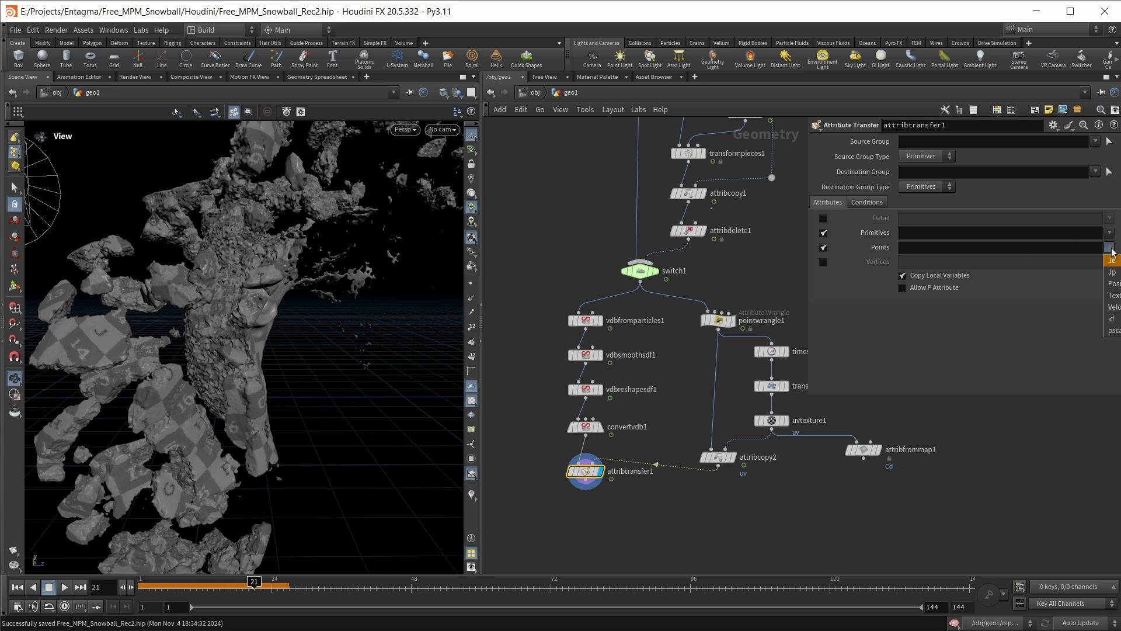
left_click(1115, 311)
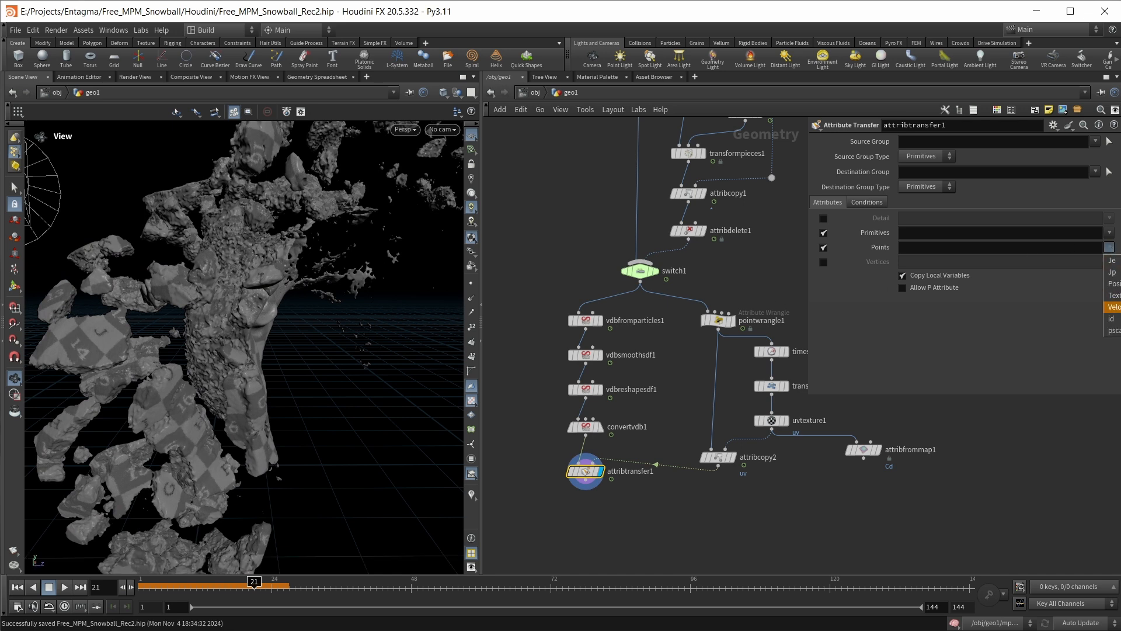
left_click(1109, 247)
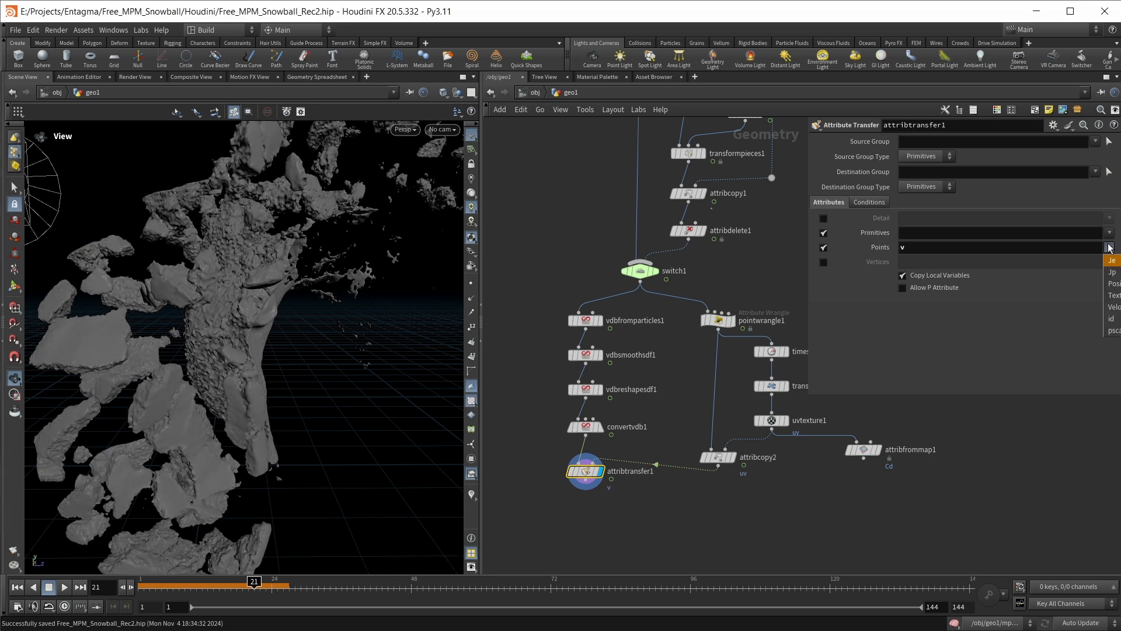
left_click(1113, 296)
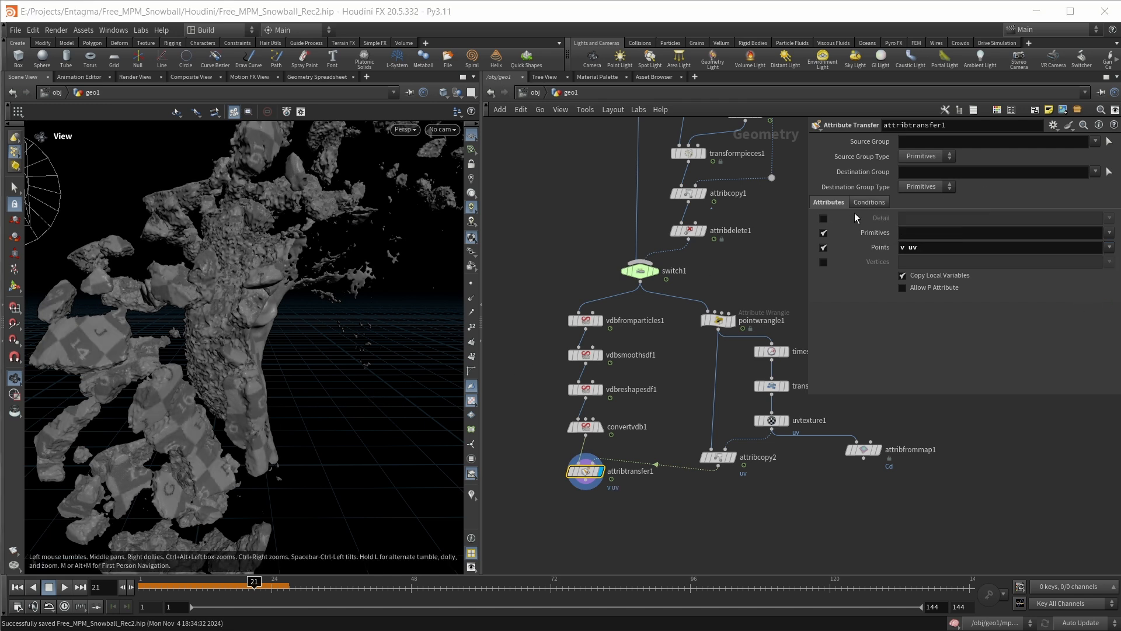
Set the Max Sample Count in attribtransfer1's conditions to 10
left_click(868, 202)
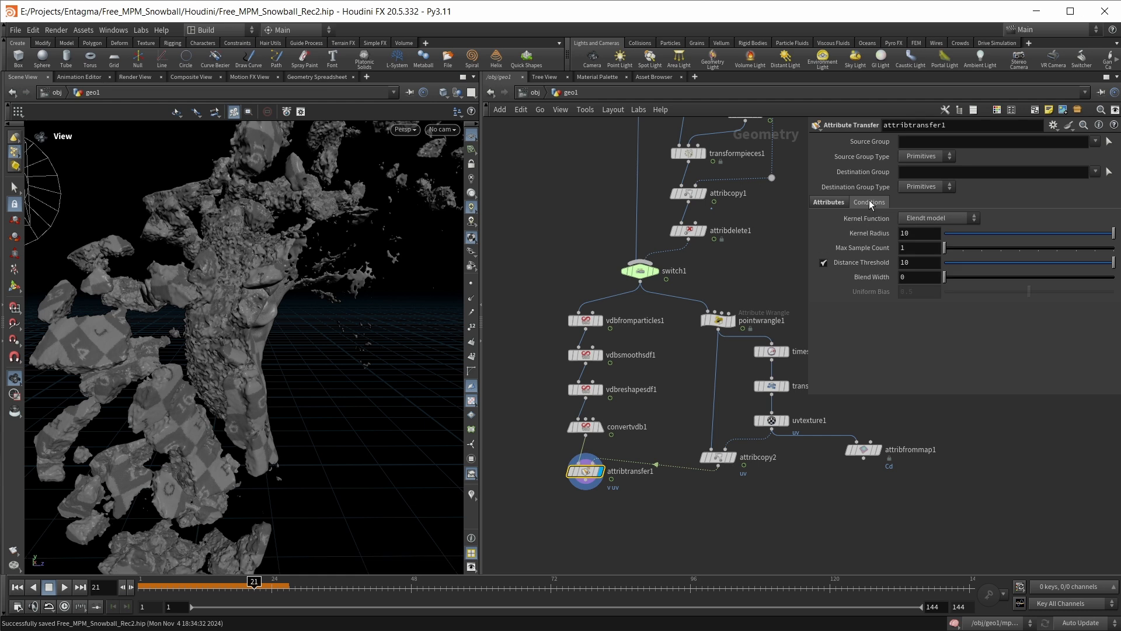
left_click(916, 247)
type("10")
key("Return")
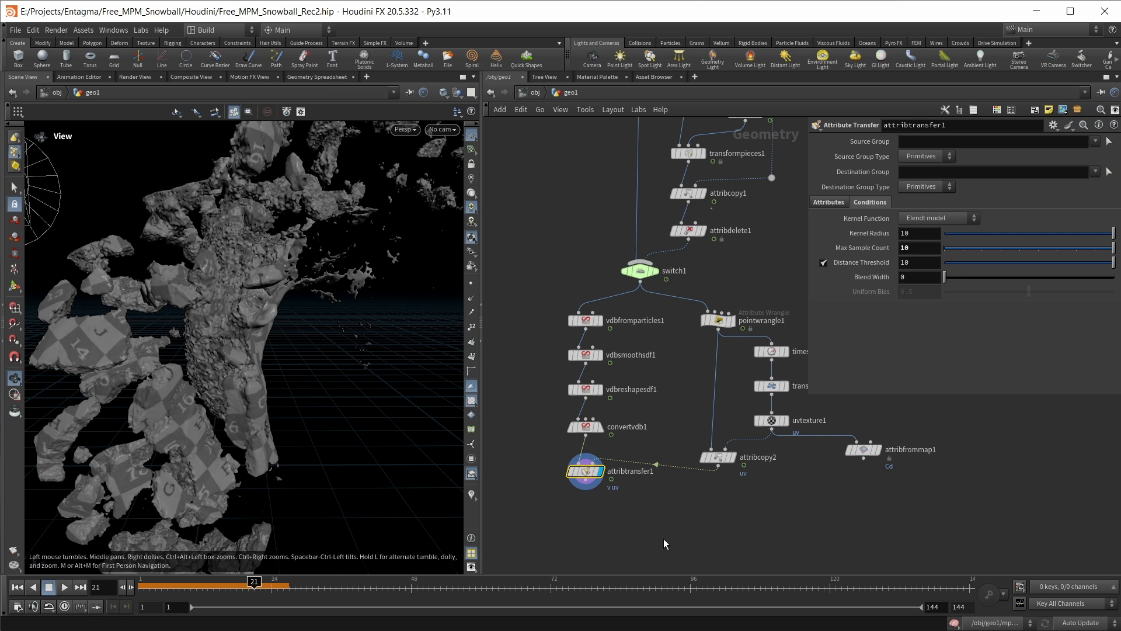
Add and display a Null node below attribtransfer1 and name it MESH_RENDER
middle_click_drag(663, 539, 669, 490)
key("Tab")
type("null")
key("Return")
left_click(643, 506)
type("R")
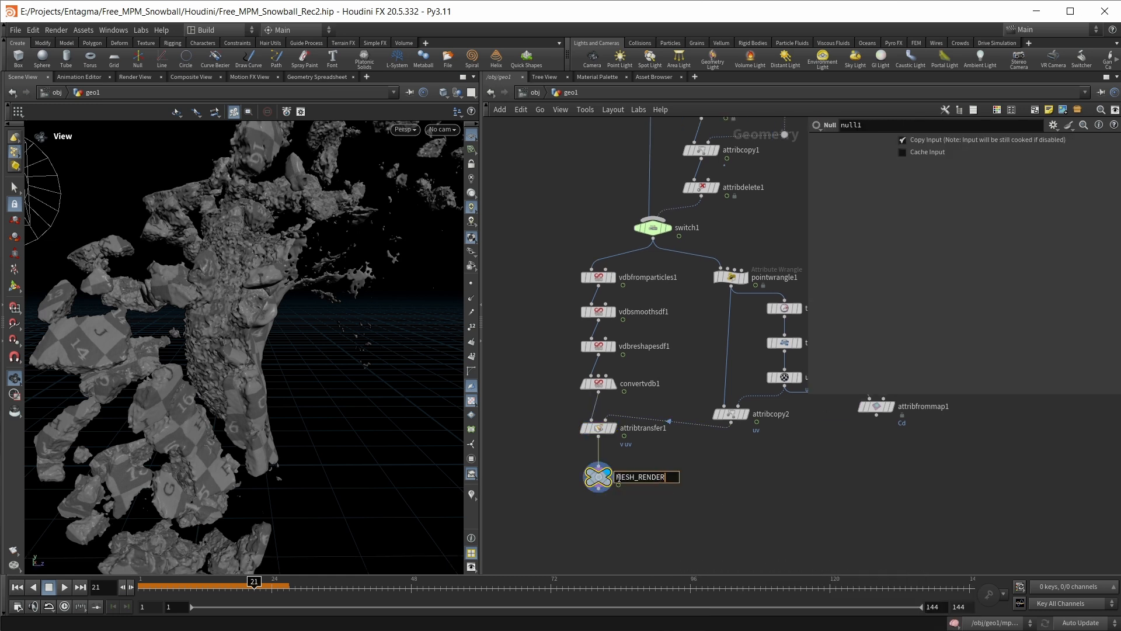
key("Return")
Align the VDB meshing chain vertically, tidy the UV branch beside it, and remove the attribfrommap1 node
left_click_drag(548, 268, 601, 527)
key("a")
left_click_drag(598, 286, 599, 327)
middle_click_drag(791, 396, 688, 440)
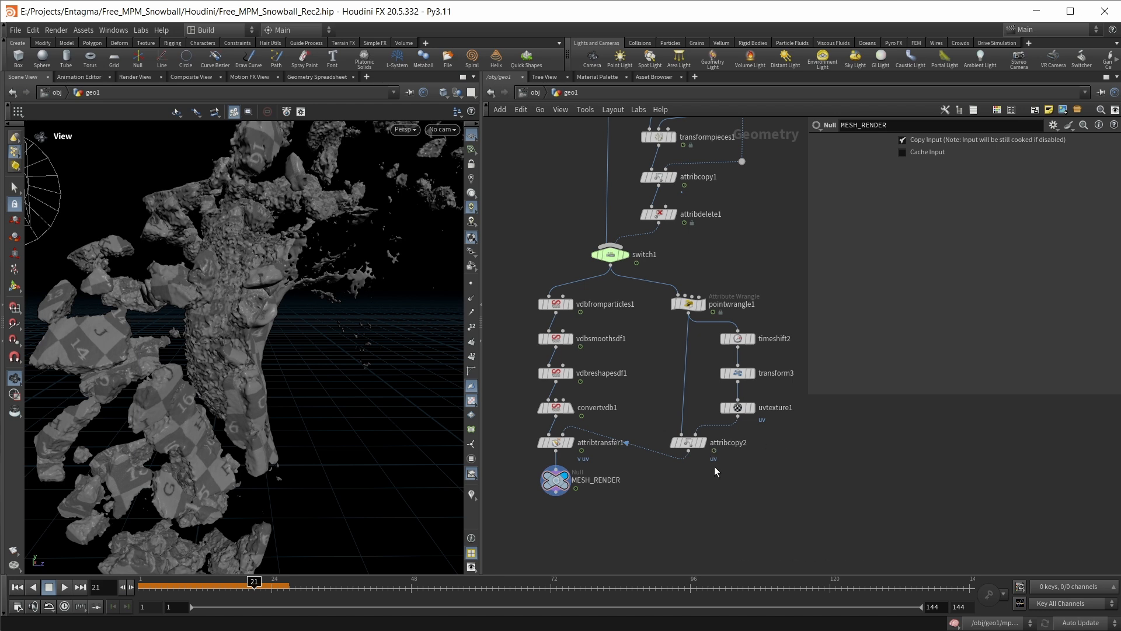
middle_click_drag(706, 492, 706, 482)
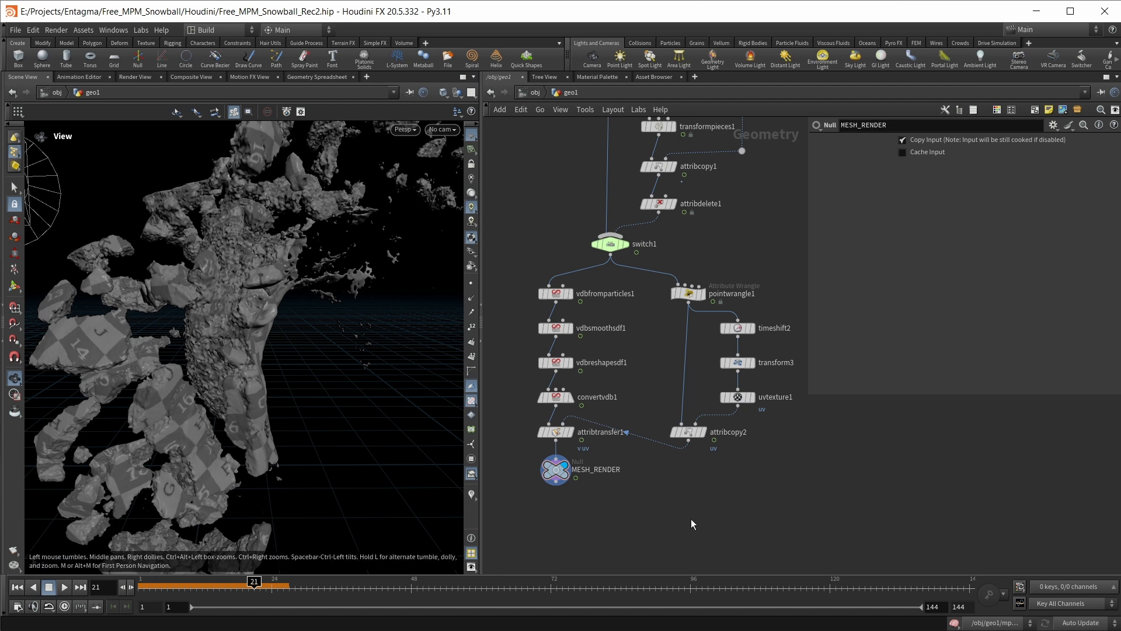
Add a Group Create node below attribcopy2, connect it to attribcopy2, and display it
middle_click_drag(697, 511, 688, 496)
key("Tab")
type("group")
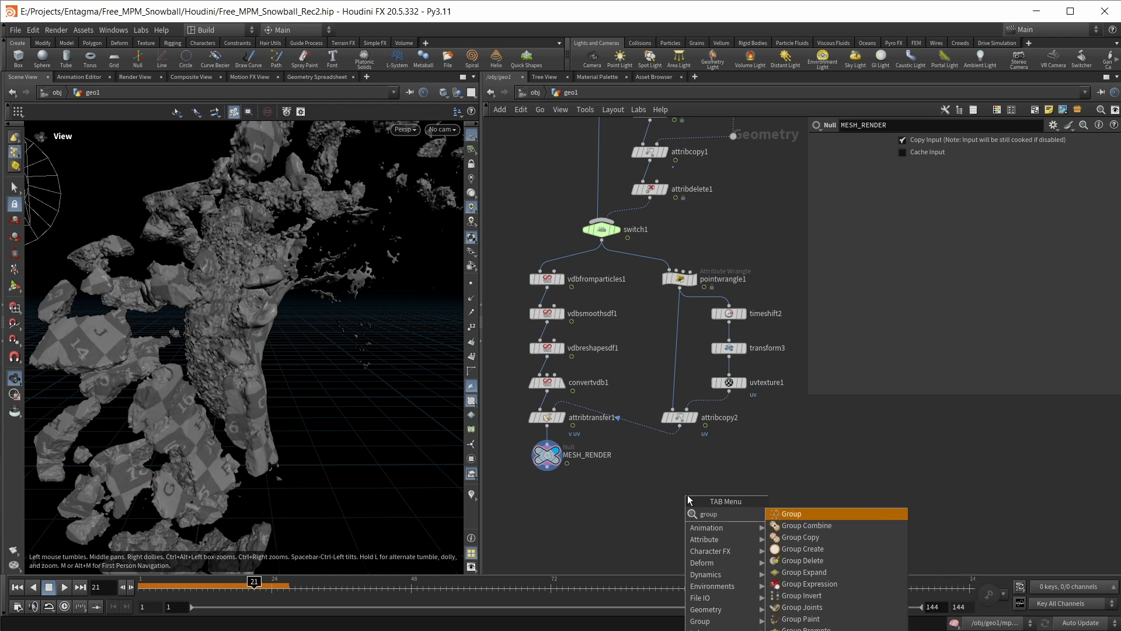
key("Return")
left_click(687, 495)
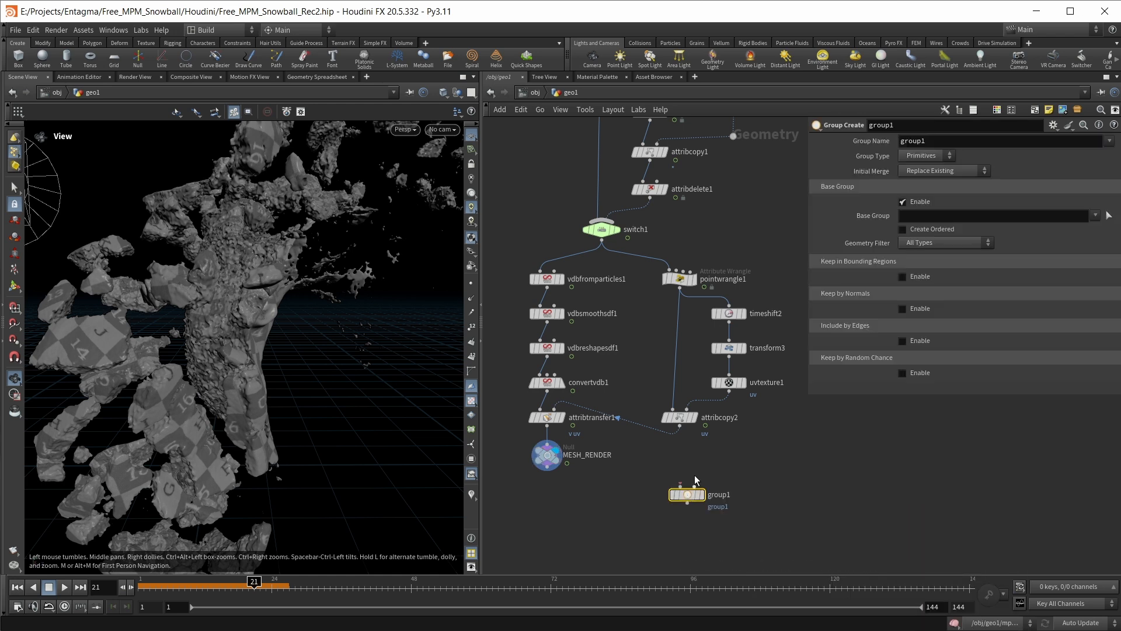
left_click_drag(680, 430, 680, 454)
left_click(695, 455)
Name the group solid, set its type to Points, and disable the Base Group option
double_click(940, 140)
type("solid")
left_click(928, 155)
left_click(913, 176)
left_click(908, 202)
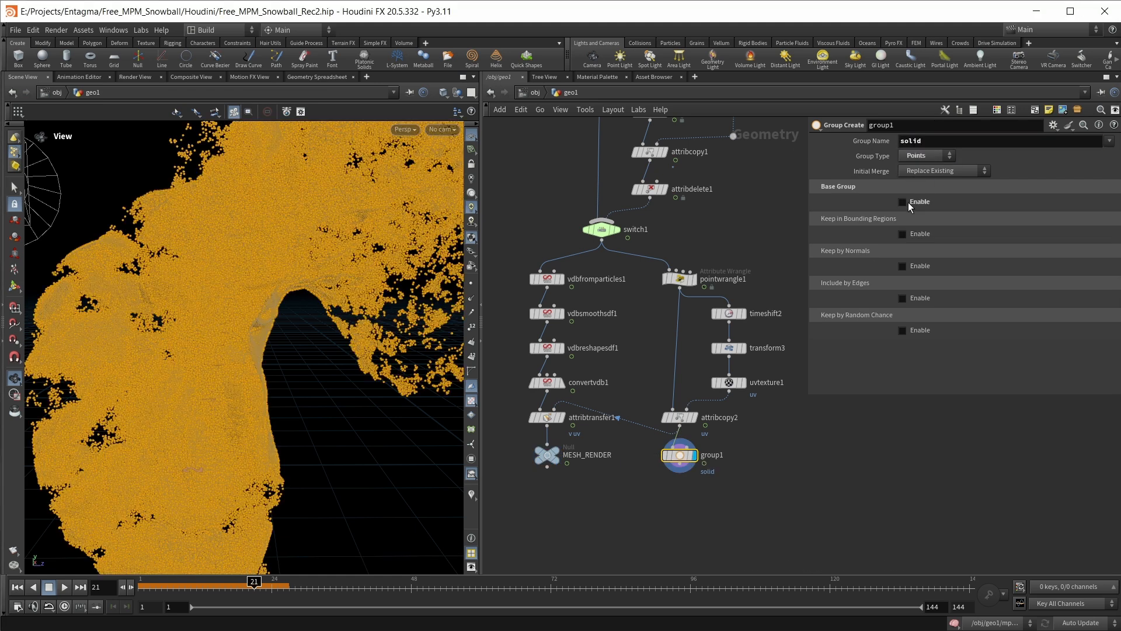
Enable Keep in Bounding Regions on group1 and set the bounding type to Bounding Volume
left_click(911, 232)
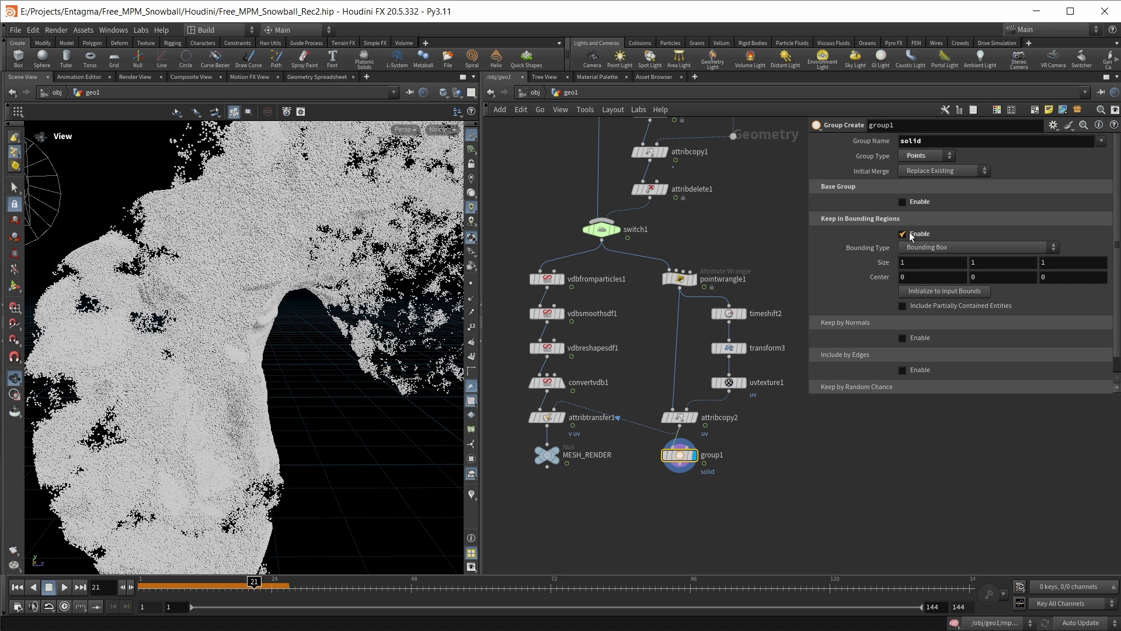
left_click(920, 247)
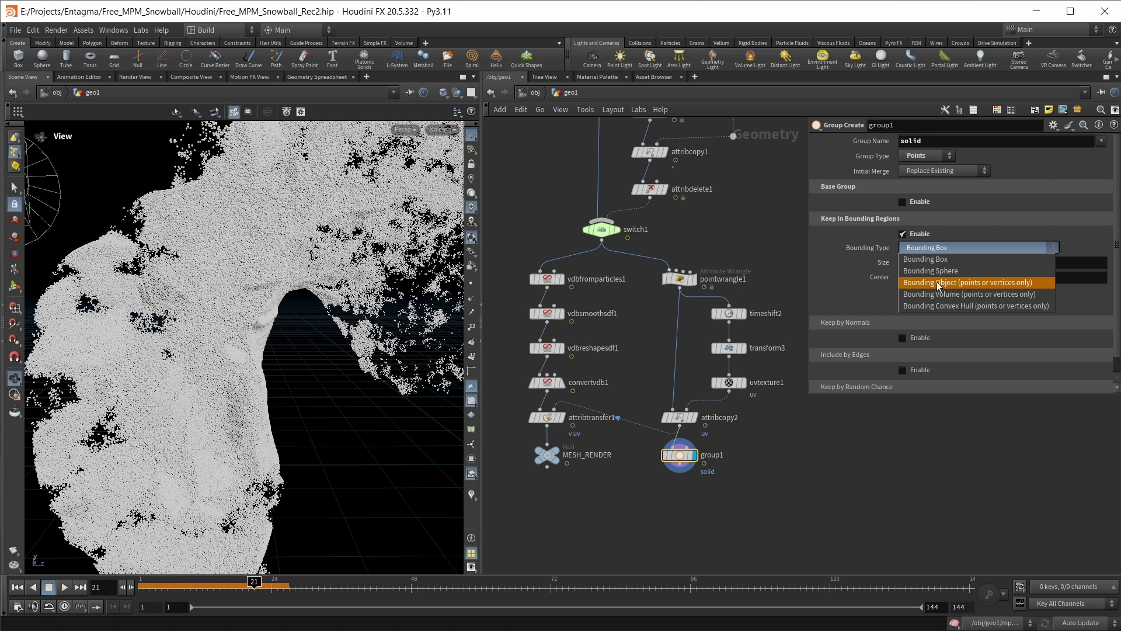
left_click(948, 294)
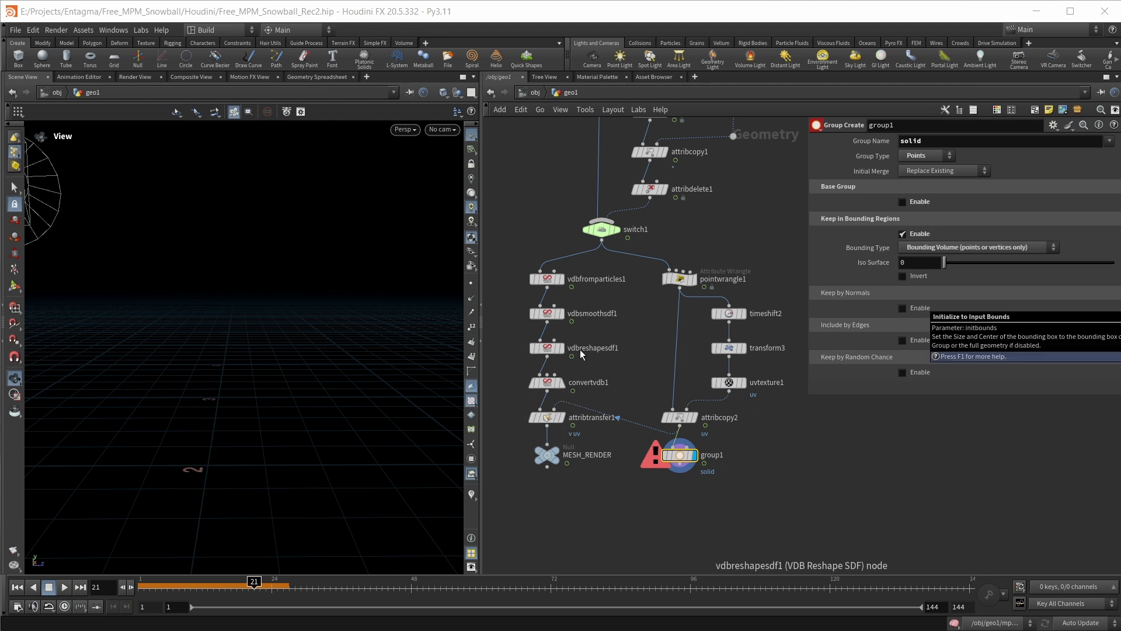
Wire vdbreshapesdf1 into group1's second input through two routing dots and check the grouped points
left_click(548, 357)
left_click(621, 364, "alt")
left_click(623, 441, "alt")
left_click(683, 447)
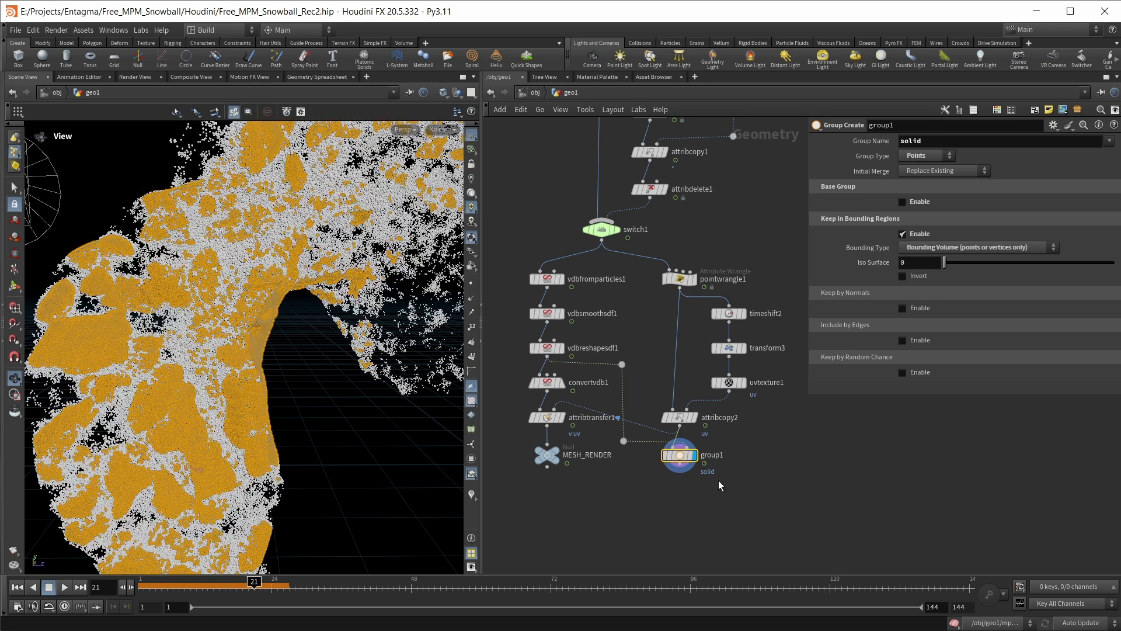
scroll(225, 379, "down", 3)
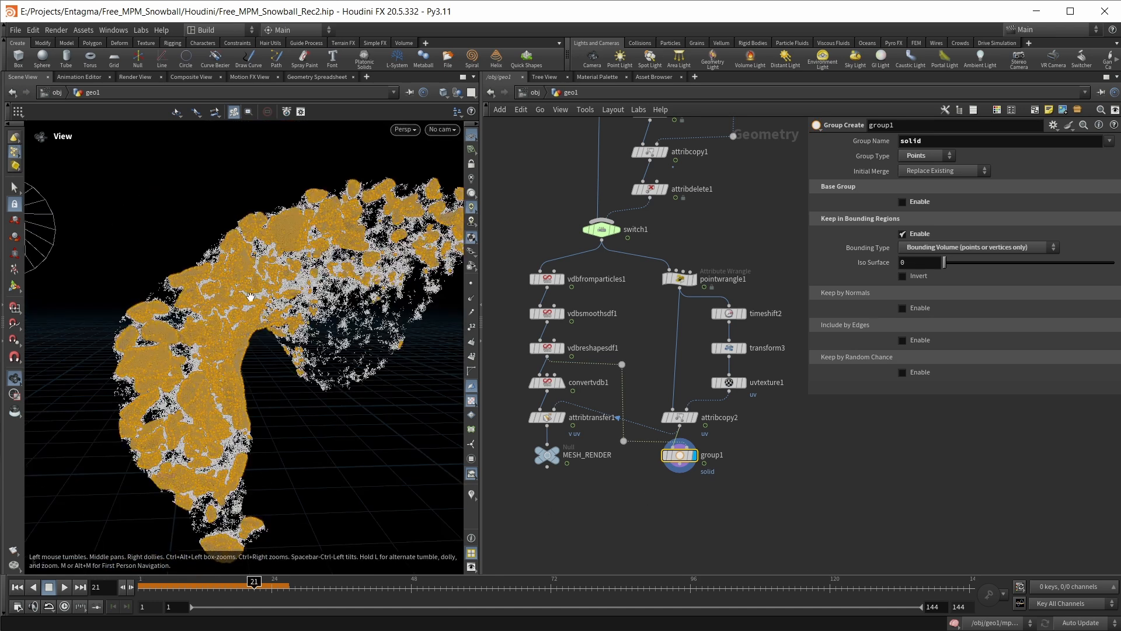
left_click_drag(284, 251, 290, 253)
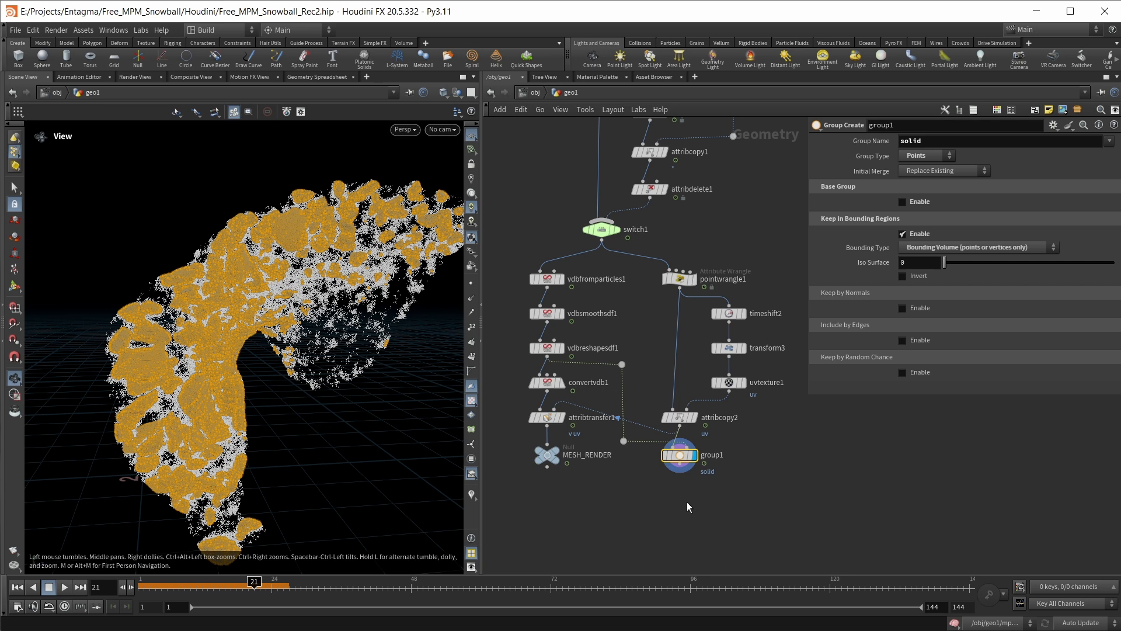
Add and display a Blast node below group1 that deletes the solid group
key("Tab")
type("blas")
key("Return")
left_click(699, 492)
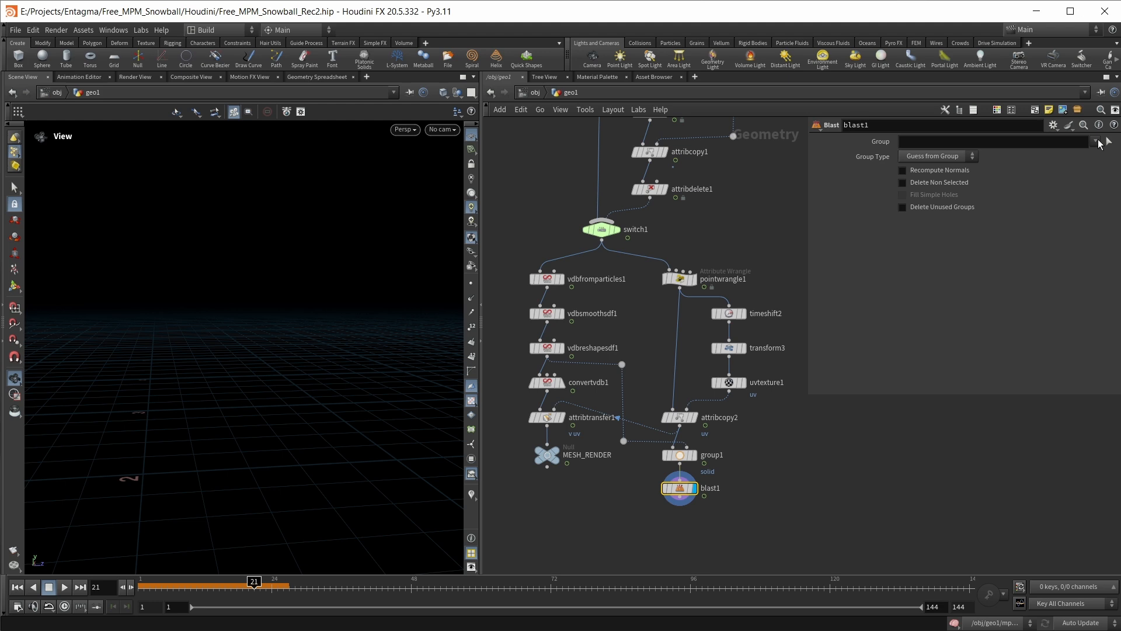
left_click(1099, 143)
left_click(1100, 154)
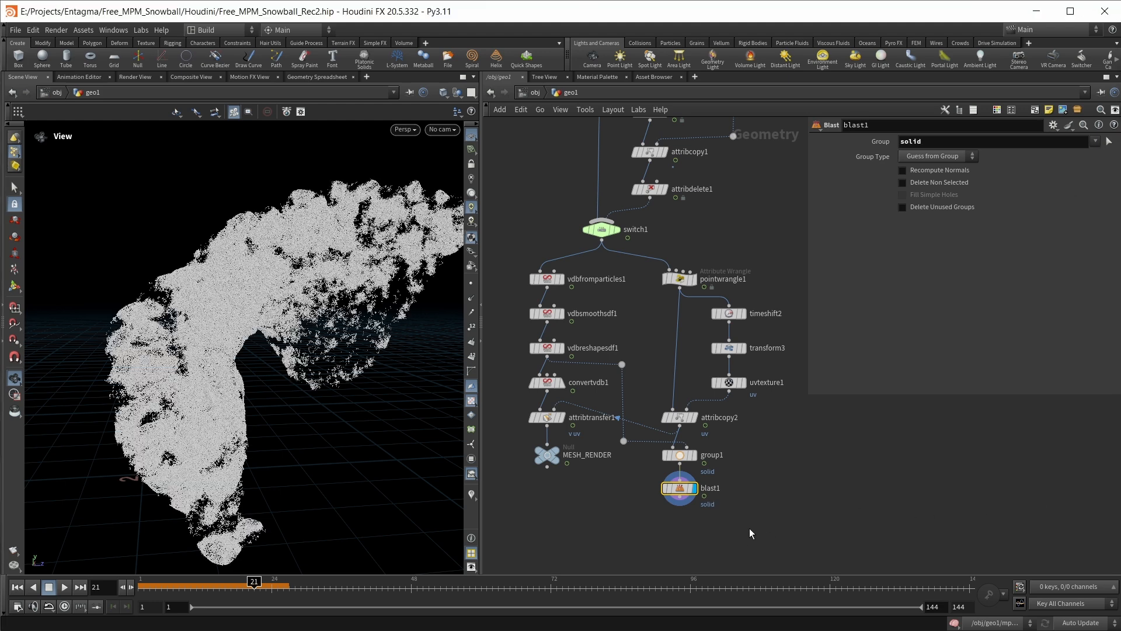
Place an unconnected Point Replicate node below blast1, leaving space between them
middle_click_drag(750, 532, 735, 429)
key("Tab")
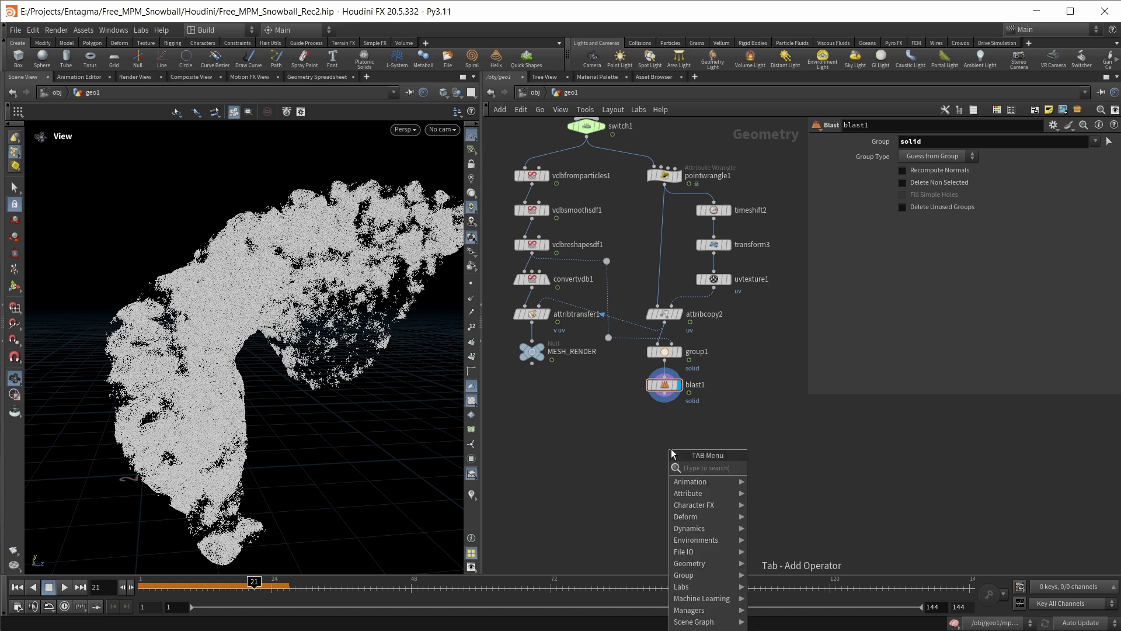
left_click(601, 432)
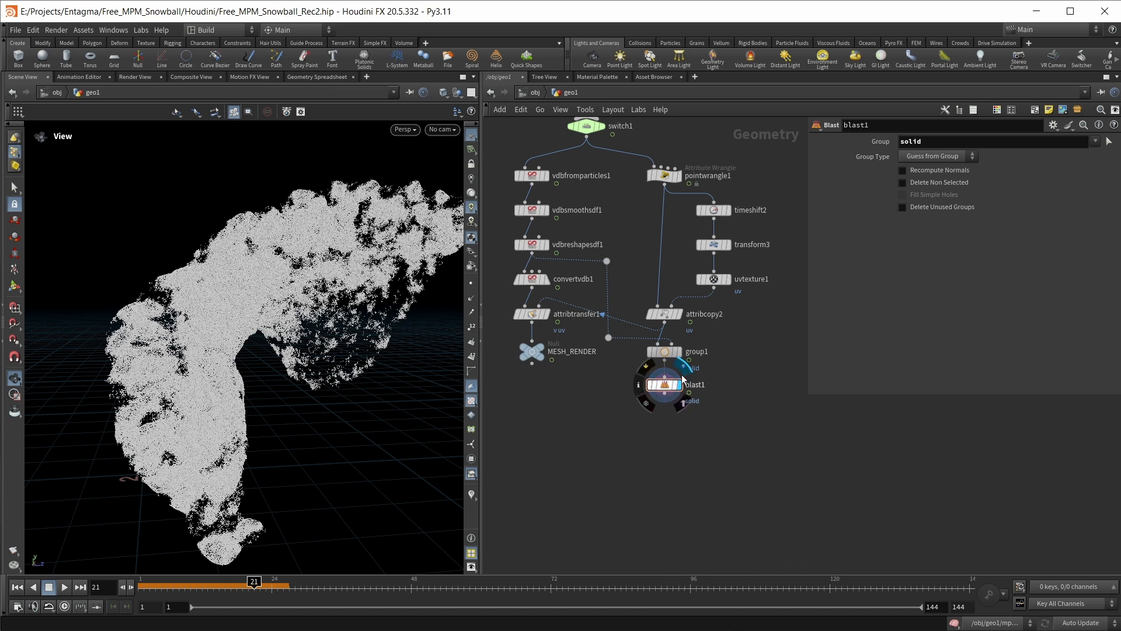
left_click_drag(211, 255, 232, 344)
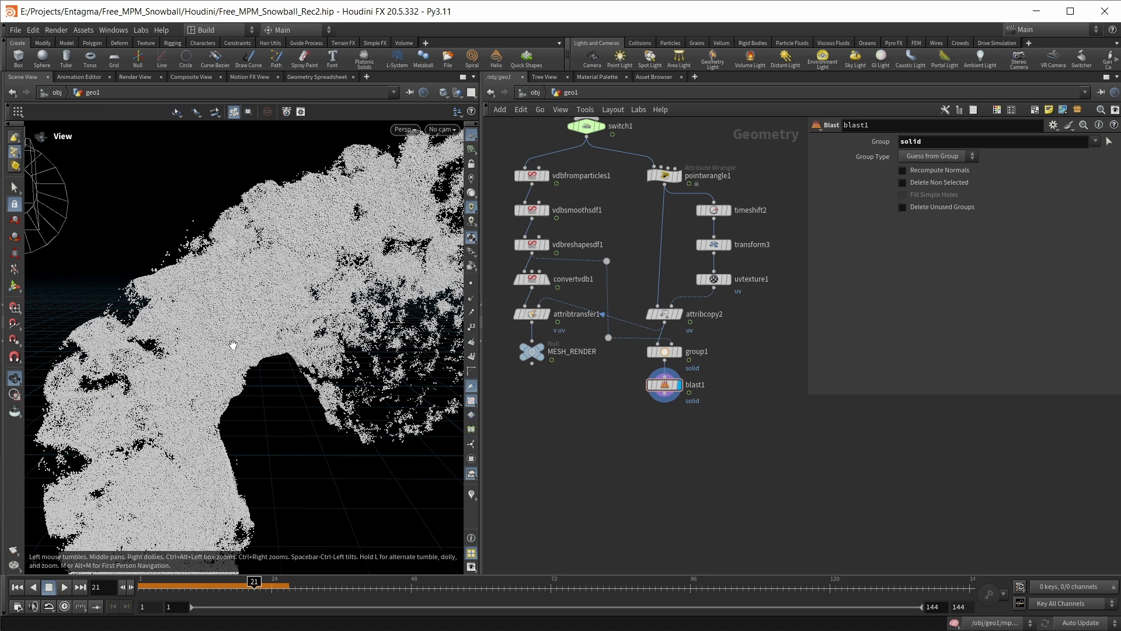
key("Tab")
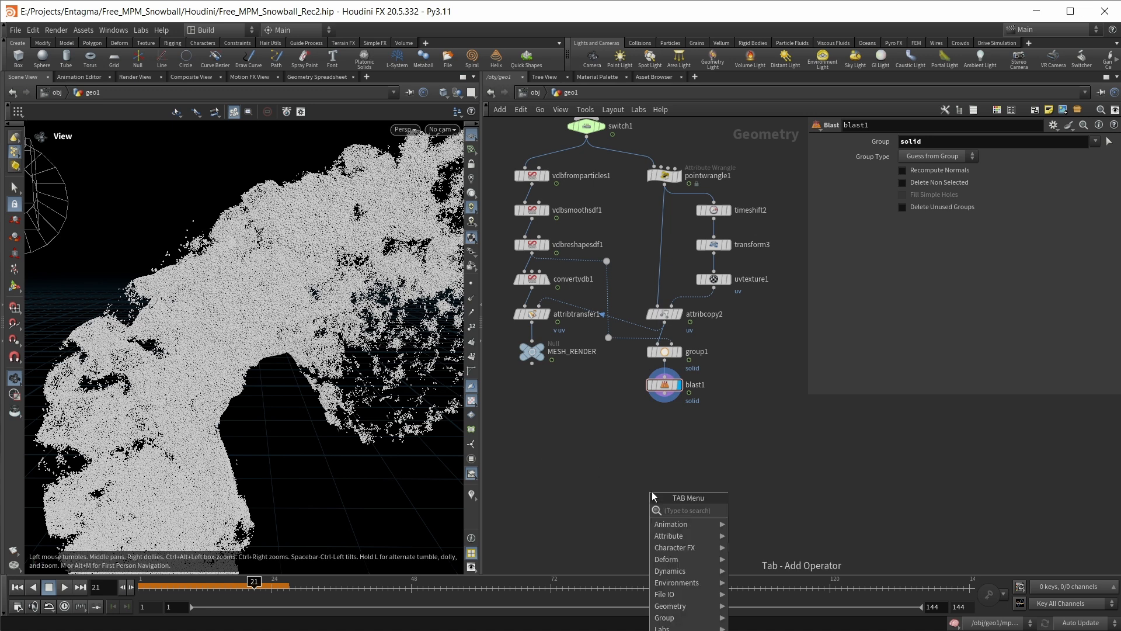
type("pointrep")
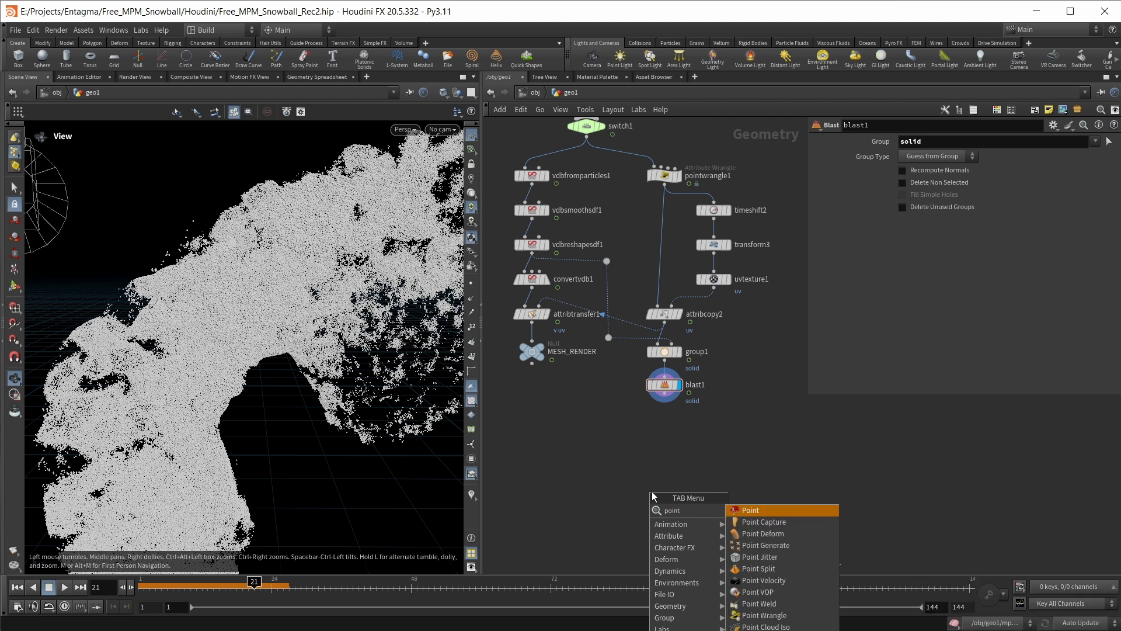
key("Return")
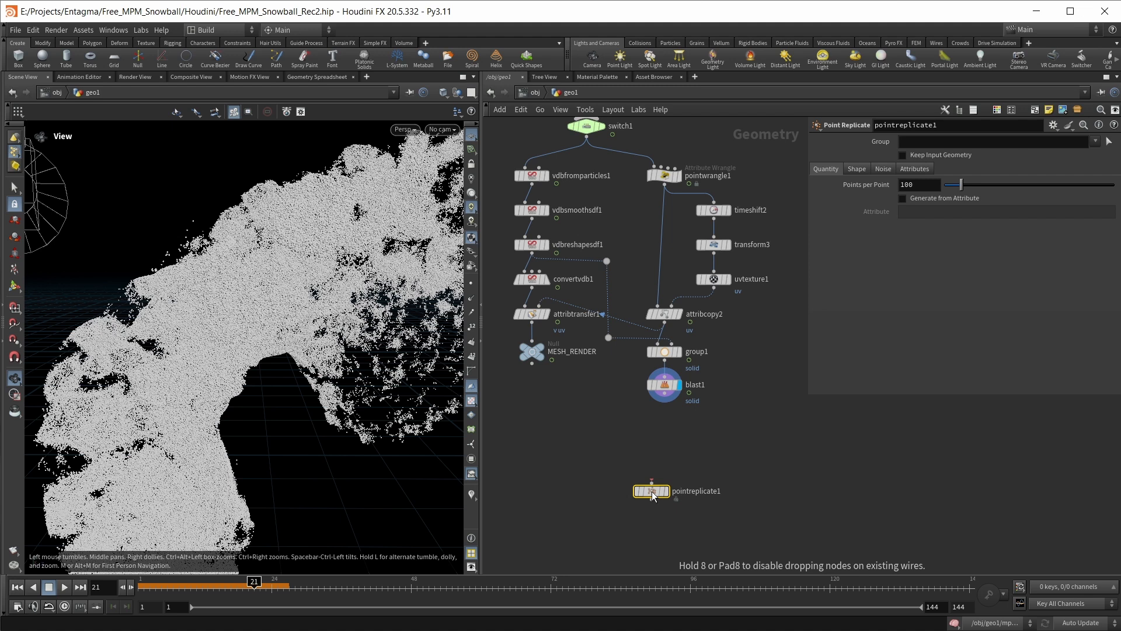
left_click(652, 495)
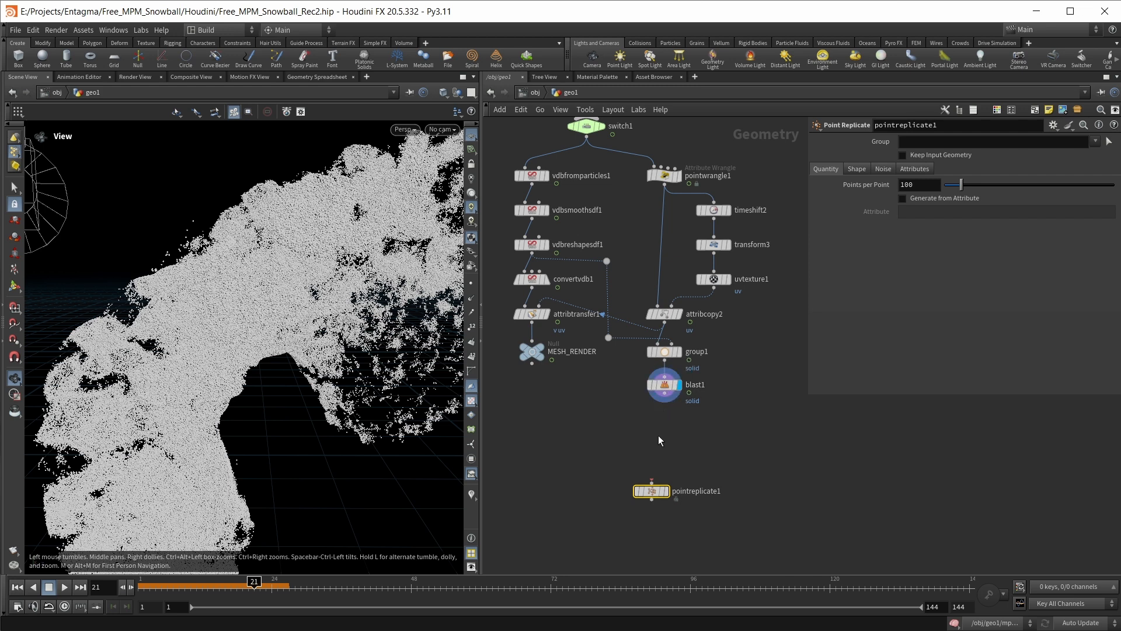
Add an Attribute Randomize node connected below blast1 and display it
key("Tab")
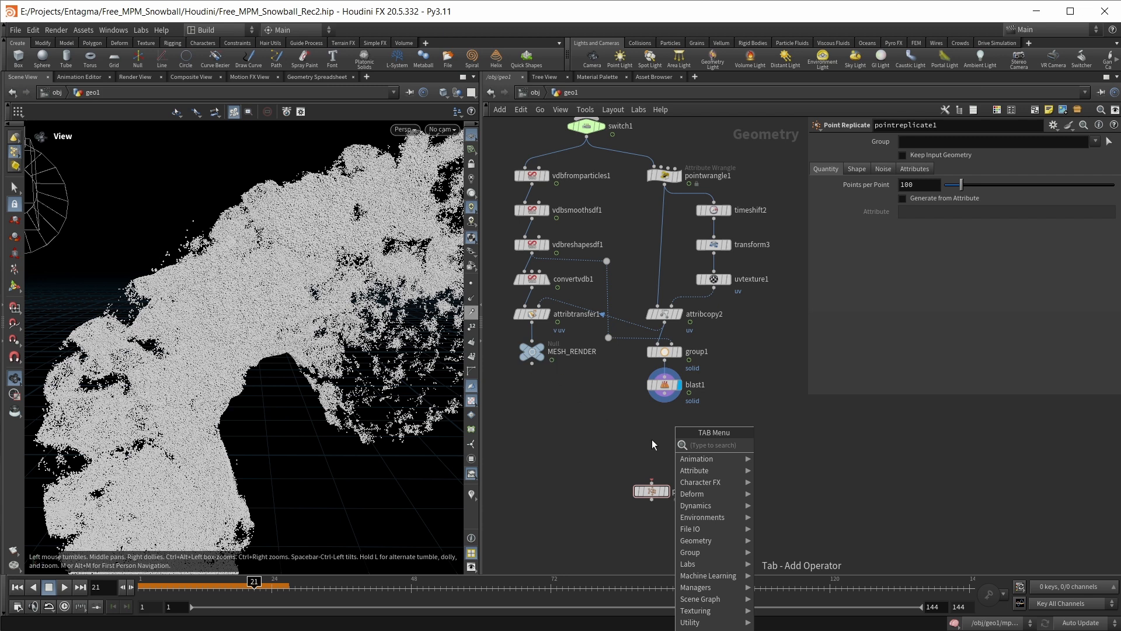
left_click(652, 439)
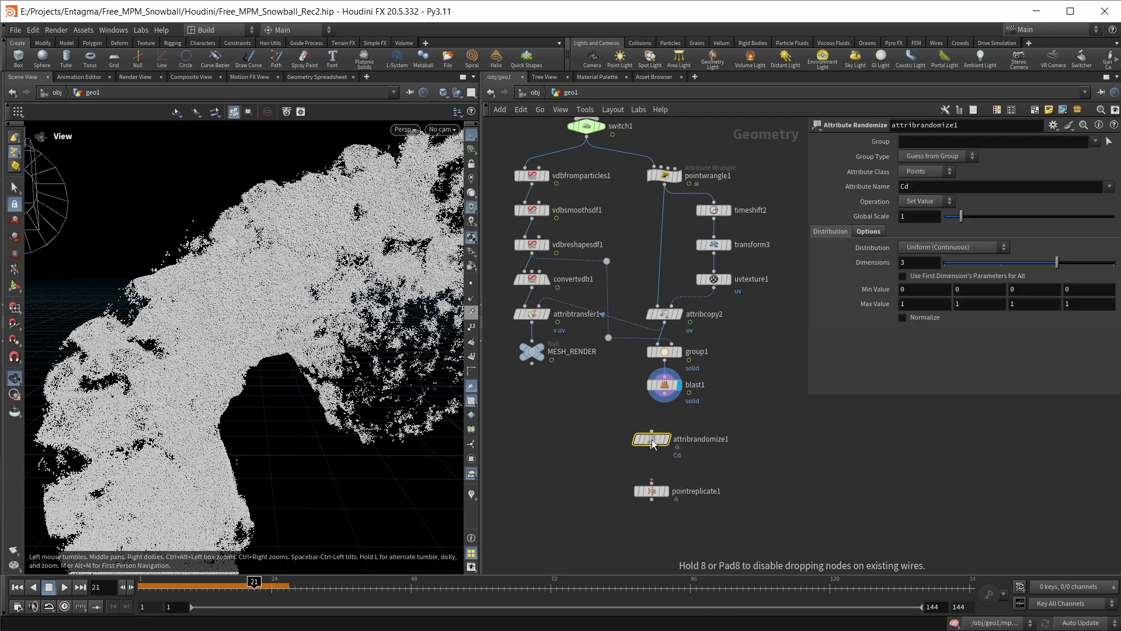
left_click_drag(653, 440, 664, 429)
left_click(679, 429)
Make attribrandomize1 randomize the N attribute with the Direction or Orientation distribution
left_click(846, 190)
type("N")
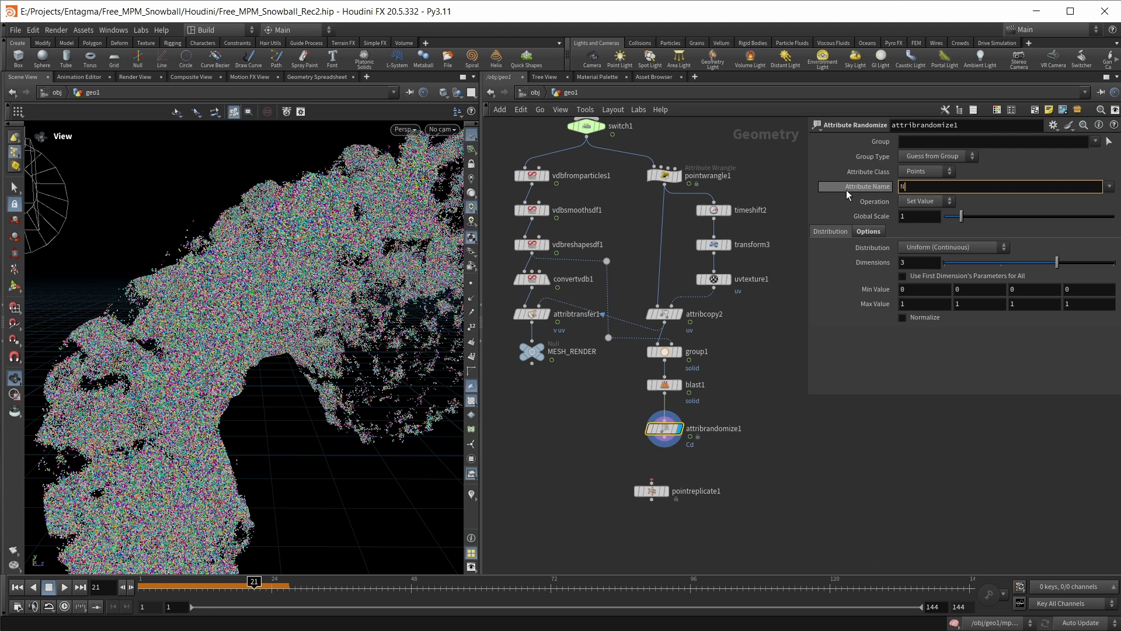
key("Return")
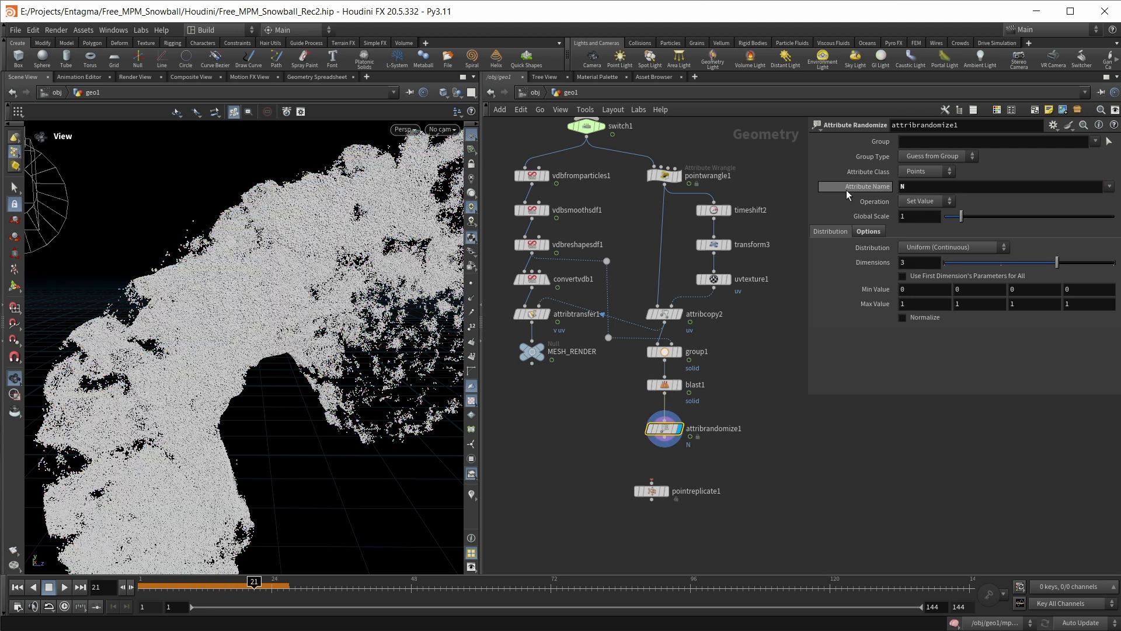
left_click(919, 247)
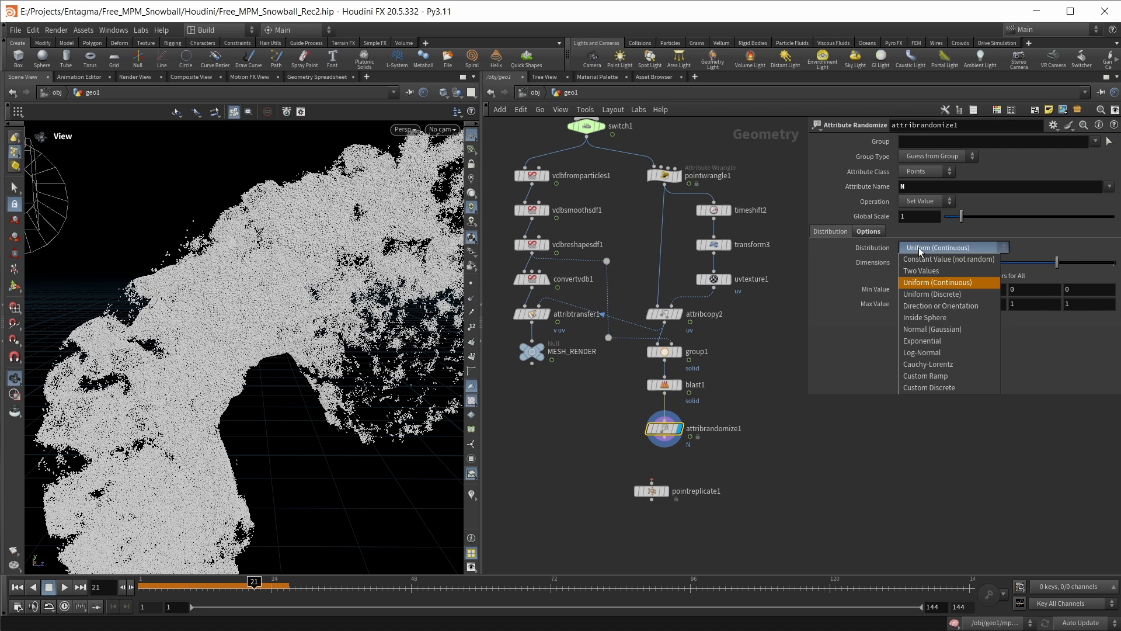
left_click(930, 306)
Enable the Seed Attribute option on attribrandomize1, using id as the attribute
left_click(869, 232)
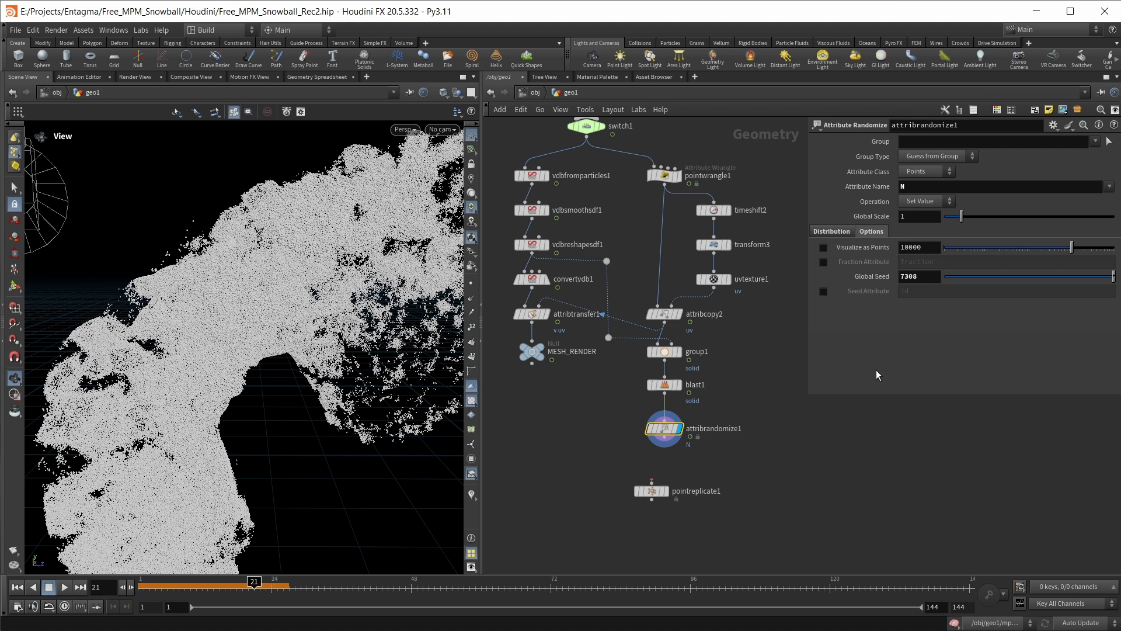
left_click(824, 291)
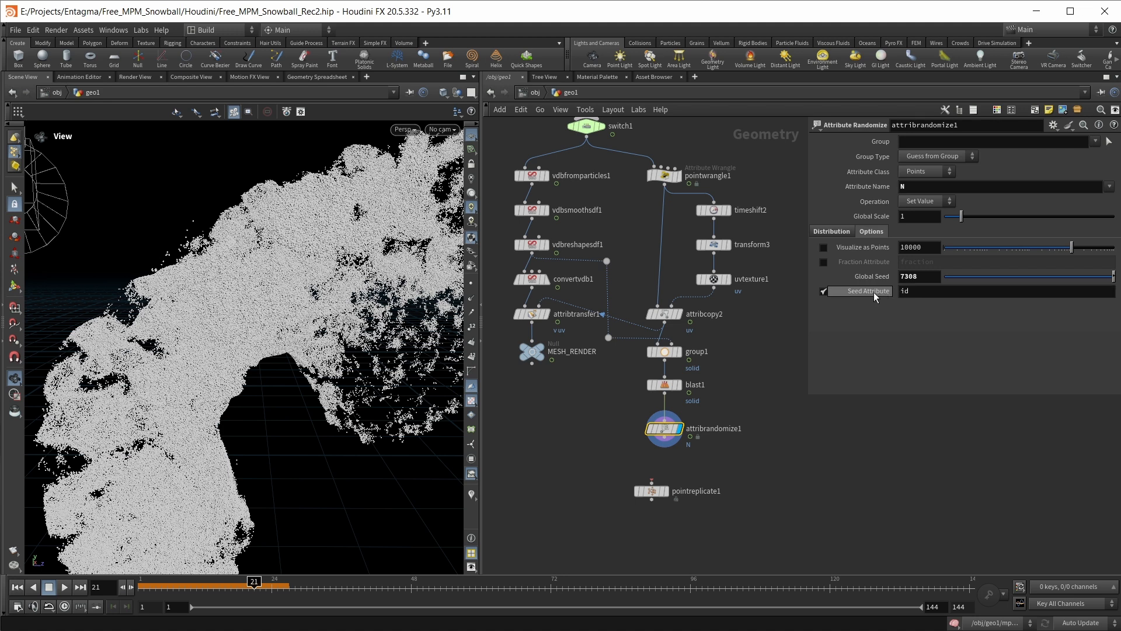
double_click(903, 292)
Move pointreplicate1 aside and add a second Attribute Randomize node connected below attribrandomize1, displaying the new node
left_click_drag(676, 490, 621, 488)
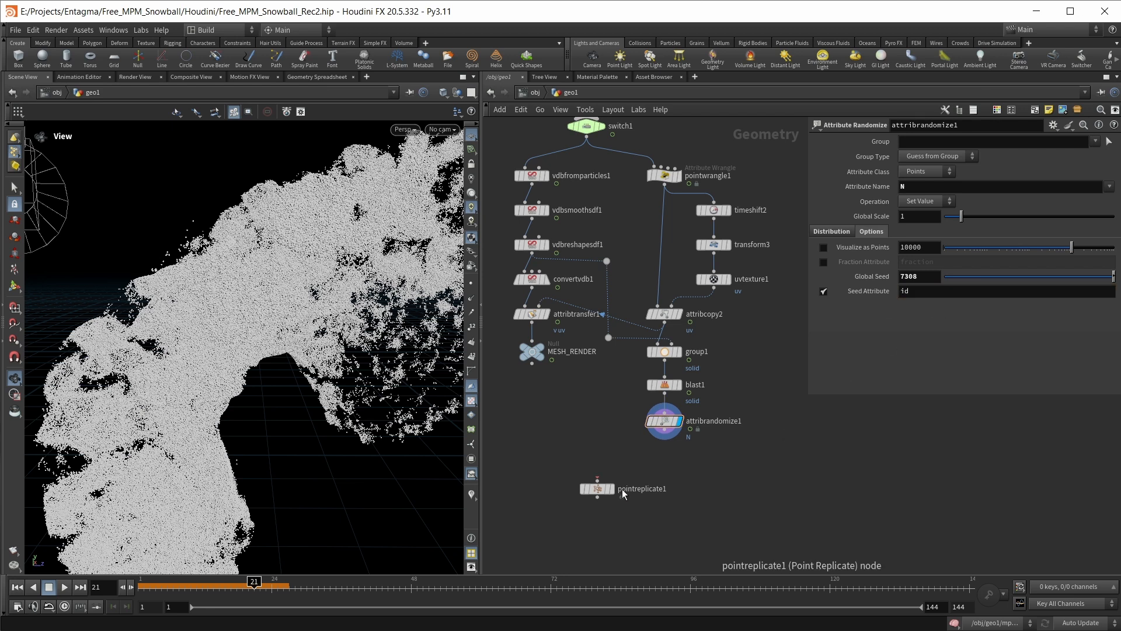
key("Tab")
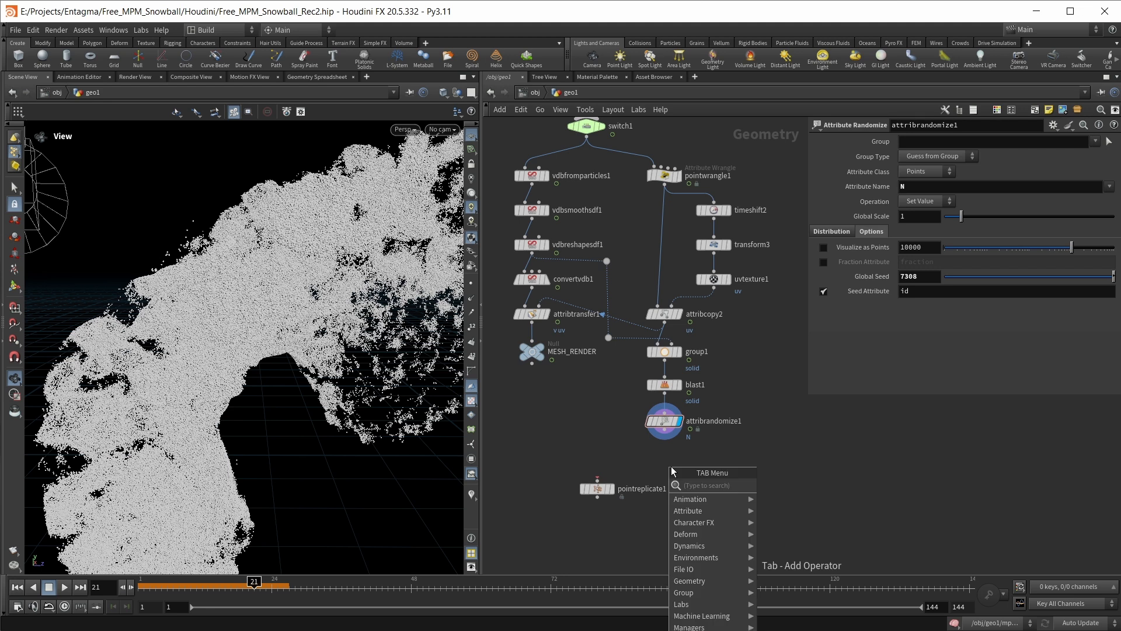
type("attrib r")
key("Return")
left_click(664, 460)
Make attribrandomize2 randomize the pscale attribute with the Multiply operation
type("pscale")
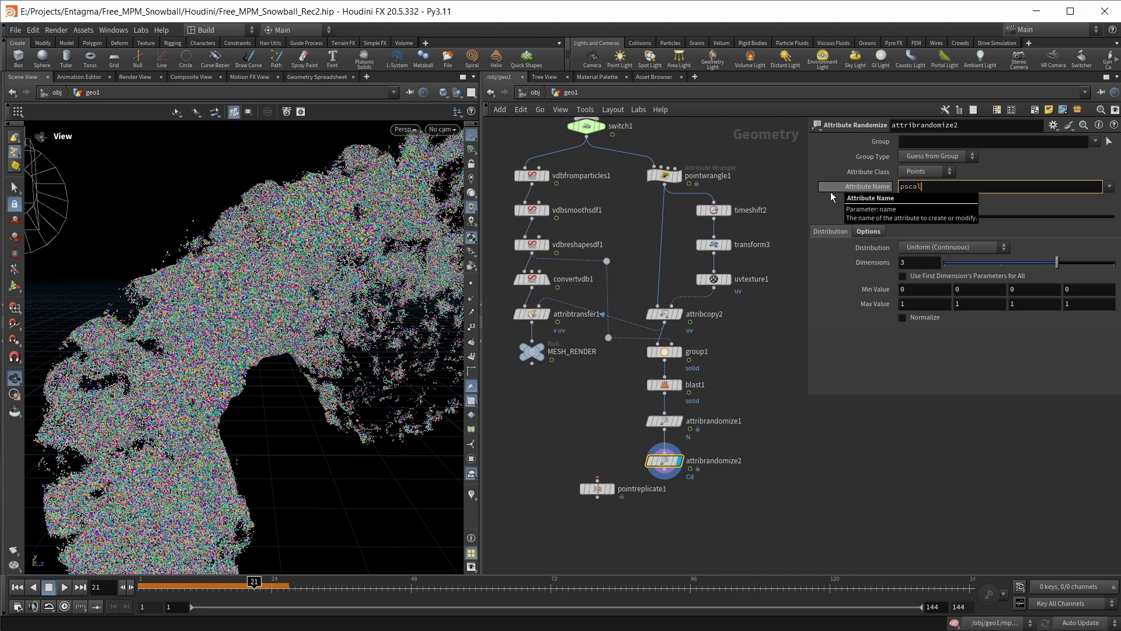
key("Return")
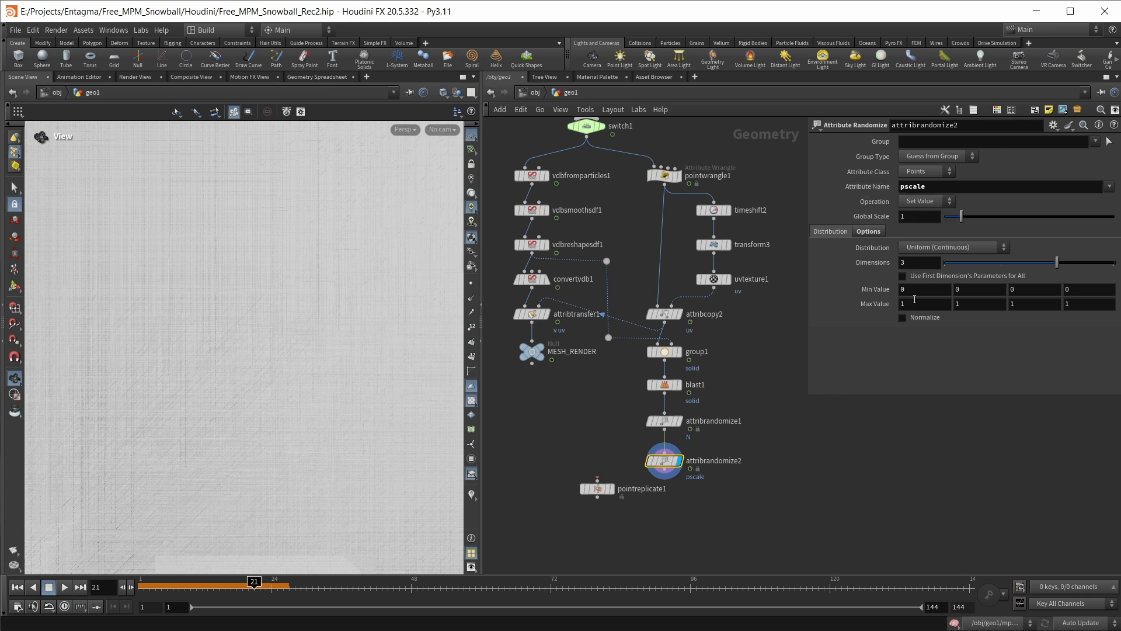
left_click(927, 201)
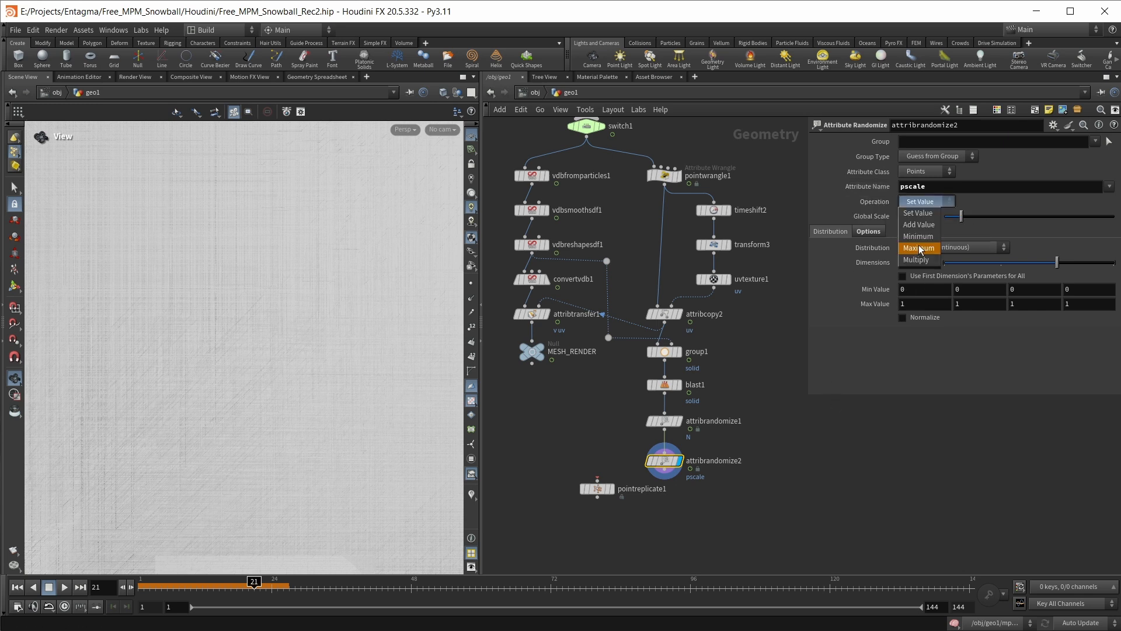
left_click(916, 258)
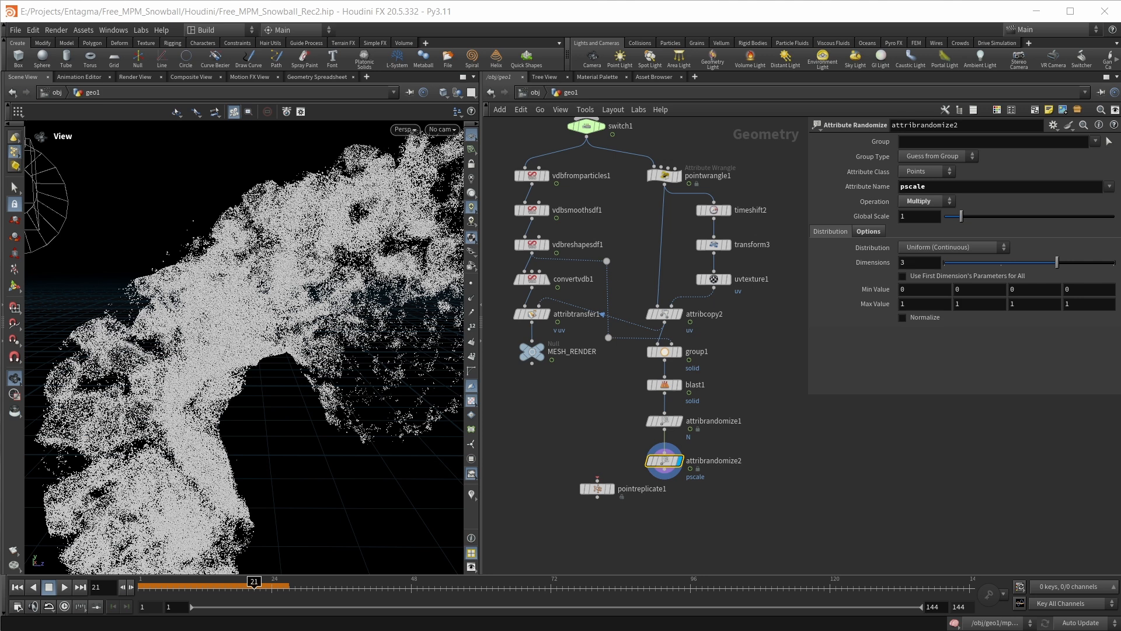
Set the first Min Value of attribrandomize2 to 0.7 and its first Max Value to 1.3
left_click(920, 288)
type(".7")
left_click(911, 304)
type(".")
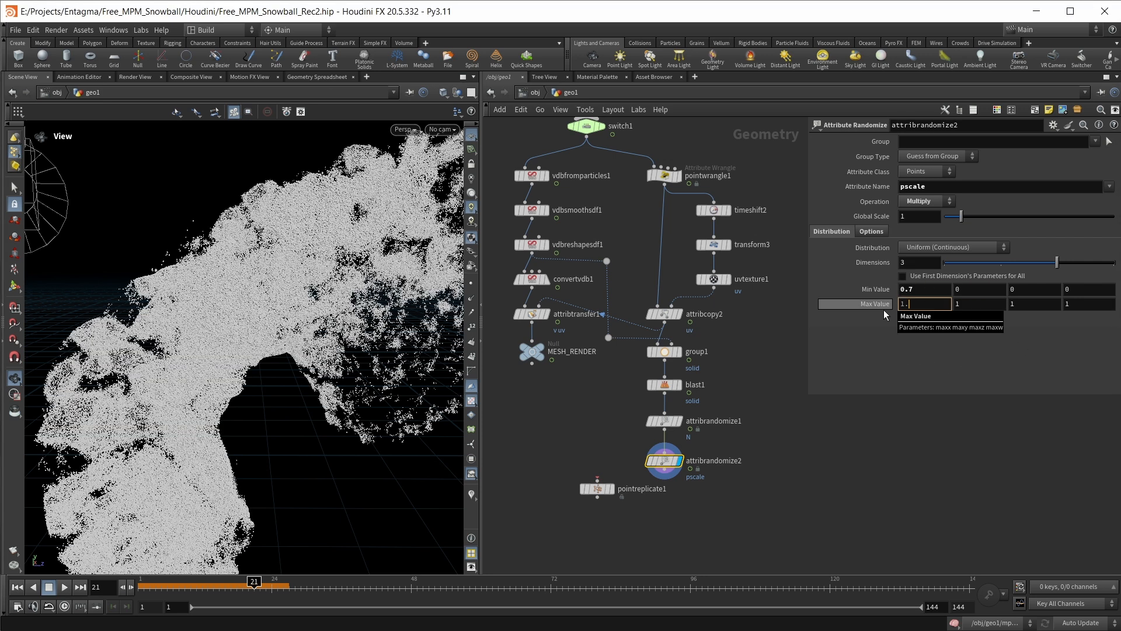
type("3")
key("Return")
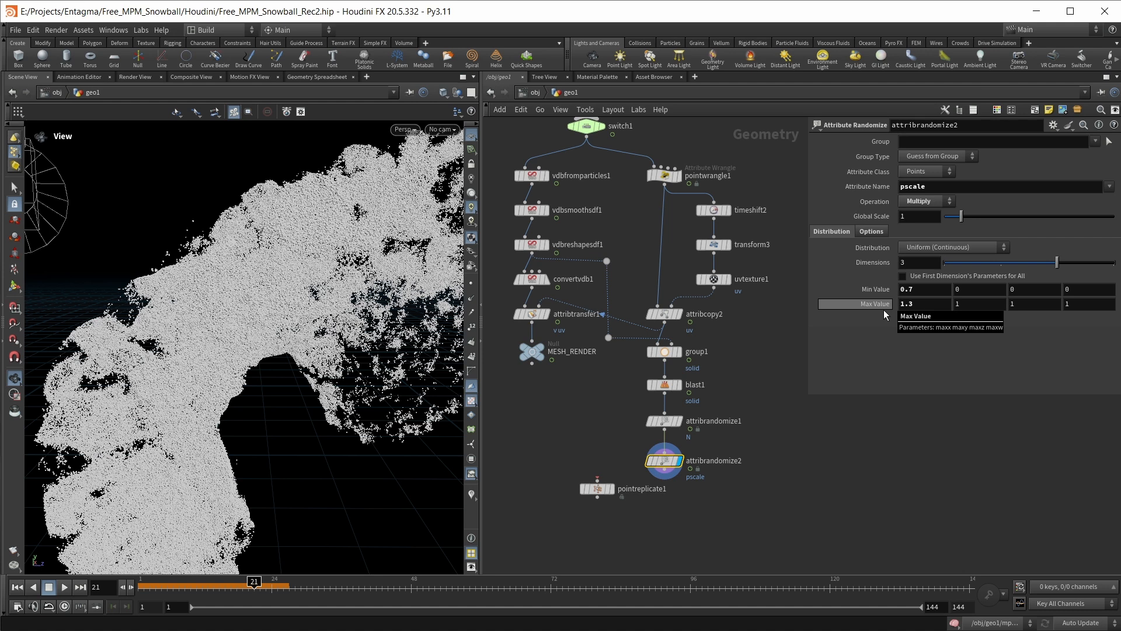
Reduce attribrandomize2 to 1 dimension and enable its Seed Attribute option
left_click(946, 264)
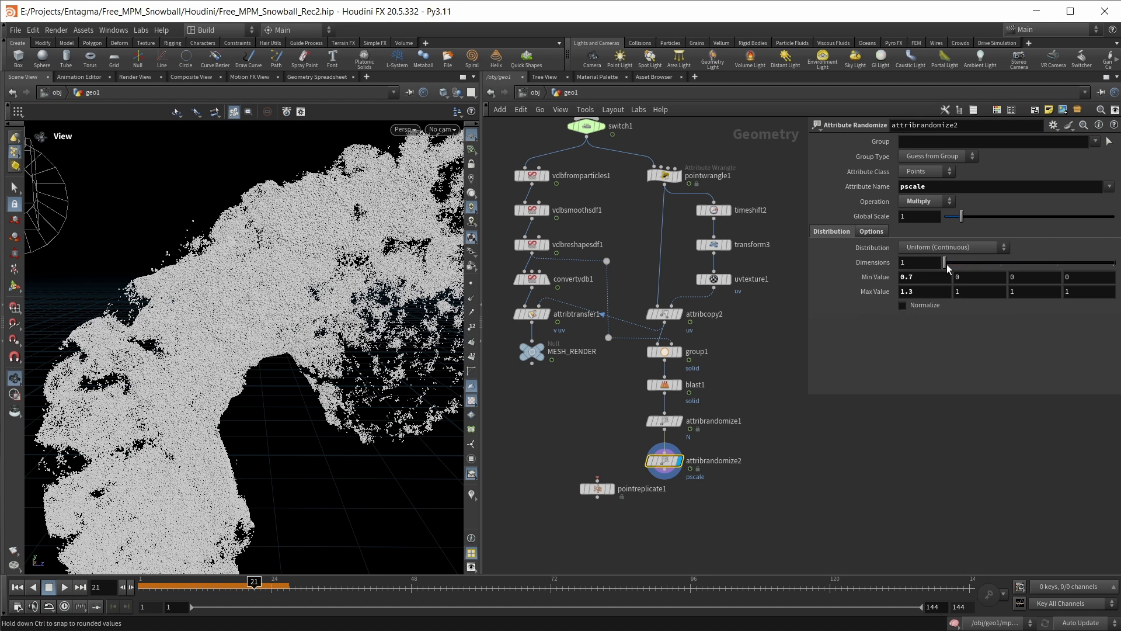
left_click(872, 231)
left_click(823, 291)
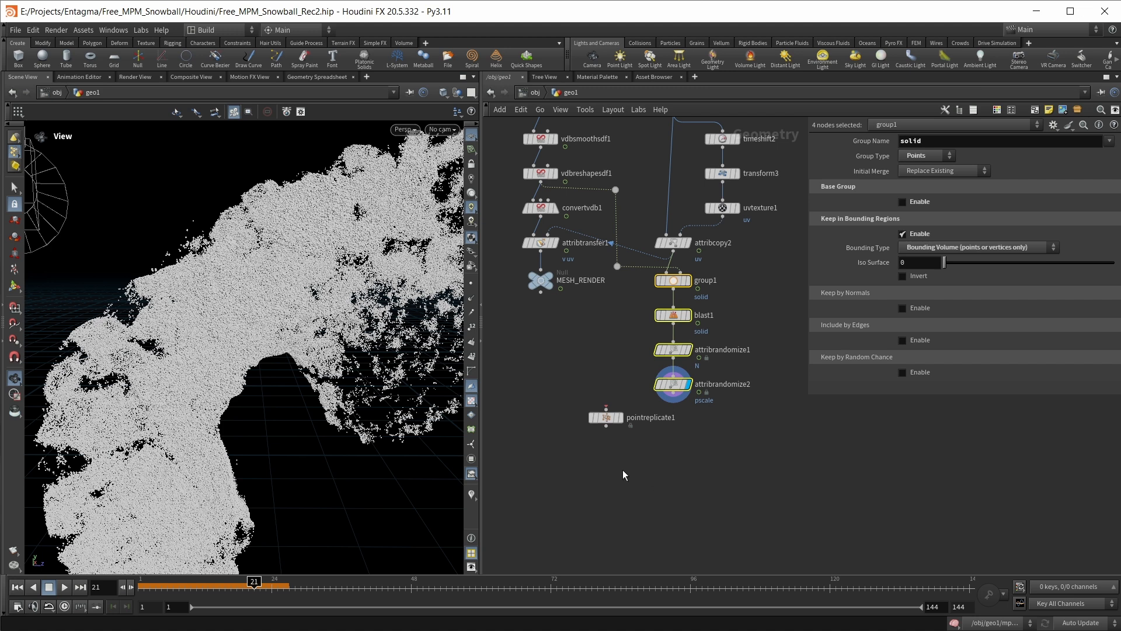
Reposition the unconnected pointreplicate1 node slightly and set its Points per Point to 5
left_click(605, 418)
left_click_drag(605, 418, 614, 432)
mouse_move(618, 430)
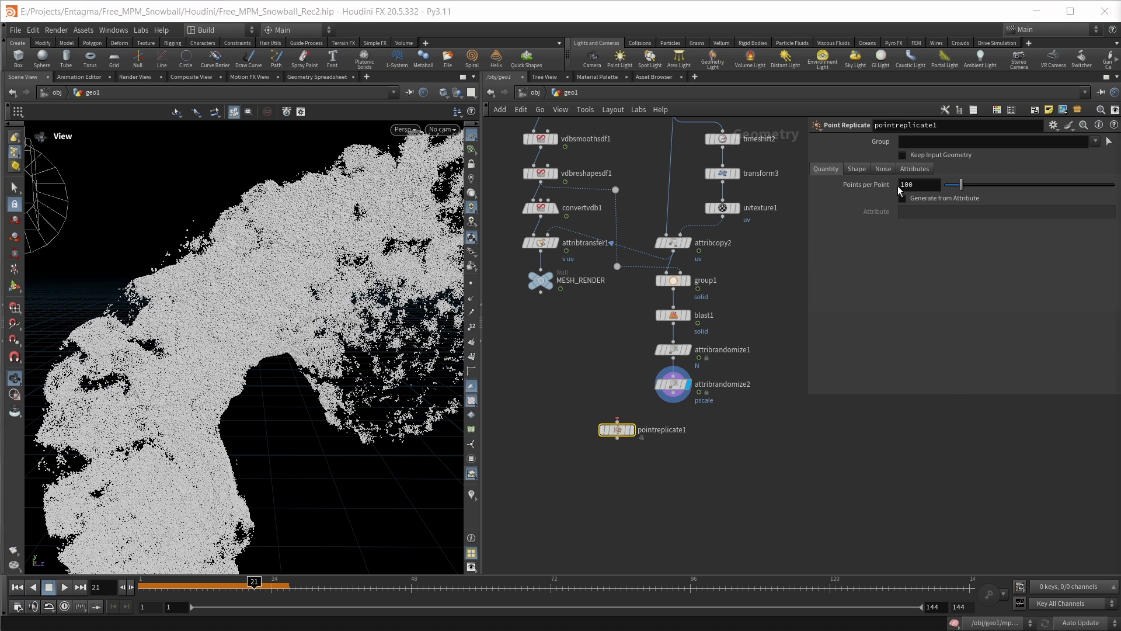
double_click(937, 183)
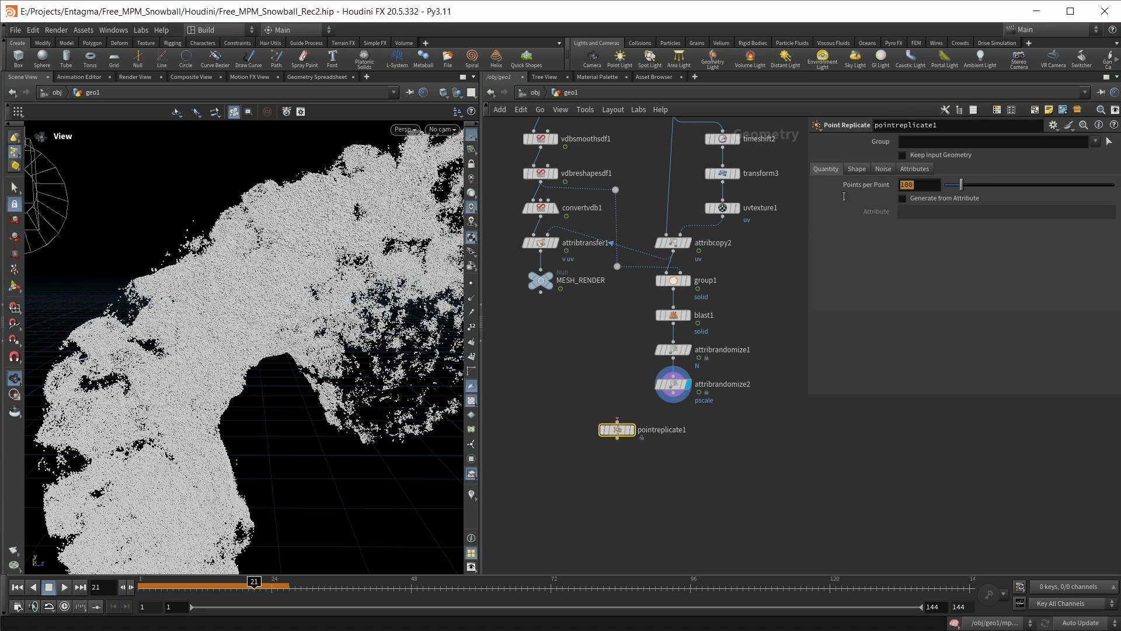
type("5")
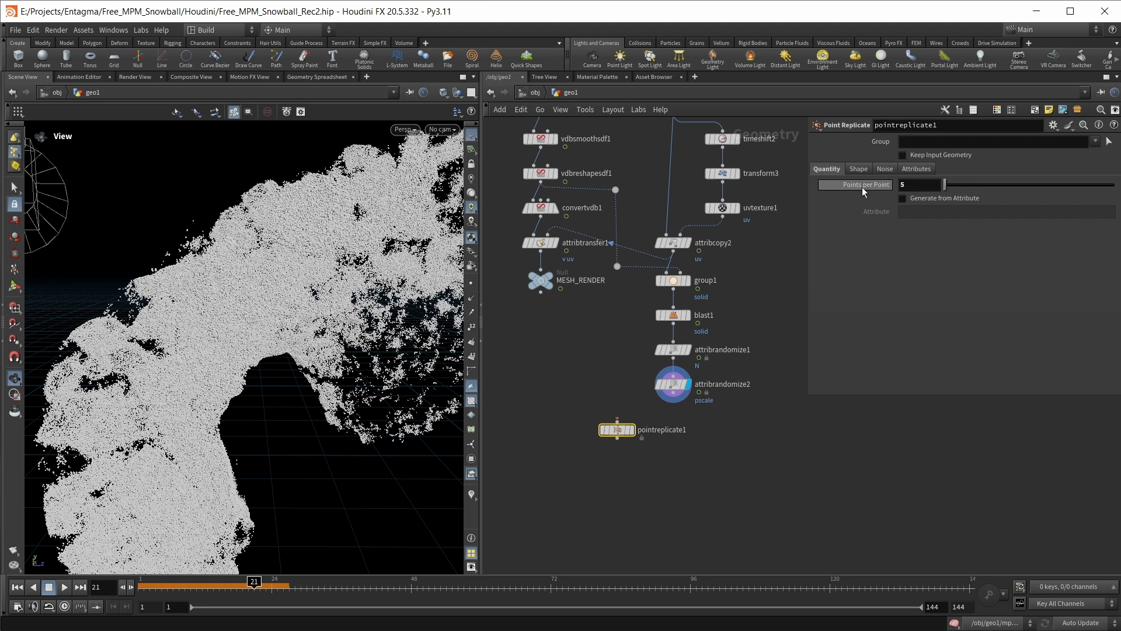
Flatten the box shape of pointreplicate1 to a Y size of .1 and set its Uniform Scale to 2
left_click(860, 167)
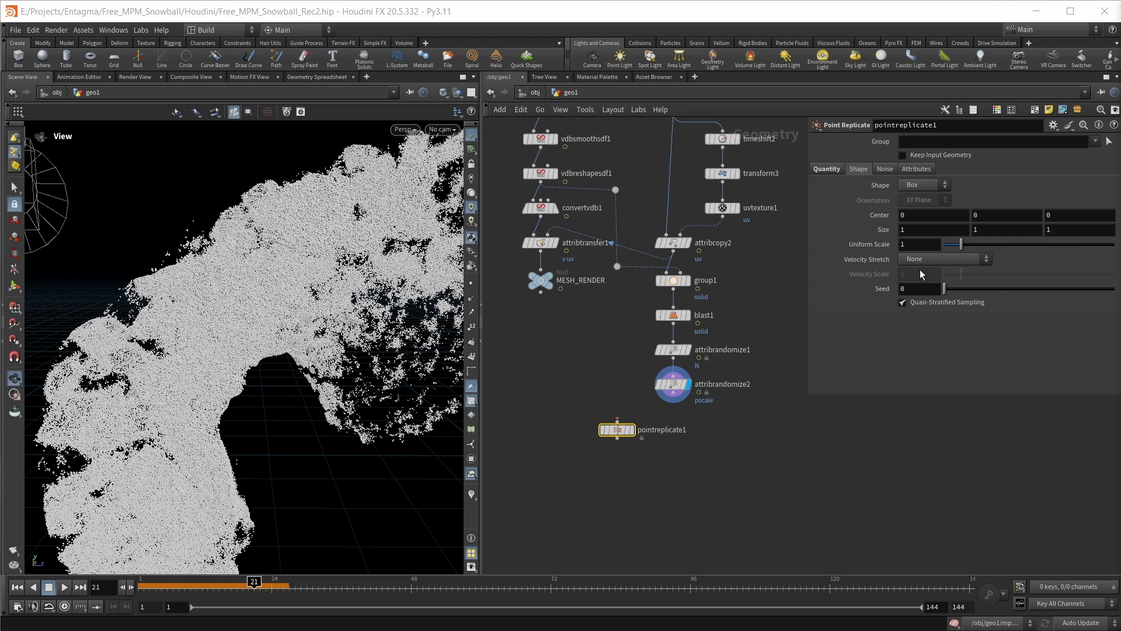
left_click(986, 230)
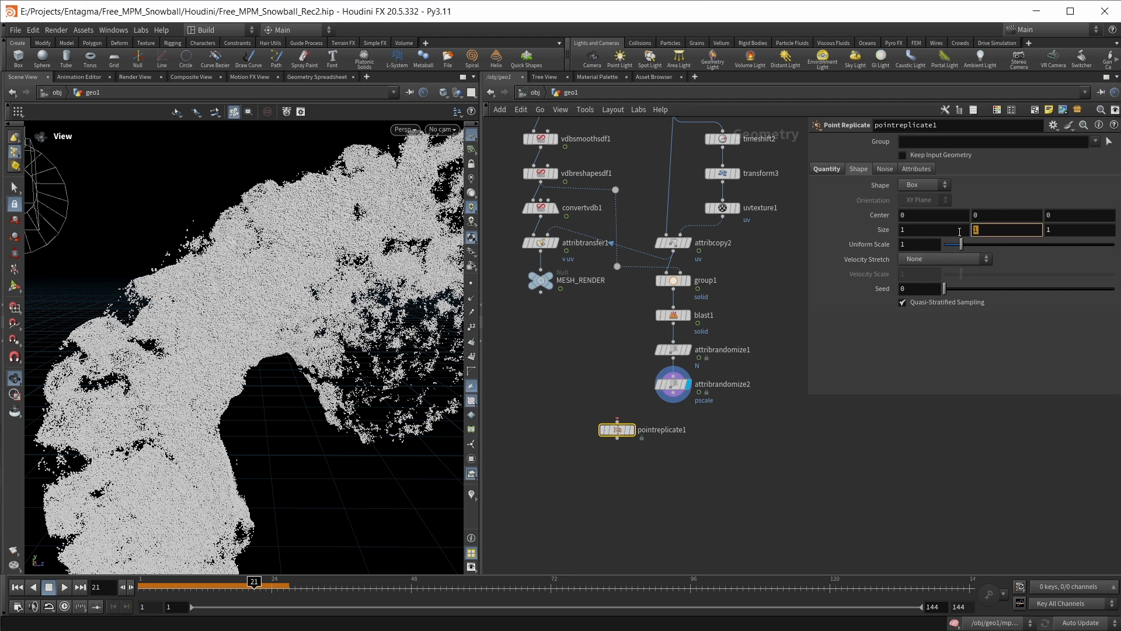
type(".1")
key("Return")
left_click_drag(914, 245, 869, 243)
type("2")
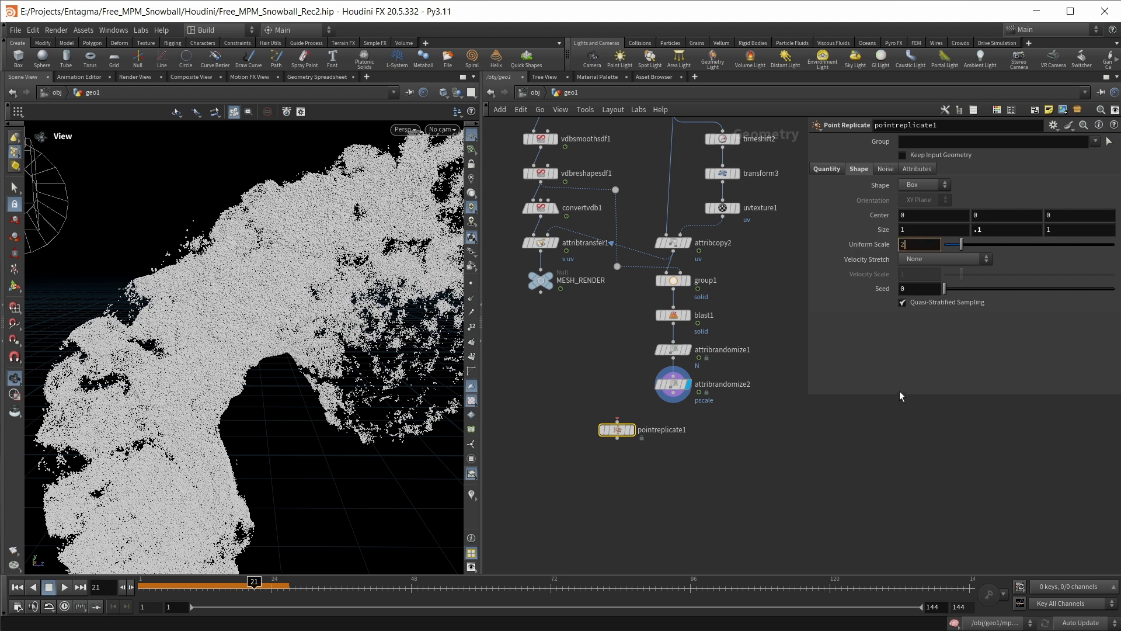
key("Return")
Enable Copy Source Attributes on pointreplicate1 and connect it below attribrandomize2 as the displayed node
left_click(916, 169)
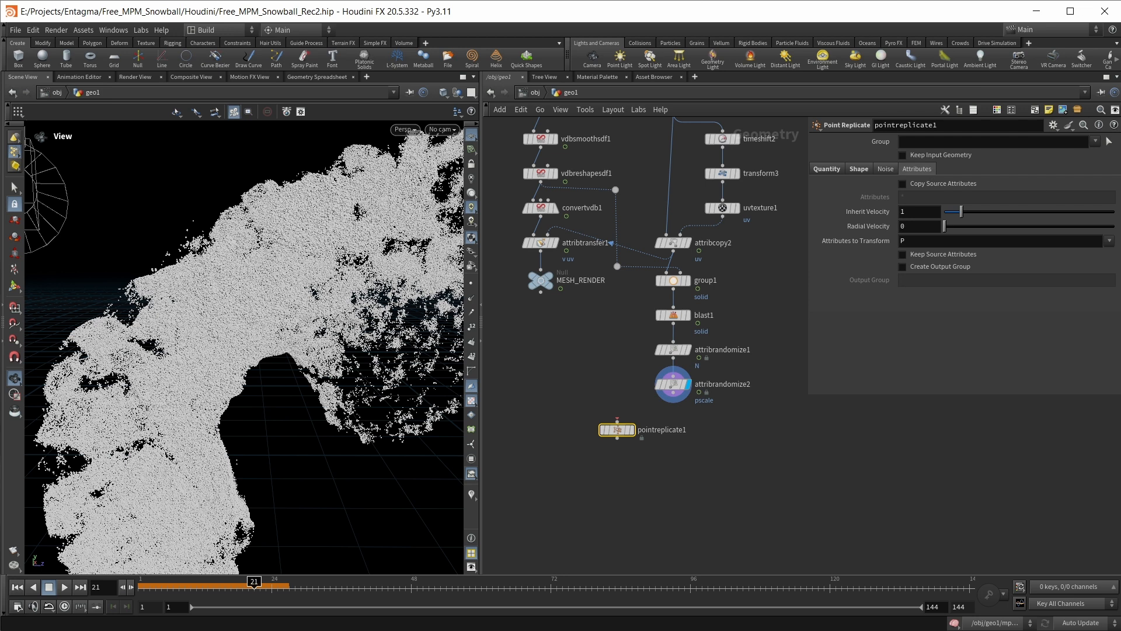
left_click(937, 183)
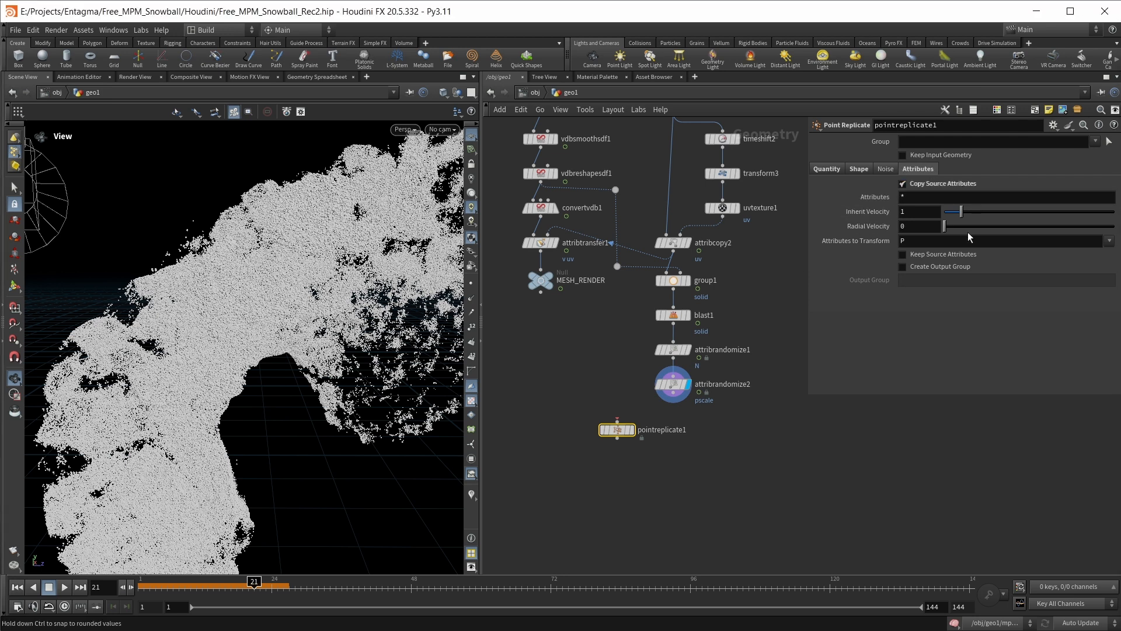
left_click_drag(617, 429, 673, 430)
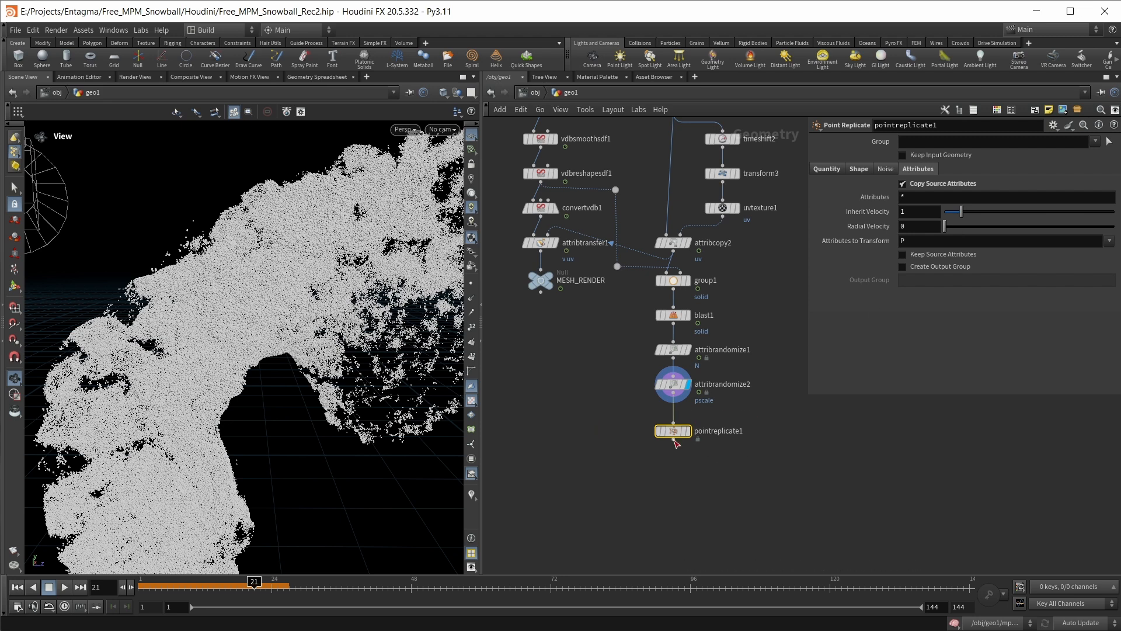
left_click(689, 434)
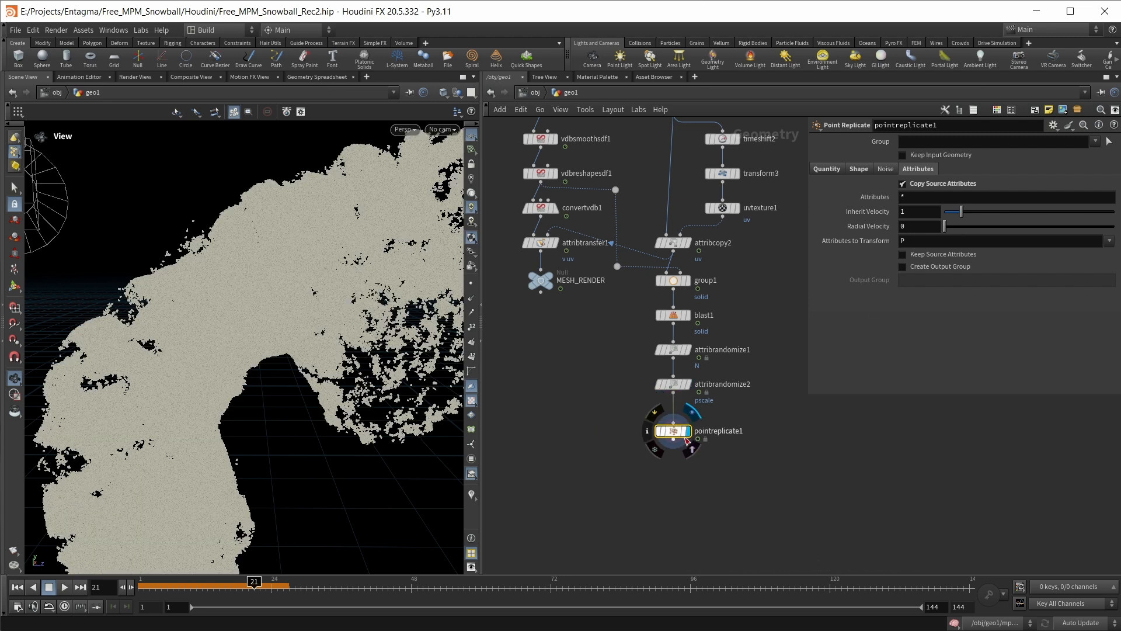
left_click_drag(677, 436, 677, 429)
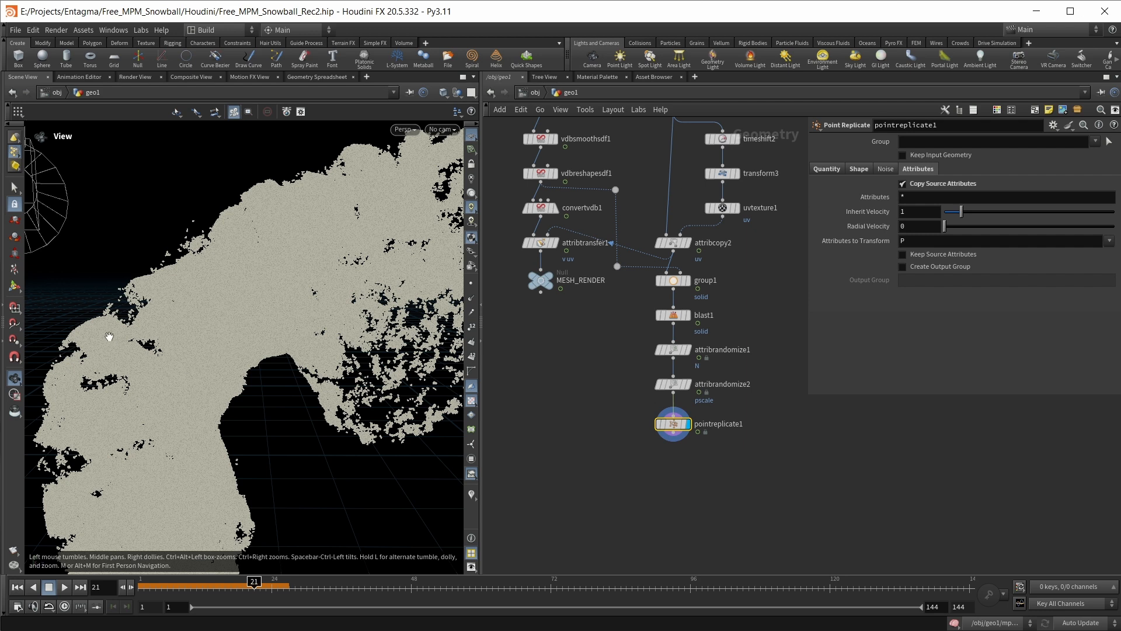
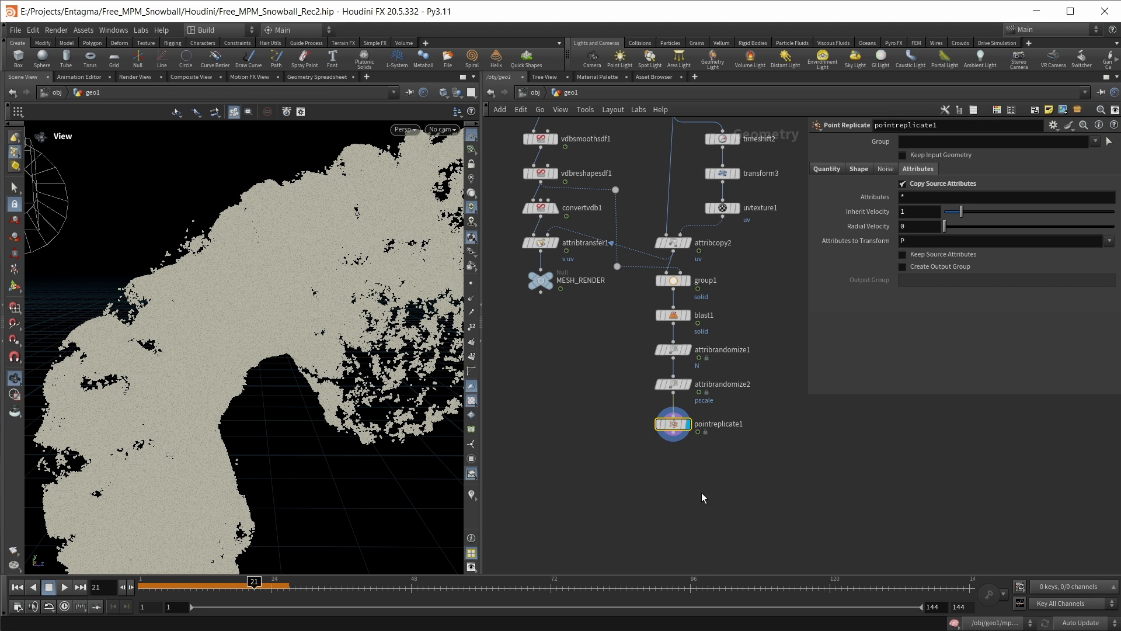
Add a point wrangle below pointreplicate1 and make it the displayed node
key("Tab")
type("pw")
key("Return")
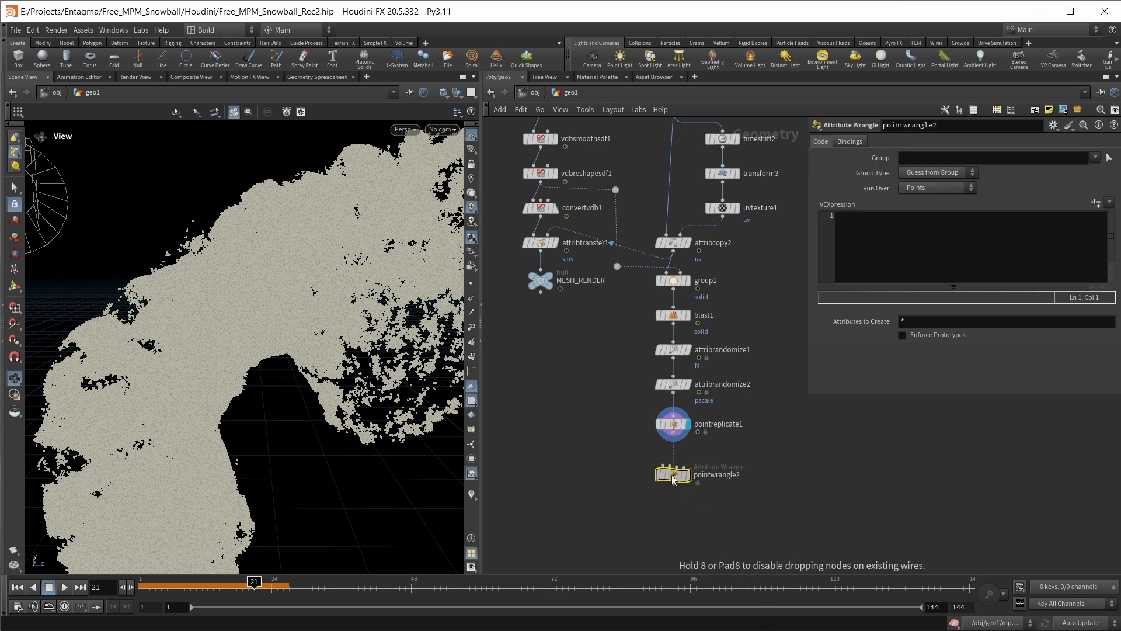
left_click(673, 467)
Halve the particle scale in pointwrangle2 with the VEX expression f@pscale *= 0.5;
left_click(863, 244)
type("f@pscal")
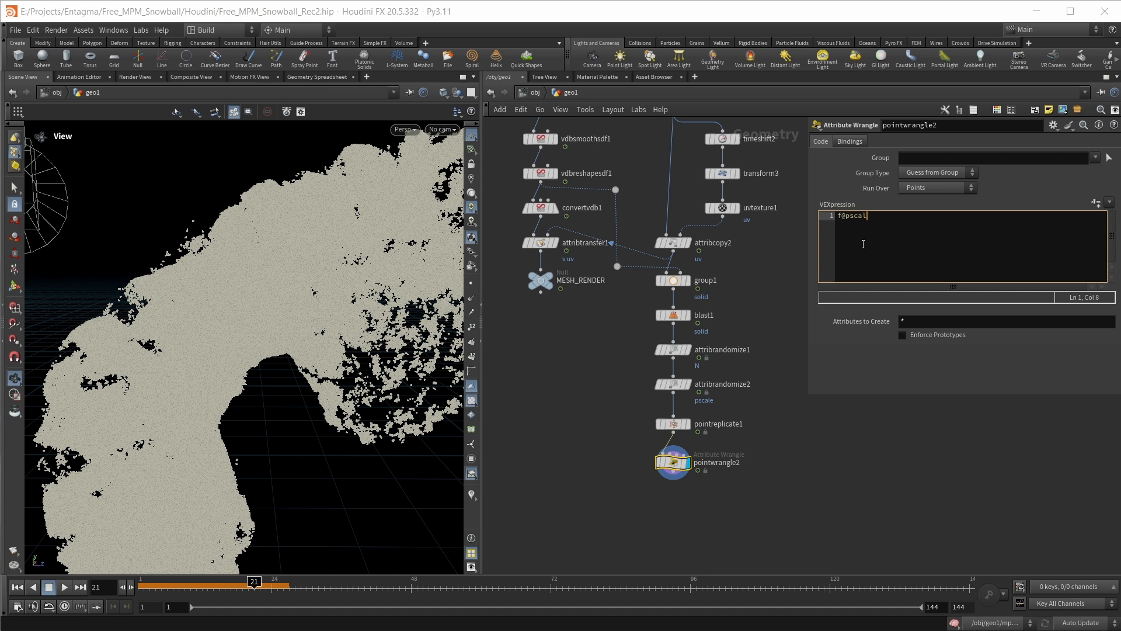
type("e *= 0.5;")
scroll(219, 284, "up", 3)
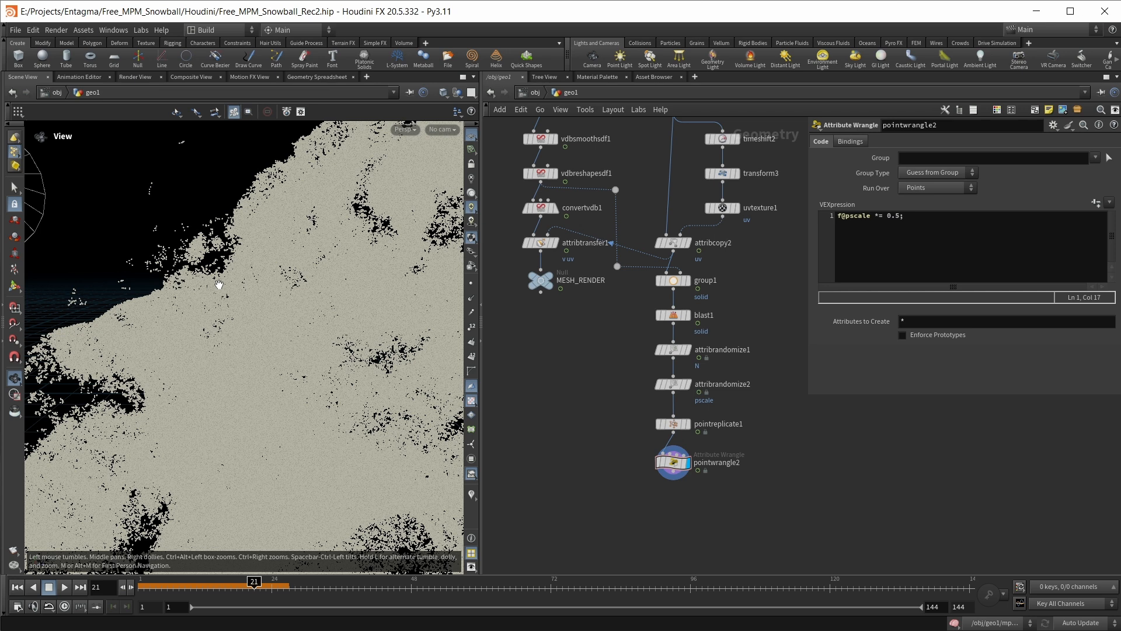
Add a null named Particles_Render below pointwrangle2
middle_click_drag(719, 524, 723, 498)
key("Tab")
type("null")
key("Return")
type("Particles_Render")
key("Return")
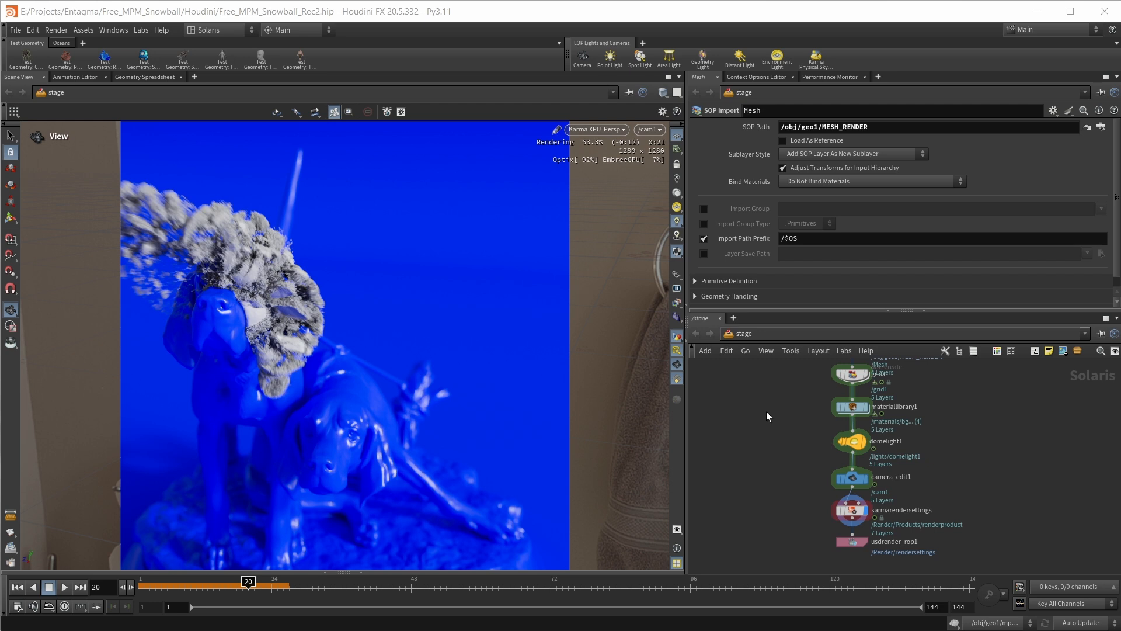
In the Solaris stage network, review the camera scene import and the SOP imports for the dogs, particles and mesh
middle_click_drag(806, 406, 772, 482)
middle_click_drag(764, 419, 761, 521)
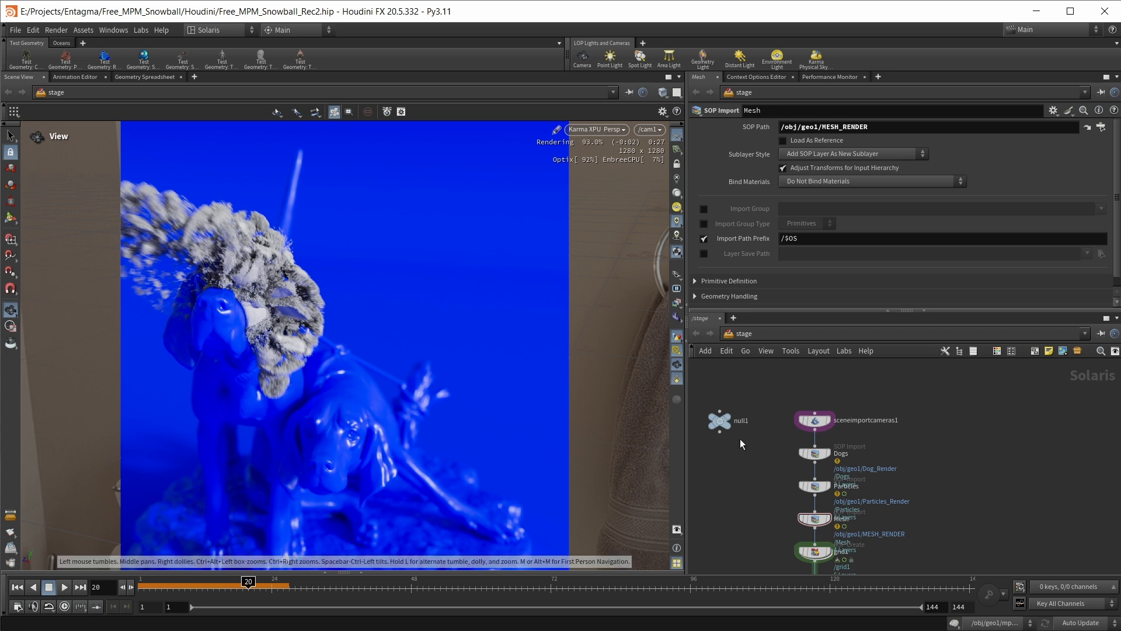
left_click(812, 421)
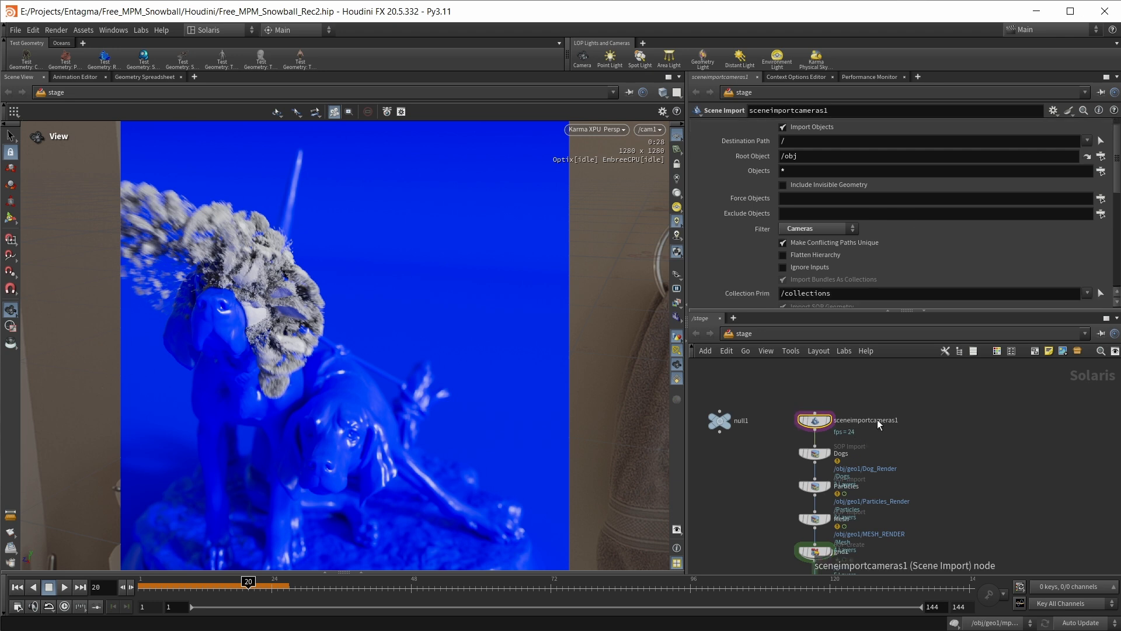
middle_click_drag(890, 437, 860, 381)
left_click(811, 407)
left_click(804, 402)
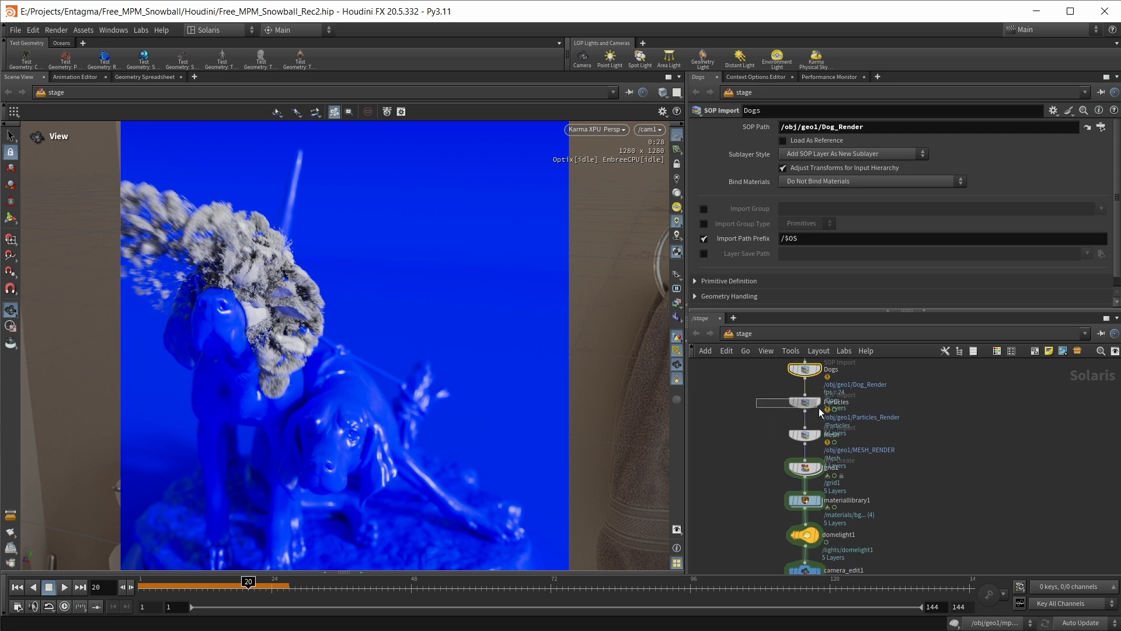
left_click_drag(769, 431, 827, 445)
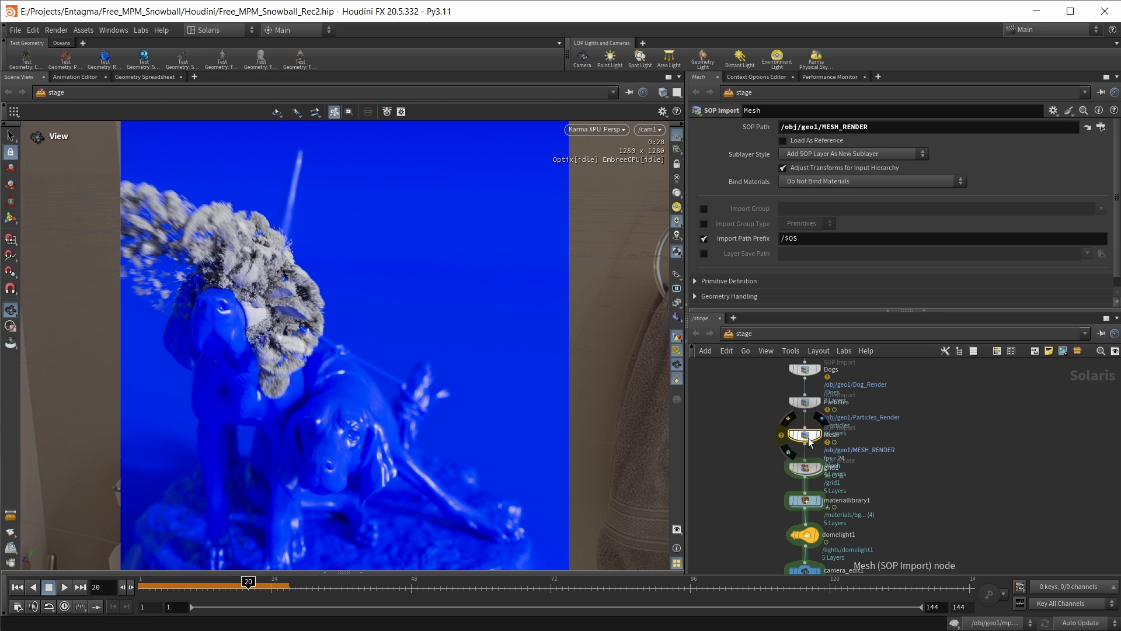
Inspect the grid1, materiallibrary1, domelight1 and camera_edit1 nodes, including the camera's focus distance and F-Stop
middle_click_drag(859, 450, 852, 404)
left_click(797, 422)
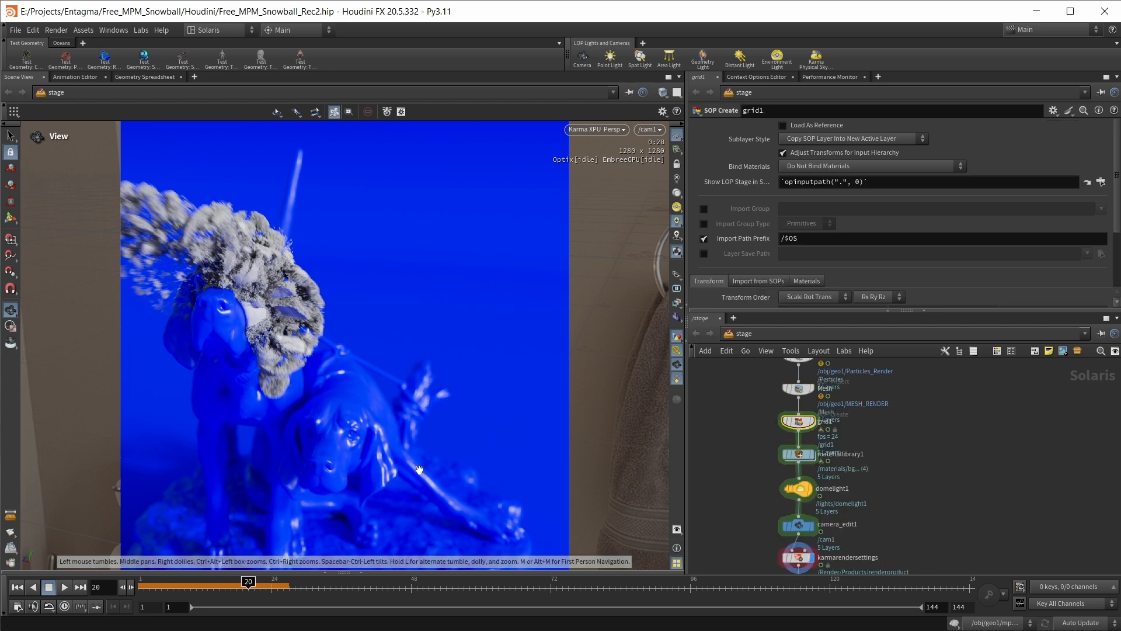
left_click(795, 455)
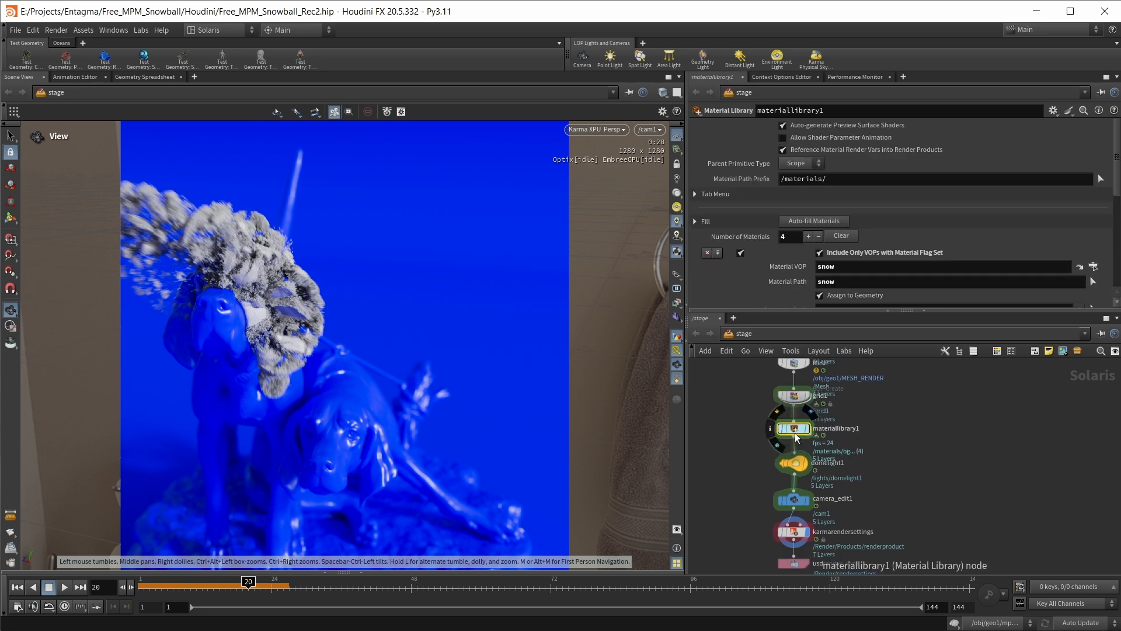
left_click(794, 465)
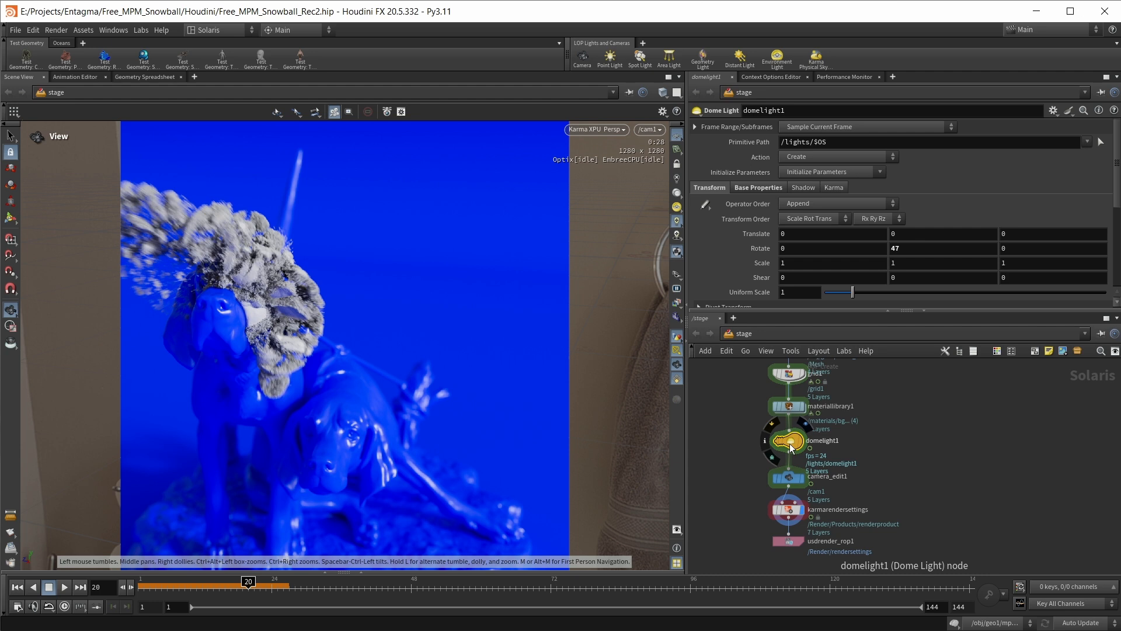
left_click(792, 478)
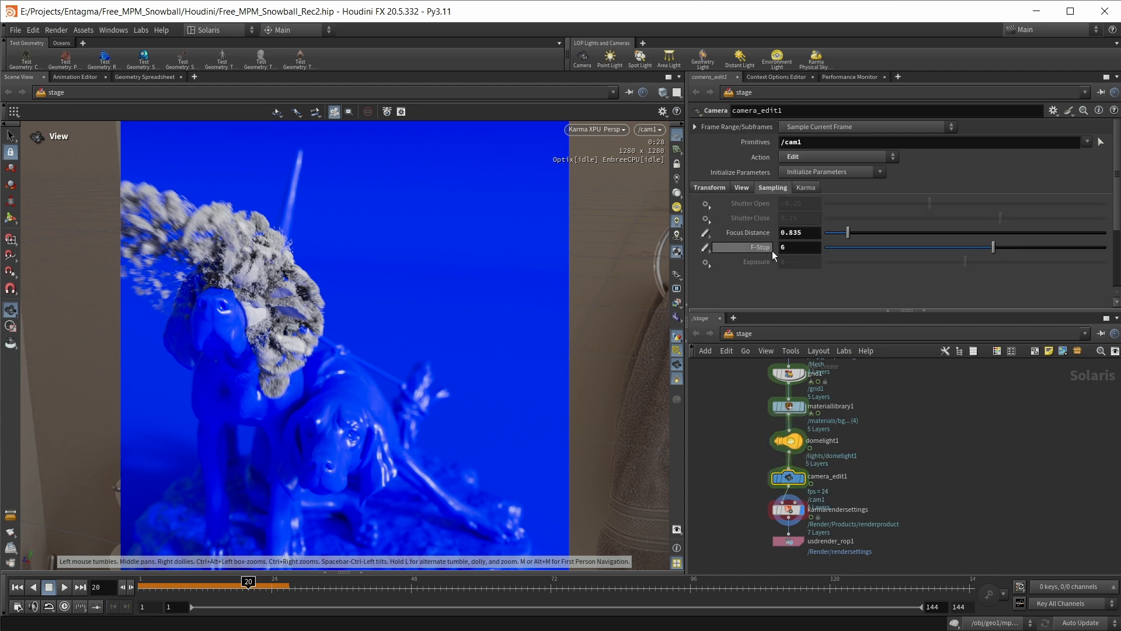
mouse_move(771, 257)
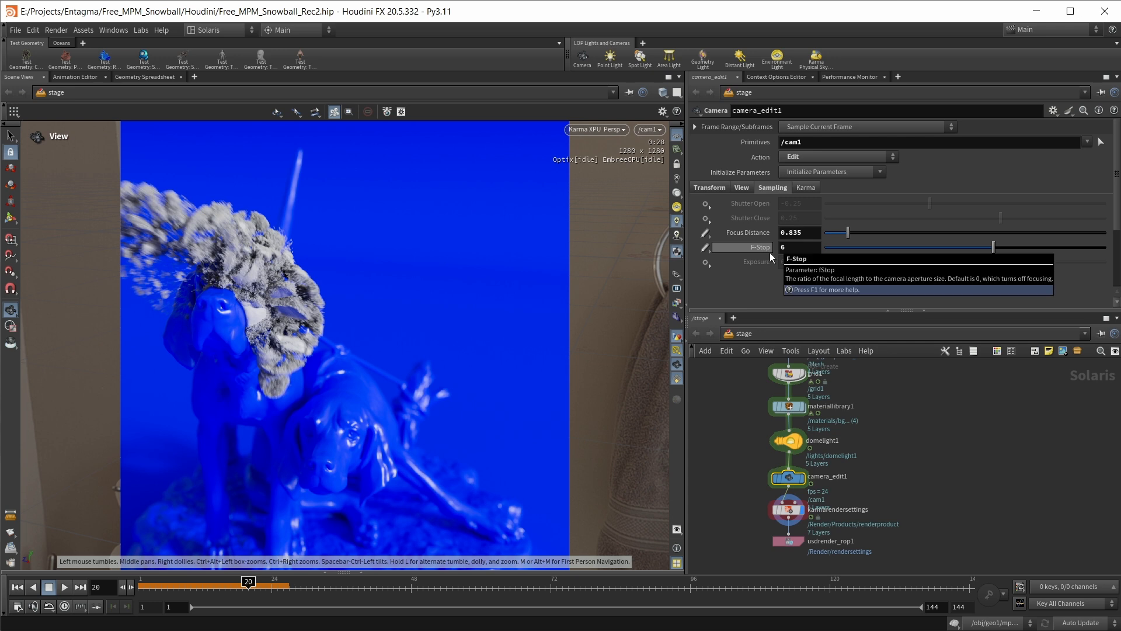
Examine the depth of field and motion blur options in the Karma render settings
left_click(795, 476)
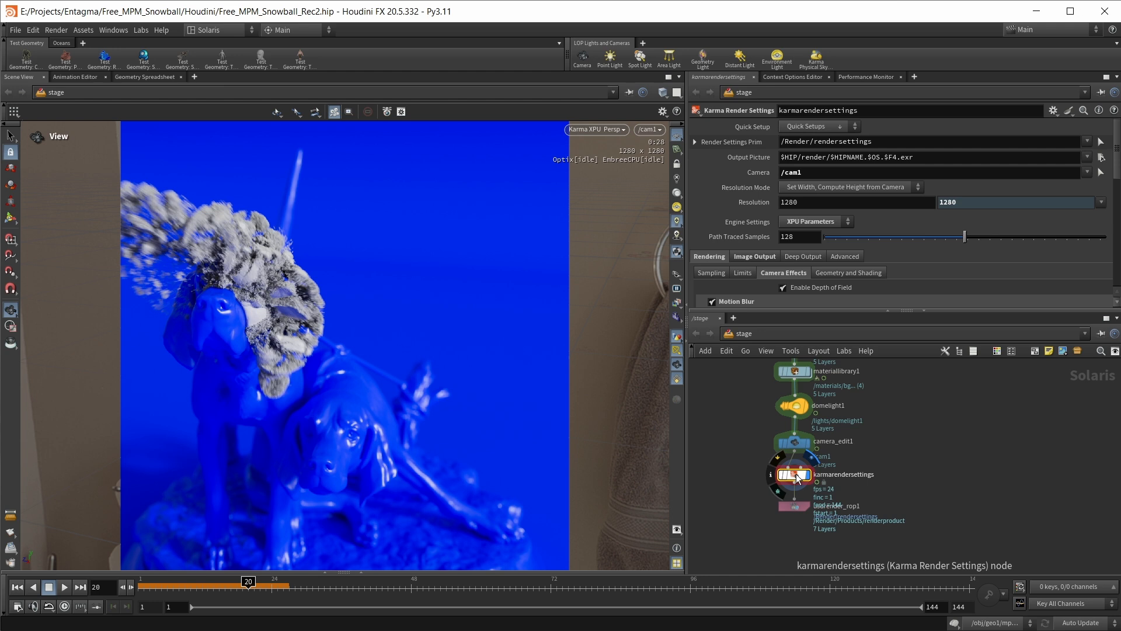
left_click_drag(769, 310, 777, 344)
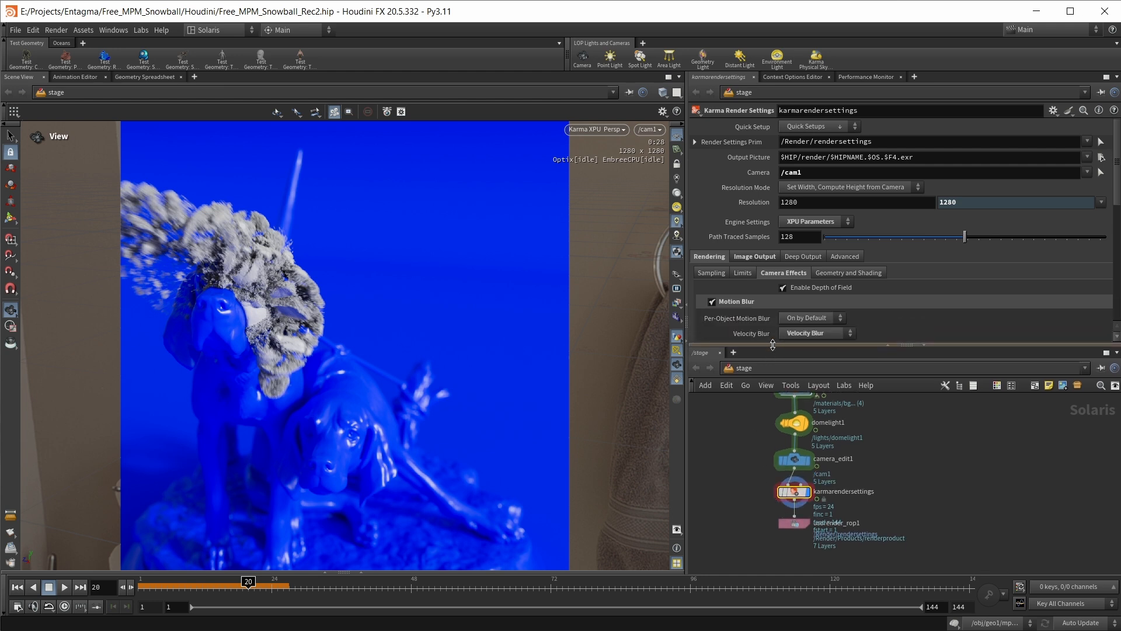
scroll(903, 274, "down", 2)
scroll(902, 272, "down", 4)
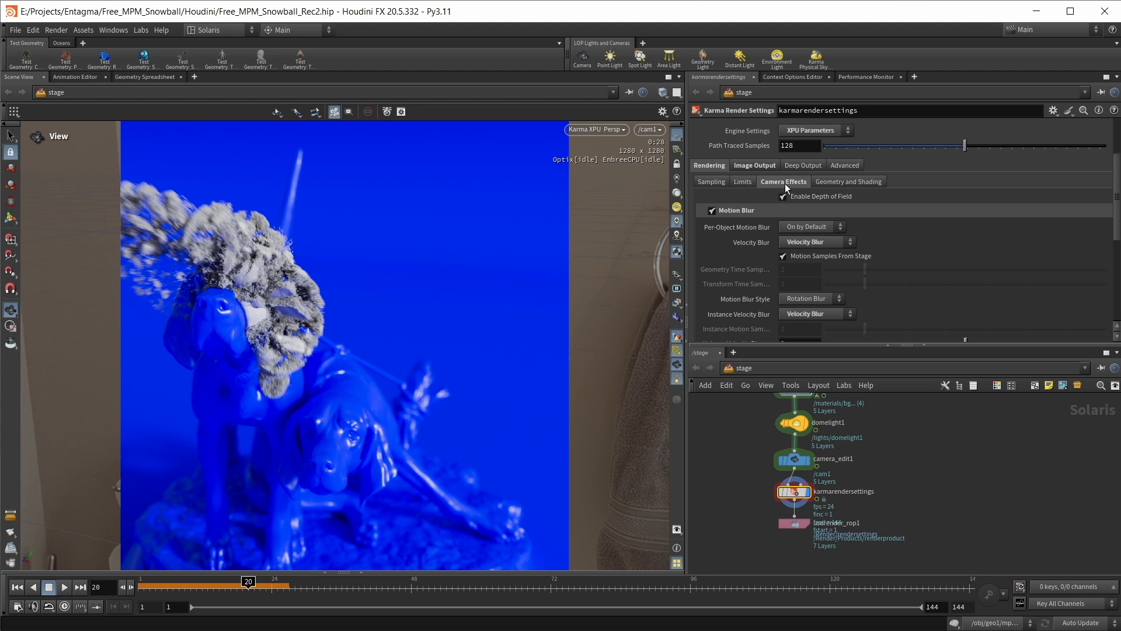
scroll(750, 214, "down", 2)
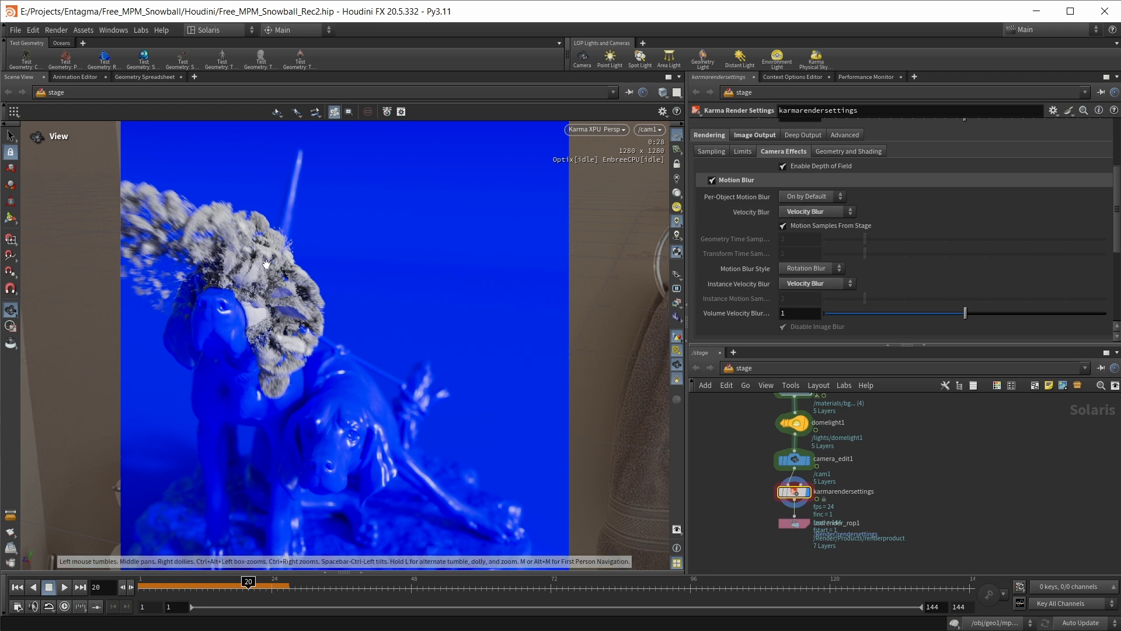
Open the snow material in materiallibrary1 and examine the base and specular settings of its mtlxstandard_surface
scroll(876, 496, "down", 2)
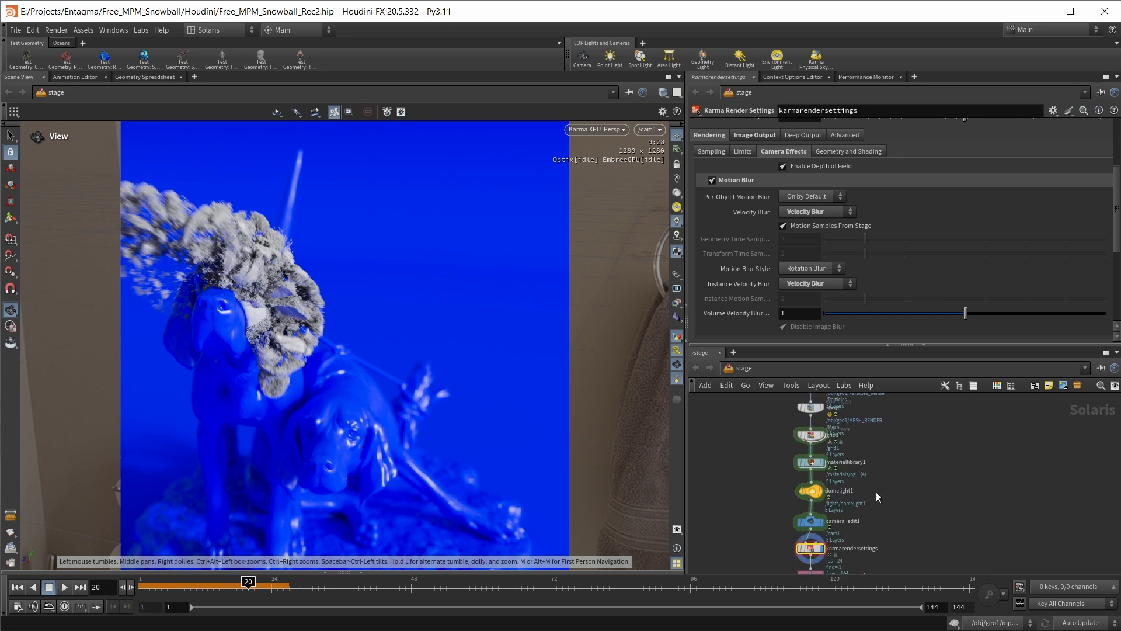
double_click(808, 462)
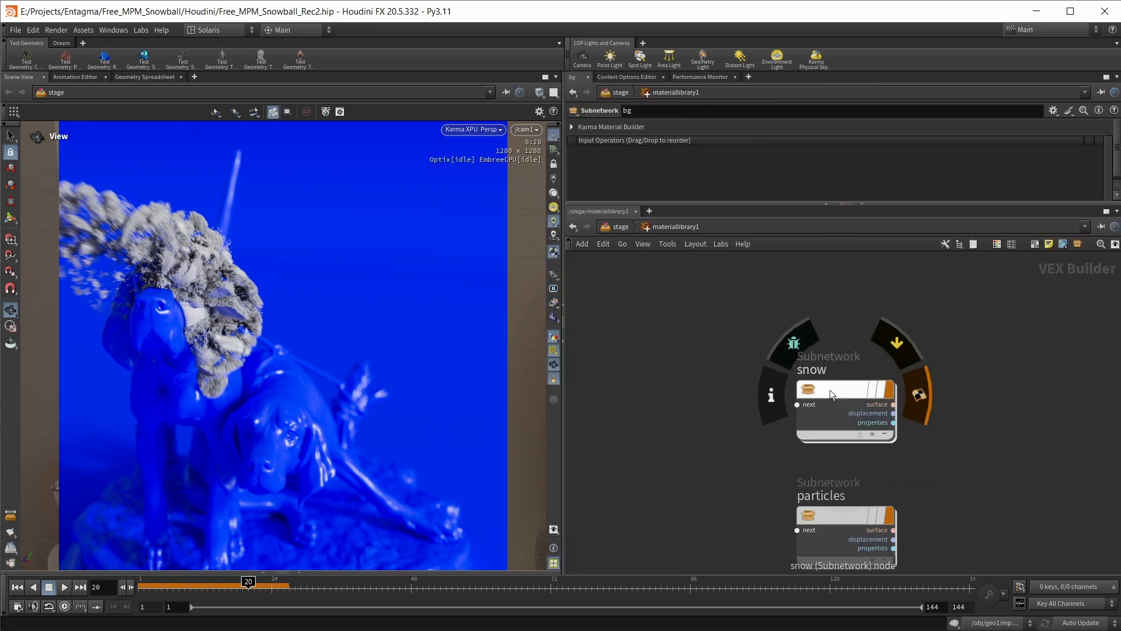
double_click(829, 390)
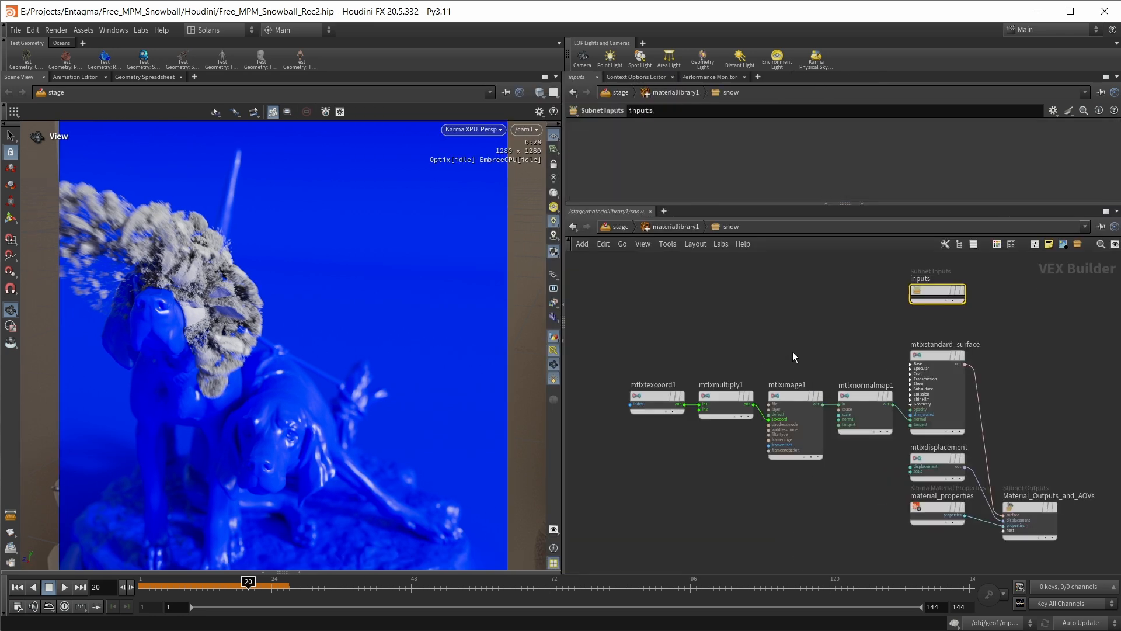
left_click(899, 352)
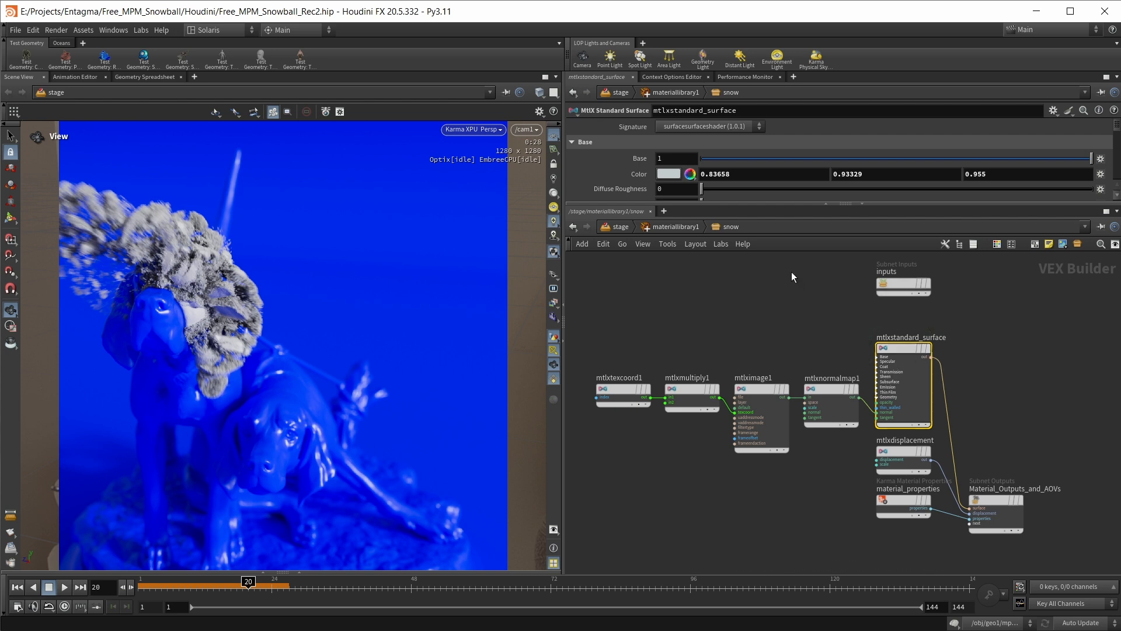
left_click_drag(777, 203, 767, 429)
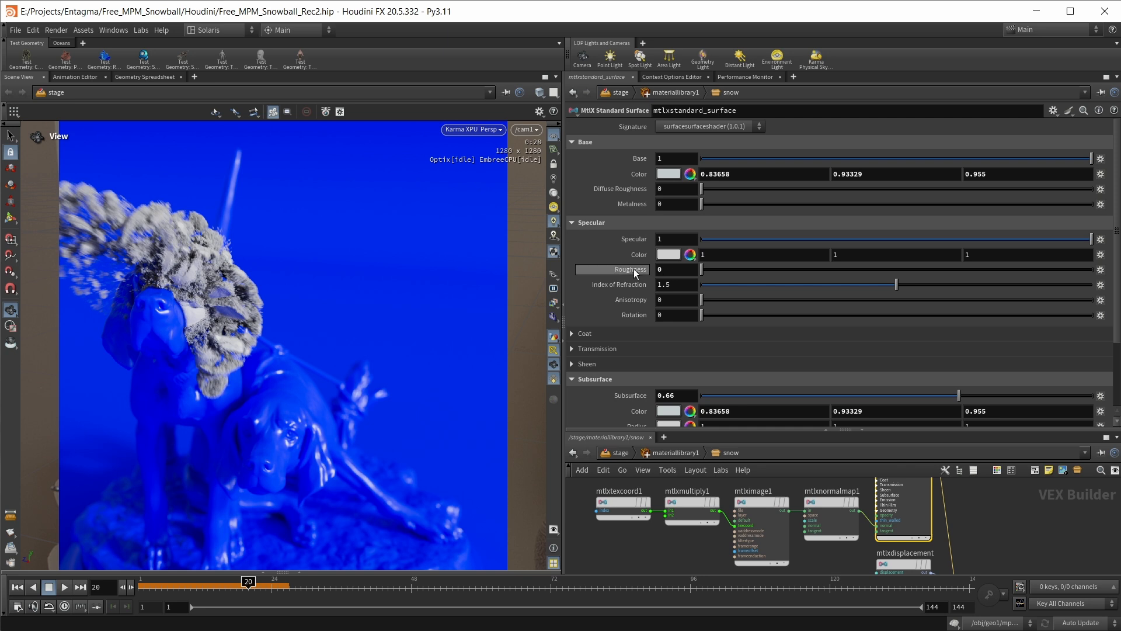
scroll(633, 269, "down", 3)
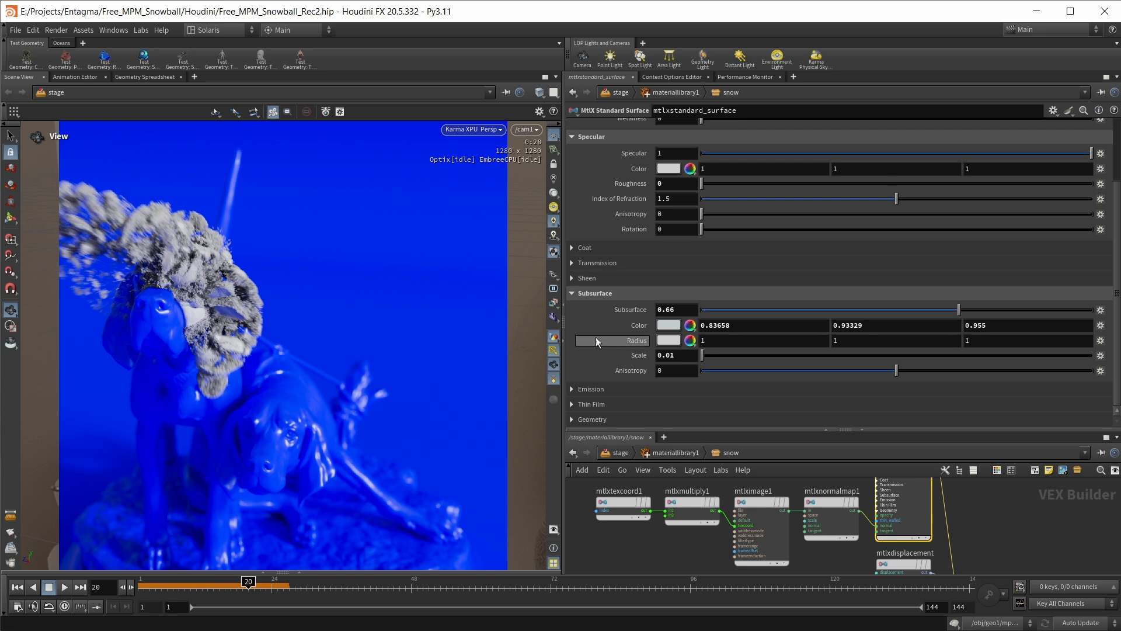
Check the subsurface amount and subsurface scale of the snow material
left_click(686, 308)
double_click(665, 310)
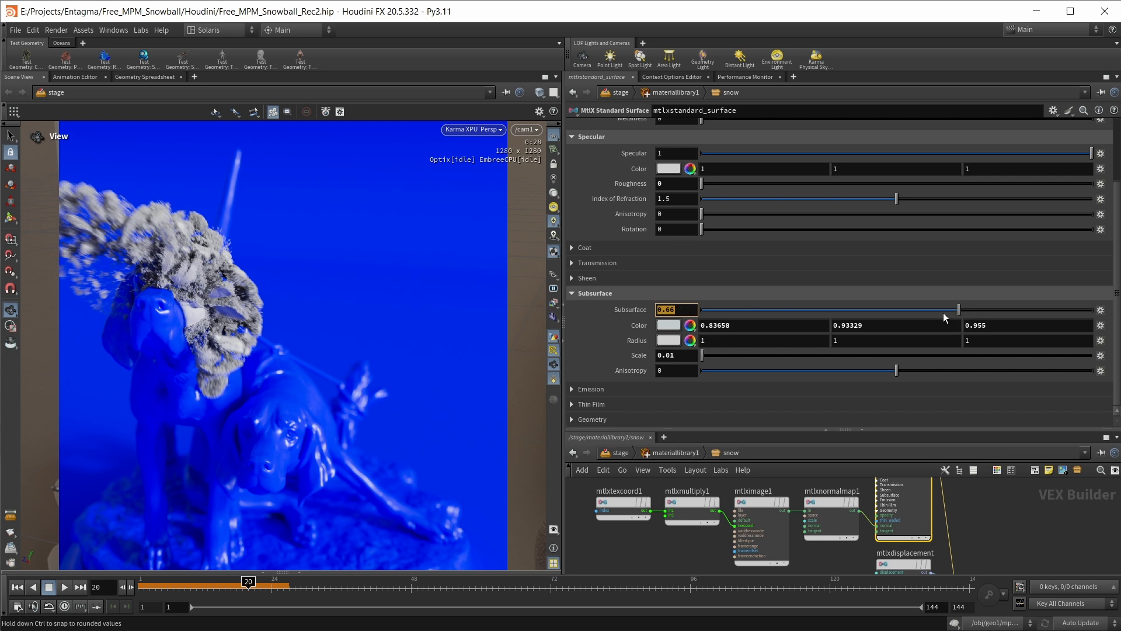
left_click(685, 354)
double_click(684, 354)
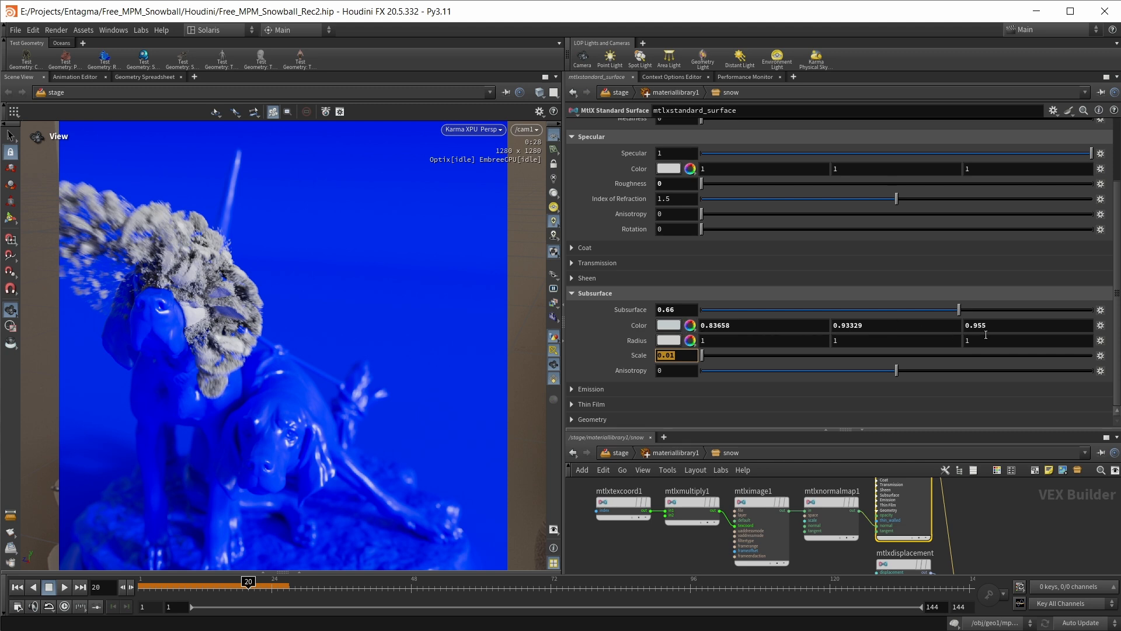
scroll(985, 334, "up", 3)
scroll(784, 330, "down", 3)
Inspect the noise image and normal map nodes feeding the snow shader
middle_click_drag(683, 537, 663, 538)
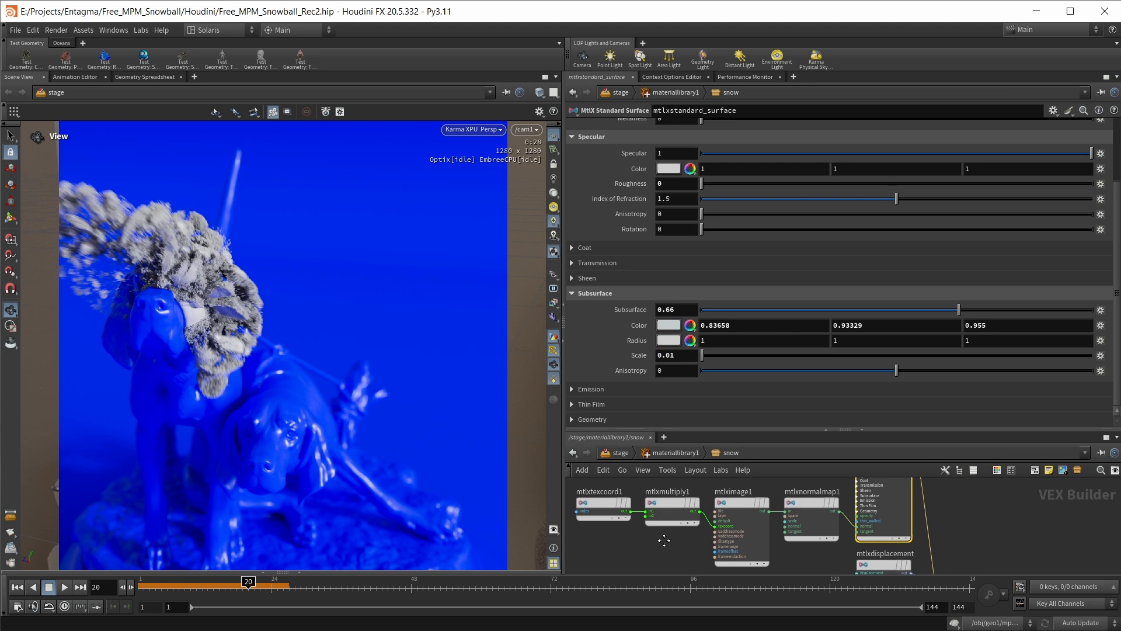
left_click(737, 505)
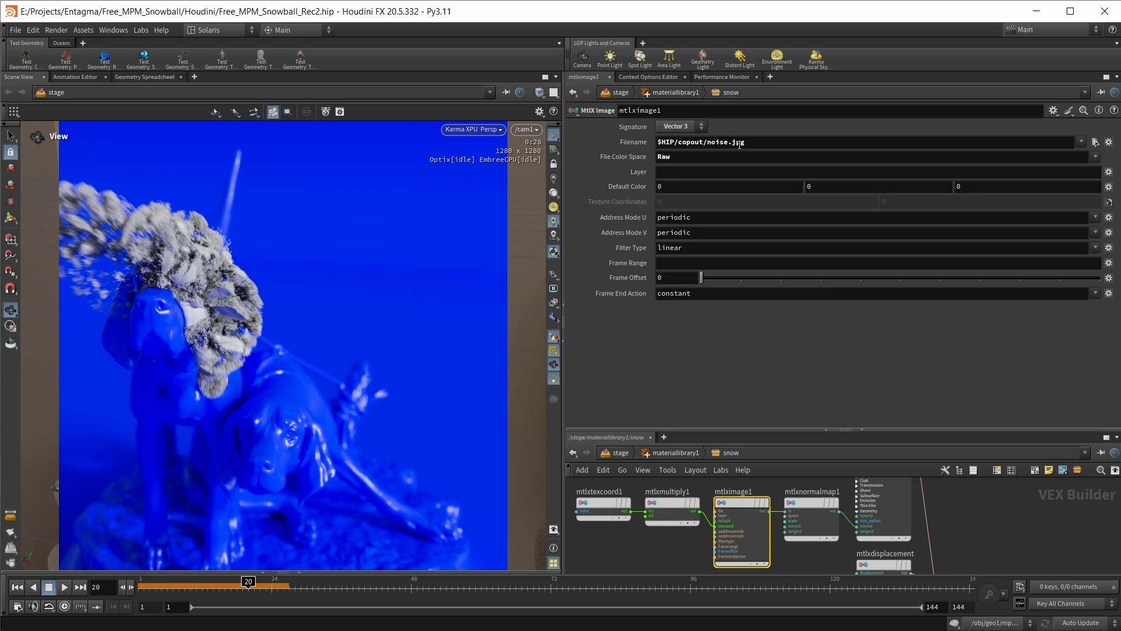
left_click(799, 516)
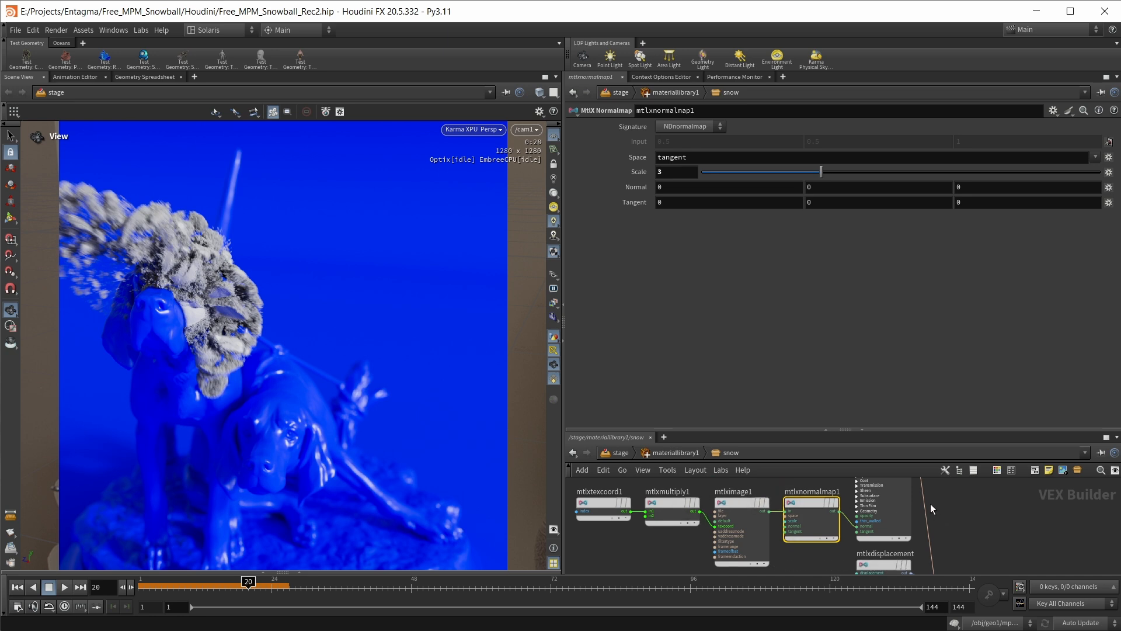
Open the particles material and examine its standard surface color, specular and opacity settings
left_click(683, 453)
middle_click_drag(829, 558, 791, 509)
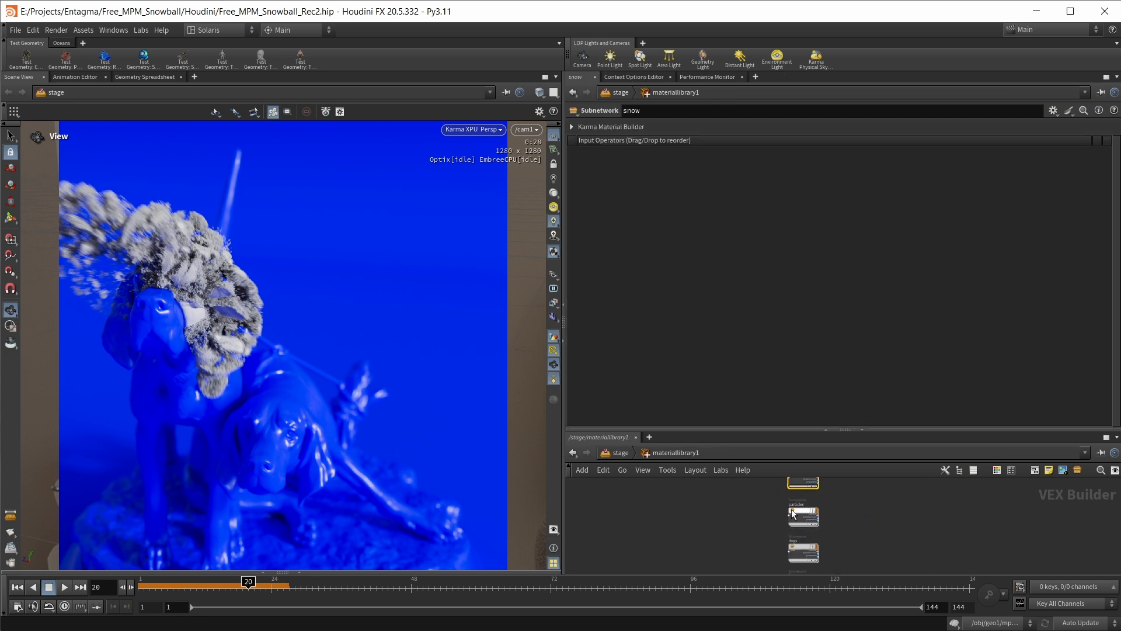
double_click(795, 510)
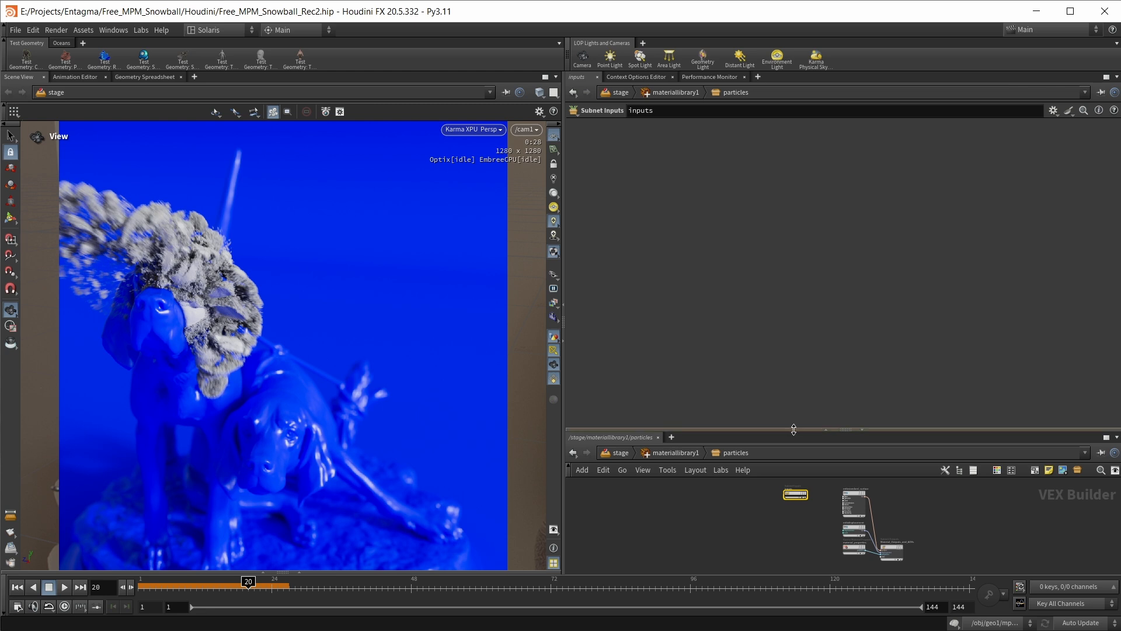
left_click_drag(793, 430, 800, 221)
scroll(849, 441, "up", 6)
left_click(854, 352)
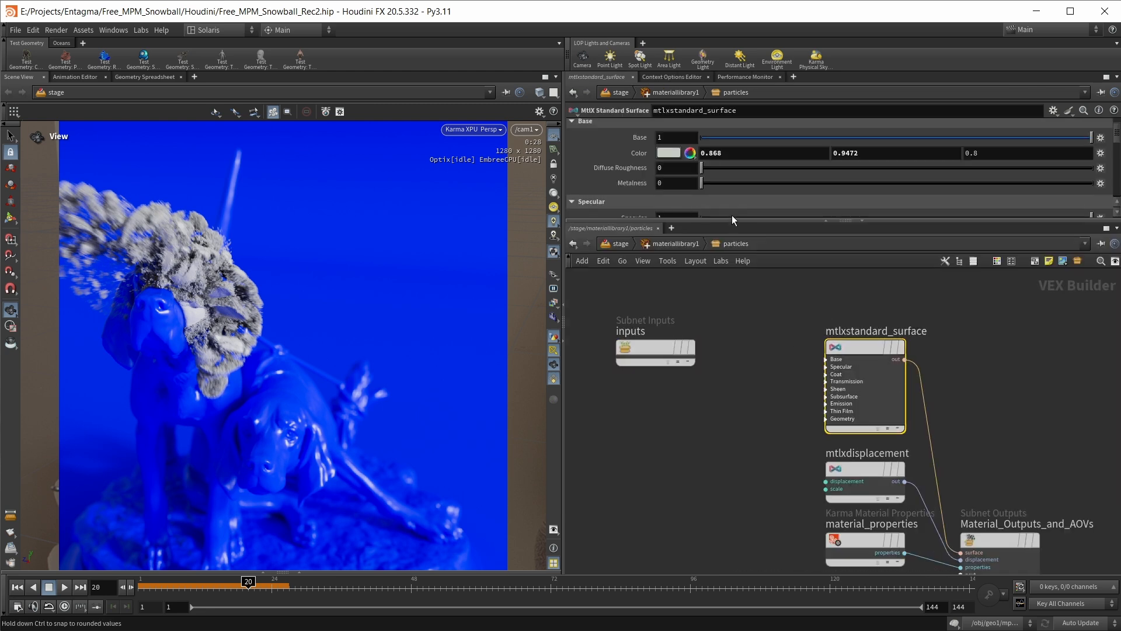
left_click_drag(731, 220, 731, 447)
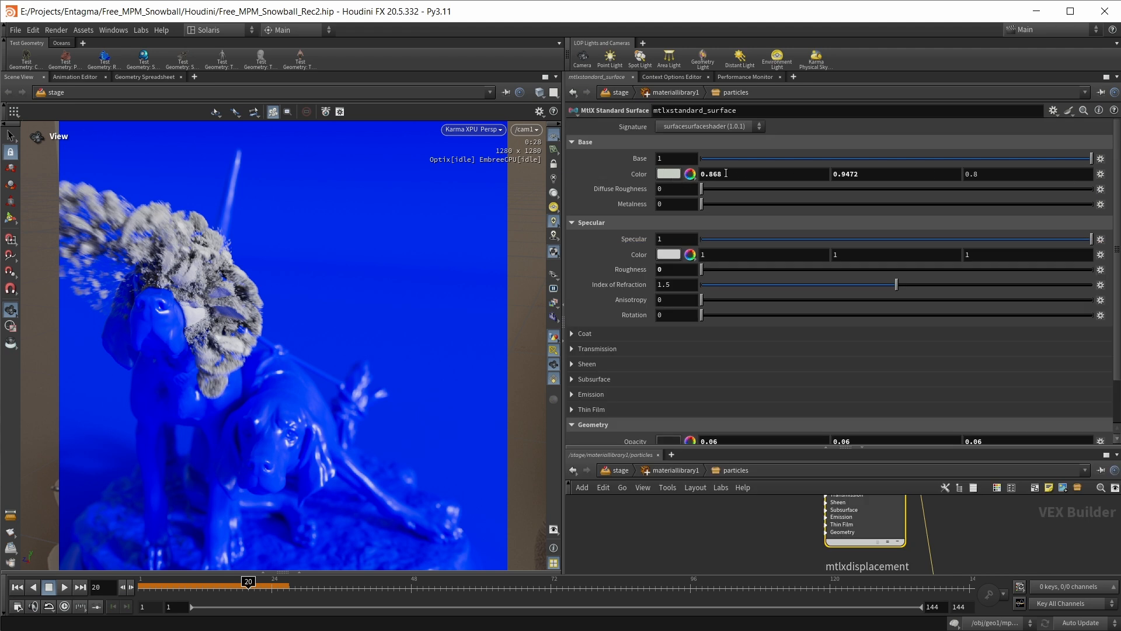
scroll(631, 179, "down", 1)
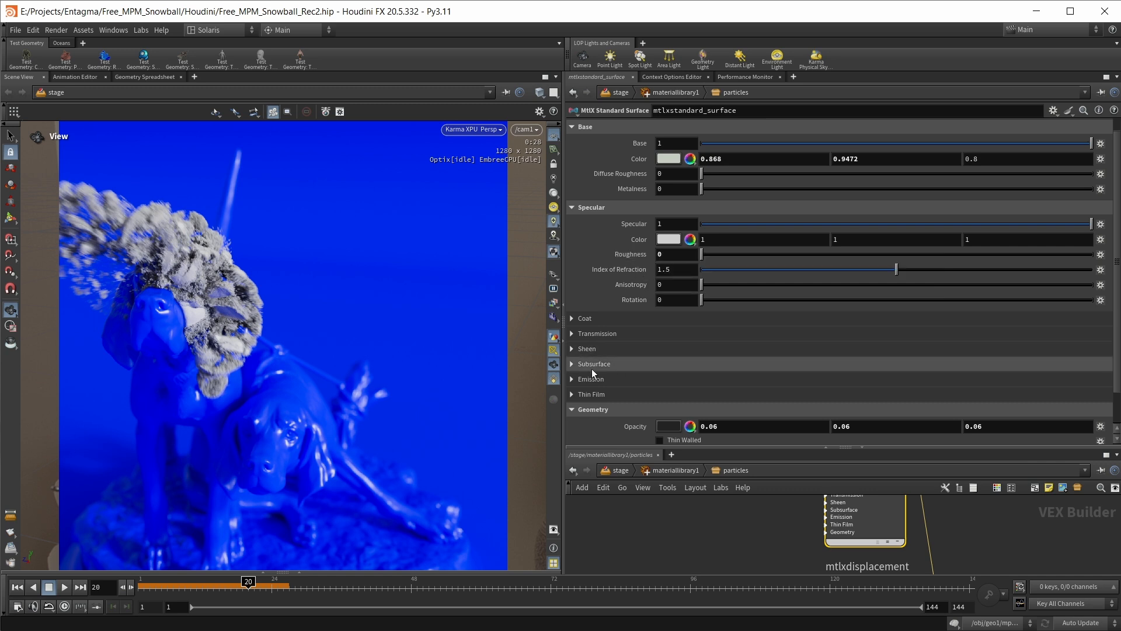
scroll(604, 364, "down", 2)
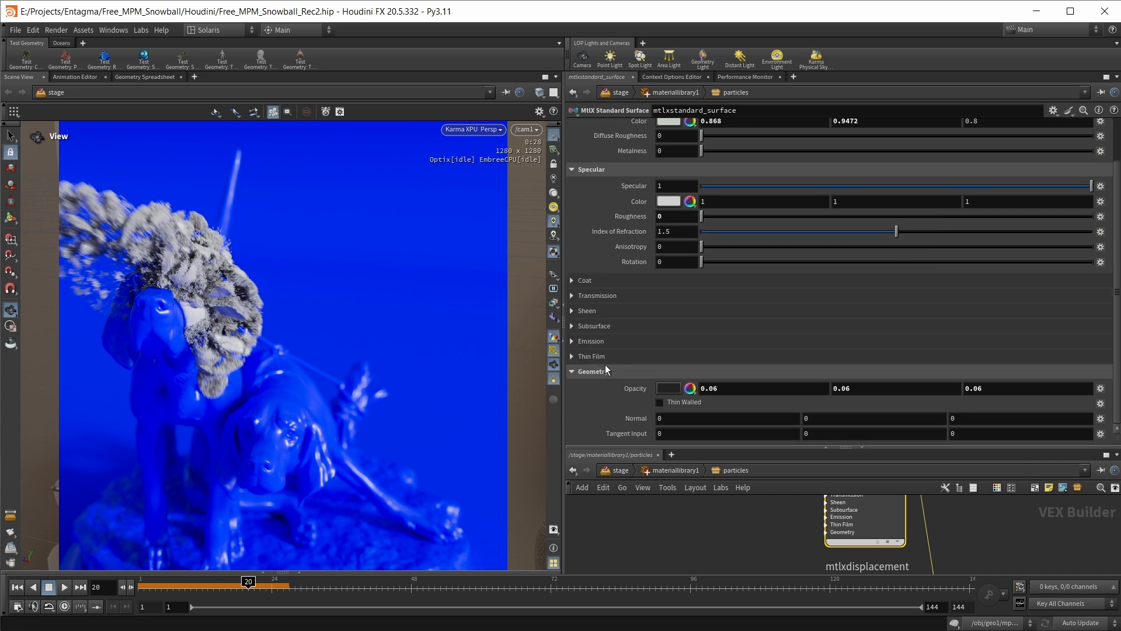